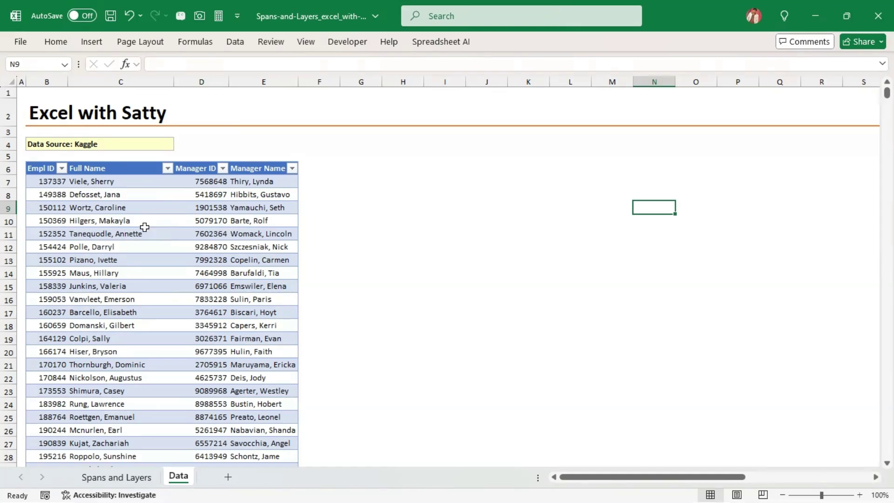
{"action": "left_click", "coordinate": [130, 217]}
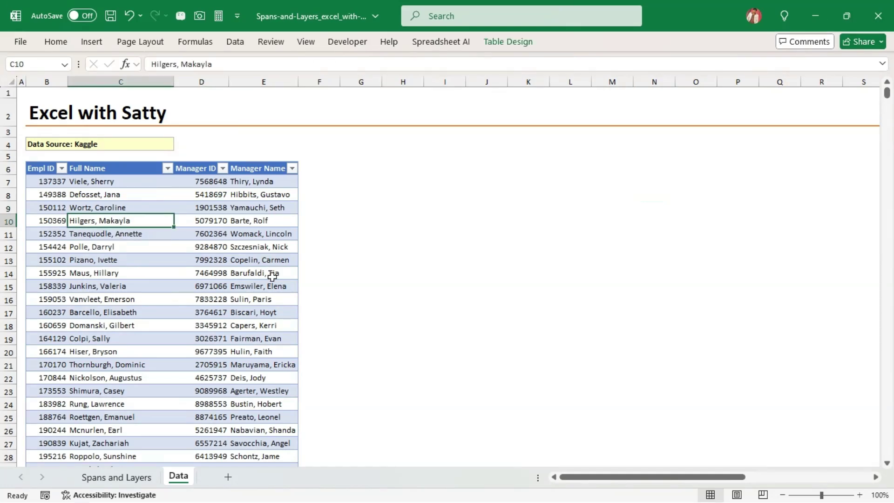
{"action": "key", "text": "ctrl+Up"}
{"action": "left_click", "coordinate": [168, 169]}
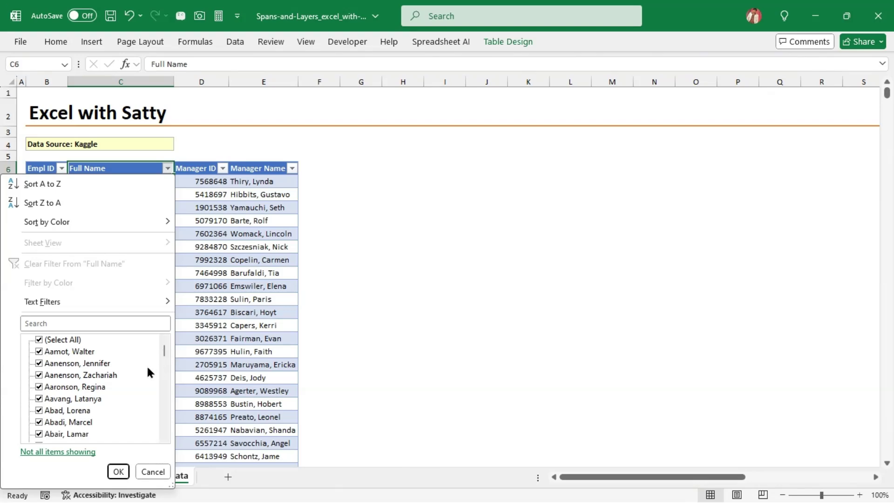
{"action": "left_click_drag", "start_coordinate": [163, 348], "coordinate": [163, 453]}
{"action": "left_click", "coordinate": [158, 472]}
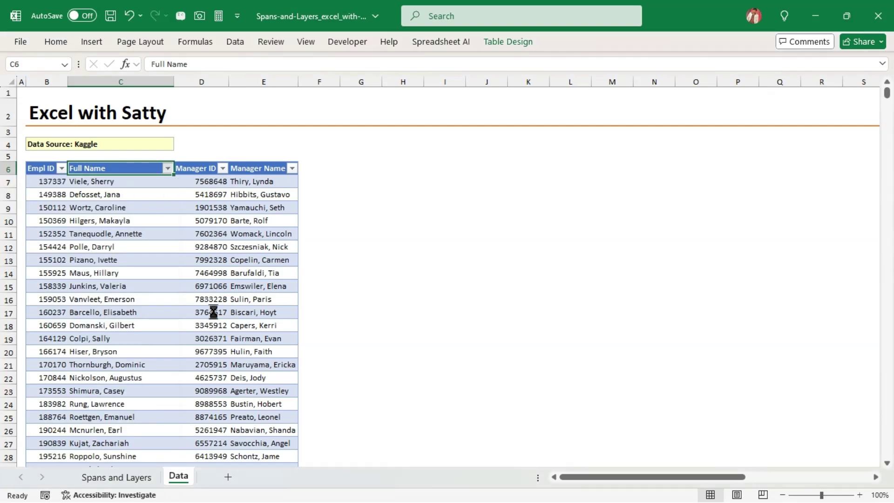
- Filter the Manager ID column to show only the rows with blanks
{"action": "left_click", "coordinate": [224, 168]}
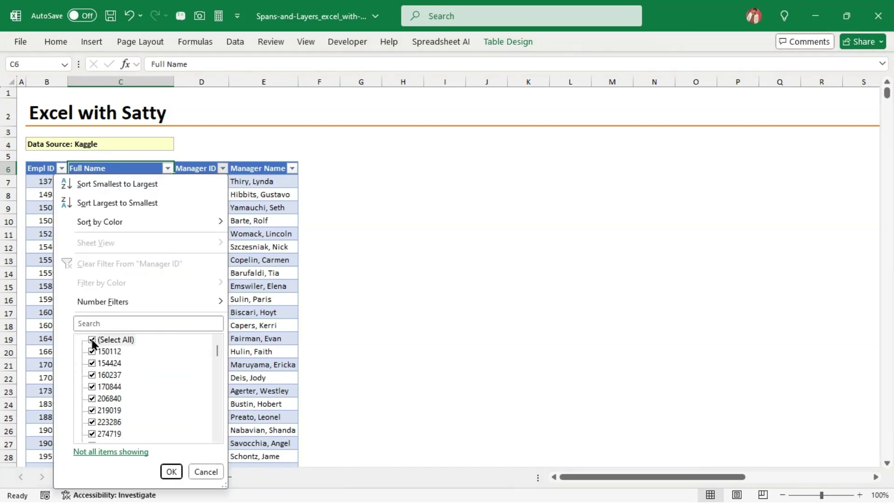
{"action": "left_click", "coordinate": [92, 341]}
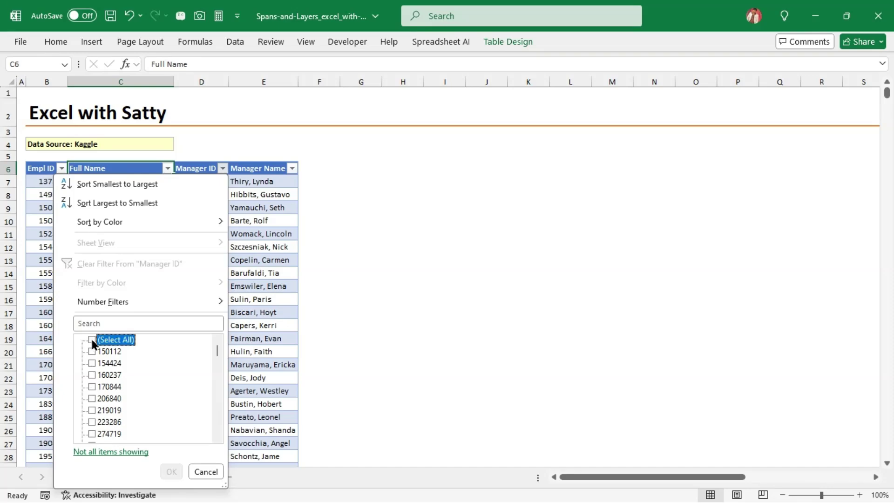
{"action": "key", "text": "End"}
{"action": "key", "text": "space"}
{"action": "key", "text": "Return"}
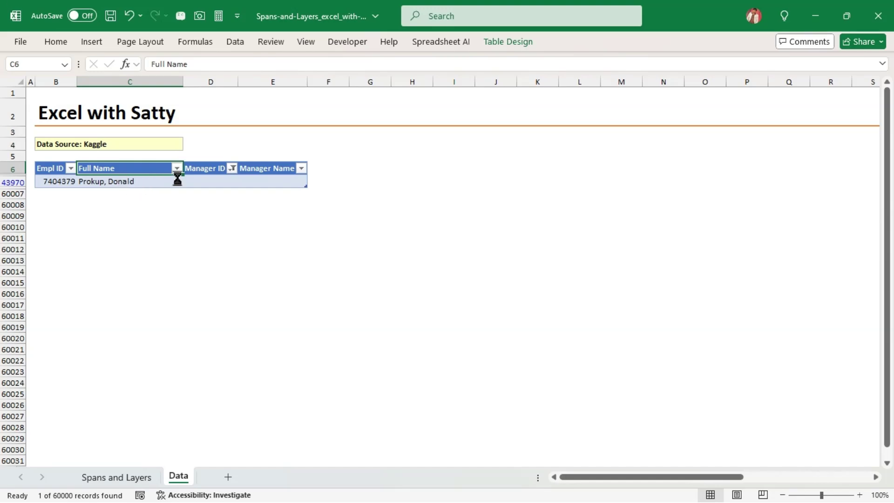
- Fill the Empl ID cell of the filtered row with the orange theme color
{"action": "left_click", "coordinate": [66, 182]}
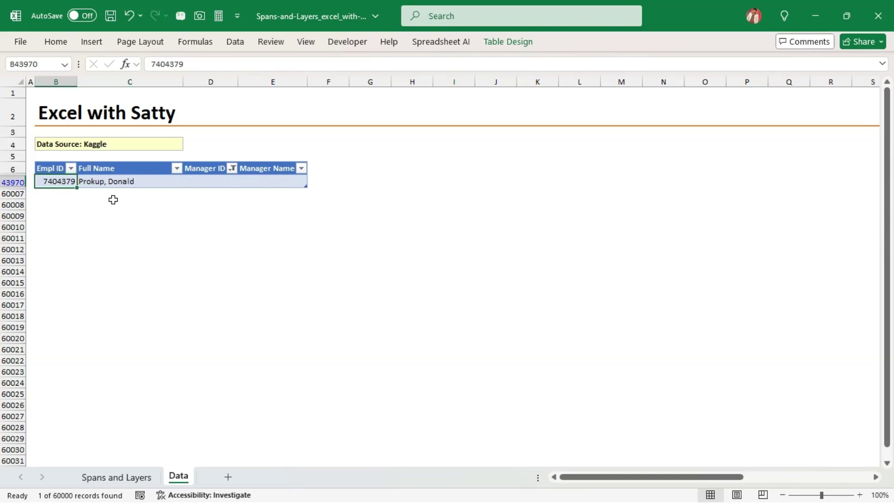
{"action": "left_click", "coordinate": [54, 43]}
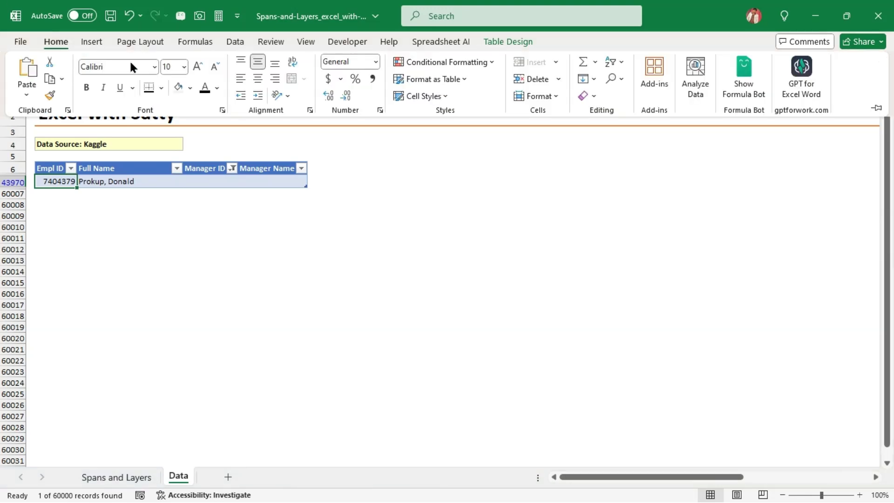
{"action": "left_click", "coordinate": [190, 88]}
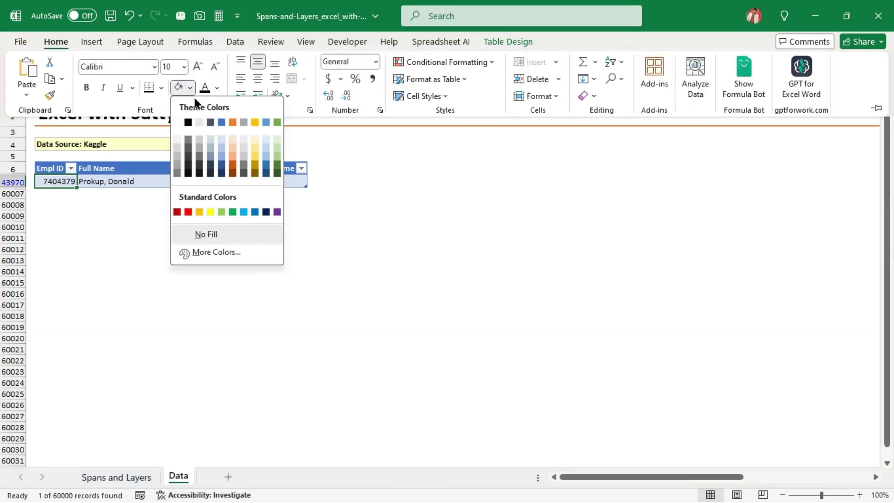
{"action": "left_click", "coordinate": [233, 122]}
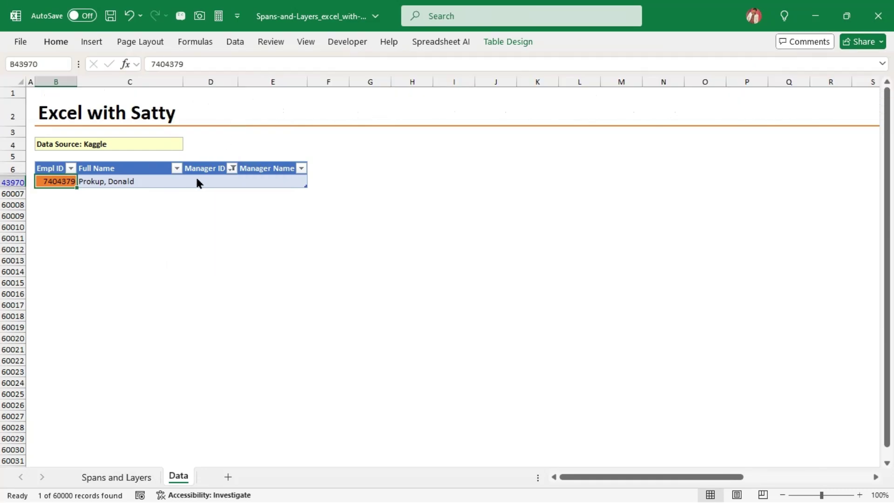
- Copy the filtered row's Empl ID and Full Name into its blank Manager ID and Manager Name cells
{"action": "left_click", "coordinate": [98, 180]}
{"action": "left_click", "coordinate": [59, 185]}
{"action": "key", "text": "shift+Right"}
{"action": "key", "text": "shift+Right"}
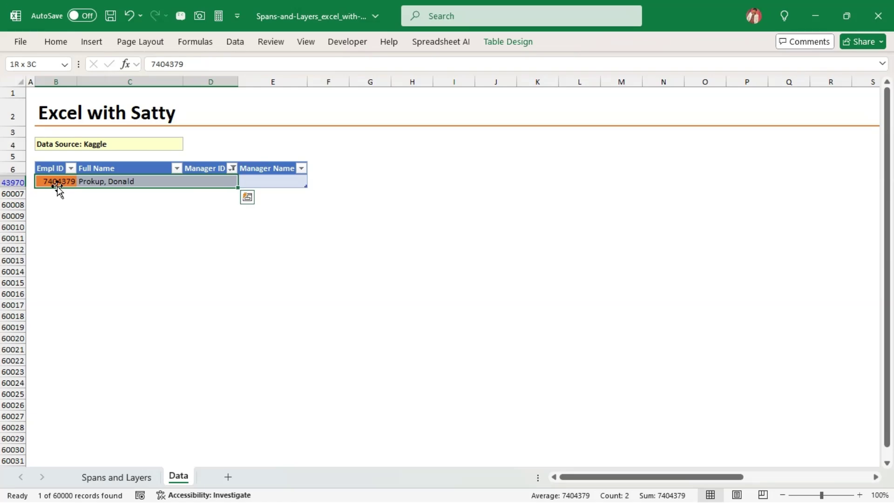
{"action": "key", "text": "shift+Left"}
{"action": "key", "text": "ctrl+c"}
{"action": "key", "text": "Right"}
{"action": "key", "text": "Right"}
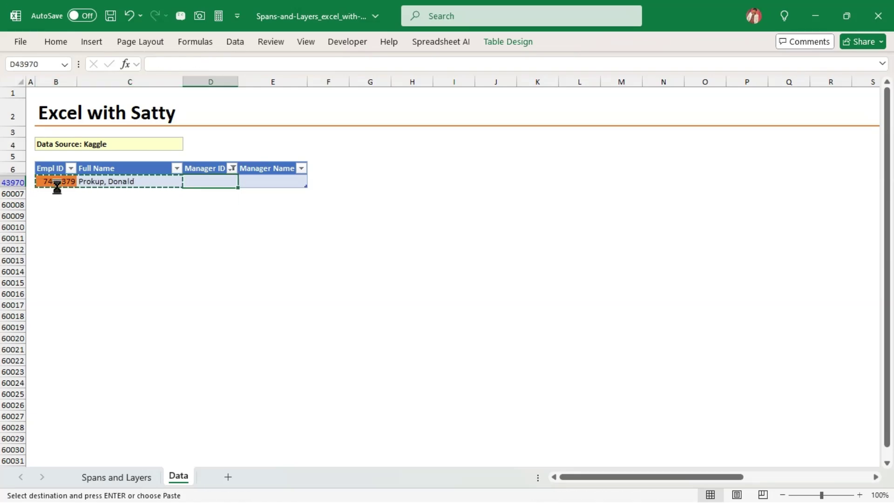
{"action": "key", "text": "Return"}
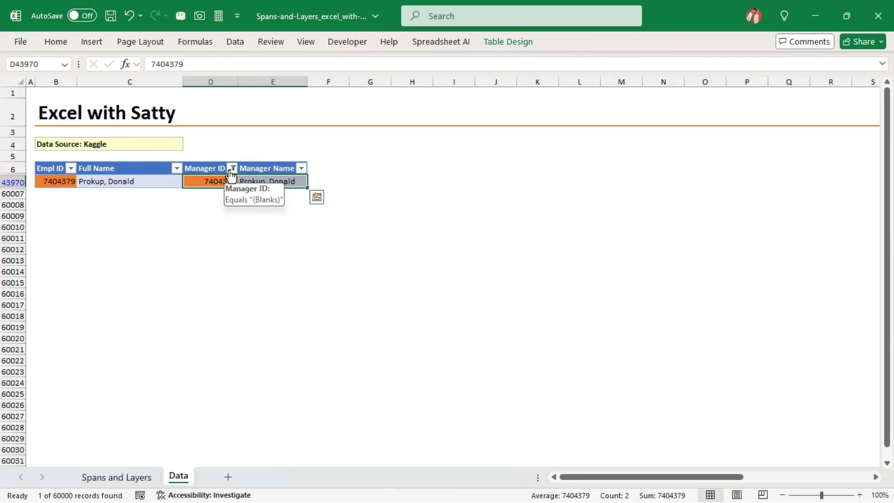
- Clear the table's filter to show all employee rows again
{"action": "key", "text": "alt+d"}
{"action": "key", "text": "f"}
{"action": "key", "text": "s"}
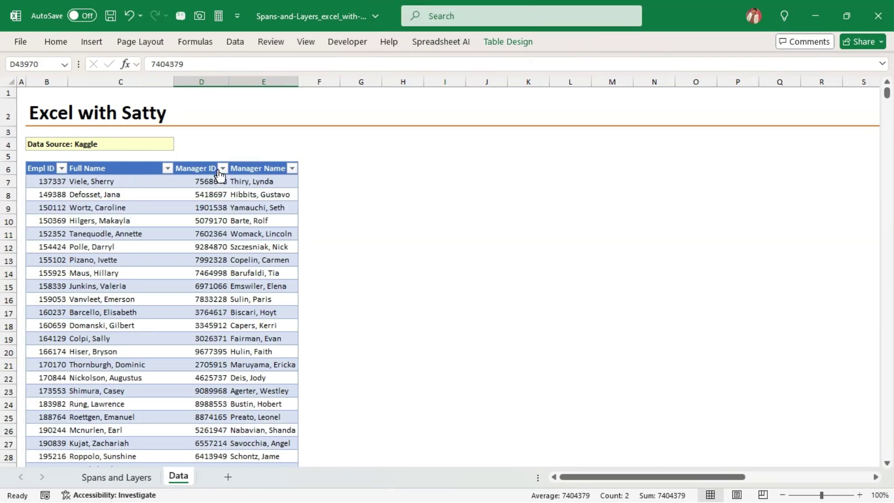
- Insert a new column between Full Name and Manager ID
{"action": "left_click", "coordinate": [195, 81]}
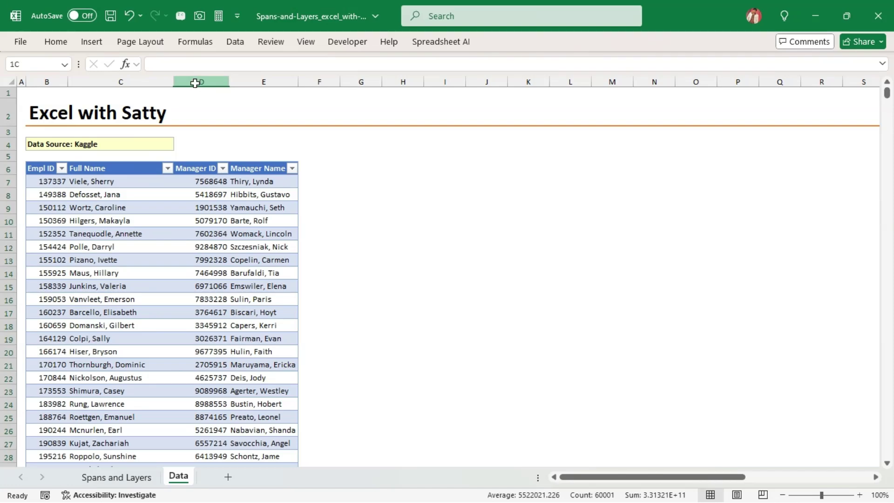
{"action": "left_click", "coordinate": [190, 168]}
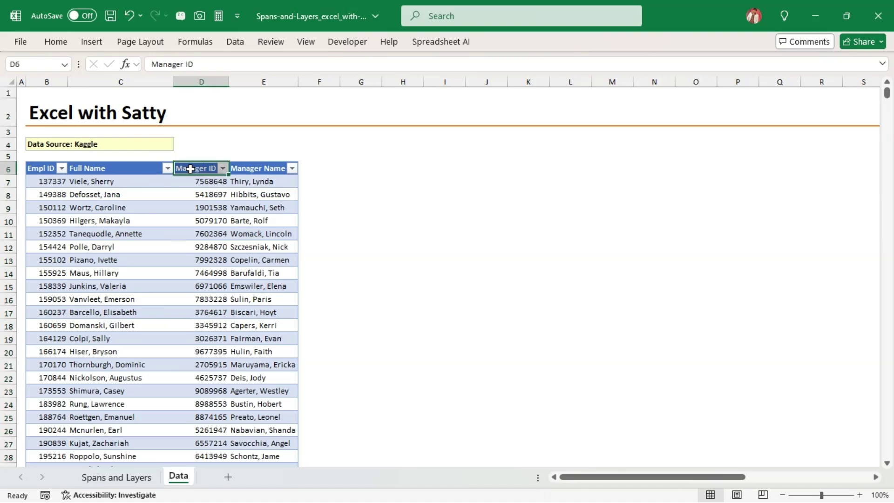
{"action": "left_click", "coordinate": [207, 81]}
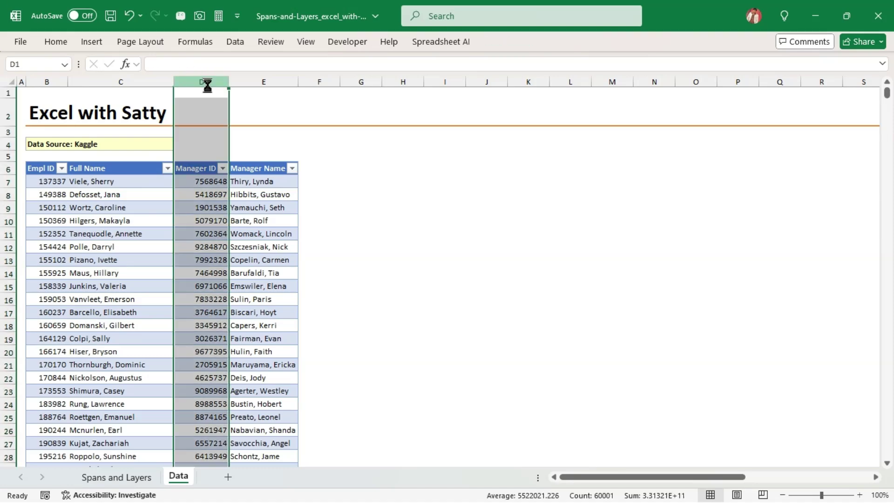
{"action": "key", "text": "ctrl+shift+plus"}
- Name the new column "Direct Reports (DR)" and autofit its width to the header
{"action": "left_click", "coordinate": [196, 169]}
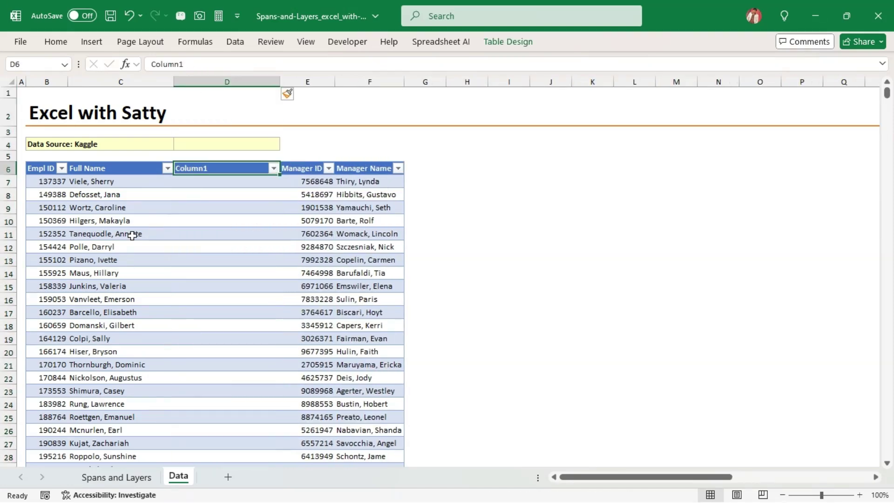
{"action": "type", "text": "Direct"}
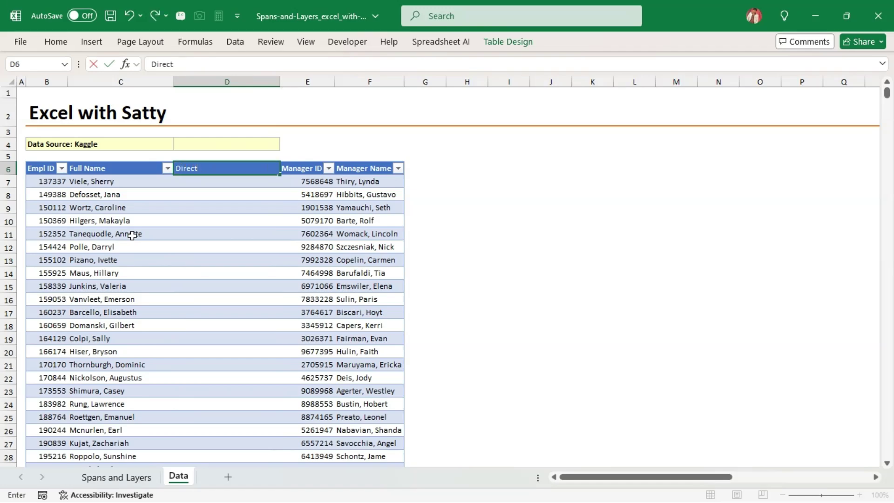
{"action": "type", "text": " Repro"}
{"action": "key", "text": "BackSpace"}
{"action": "key", "text": "BackSpace"}
{"action": "key", "text": "BackSpace"}
{"action": "type", "text": "orts (DR"}
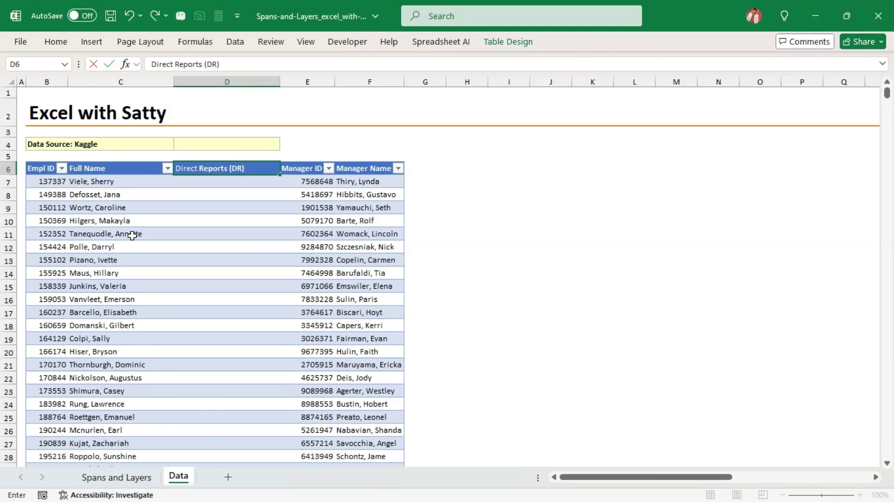
{"action": "key", "text": "Return"}
{"action": "key", "text": "Up"}
{"action": "key", "text": "alt+o"}
{"action": "key", "text": "c"}
{"action": "key", "text": "a"}
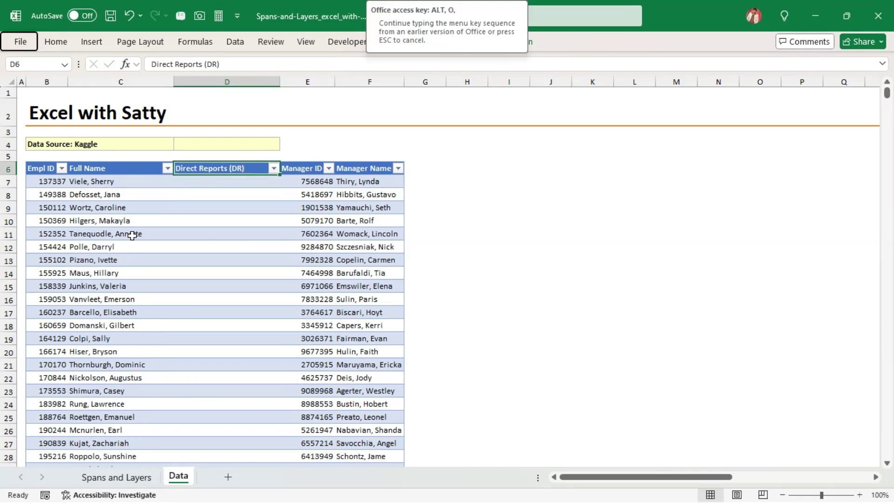
- Enter =COUNTIFS([Manager ID],[@[Empl ID]]) in D7 to count each employee's direct reports
{"action": "key", "text": "Down"}
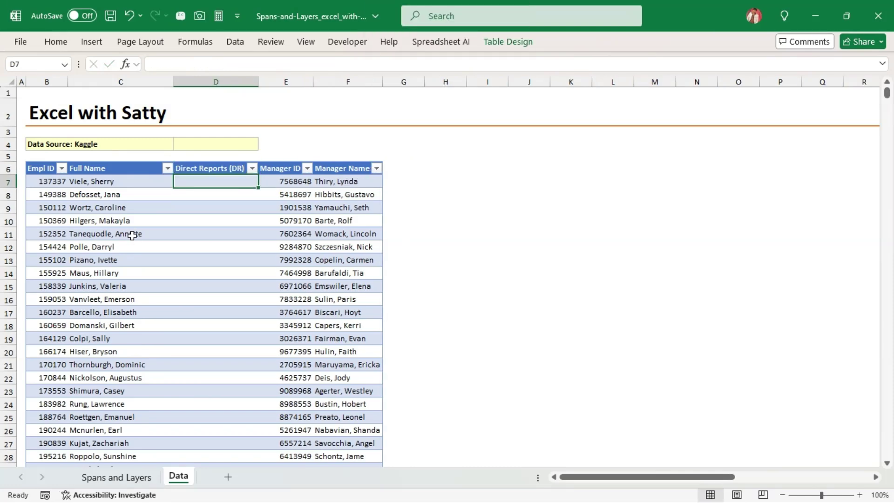
{"action": "type", "text": "=coun"}
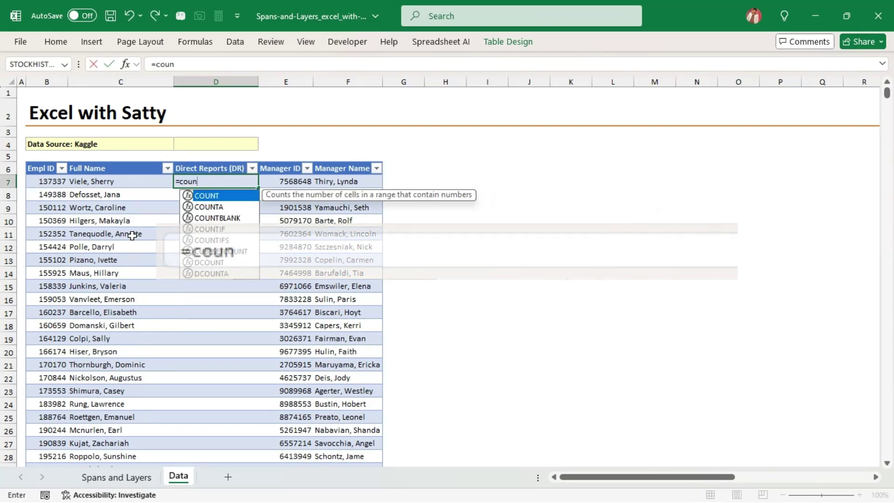
{"action": "key", "text": "Down"}
{"action": "key", "text": "Down"}
{"action": "key", "text": "Down"}
{"action": "key", "text": "Down"}
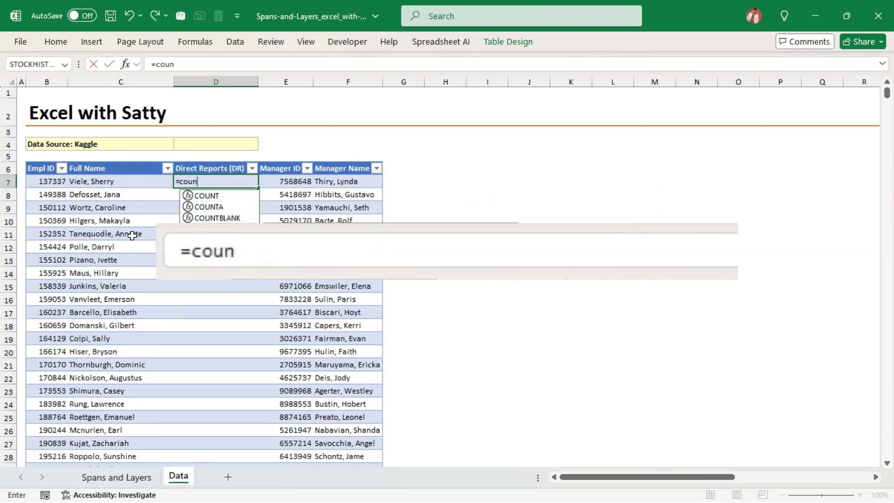
{"action": "key", "text": "Tab"}
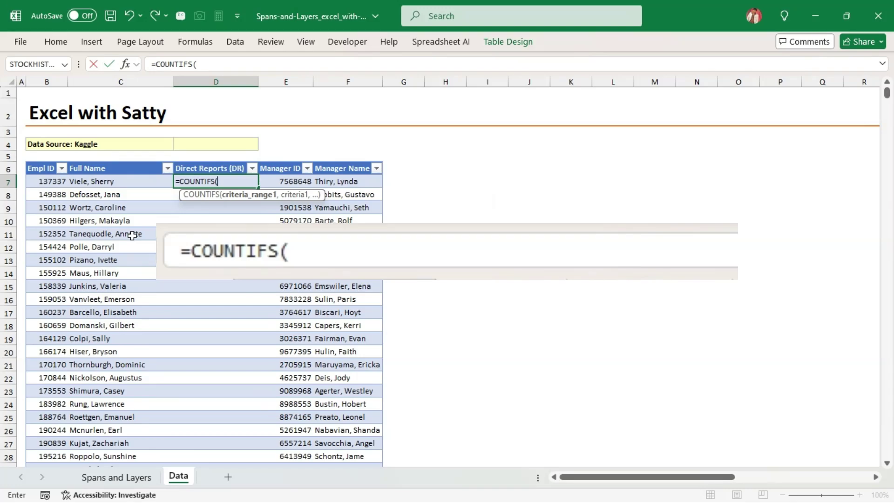
{"action": "key", "text": "Right"}
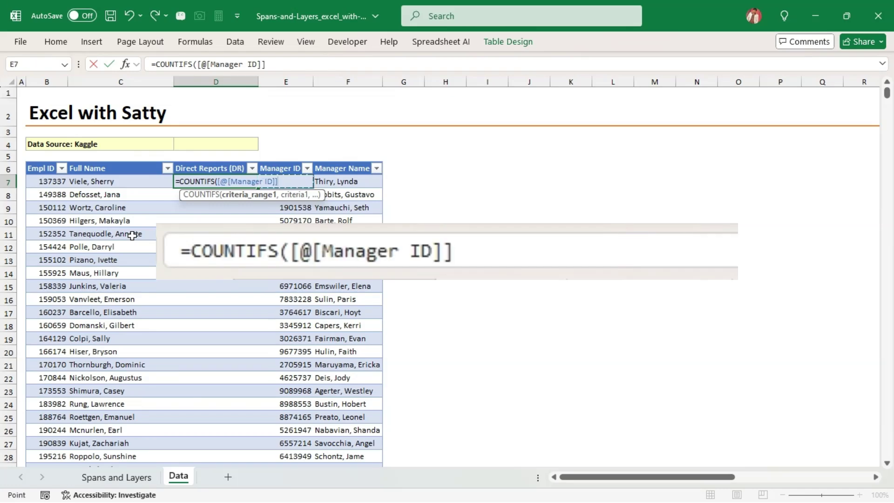
{"action": "key", "text": "ctrl+shift+Down"}
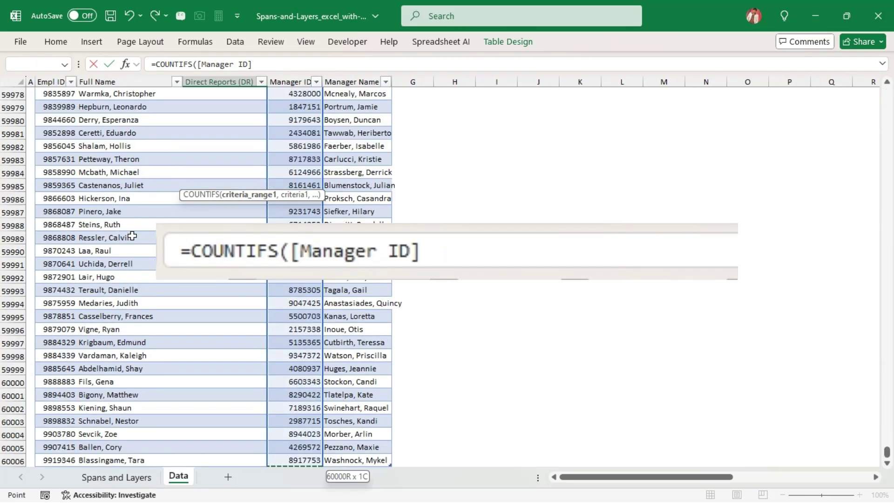
{"action": "type", "text": ","}
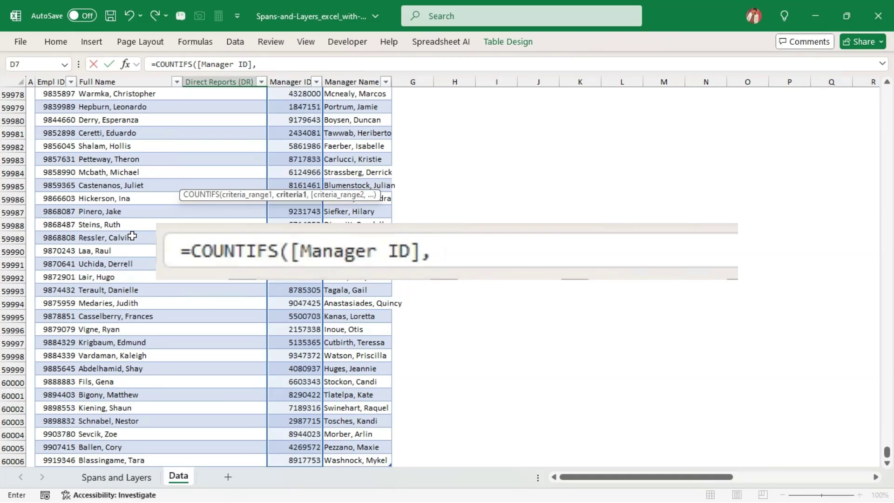
{"action": "key", "text": "Left"}
{"action": "key", "text": "Left"}
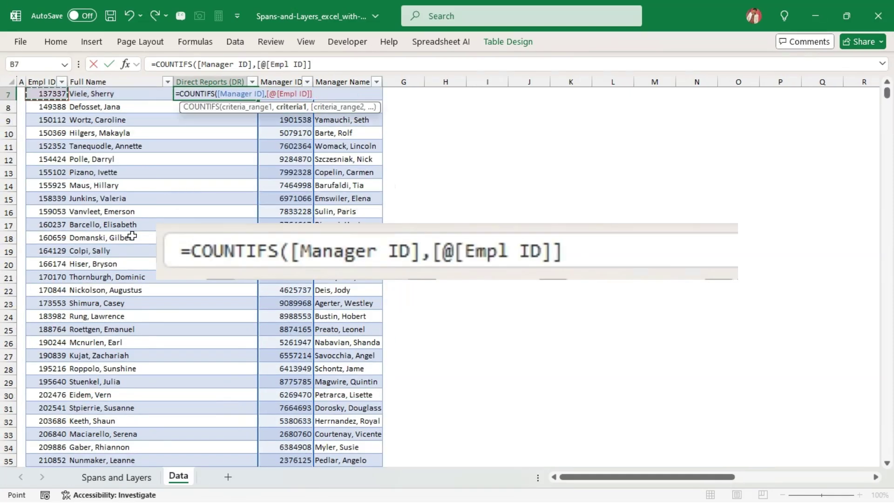
{"action": "key", "text": "Return"}
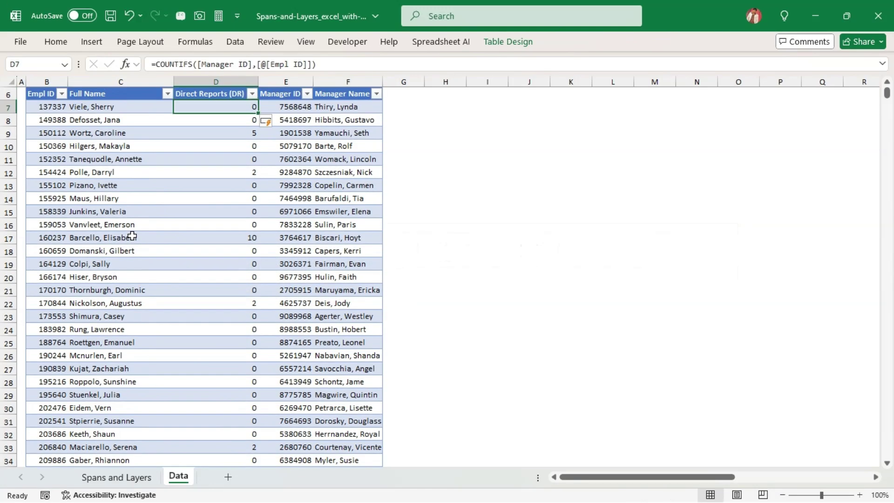
- Replace all formulas in the Direct Reports (DR) column with their values using Paste Special Values
{"action": "key", "text": "ctrl+shift+Down"}
{"action": "key", "text": "ctrl+c"}
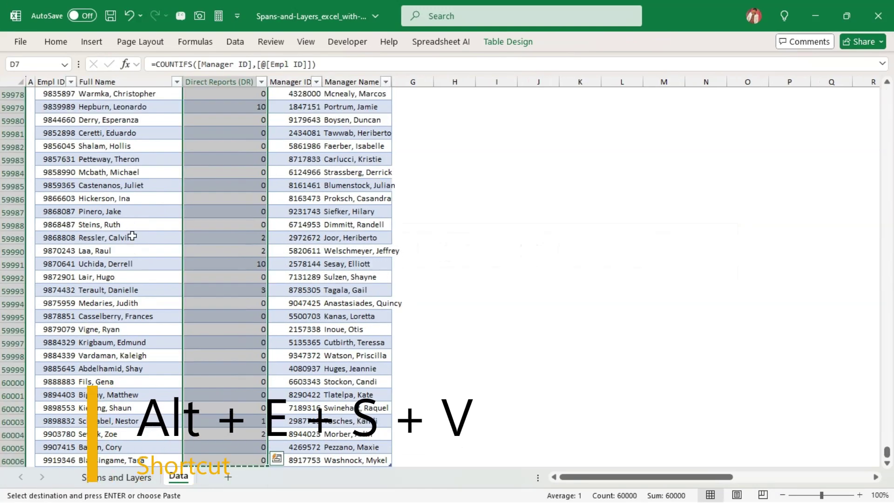
{"action": "key", "text": "alt+e"}
{"action": "key", "text": "s"}
{"action": "key", "text": "v"}
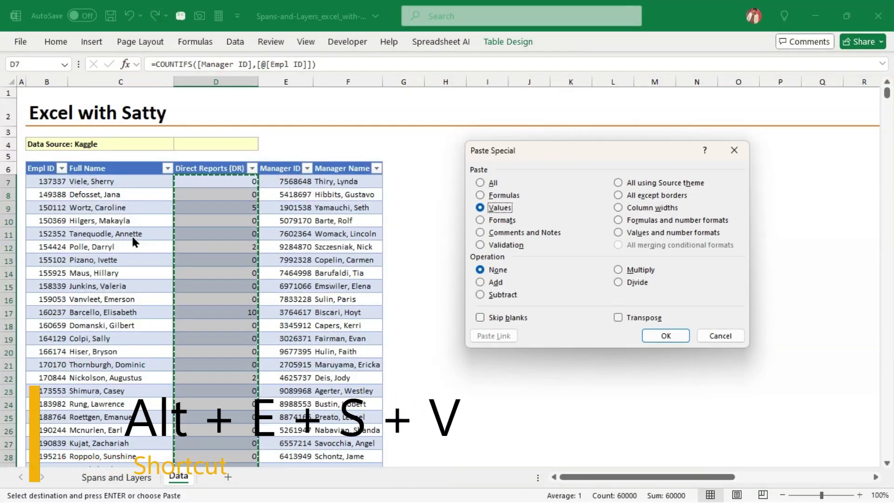
{"action": "key", "text": "Return"}
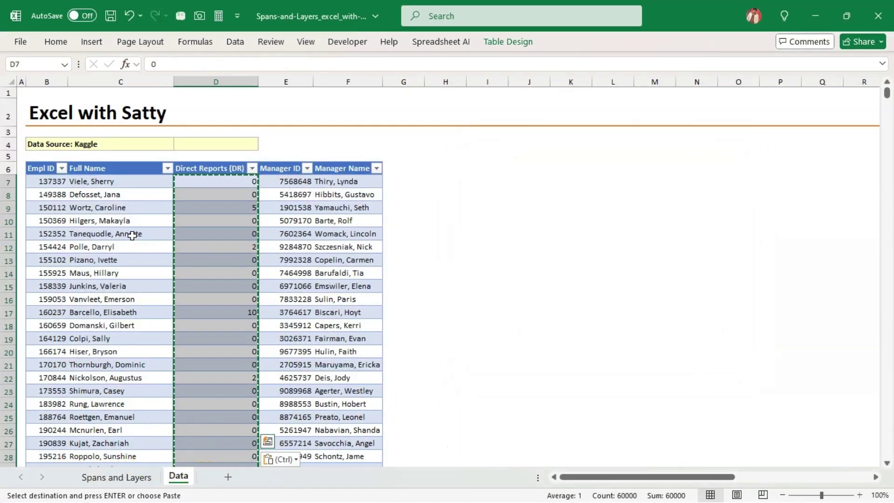
{"action": "key", "text": "Escape"}
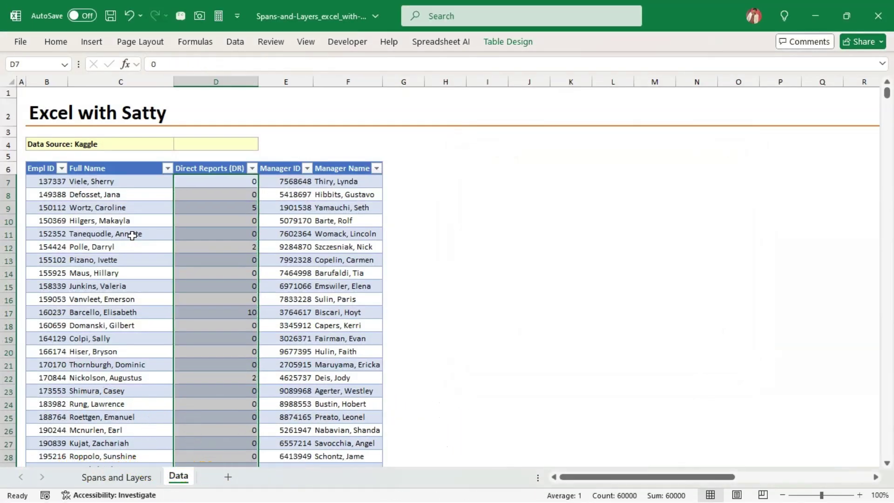
- Rename the Manager ID header in E6 to "Manager ID 01"
{"action": "key", "text": "Right"}
{"action": "key", "text": "Right"}
{"action": "key", "text": "Right"}
{"action": "key", "text": "Up"}
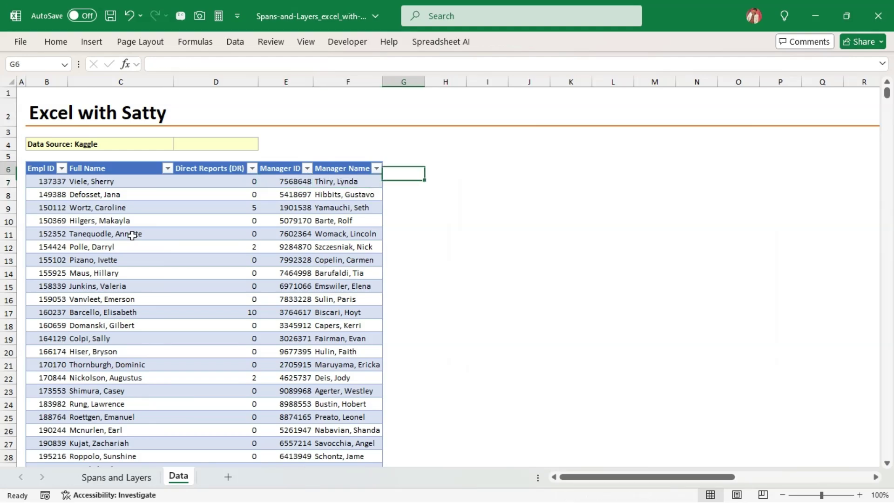
{"action": "key", "text": "Left"}
{"action": "key", "text": "Left"}
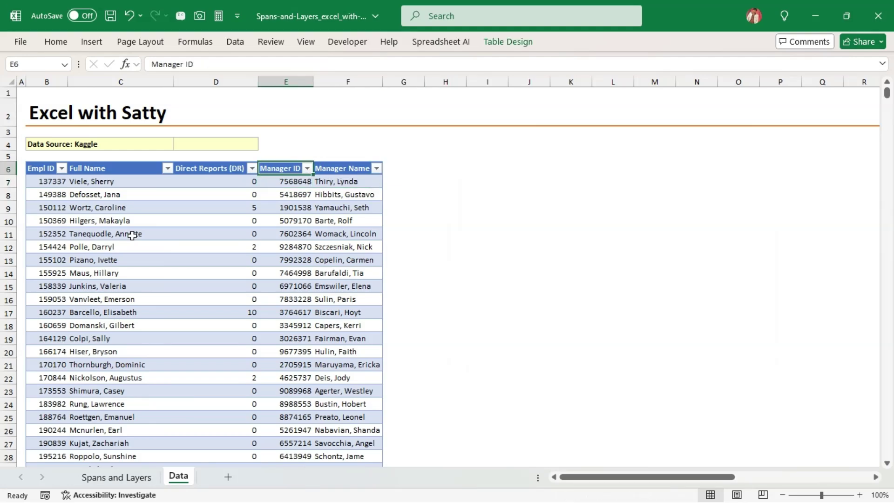
{"action": "key", "text": "F2"}
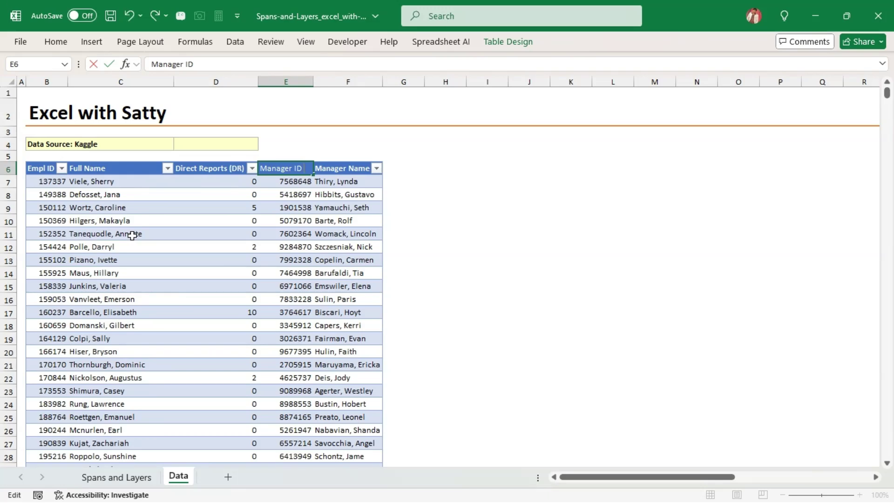
{"action": "type", "text": "01"}
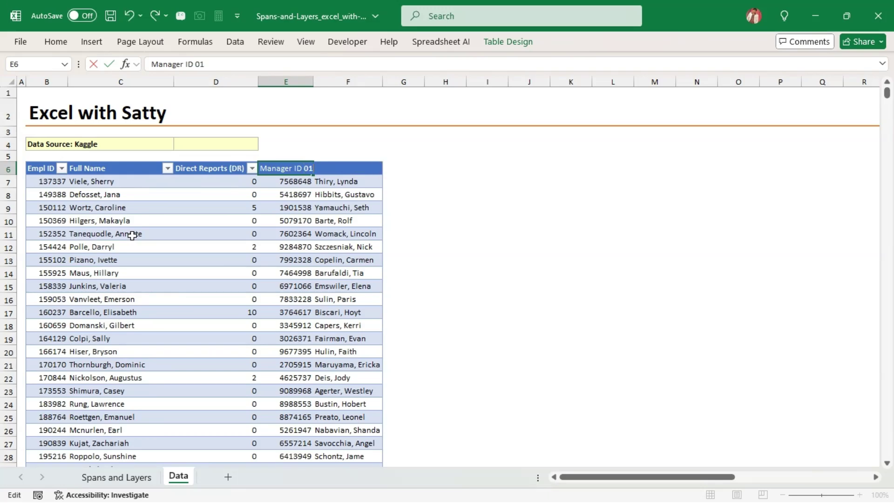
{"action": "key", "text": "Return"}
- Rename the Manager Name header in F6 to "Manager Name 01"
{"action": "key", "text": "Up"}
{"action": "key", "text": "Right"}
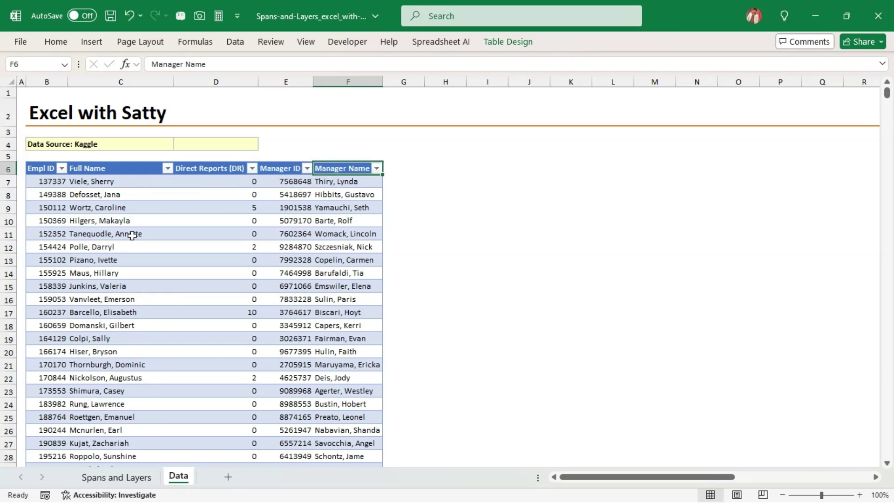
{"action": "key", "text": "F2"}
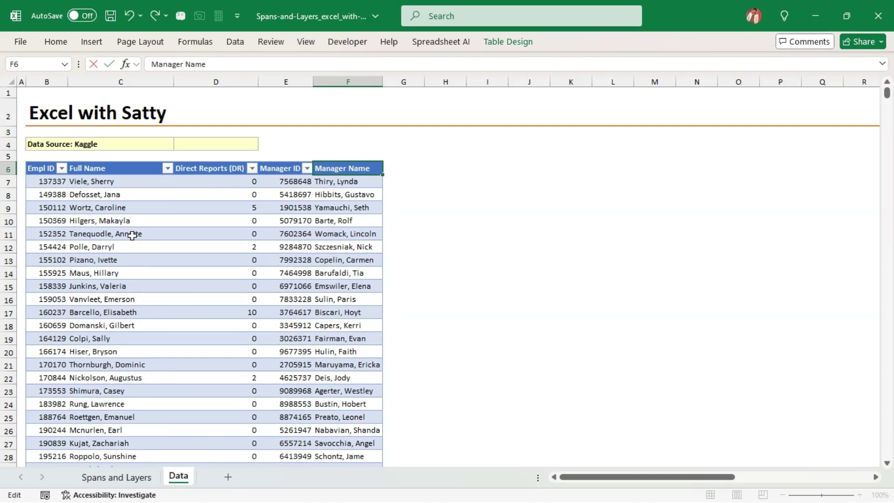
{"action": "type", "text": "01"}
{"action": "key", "text": "Return"}
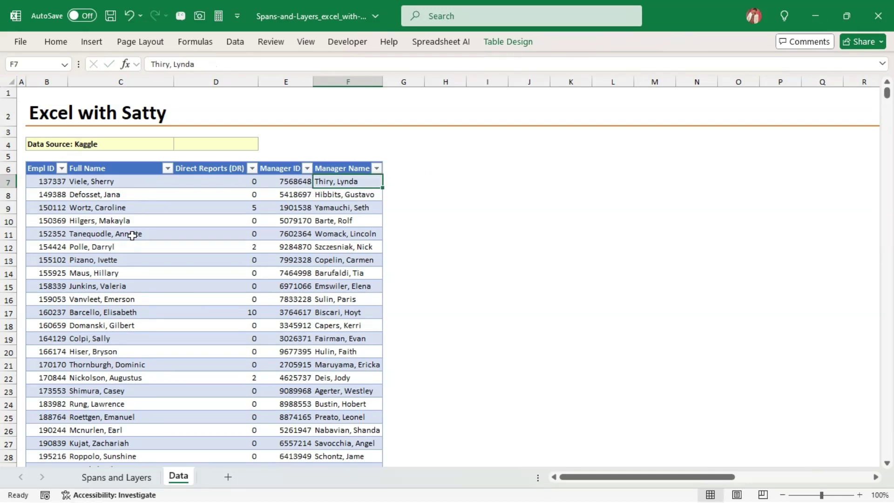
- Fill the Manager ID 01 and Manager Name 01 header pair across row 6 through AB6, ending at Manager Name 12
{"action": "key", "text": "Up"}
{"action": "key", "text": "Left"}
{"action": "key", "text": "shift+Right"}
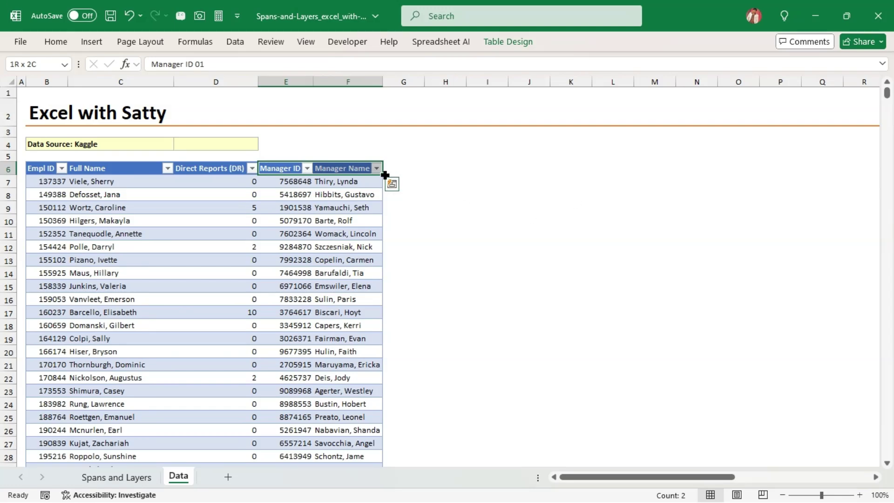
{"action": "left_click_drag", "start_coordinate": [383, 175], "coordinate": [819, 202]}
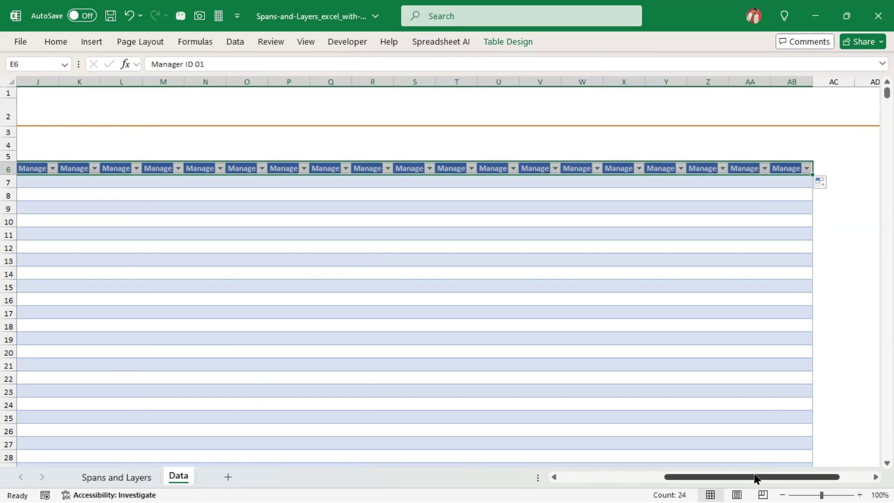
{"action": "left_click_drag", "start_coordinate": [755, 479], "coordinate": [616, 479]}
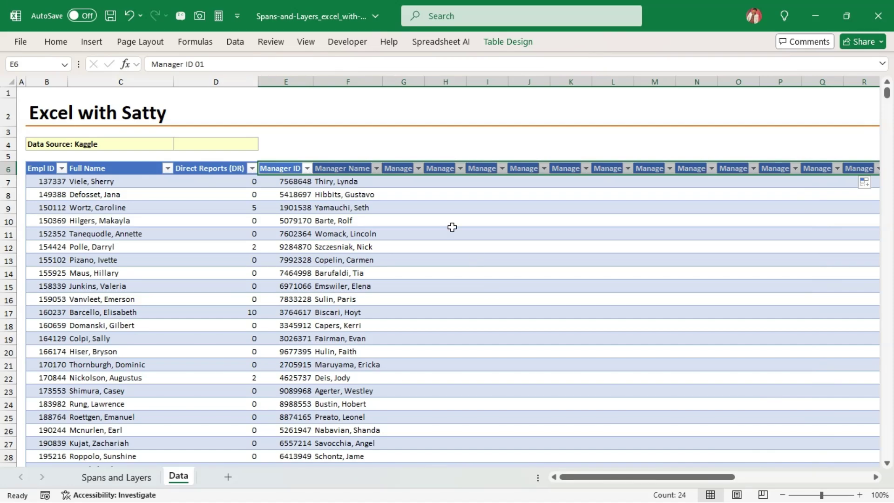
- Enter =VLOOKUP(E7,Data[[Empl ID]:[Manager Name 01]],4,0) in G7 to look up the next-level manager's ID
{"action": "left_click", "coordinate": [390, 183]}
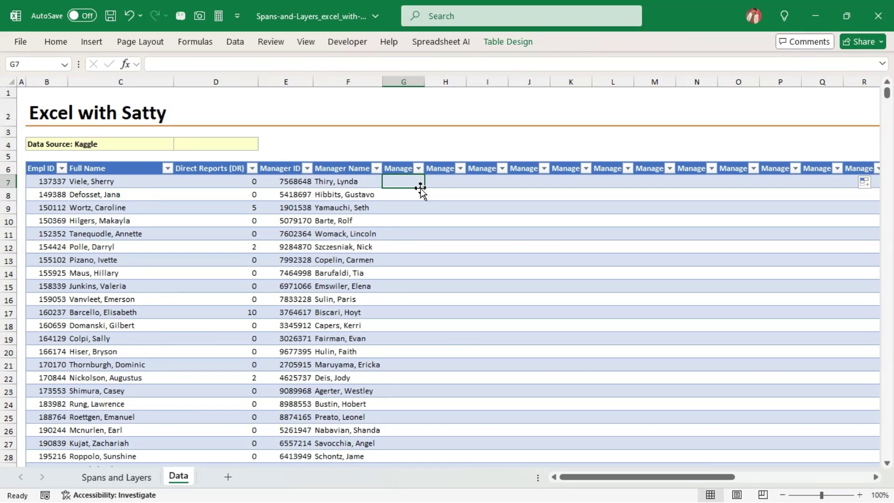
{"action": "type", "text": "=vlo"}
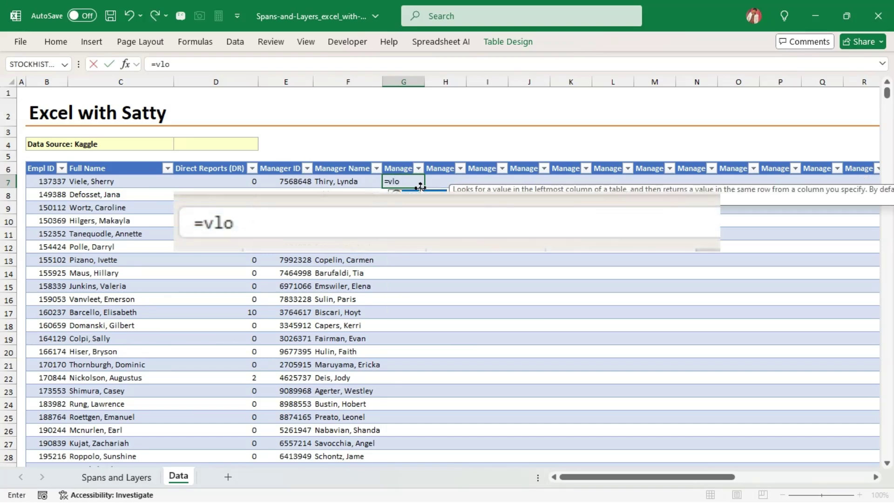
{"action": "key", "text": "Tab"}
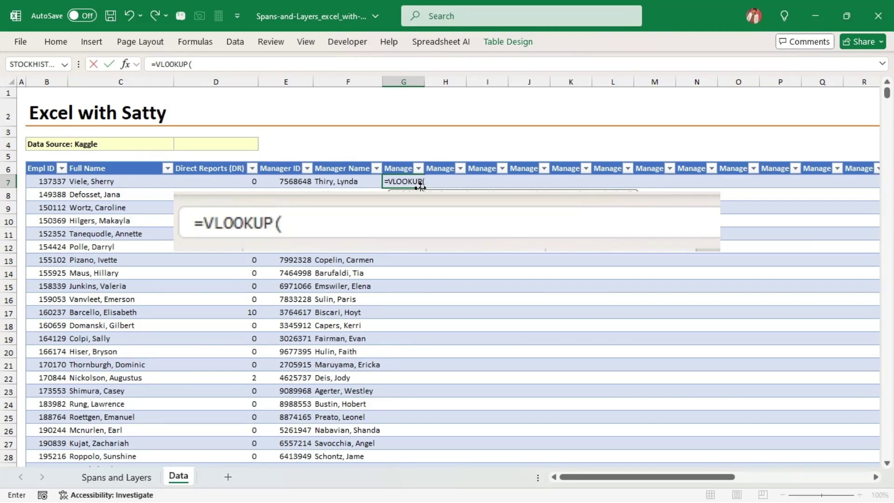
{"action": "type", "text": "e7,"}
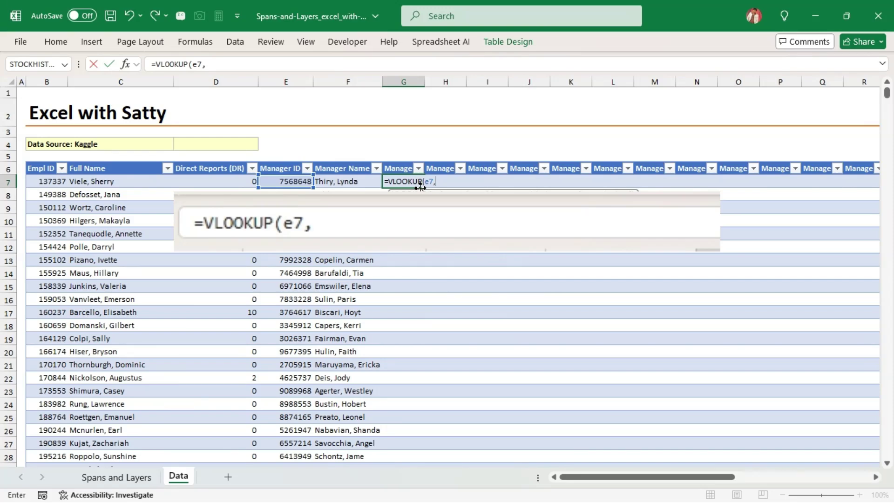
{"action": "left_click", "coordinate": [50, 180]}
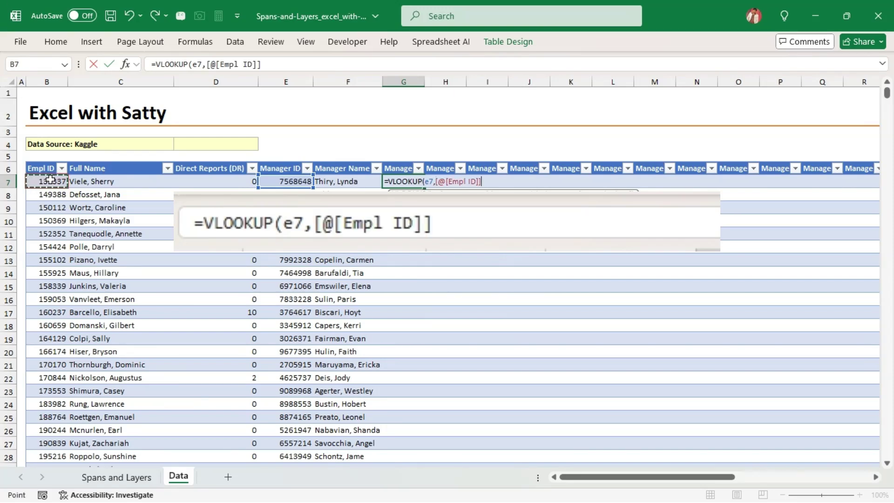
{"action": "key", "text": "shift+Right"}
{"action": "key", "text": "shift+Right"}
{"action": "key", "text": "shift+Right"}
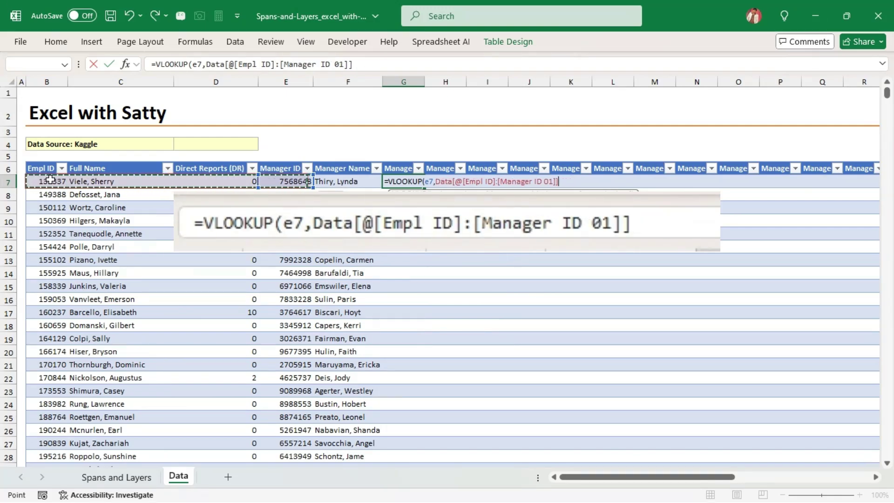
{"action": "key", "text": "ctrl+shift+Down"}
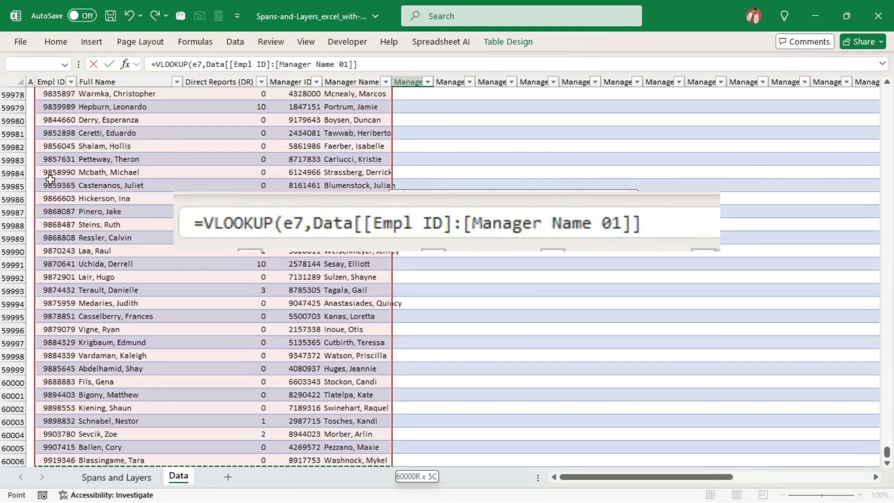
{"action": "type", "text": ",4,0)"}
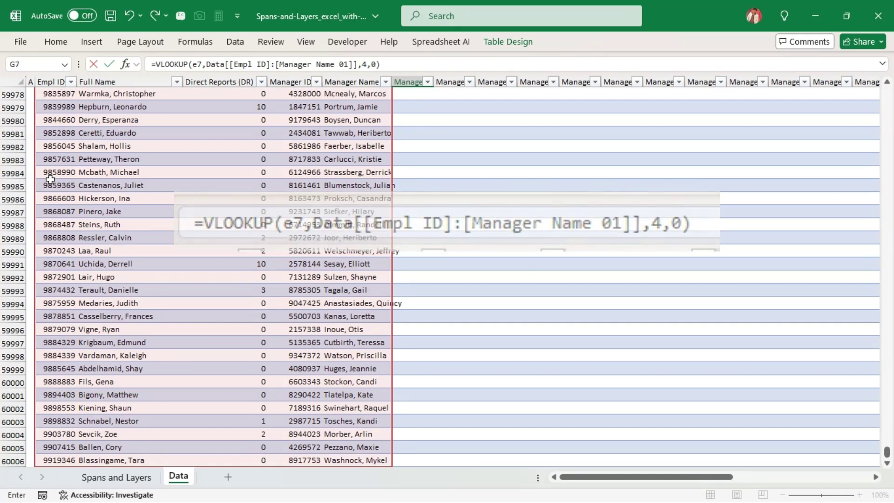
{"action": "key", "text": "ctrl+Return"}
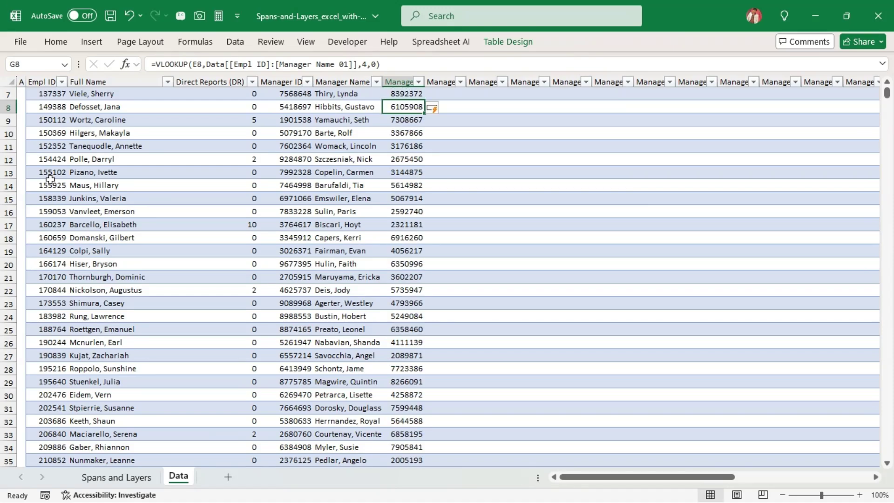
- Copy the G7 formula text into H7 and change its column index to 5 to return the manager's name
{"action": "key", "text": "Up"}
{"action": "key", "text": "Up"}
{"action": "key", "text": "Down"}
{"action": "key", "text": "Down"}
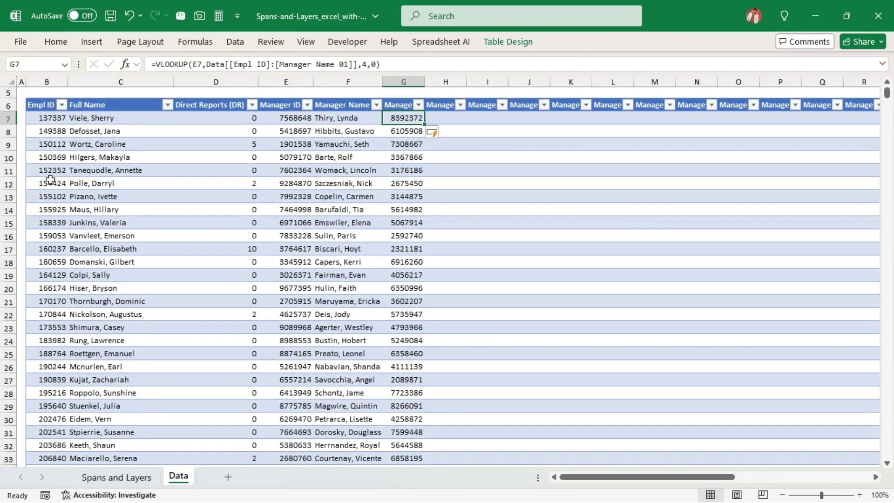
{"action": "key", "text": "F2"}
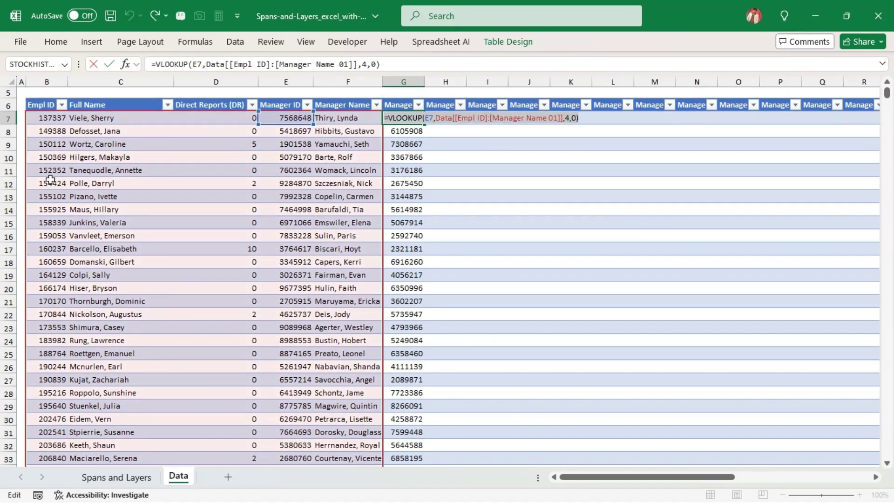
{"action": "key", "text": "Tab"}
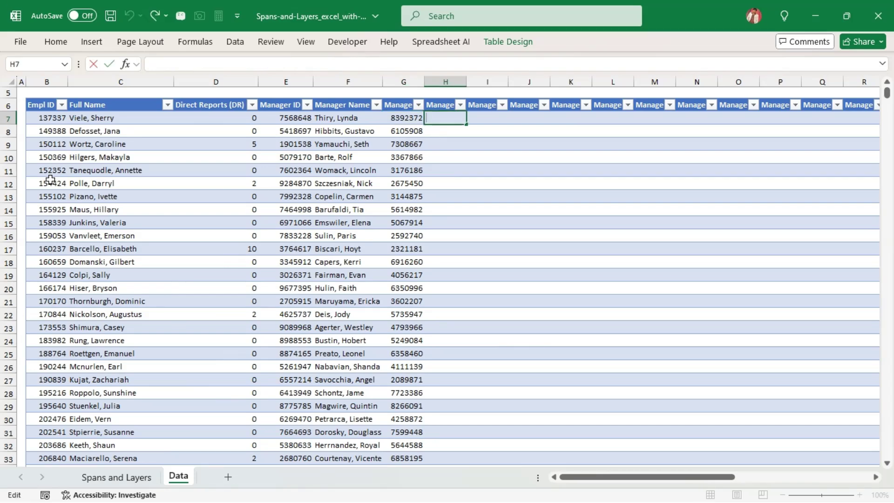
{"action": "type", "text": "=VLOOKUP(E7,Data[[Empl ID]:[Manager Name 01]],4,0)"}
{"action": "key", "text": "Left"}
{"action": "key", "text": "Left"}
{"action": "key", "text": "Left"}
{"action": "key", "text": "shift+Left"}
{"action": "type", "text": "5"}
{"action": "key", "text": "Return"}
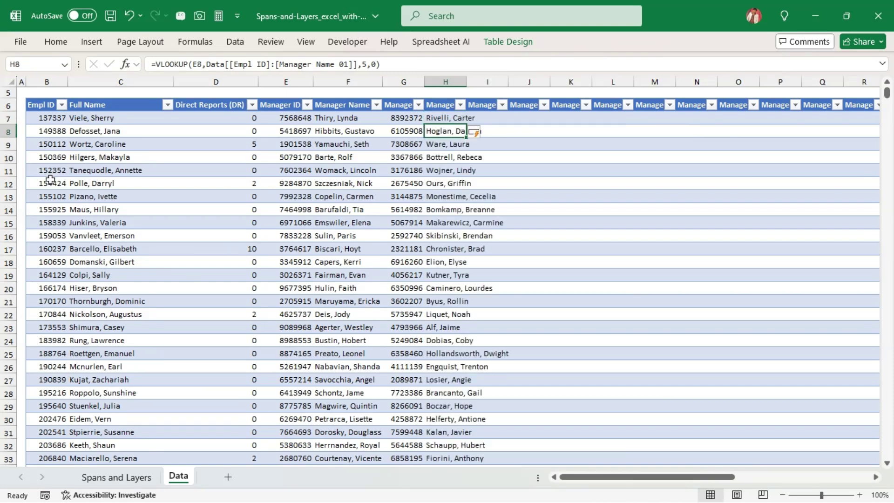
- Copy the G7:H7 lookup pair into each following Manager ID and Manager Name column pair, from I7 through AB7
{"action": "key", "text": "Up"}
{"action": "key", "text": "Left"}
{"action": "key", "text": "shift+Right"}
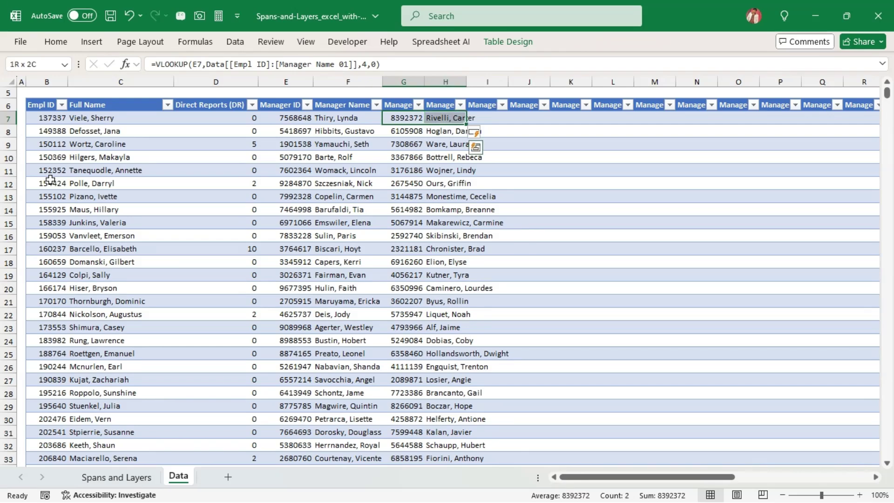
{"action": "key", "text": "ctrl+c"}
{"action": "key", "text": "Right"}
{"action": "key", "text": "Right"}
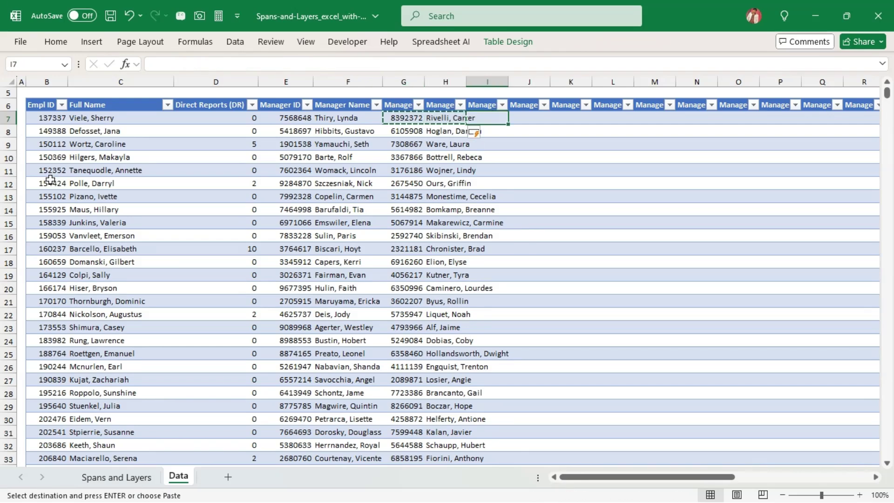
{"action": "key", "text": "ctrl+v"}
{"action": "key", "text": "Right"}
{"action": "key", "text": "Right"}
{"action": "key", "text": "ctrl+v"}
{"action": "key", "text": "Right"}
{"action": "key", "text": "Right"}
{"action": "key", "text": "ctrl+v"}
{"action": "key", "text": "Right"}
{"action": "key", "text": "Right"}
{"action": "key", "text": "ctrl+v"}
{"action": "key", "text": "Right"}
{"action": "key", "text": "Right"}
{"action": "key", "text": "ctrl+v"}
{"action": "key", "text": "Right"}
{"action": "key", "text": "Right"}
{"action": "key", "text": "ctrl+v"}
{"action": "key", "text": "Right"}
{"action": "key", "text": "Right"}
{"action": "key", "text": "ctrl+v"}
{"action": "key", "text": "Escape"}
- Copy the full manager block from Manager ID 01 through Manager Name 12, including the headers and every data row
{"action": "key", "text": "ctrl+Home"}
{"action": "key", "text": "ctrl+shift+Right"}
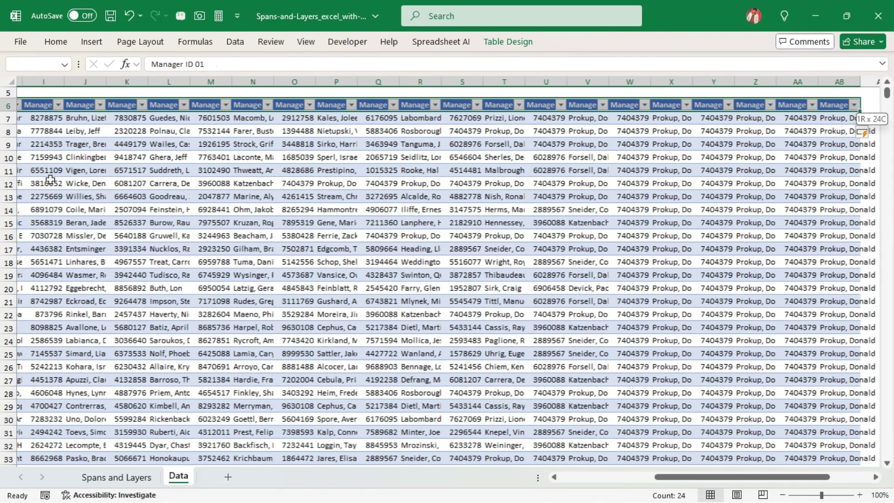
{"action": "key", "text": "ctrl+shift+Down"}
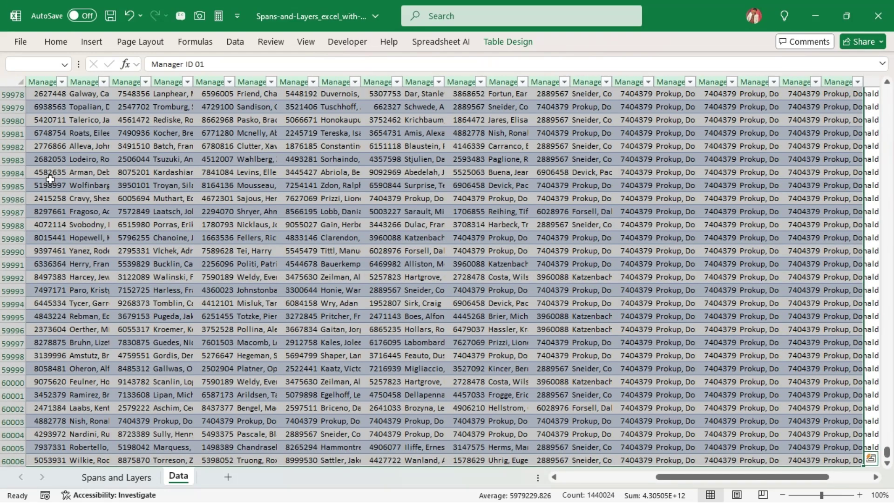
{"action": "key", "text": "ctrl+c"}
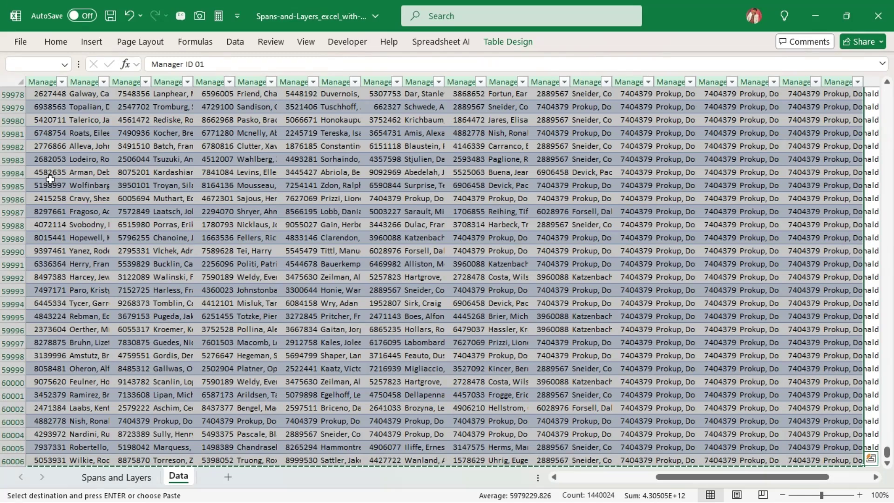
{"action": "key", "text": "Escape"}
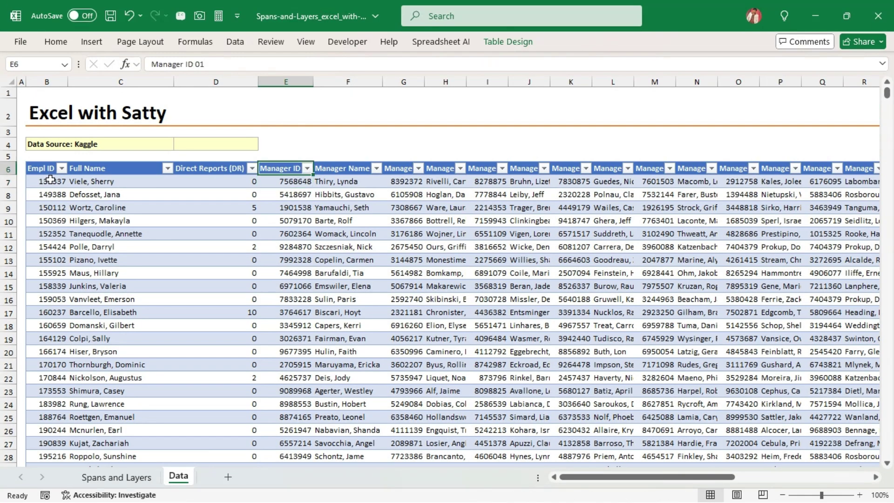
- Examine the distinct names in the filter lists of Manager Name 12, Manager Name 11 and Manager Name 10
{"action": "key", "text": "ctrl+Right"}
{"action": "key", "text": "alt+Down"}
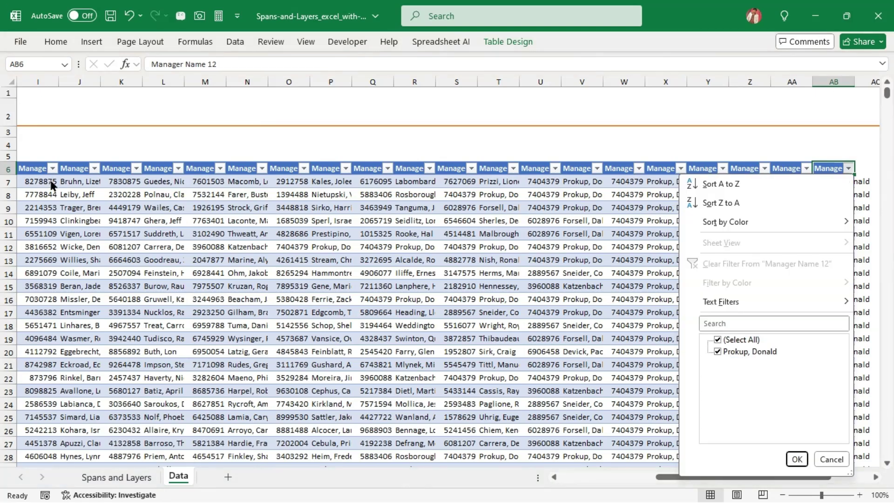
{"action": "key", "text": "Escape"}
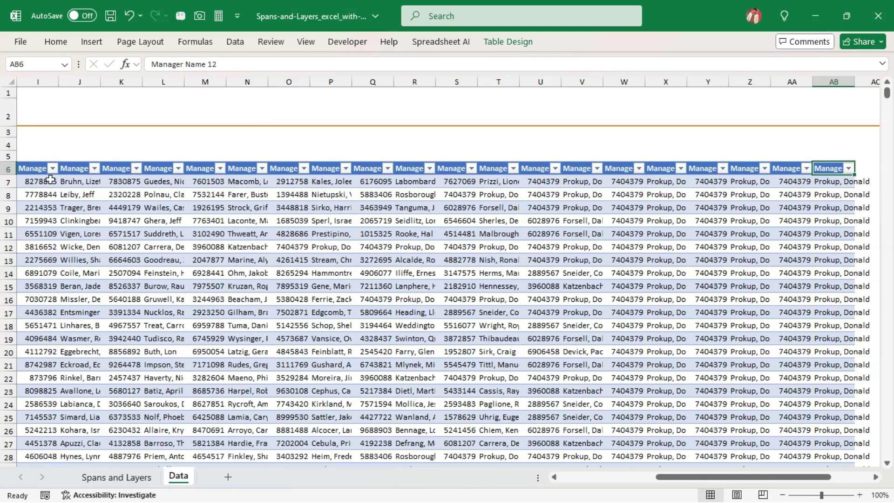
{"action": "key", "text": "Left"}
{"action": "key", "text": "Left"}
{"action": "key", "text": "alt+Down"}
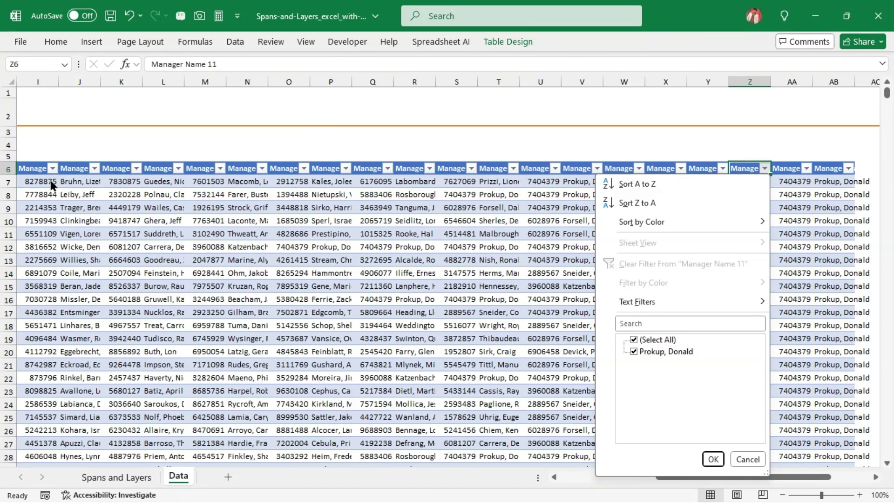
{"action": "key", "text": "Escape"}
{"action": "key", "text": "Left"}
{"action": "key", "text": "Left"}
{"action": "key", "text": "alt+Down"}
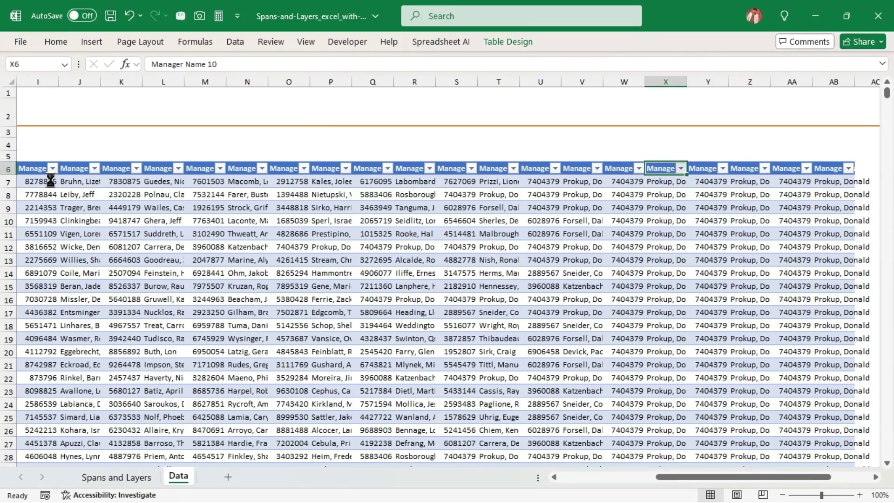
- Examine the distinct names in the filter list of Manager Name 09
{"action": "key", "text": "Escape"}
{"action": "key", "text": "Left"}
{"action": "key", "text": "Left"}
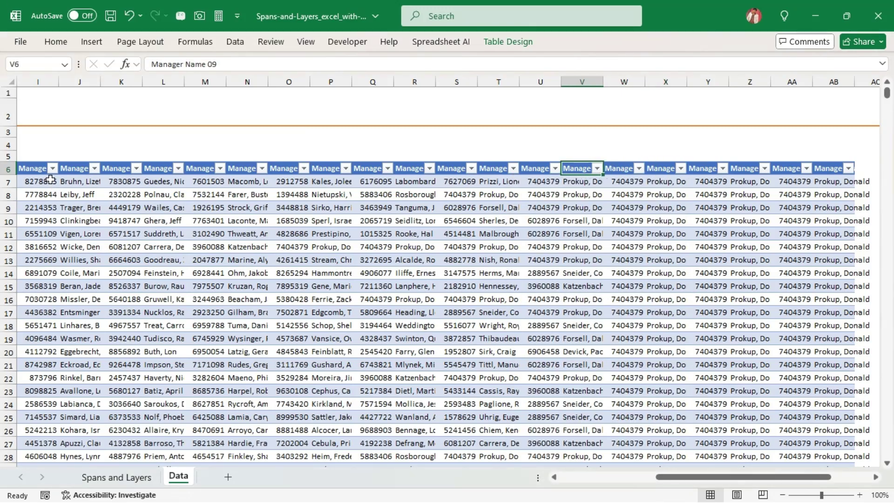
{"action": "key", "text": "alt+Down"}
{"action": "key", "text": "Down"}
{"action": "key", "text": "Down"}
{"action": "key", "text": "Down"}
{"action": "key", "text": "Down"}
{"action": "key", "text": "Down"}
{"action": "key", "text": "Down"}
{"action": "key", "text": "Down"}
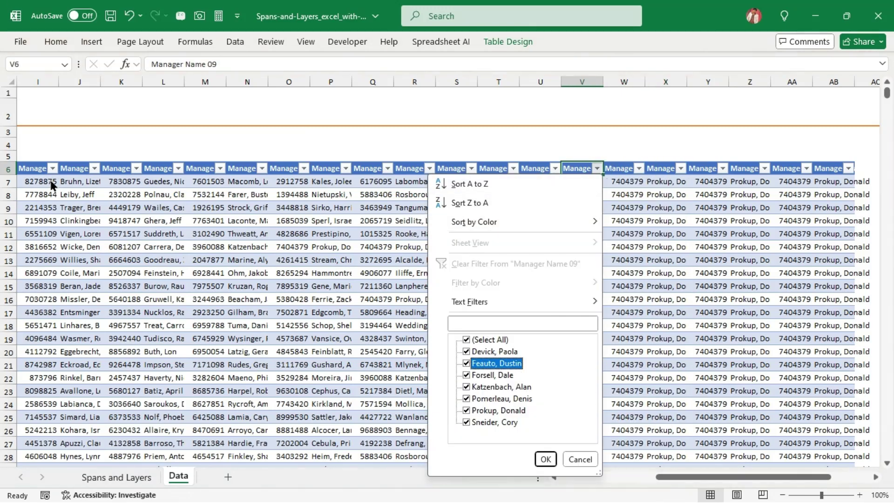
{"action": "key", "text": "Escape"}
{"action": "key", "text": "Right"}
{"action": "key", "text": "Right"}
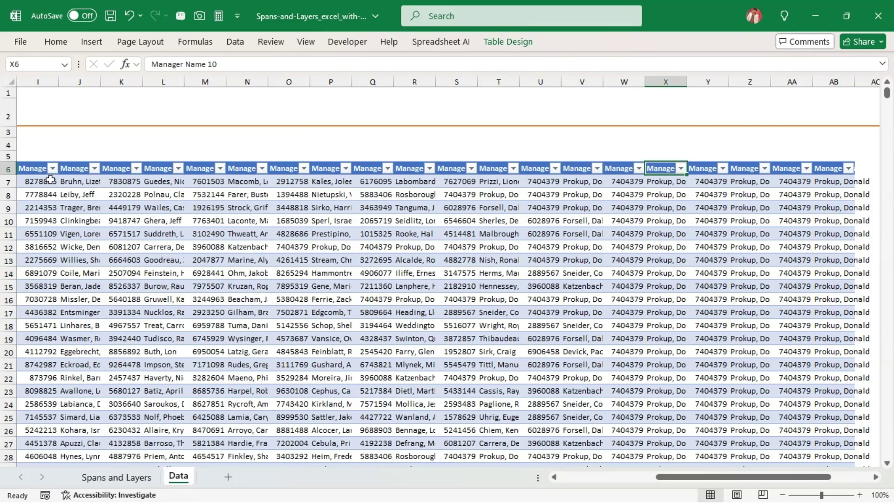
- Filter the Manager ID 01 column to the top manager's ID shown in cell W7
{"action": "key", "text": "Down"}
{"action": "key", "text": "Left"}
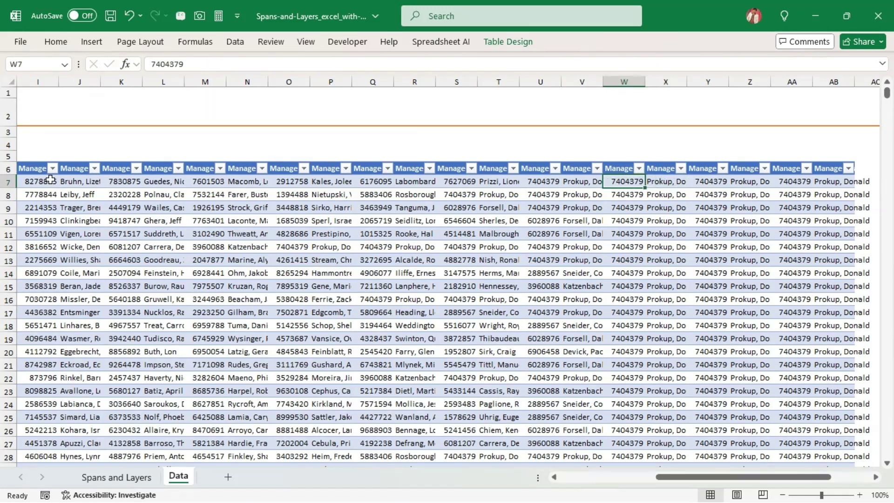
{"action": "key", "text": "F2"}
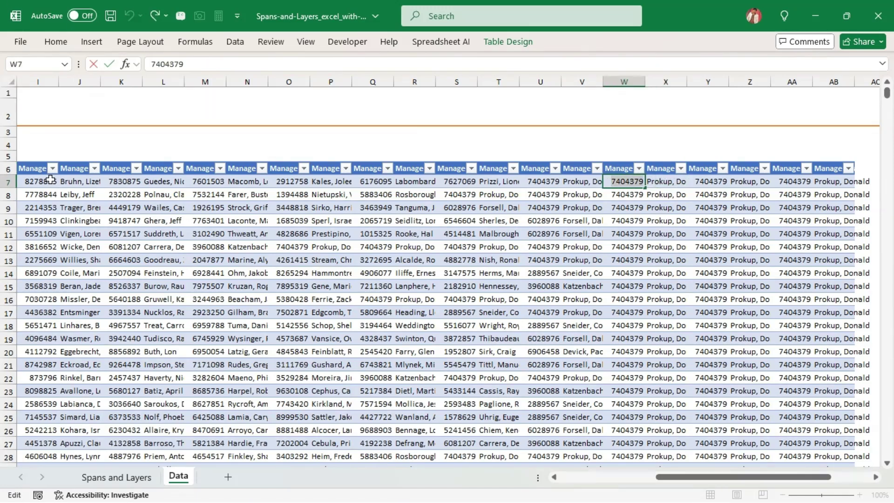
{"action": "key", "text": "Escape"}
{"action": "key", "text": "Up"}
{"action": "key", "text": "ctrl+Left"}
{"action": "key", "text": "Right"}
{"action": "key", "text": "Right"}
{"action": "key", "text": "Right"}
{"action": "key", "text": "alt+Down"}
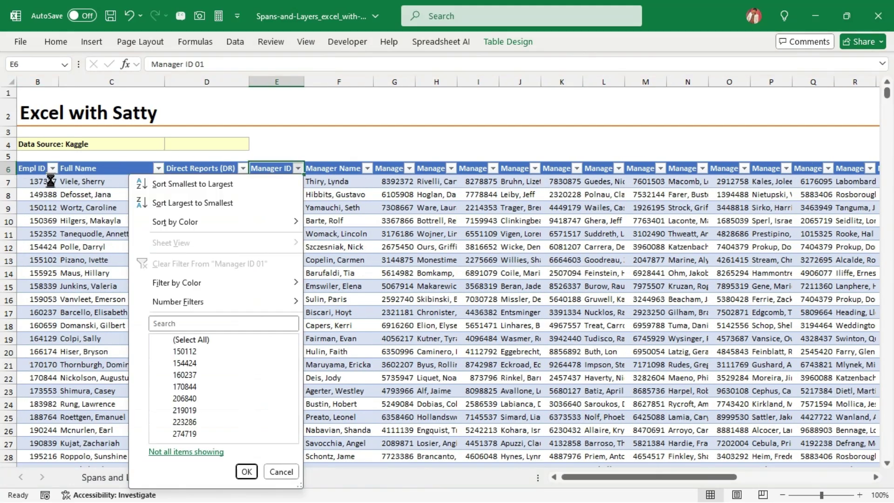
{"action": "key", "text": "Down"}
{"action": "key", "text": "Down"}
{"action": "key", "text": "Down"}
{"action": "key", "text": "Down"}
{"action": "key", "text": "Down"}
{"action": "key", "text": "Down"}
{"action": "type", "text": "7404379"}
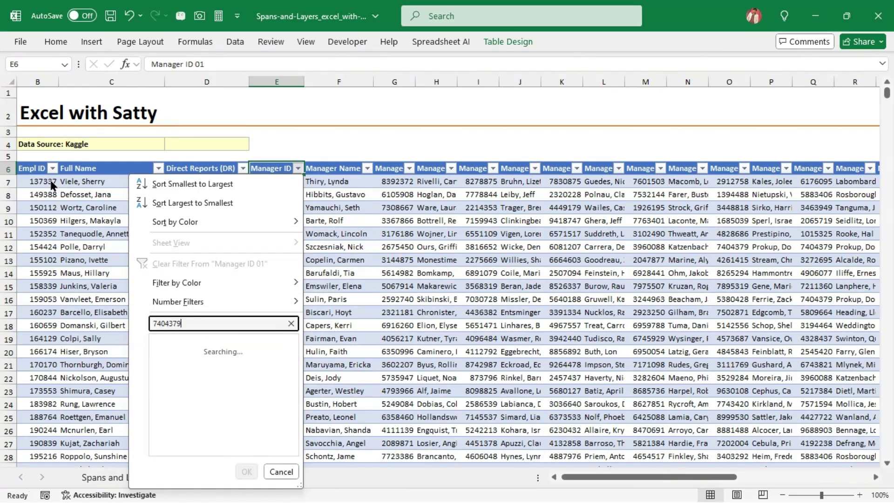
{"action": "key", "text": "Return"}
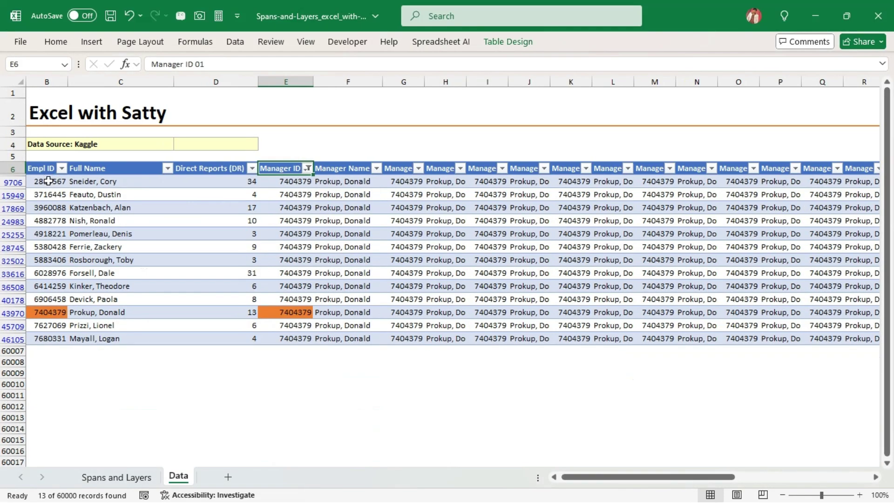
- Copy only the visible Empl ID and Full Name cells of all the filtered rows
{"action": "left_click", "coordinate": [49, 181]}
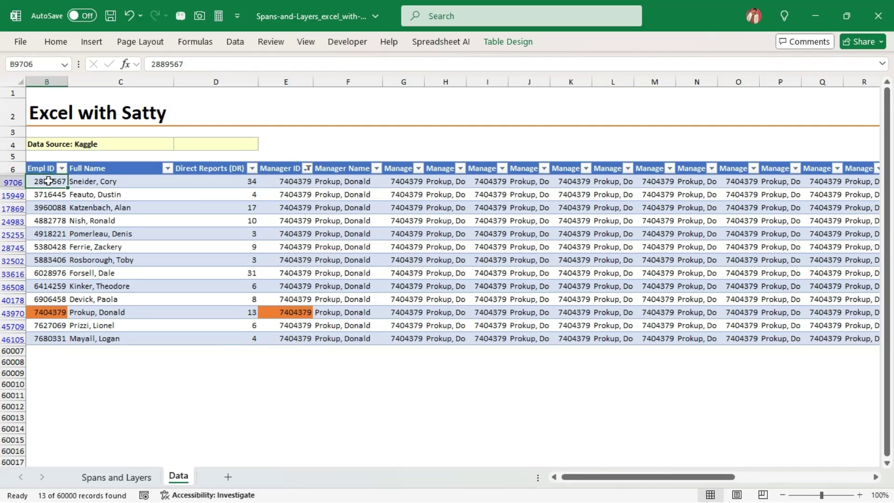
{"action": "key", "text": "ctrl+shift+Down"}
{"action": "key", "text": "shift+Right"}
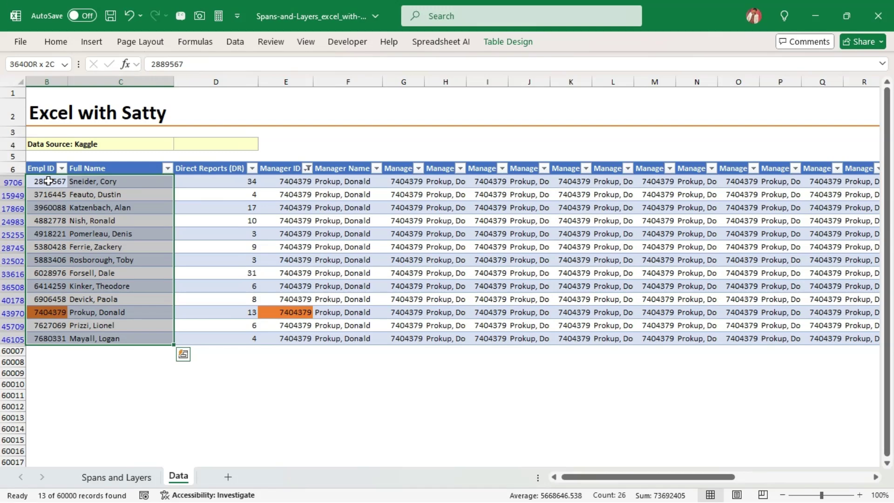
{"action": "key", "text": "alt+semicolon"}
{"action": "key", "text": "ctrl+c"}
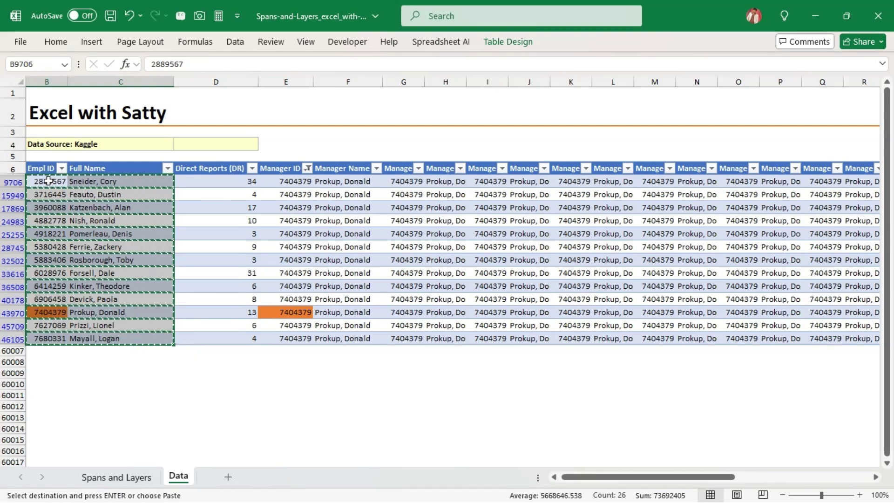
- Paste the copied IDs and names as values on the Spans and Layers sheet, starting at C5
{"action": "left_click", "coordinate": [114, 480]}
{"action": "key", "text": "Right"}
{"action": "key", "text": "Right"}
{"action": "key", "text": "Down"}
{"action": "key", "text": "Down"}
{"action": "key", "text": "Down"}
{"action": "key", "text": "Down"}
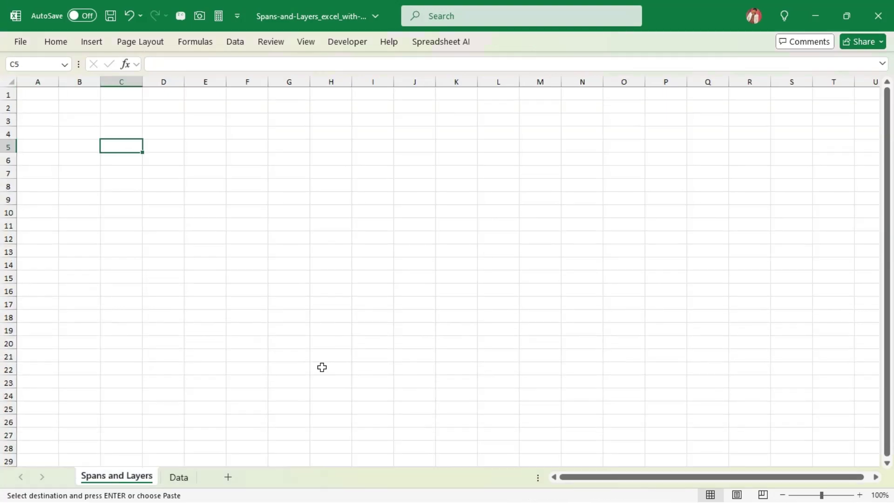
{"action": "key", "text": "alt+e"}
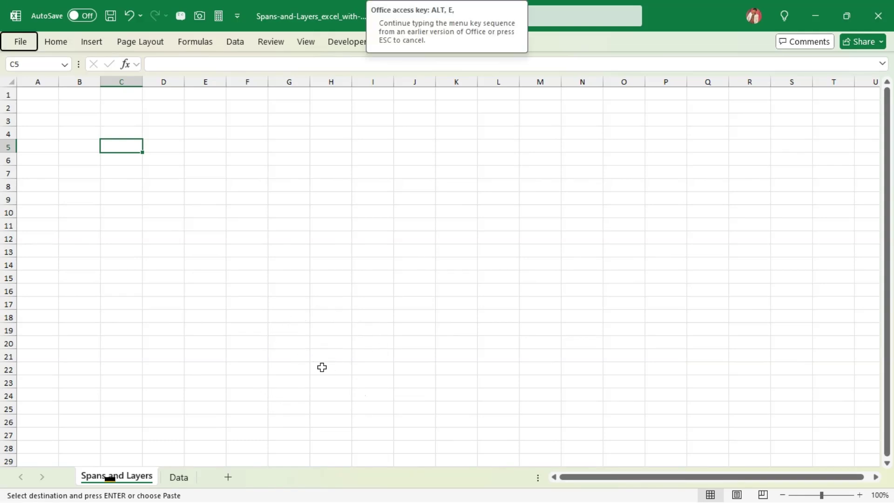
{"action": "key", "text": "s"}
{"action": "key", "text": "v"}
{"action": "key", "text": "Return"}
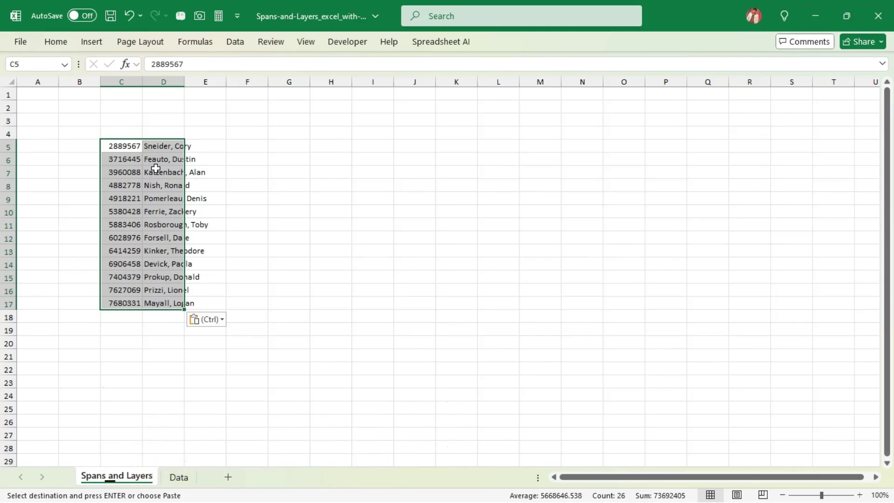
- Autofit the widths of columns C and D to the pasted IDs and names
{"action": "key", "text": "alt+o"}
{"action": "key", "text": "c"}
{"action": "key", "text": "a"}
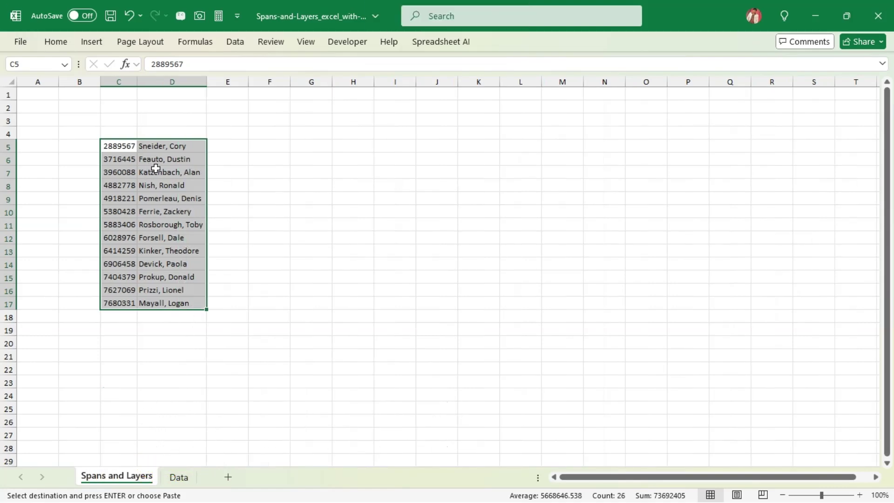
- Enter the headers Mgr, DR and Span in E4, F4 and G4
{"action": "left_click", "coordinate": [222, 132]}
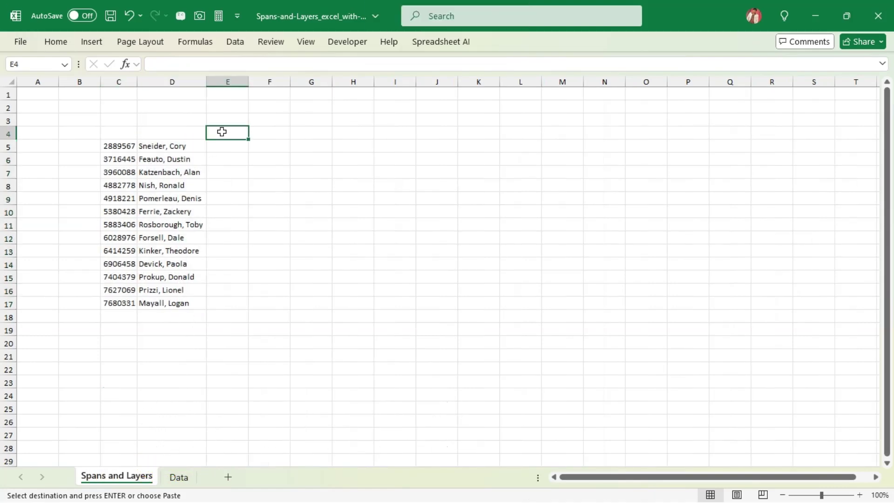
{"action": "type", "text": "Mgr"}
{"action": "key", "text": "Tab"}
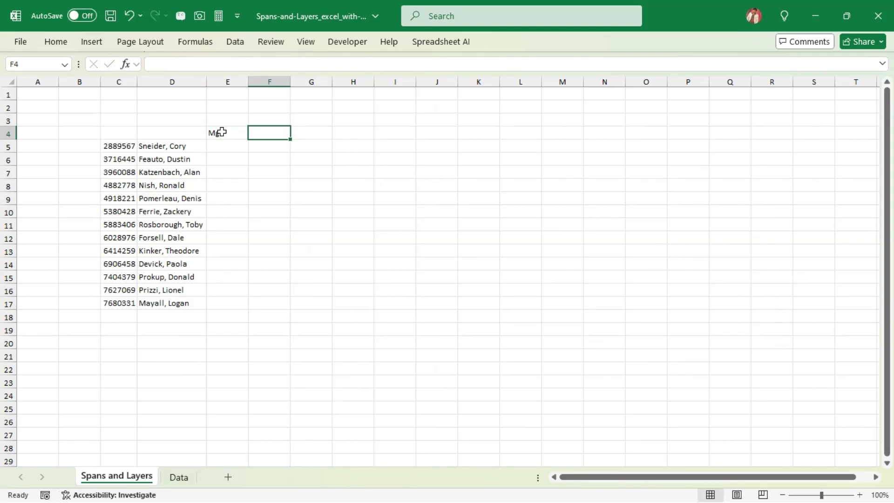
{"action": "type", "text": "DR"}
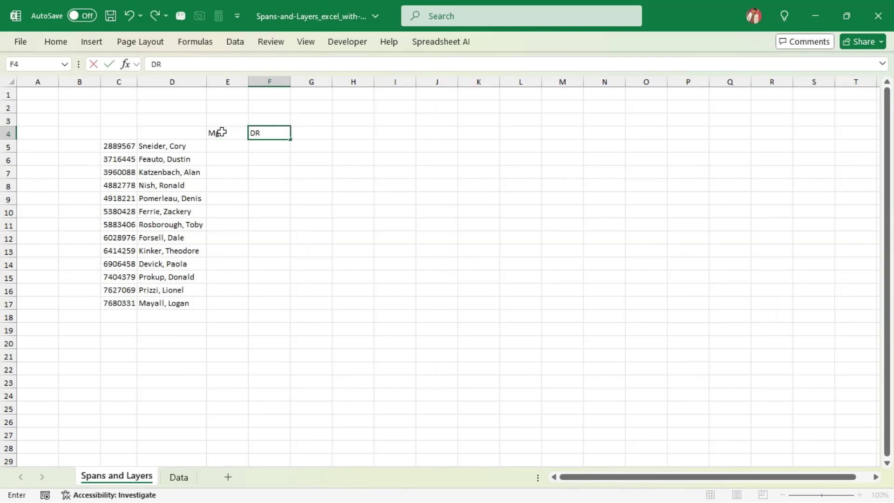
{"action": "key", "text": "Tab"}
{"action": "type", "text": "Span"}
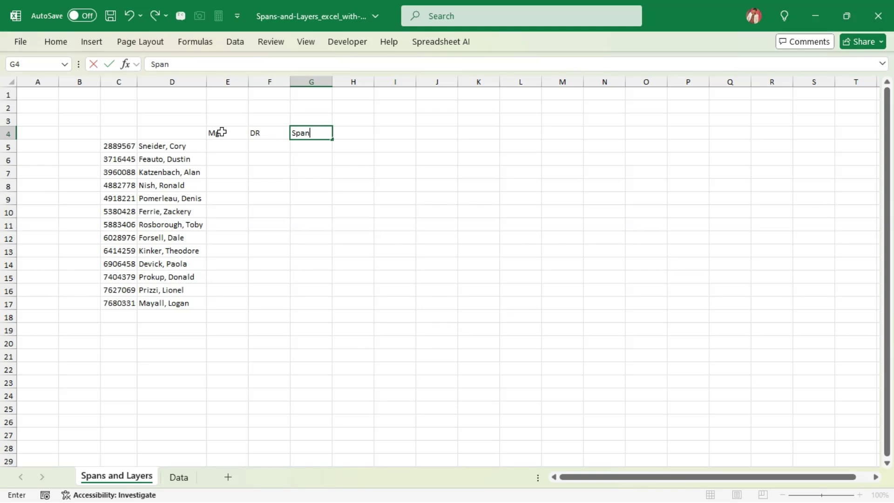
{"action": "key", "text": "Return"}
- Enter Layer 01 in E3 and merge and center it across E3:G3
{"action": "key", "text": "Up"}
{"action": "key", "text": "Left"}
{"action": "key", "text": "Up"}
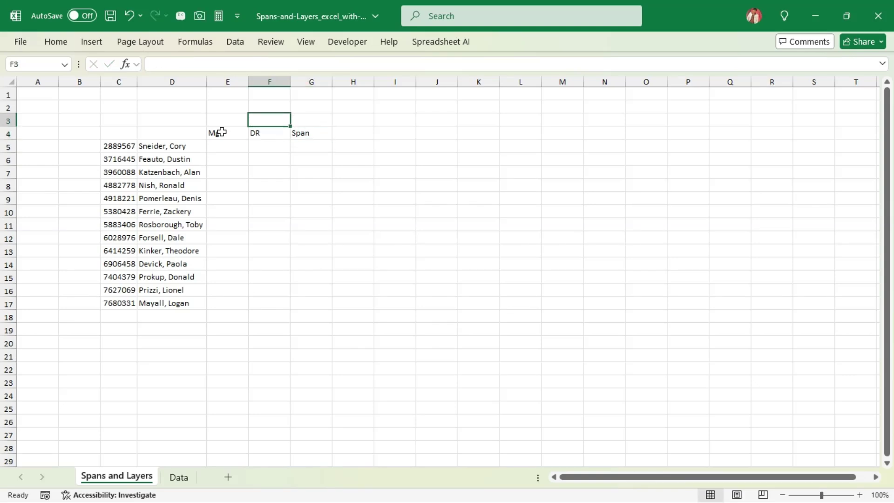
{"action": "key", "text": "Left"}
{"action": "key", "text": "shift+Right"}
{"action": "key", "text": "shift+Right"}
{"action": "type", "text": "Layer 01"}
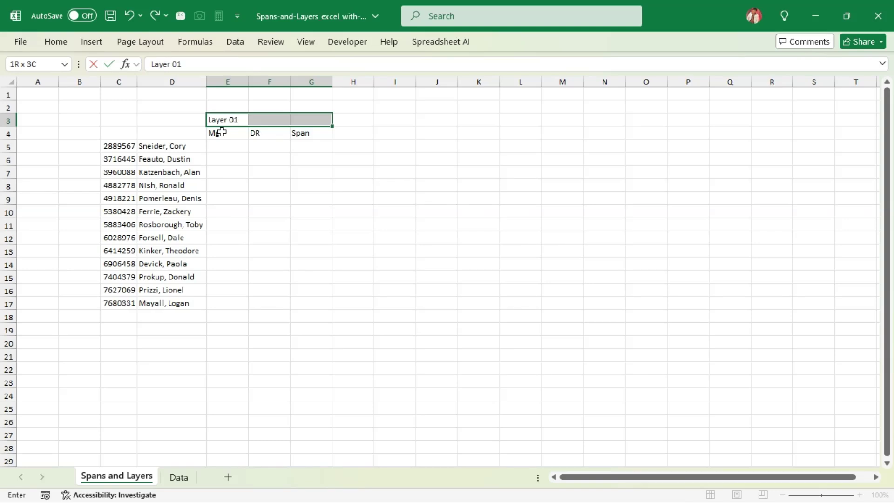
{"action": "key", "text": "Return"}
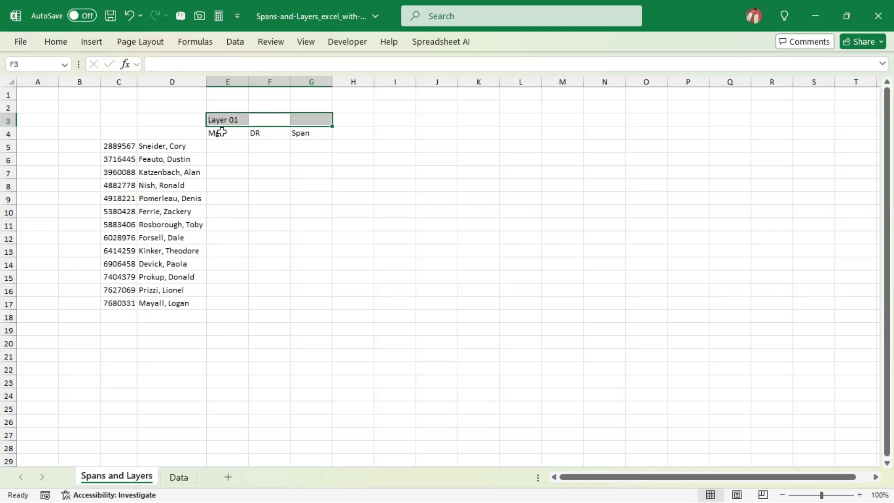
{"action": "left_click", "coordinate": [68, 40]}
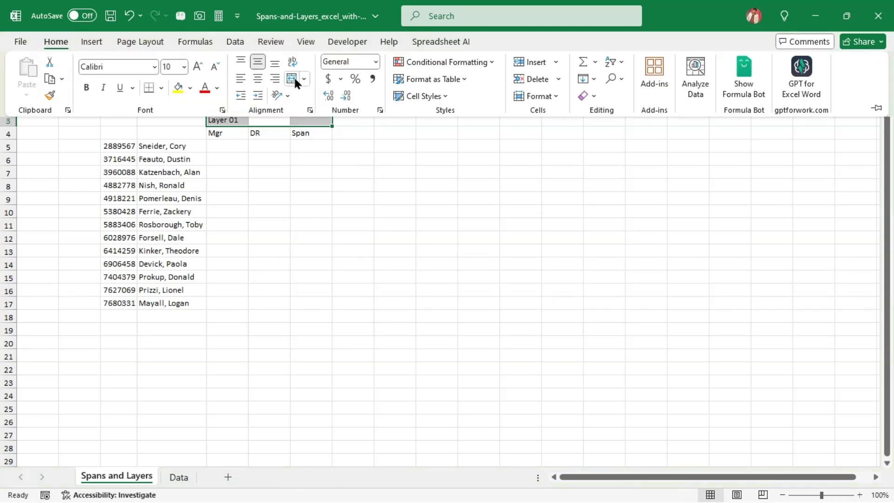
{"action": "left_click", "coordinate": [292, 79]}
{"action": "left_click", "coordinate": [283, 149]}
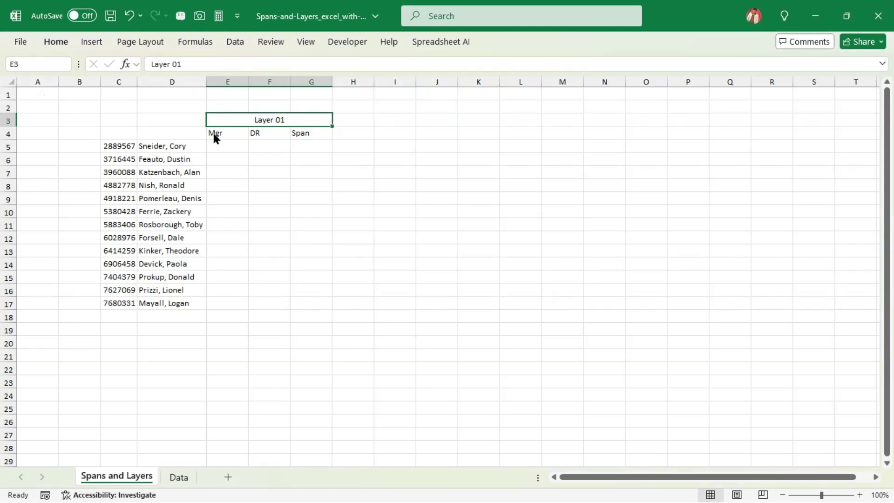
- Center the Layer 01 heading and its Mgr, DR and Span headers in E3:G4 horizontally
{"action": "left_click", "coordinate": [212, 131]}
{"action": "key", "text": "shift+Up"}
{"action": "key", "text": "shift+Right"}
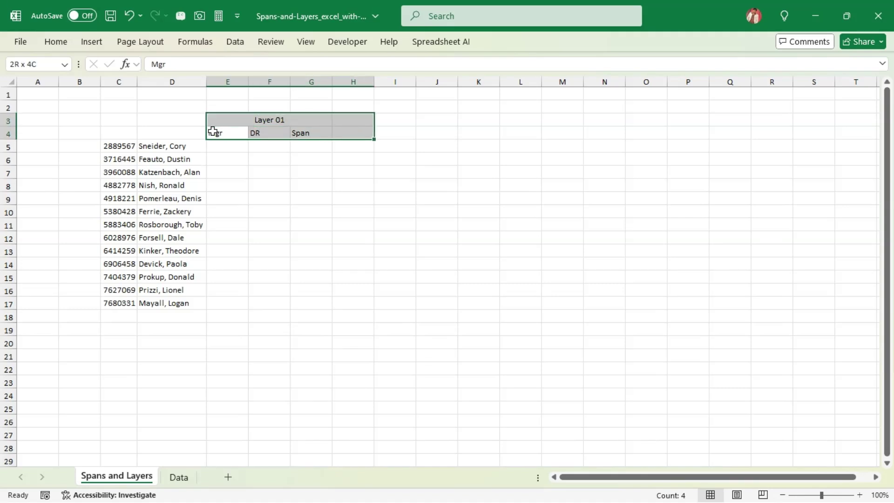
{"action": "key", "text": "shift+Left"}
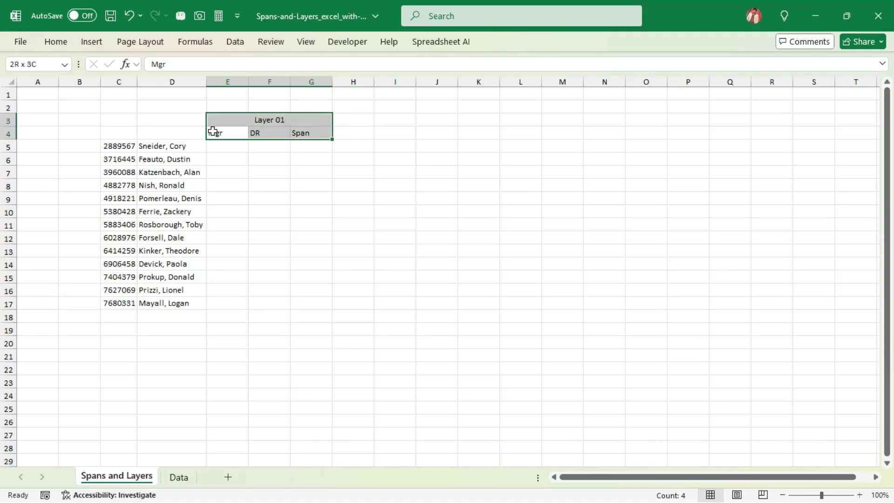
{"action": "left_click", "coordinate": [58, 43]}
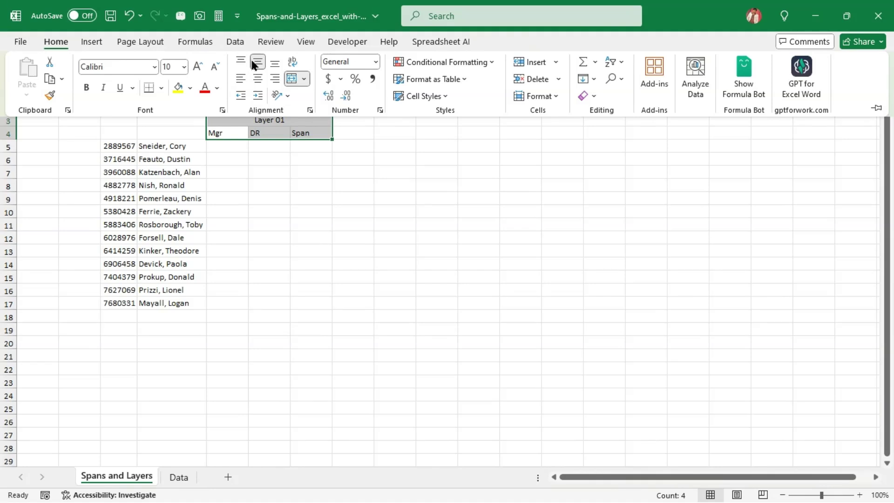
{"action": "left_click", "coordinate": [258, 65]}
{"action": "left_click", "coordinate": [259, 63]}
{"action": "left_click", "coordinate": [257, 78]}
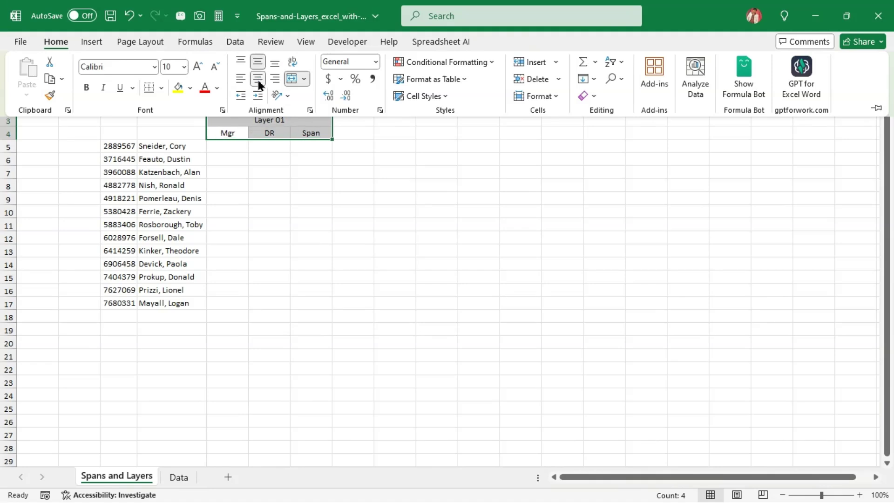
- Fill the Layer 01 header block across to column AH to create the headings for Layer 02 through Layer 10
{"action": "left_click", "coordinate": [343, 159]}
{"action": "left_click_drag", "start_coordinate": [331, 138], "coordinate": [543, 148]}
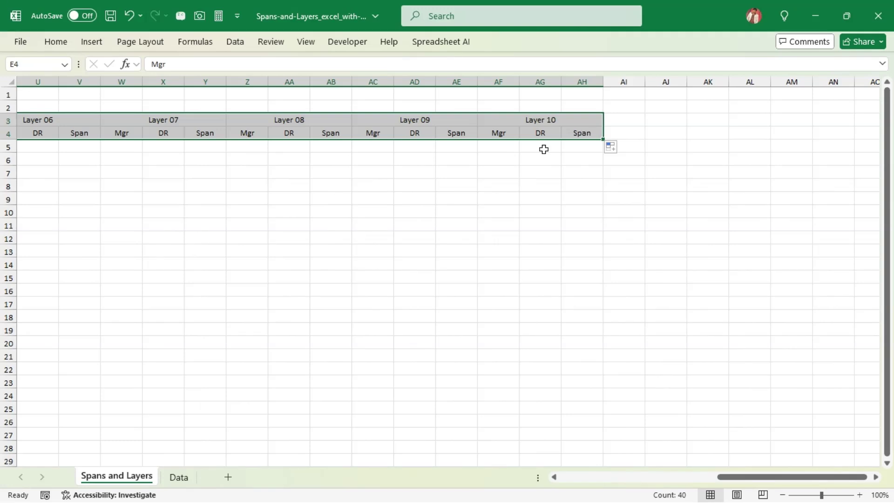
{"action": "left_click", "coordinate": [590, 170]}
- Copy the Layer 10 header block to AI3 and rename the copy's heading to Total
{"action": "left_click_drag", "start_coordinate": [529, 116], "coordinate": [536, 134]}
{"action": "key", "text": "ctrl+c"}
{"action": "key", "text": "Right"}
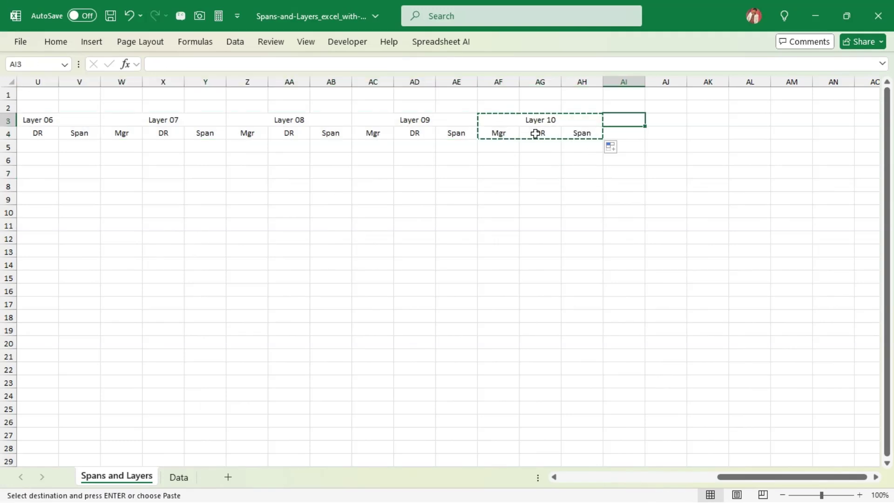
{"action": "key", "text": "Return"}
{"action": "key", "text": "Up"}
{"action": "key", "text": "Down"}
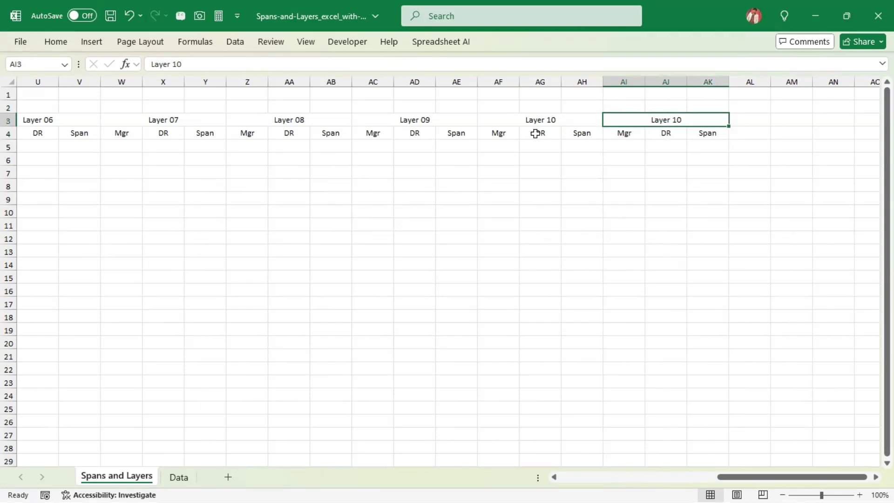
{"action": "type", "text": "Total"}
{"action": "key", "text": "Return"}
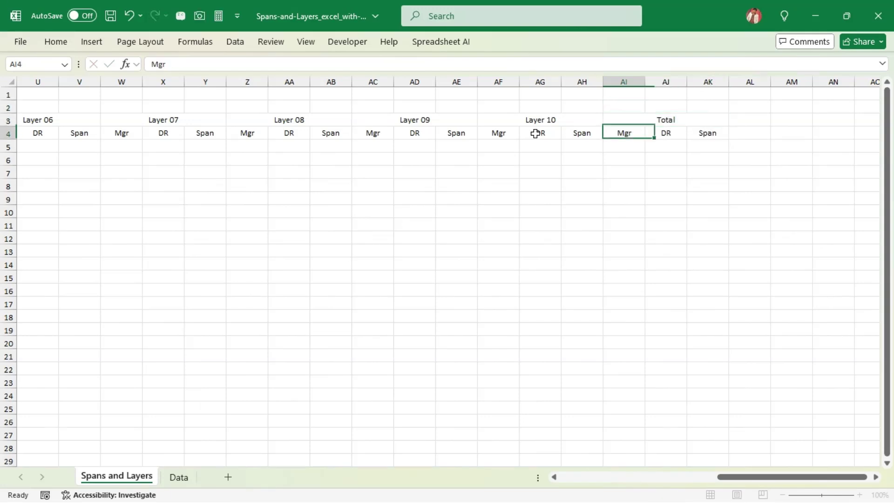
- Review the header rows from the Total block back to Layer 01 and select the Layer 02 heading
{"action": "key", "text": "Left"}
{"action": "key", "text": "Left"}
{"action": "key", "text": "Left"}
{"action": "key", "text": "Left"}
{"action": "key", "text": "Left"}
{"action": "key", "text": "Left"}
{"action": "key", "text": "Left"}
{"action": "key", "text": "Left"}
{"action": "key", "text": "Left"}
{"action": "key", "text": "Left"}
{"action": "key", "text": "Left"}
{"action": "key", "text": "Left"}
{"action": "key", "text": "Left"}
{"action": "key", "text": "Left"}
{"action": "key", "text": "Left"}
{"action": "key", "text": "Left"}
{"action": "key", "text": "Left"}
{"action": "key", "text": "Left"}
{"action": "key", "text": "Left"}
{"action": "key", "text": "Left"}
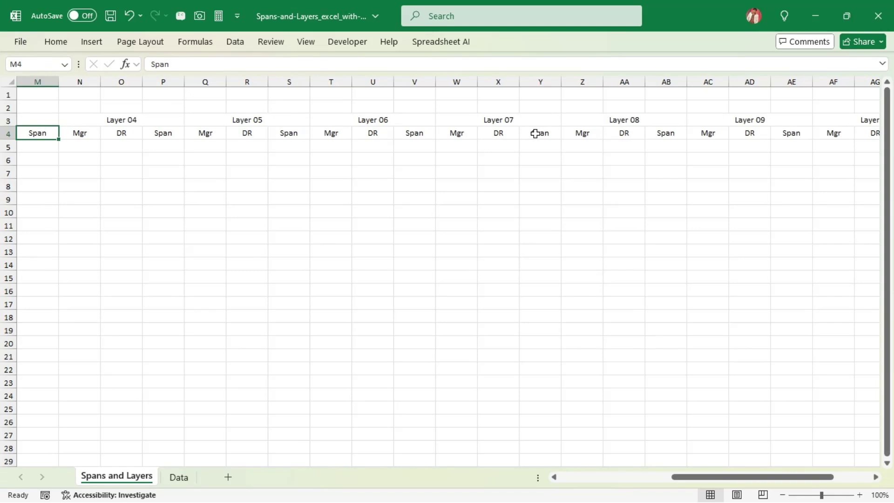
{"action": "key", "text": "Left"}
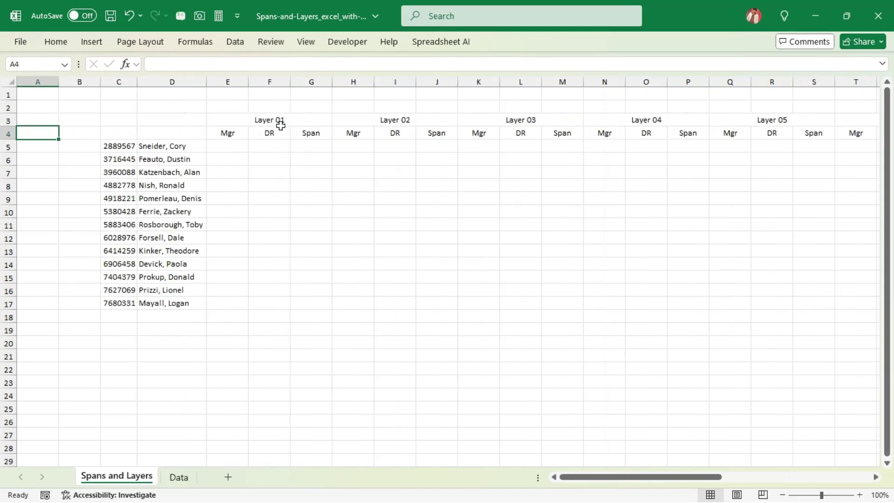
{"action": "left_click", "coordinate": [355, 121]}
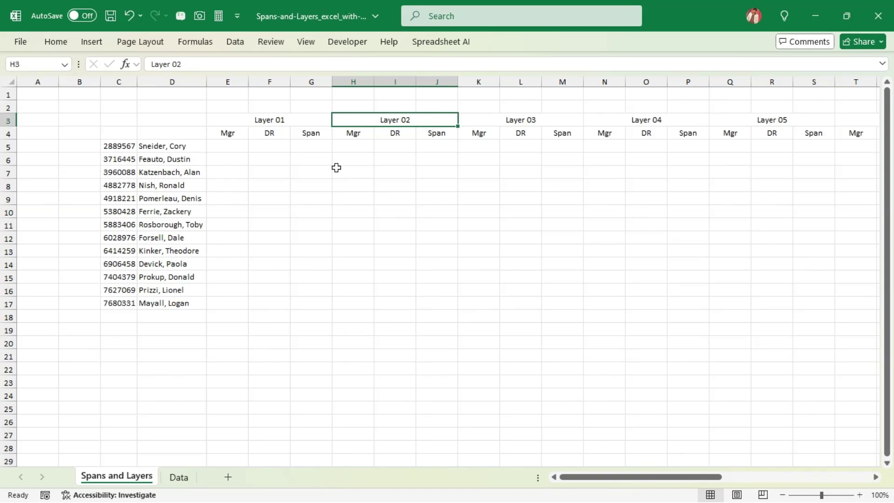
- Start a COUNTIFS formula in E5 under the Layer 01 Mgr header, using Data[Empl ID] as the first criteria range
{"action": "left_click", "coordinate": [250, 120]}
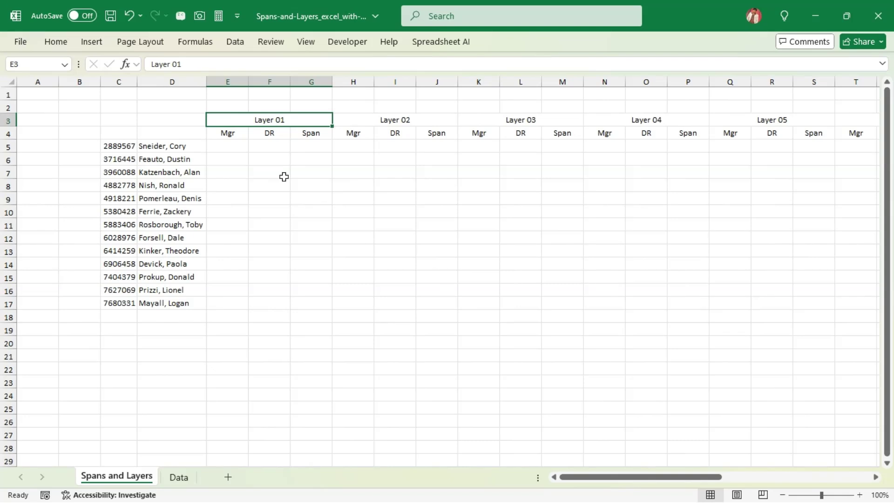
{"action": "left_click", "coordinate": [234, 151]}
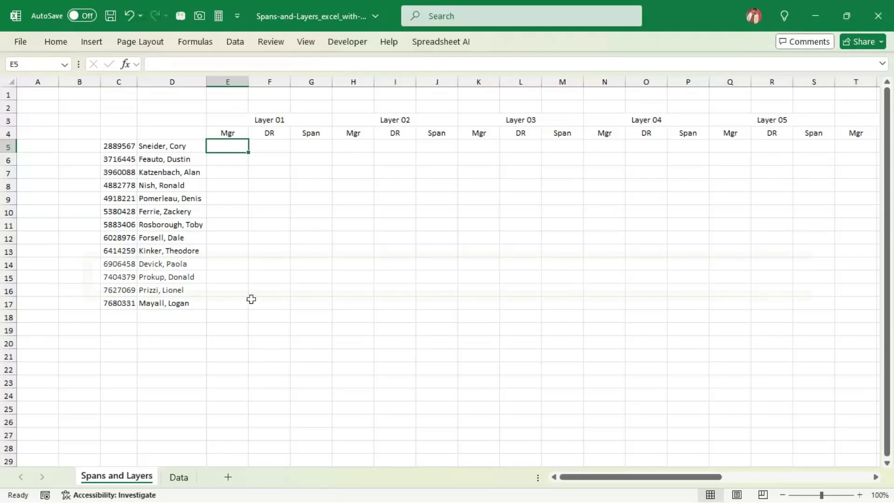
{"action": "type", "text": "=coun"}
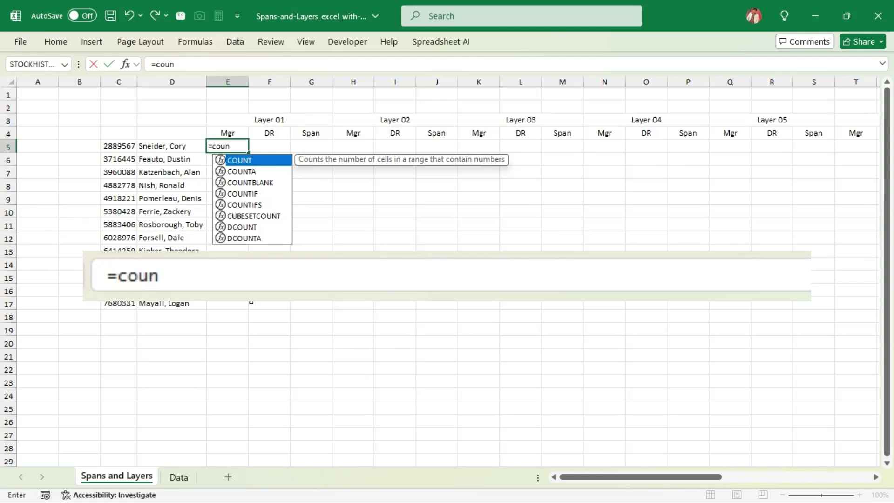
{"action": "key", "text": "Down"}
{"action": "key", "text": "Down"}
{"action": "key", "text": "Down"}
{"action": "key", "text": "Down"}
{"action": "key", "text": "Tab"}
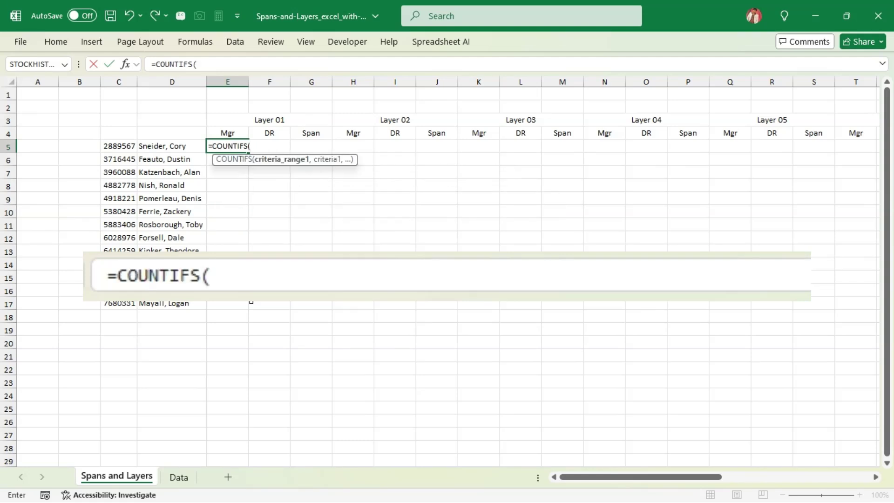
{"action": "type", "text": "data"}
{"action": "key", "text": "Tab"}
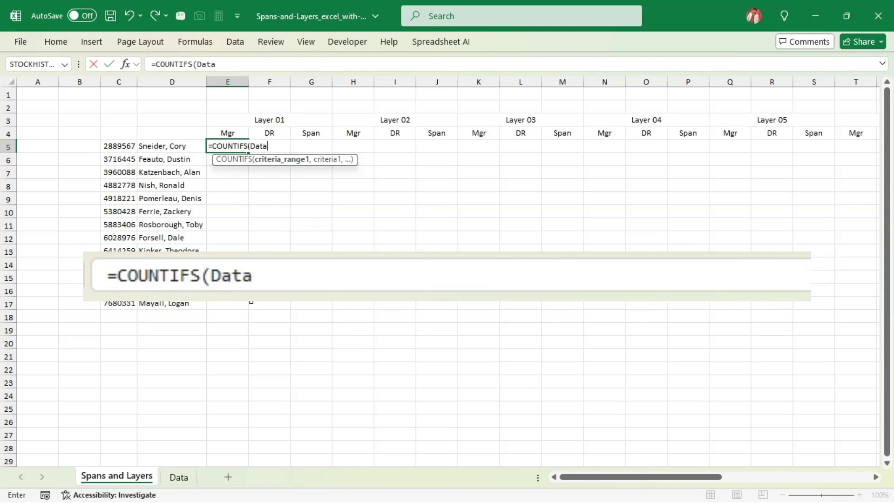
{"action": "type", "text": "["}
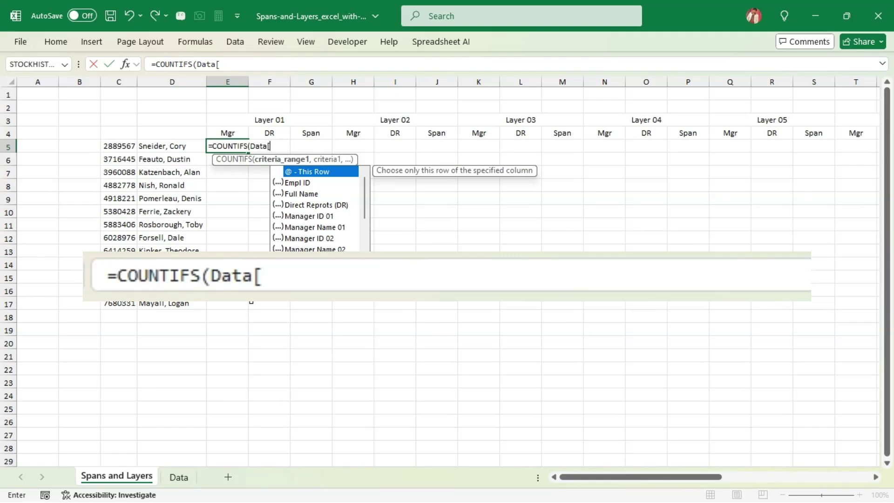
{"action": "key", "text": "Down"}
{"action": "key", "text": "Tab"}
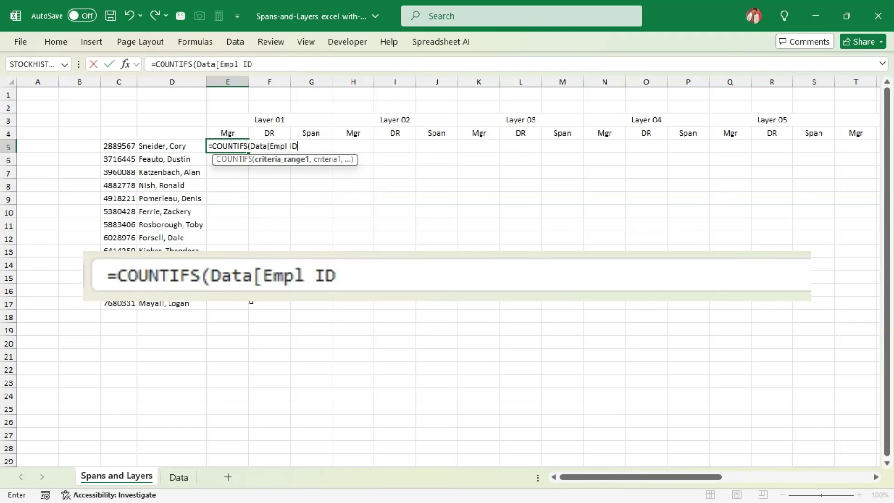
{"action": "type", "text": "],"}
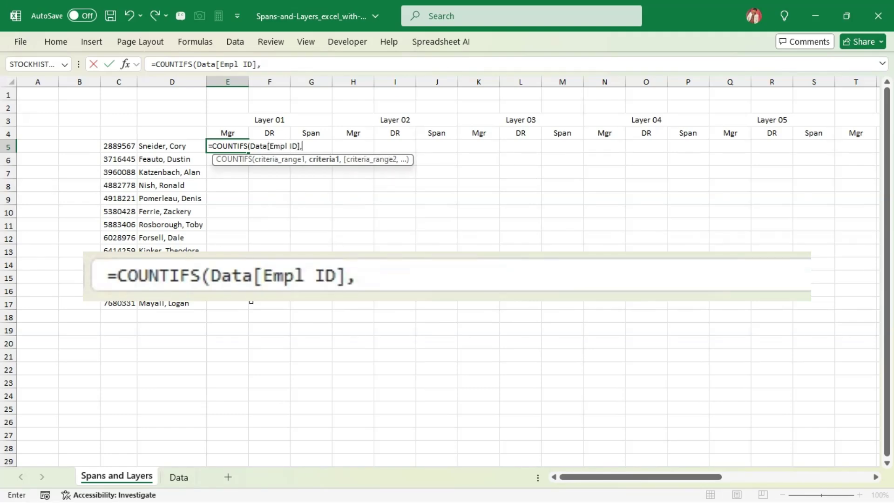
- Set the first COUNTIFS criterion in E5 to C5 with only the column locked ($C5)
{"action": "left_click", "coordinate": [118, 146]}
{"action": "key", "text": "Left"}
{"action": "key", "text": "Right"}
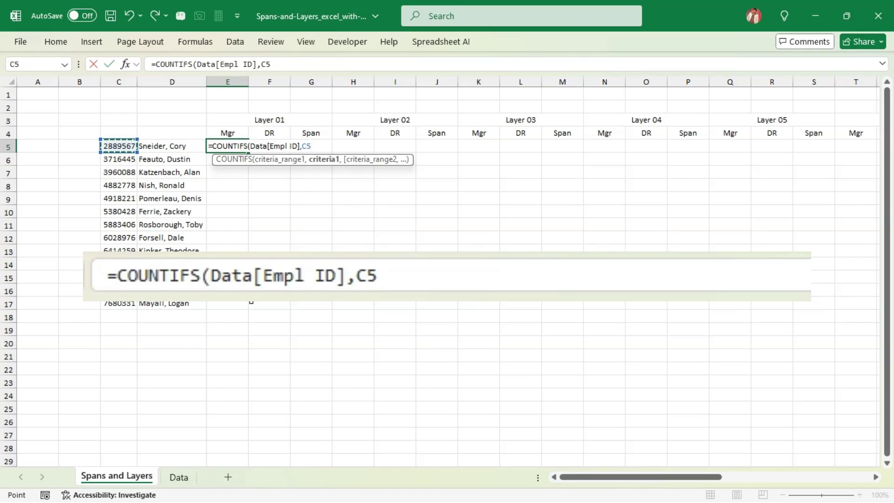
{"action": "key", "text": "F4"}
{"action": "key", "text": "F4"}
{"action": "key", "text": "F4"}
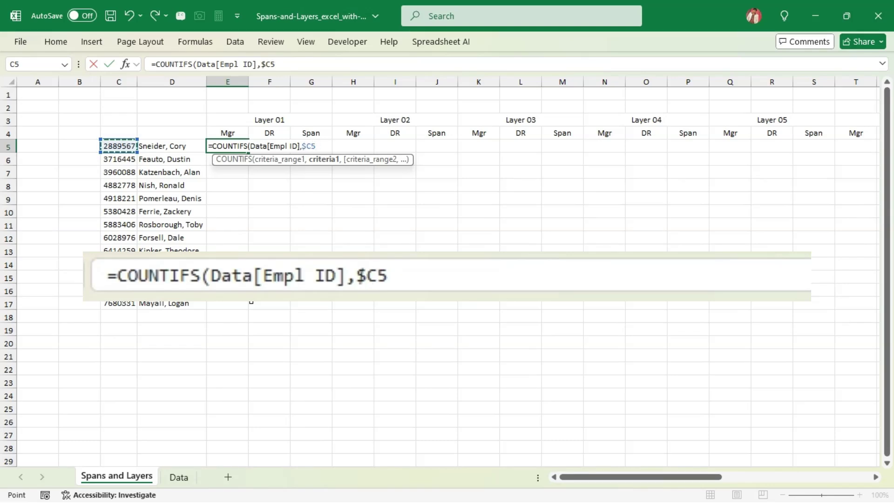
{"action": "type", "text": ","}
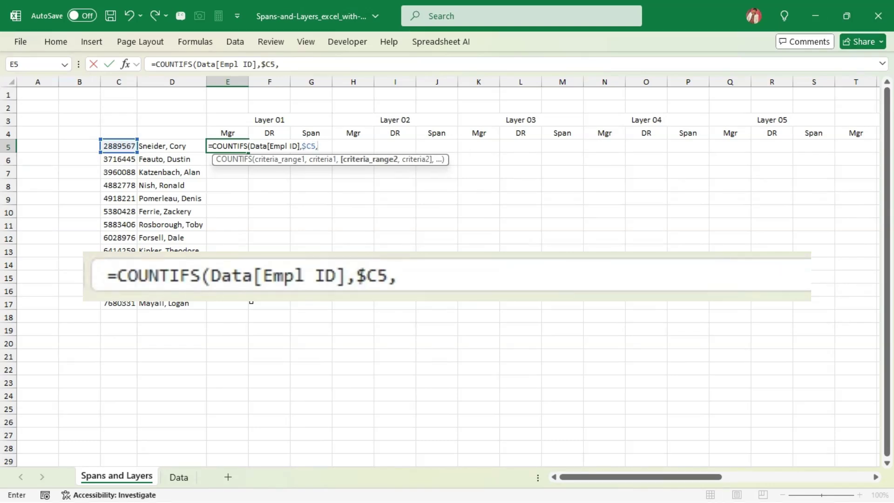
- Add Data[Direct Reprots (DR)] as the second criteria range with the criterion ">0" and complete the E5 formula
{"action": "type", "text": "data"}
{"action": "key", "text": "Tab"}
{"action": "type", "text": "["}
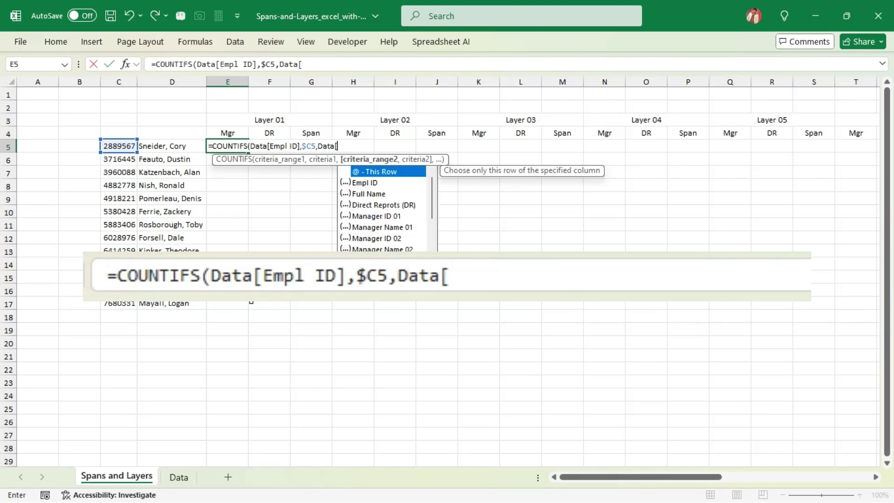
{"action": "type", "text": "di"}
{"action": "key", "text": "Tab"}
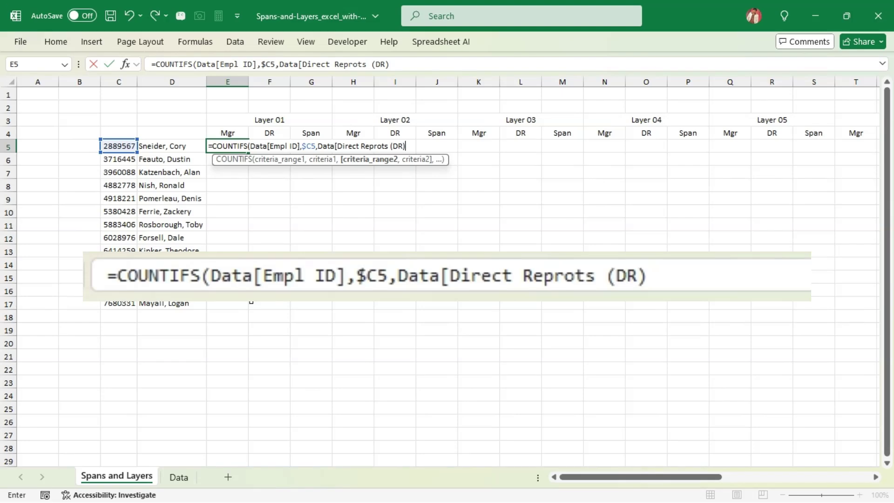
{"action": "type", "text": "],"}
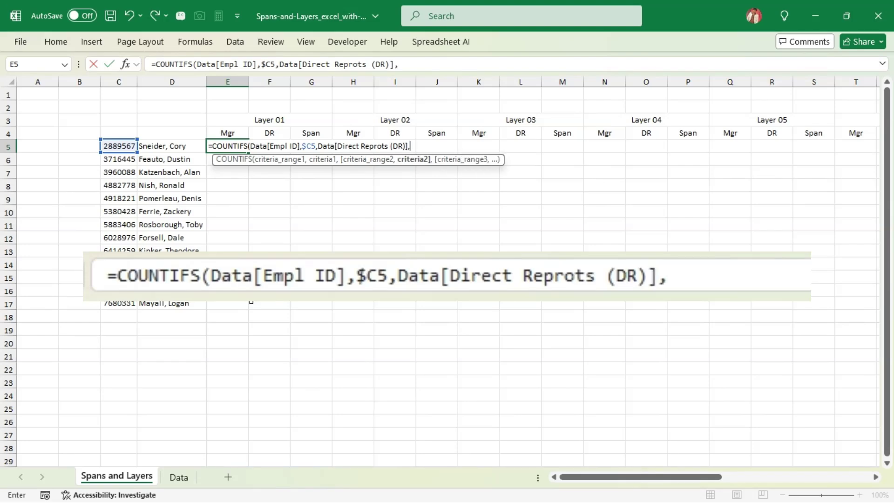
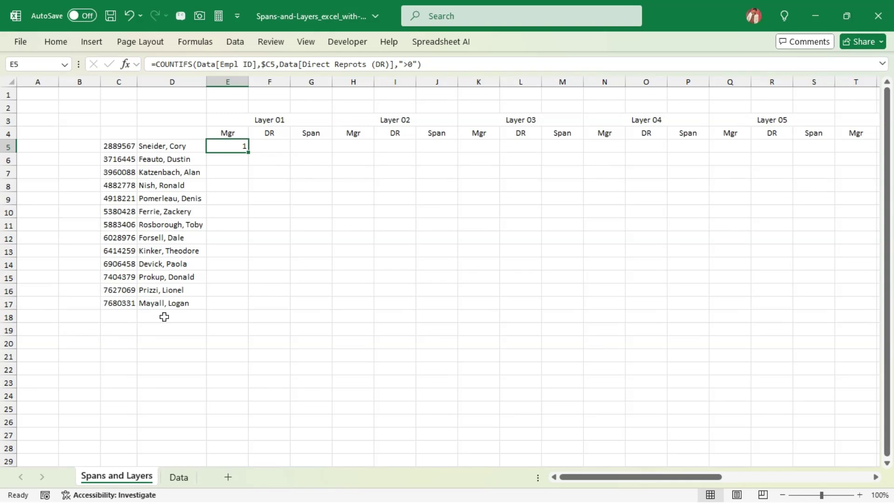
- Delete row 15 from the manager list and select the remaining names in D5:D16
{"action": "left_click", "coordinate": [266, 149]}
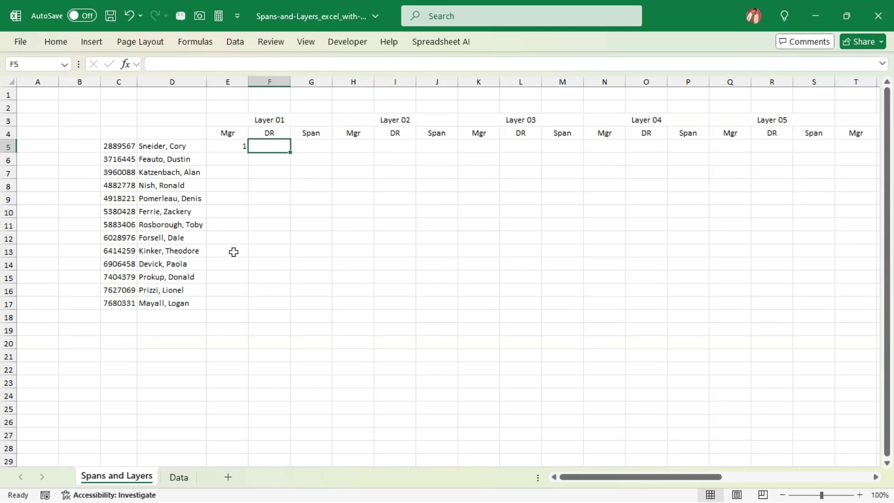
{"action": "left_click", "coordinate": [117, 280]}
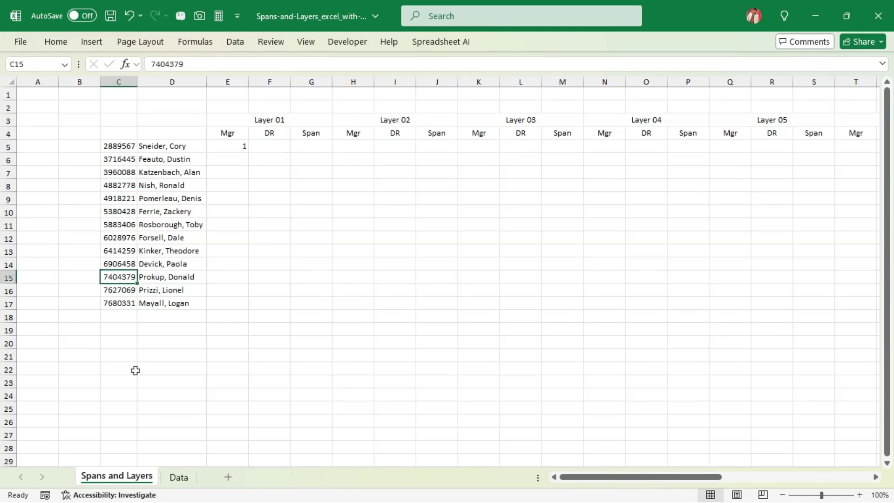
{"action": "left_click", "coordinate": [4, 278]}
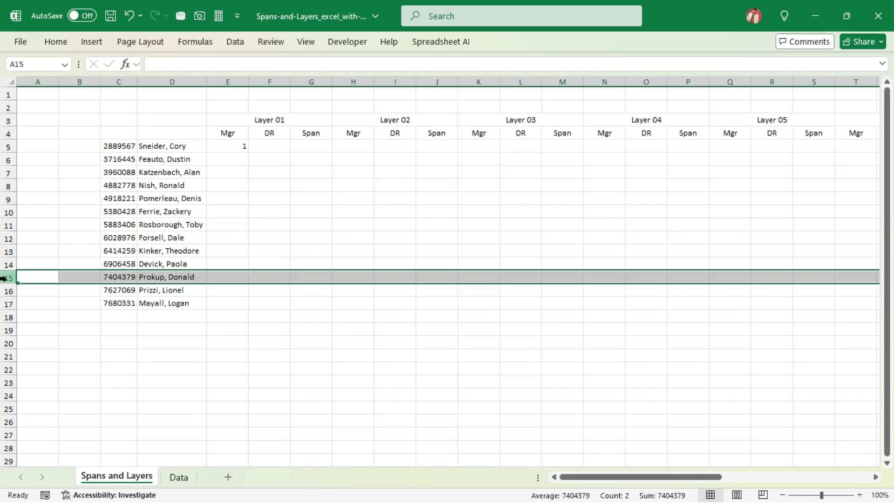
{"action": "key", "text": "ctrl+minus"}
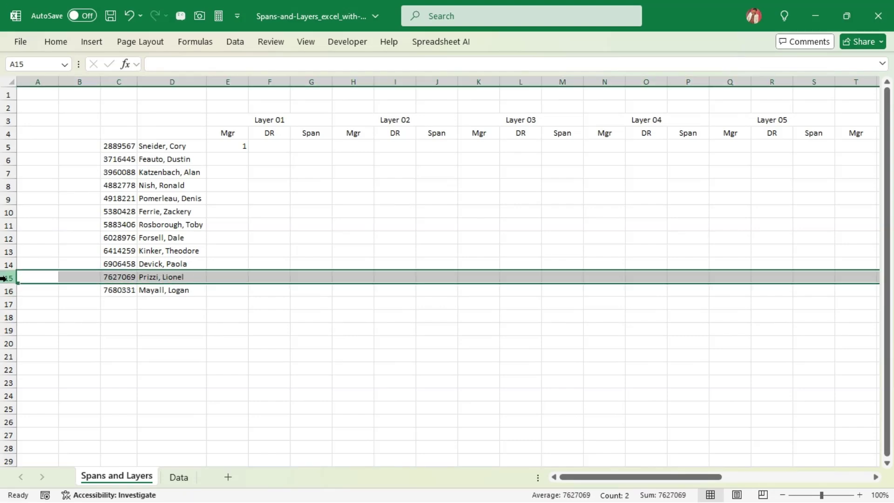
{"action": "left_click_drag", "start_coordinate": [162, 149], "coordinate": [150, 287]}
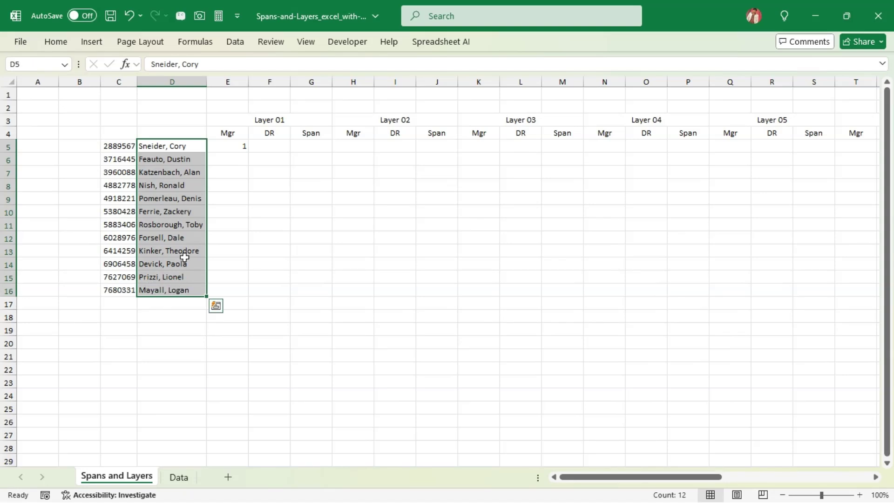
- Start a COUNTIFS formula in F5 under the Layer 01 DR header, using Data[Manager ID 01] as the criteria range
{"action": "left_click", "coordinate": [277, 145]}
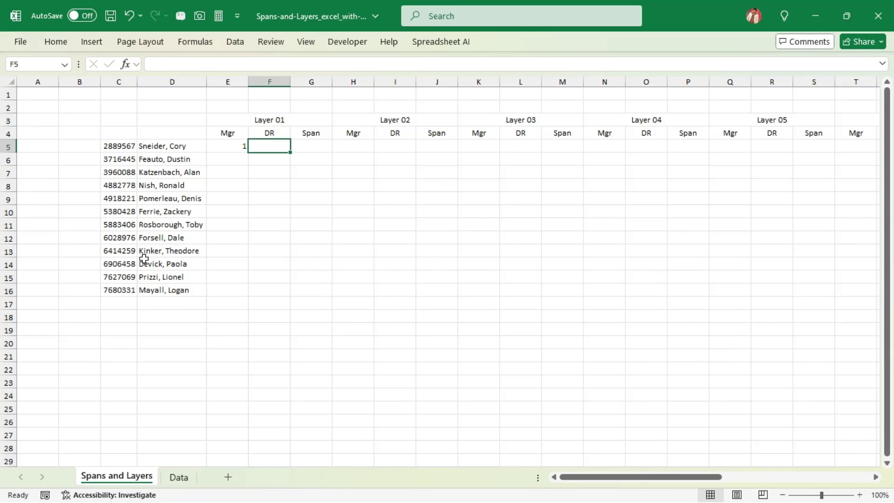
{"action": "type", "text": "=coun"}
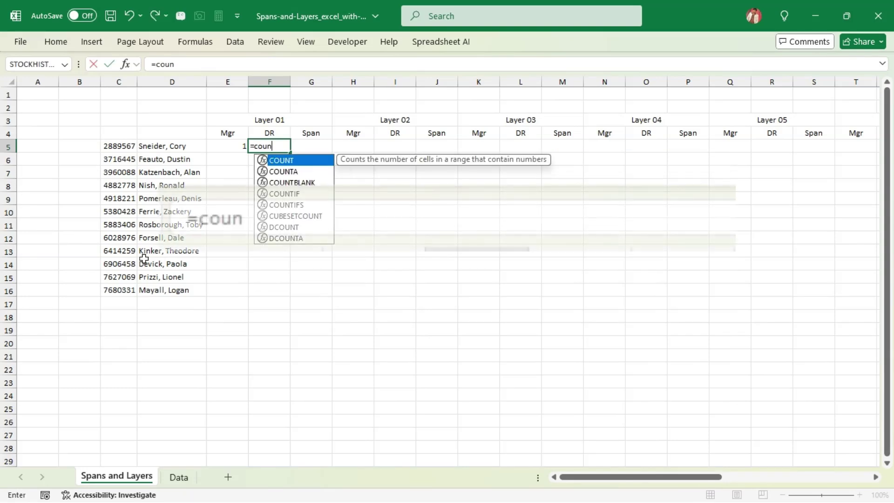
{"action": "type", "text": "tifs"}
{"action": "key", "text": "Tab"}
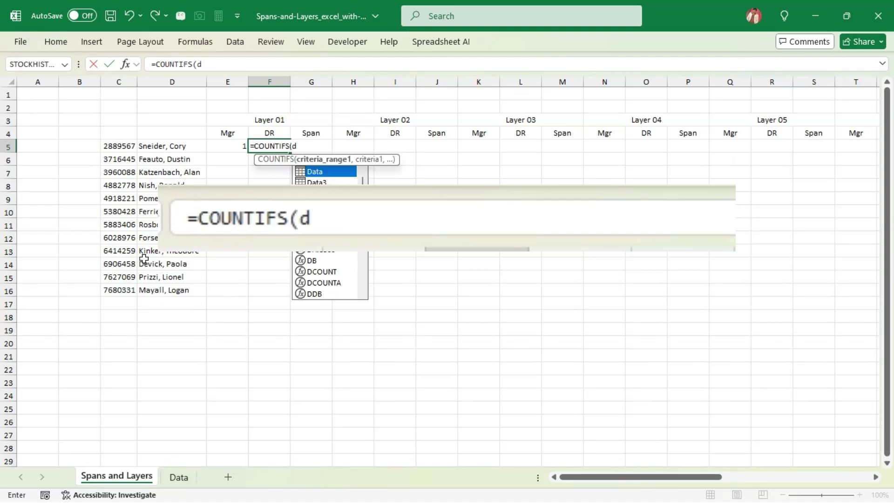
{"action": "type", "text": "Data[m"}
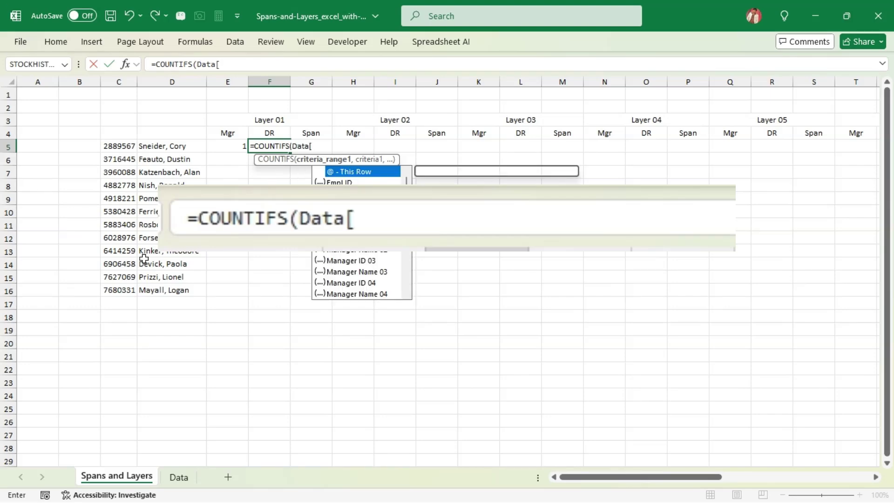
{"action": "key", "text": "Up"}
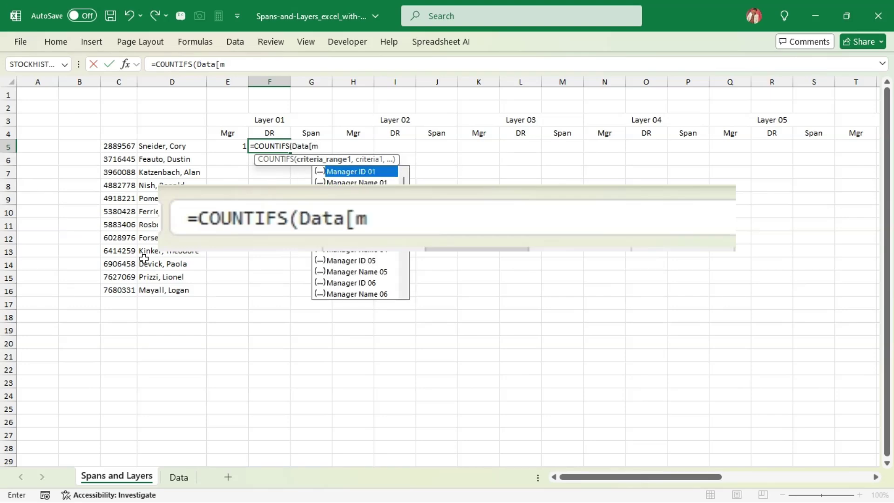
{"action": "key", "text": "Tab"}
{"action": "type", "text": "]"}
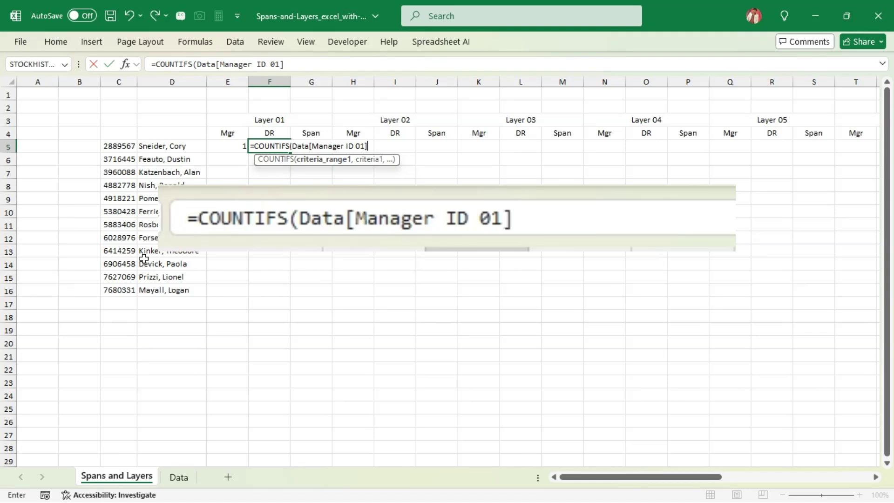
- Set the F5 formula's criterion to $C5 and complete it as =COUNTIFS(Data[Manager ID 01],$C5)
{"action": "type", "text": ",c5"}
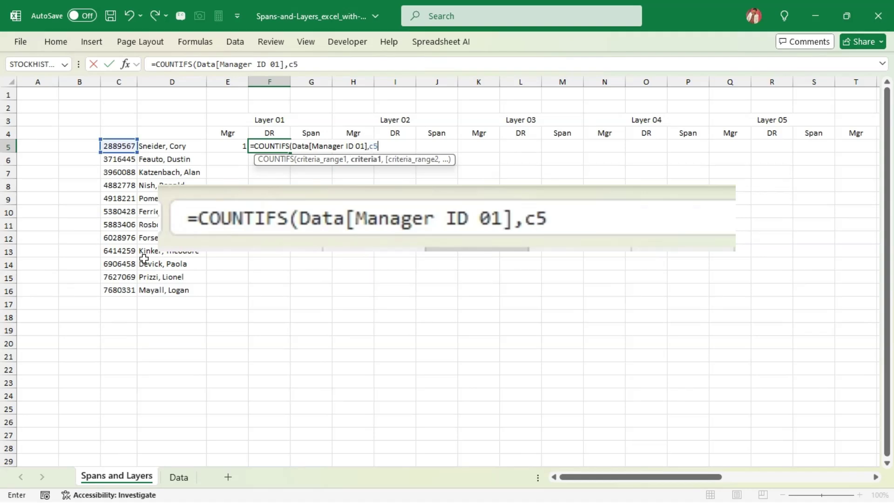
{"action": "key", "text": "F4"}
{"action": "key", "text": "F4"}
{"action": "key", "text": "F4"}
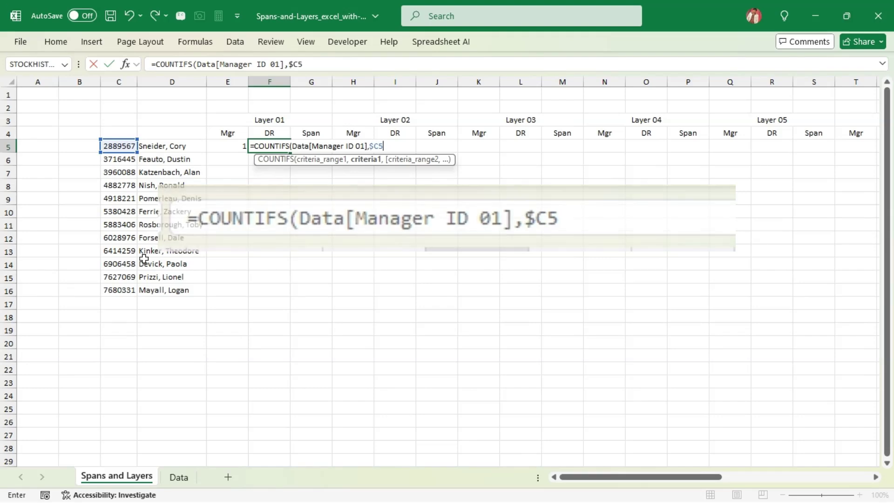
{"action": "type", "text": ")"}
{"action": "key", "text": "Return"}
{"action": "key", "text": "Up"}
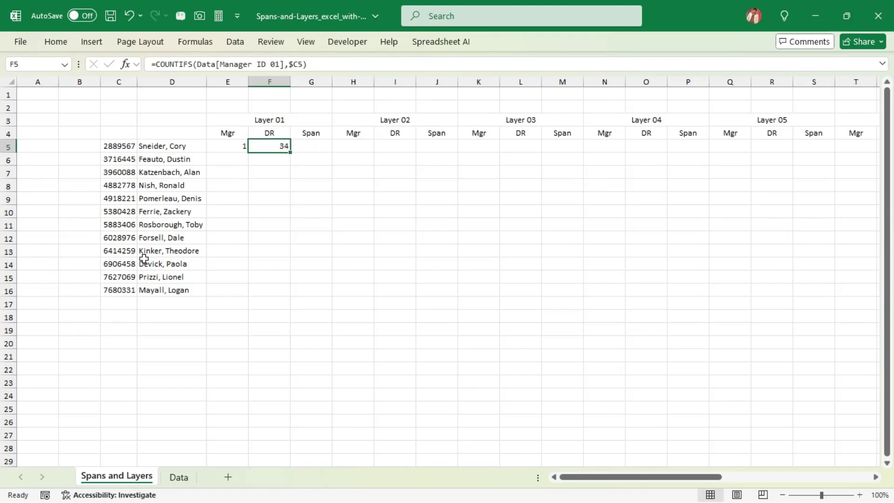
- Calculate the Layer 01 span in G5 with the formula =IFERROR(F5/E5,0)
{"action": "key", "text": "Right"}
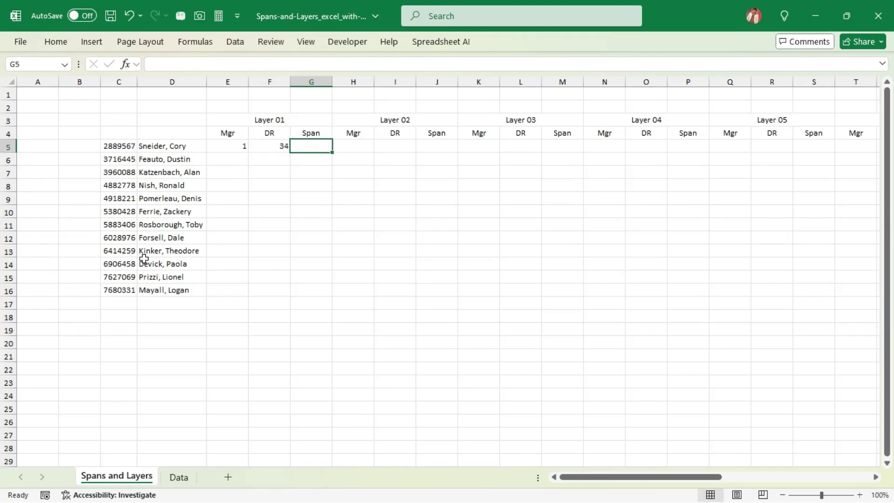
{"action": "type", "text": "=ifer"}
{"action": "key", "text": "Tab"}
{"action": "key", "text": "Left"}
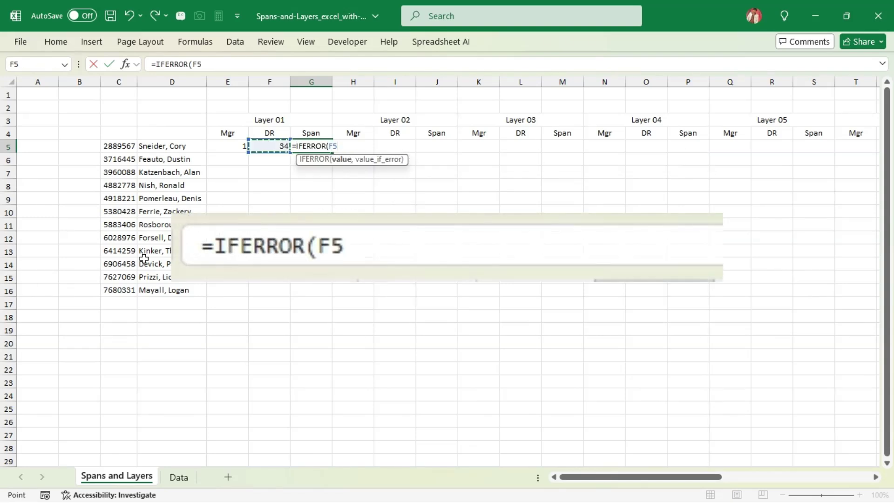
{"action": "type", "text": "/"}
{"action": "key", "text": "Left"}
{"action": "key", "text": "Left"}
{"action": "type", "text": ",0)"}
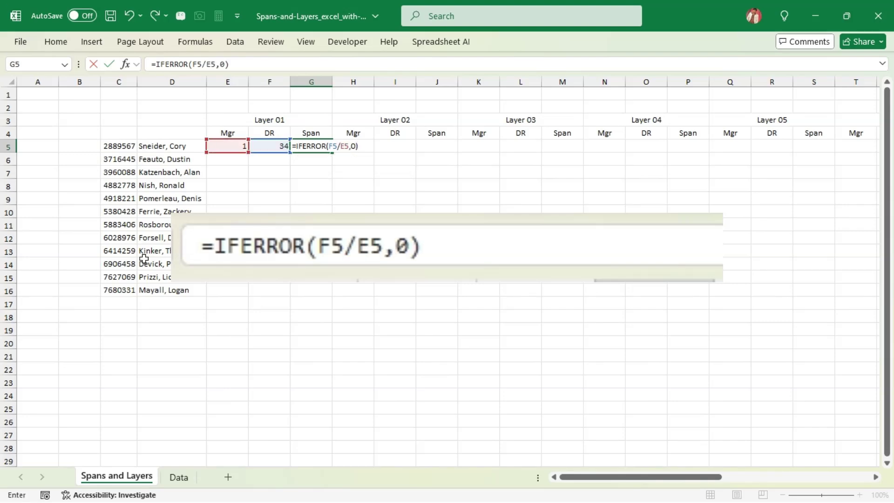
{"action": "key", "text": "Return"}
{"action": "key", "text": "Up"}
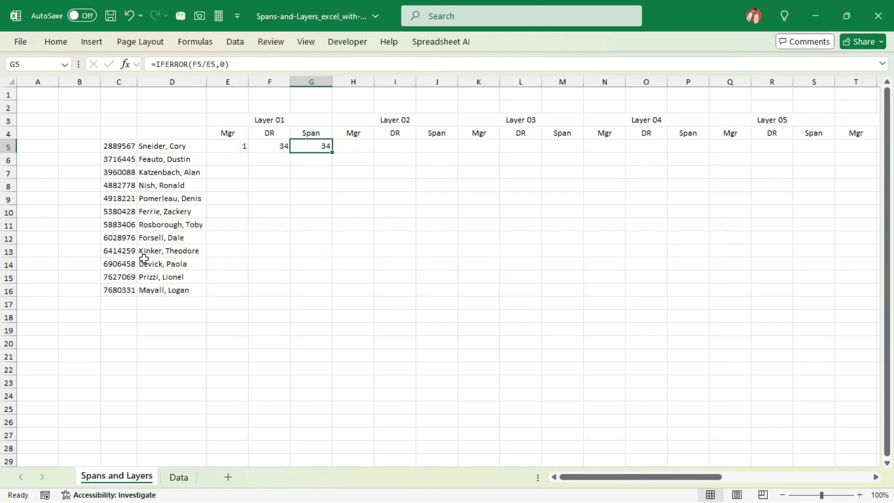
- Format the Layer 01 span in G5 to show one decimal place
{"action": "left_click", "coordinate": [55, 44]}
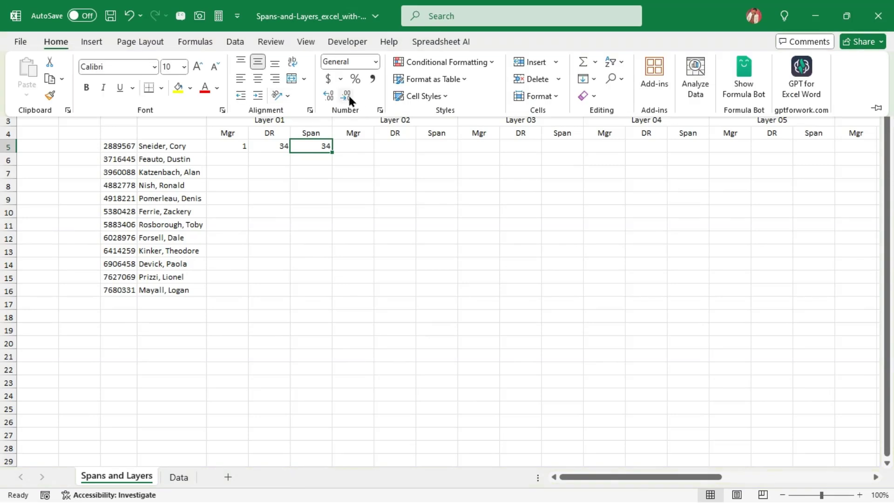
{"action": "left_click", "coordinate": [329, 97]}
{"action": "left_click", "coordinate": [305, 183]}
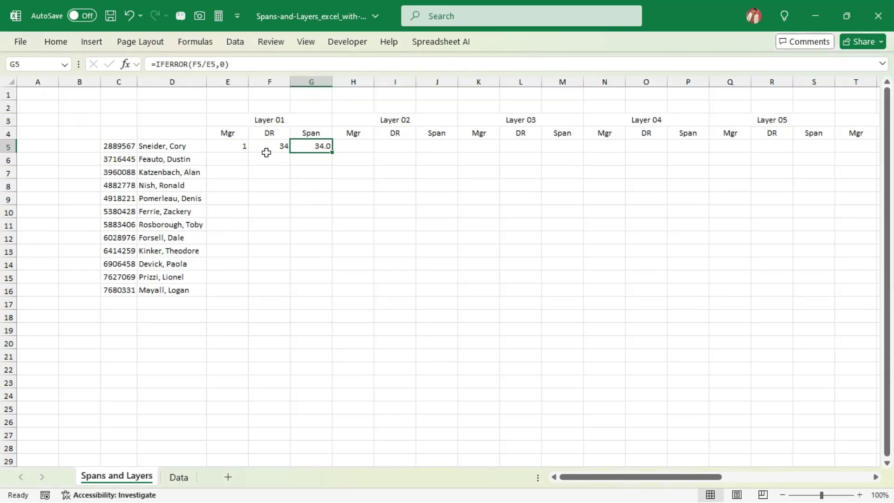
- Copy the Layer 01 Mgr, DR and Span formulas from E5:G5 into the Layer 02 cells H5:J5
{"action": "key", "text": "Left"}
{"action": "key", "text": "Left"}
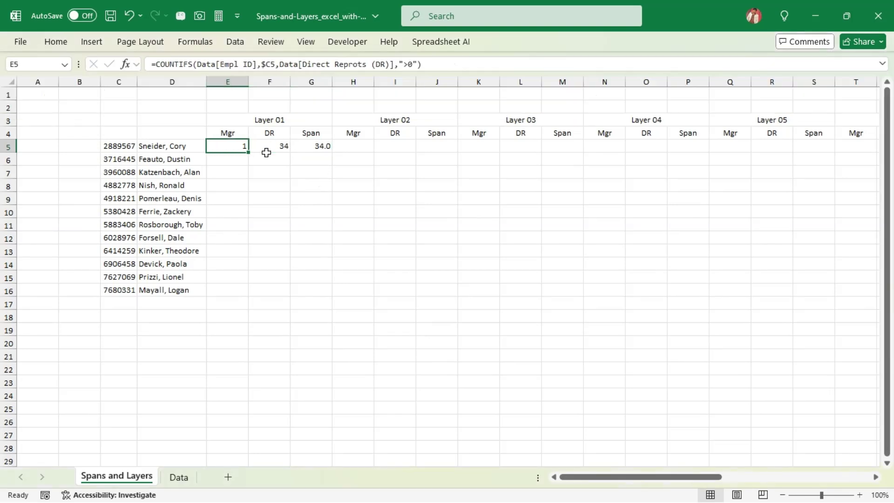
{"action": "key", "text": "shift+Right"}
{"action": "key", "text": "shift+Right"}
{"action": "key", "text": "ctrl+c"}
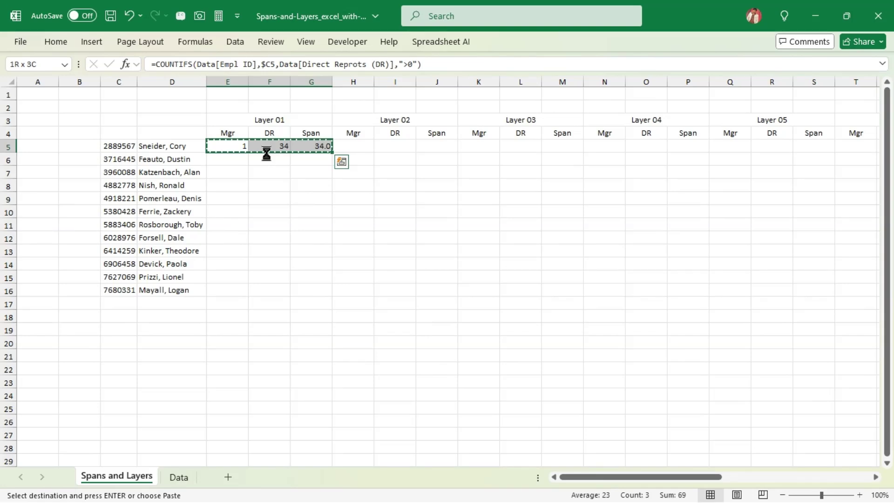
{"action": "key", "text": "Right"}
{"action": "key", "text": "Right"}
{"action": "key", "text": "Right"}
{"action": "key", "text": "ctrl+v"}
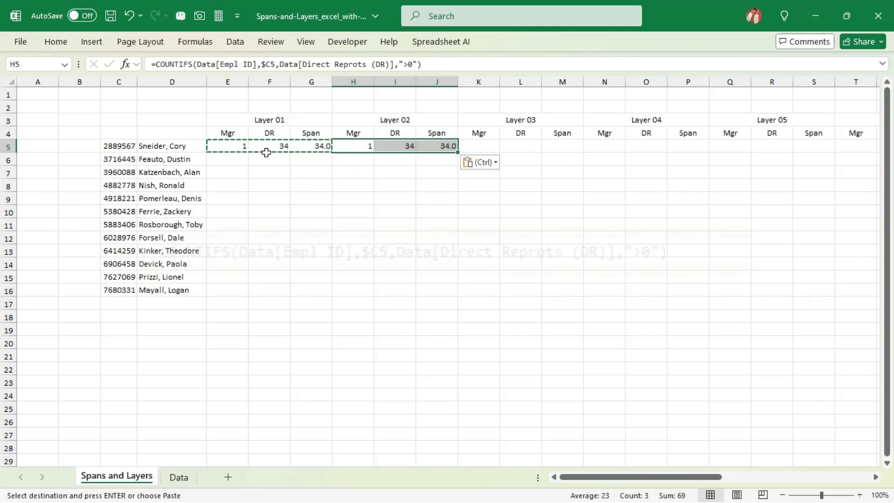
{"action": "key", "text": "Escape"}
- Change the first criteria range in the Layer 02 Mgr formula in H5 to Data[Manager ID 01]
{"action": "key", "text": "F2"}
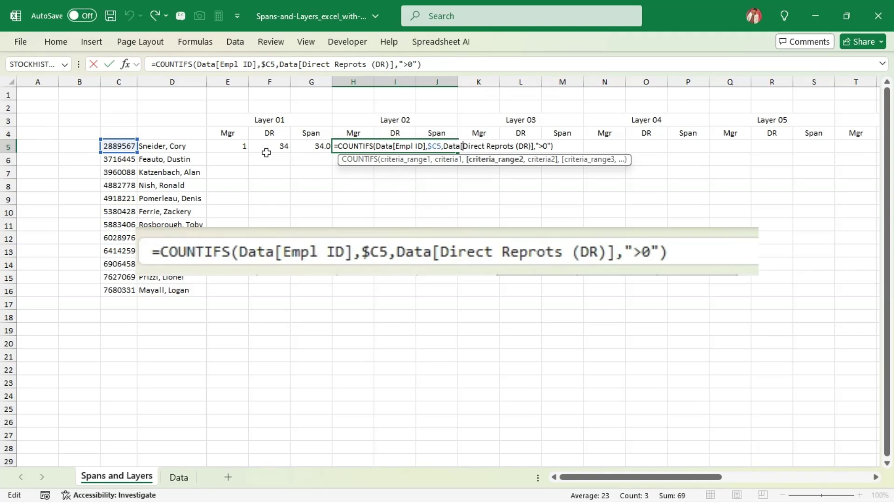
{"action": "key", "text": "Left"}
{"action": "key", "text": "Left"}
{"action": "key", "text": "Left"}
{"action": "key", "text": "Left"}
{"action": "key", "text": "Left"}
{"action": "key", "text": "Left"}
{"action": "key", "text": "Left"}
{"action": "key", "text": "Left"}
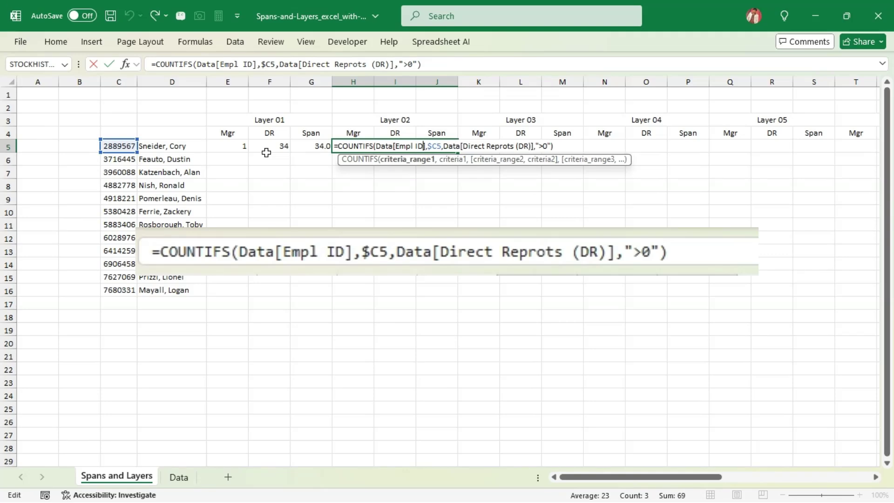
{"action": "key", "text": "shift+Left"}
{"action": "key", "text": "shift+Left"}
{"action": "key", "text": "shift+Left"}
{"action": "key", "text": "shift+Left"}
{"action": "type", "text": "ma"}
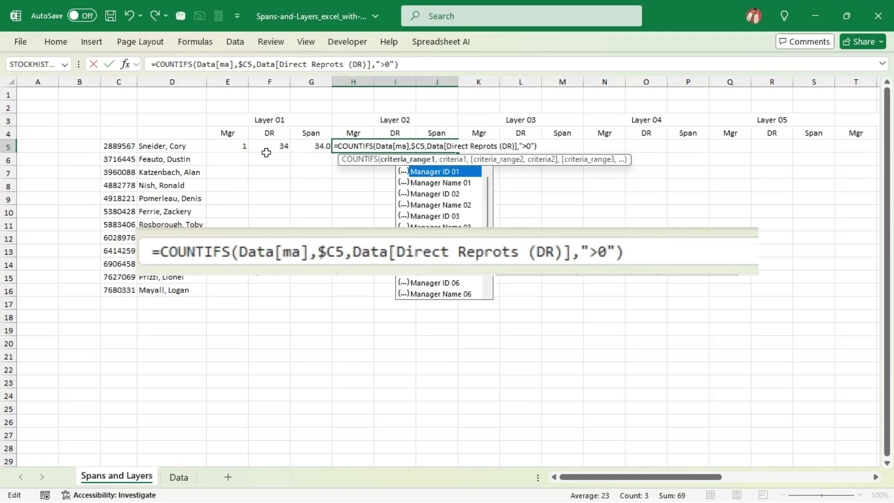
{"action": "key", "text": "Tab"}
{"action": "key", "text": "Right"}
{"action": "key", "text": "Right"}
{"action": "key", "text": "Right"}
{"action": "key", "text": "Right"}
{"action": "key", "text": "Right"}
{"action": "key", "text": "Right"}
{"action": "key", "text": "Right"}
{"action": "key", "text": "Right"}
{"action": "key", "text": "Right"}
{"action": "key", "text": "Return"}
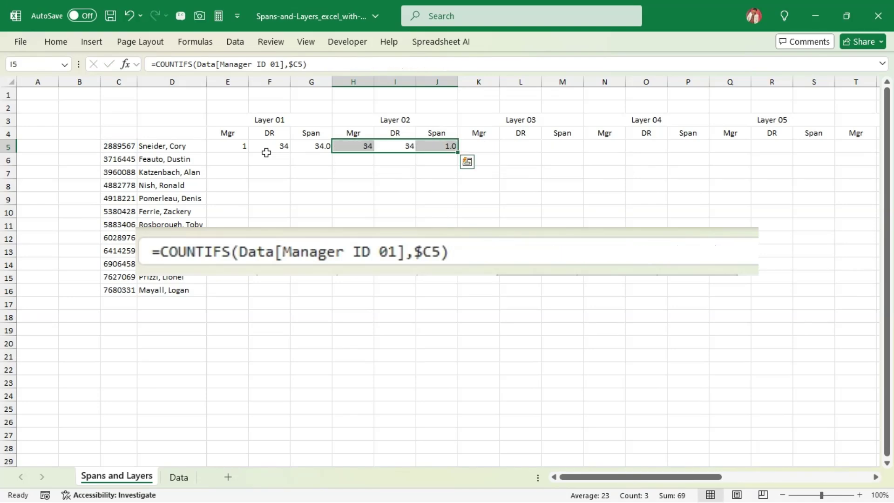
- Change the criteria range in the Layer 02 DR formula in I5 to Data[Manager ID 02]
{"action": "key", "text": "F2"}
{"action": "key", "text": "Left"}
{"action": "key", "text": "Left"}
{"action": "key", "text": "Left"}
{"action": "key", "text": "Left"}
{"action": "key", "text": "Left"}
{"action": "key", "text": "Left"}
{"action": "key", "text": "Left"}
{"action": "key", "text": "Left"}
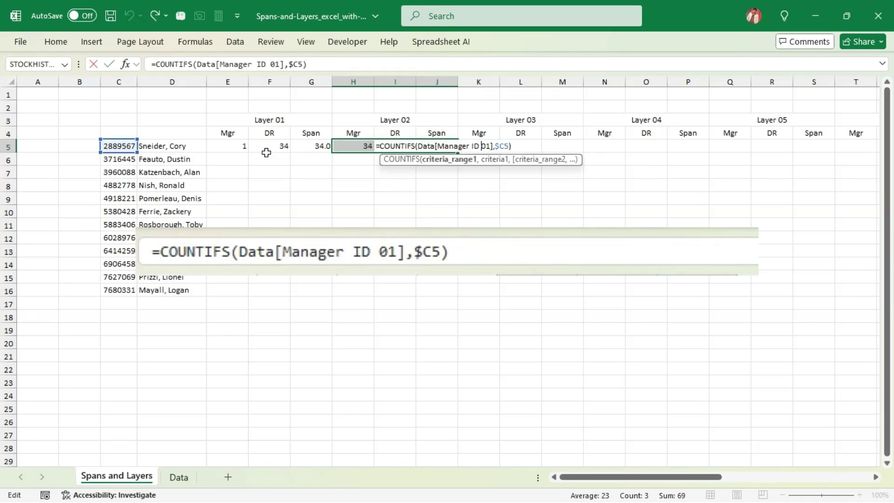
{"action": "key", "text": "shift+Right"}
{"action": "key", "text": "shift+Right"}
{"action": "type", "text": "02"}
{"action": "key", "text": "Return"}
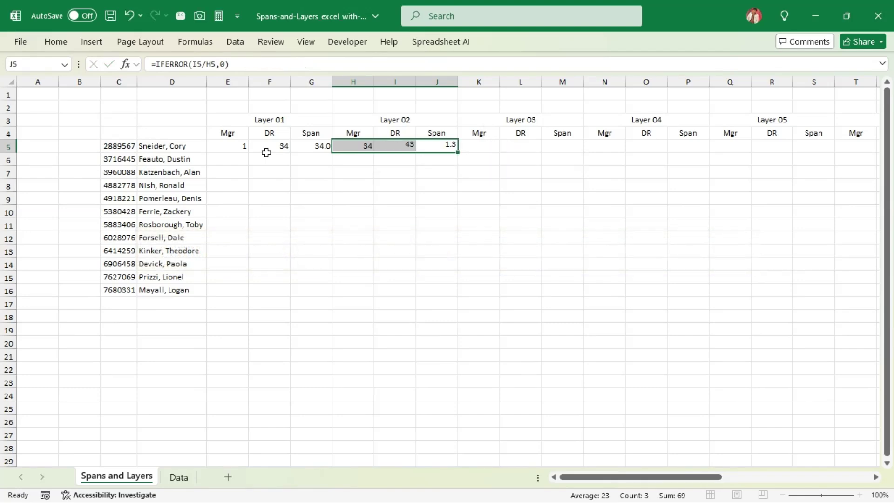
{"action": "key", "text": "Down"}
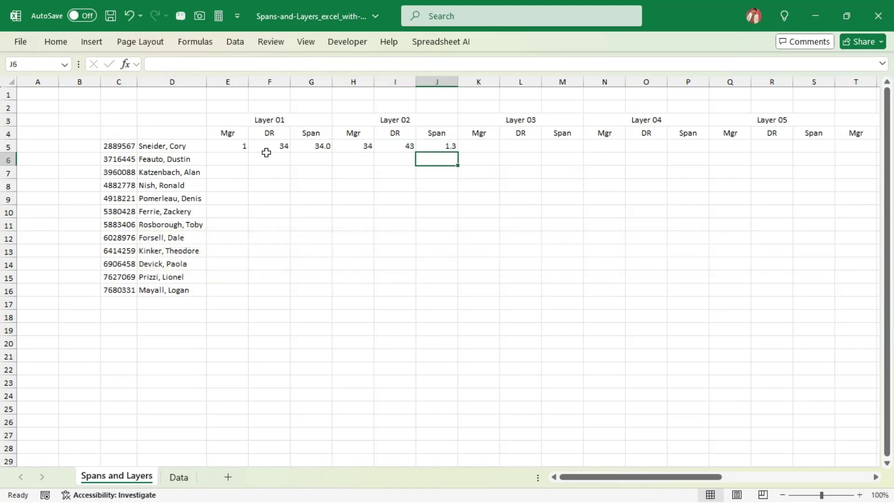
{"action": "left_click", "coordinate": [231, 149]}
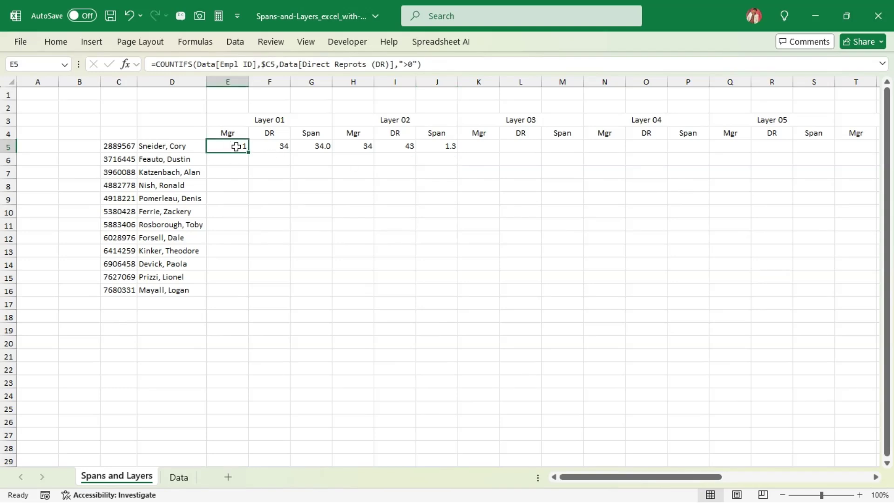
{"action": "left_click", "coordinate": [262, 148]}
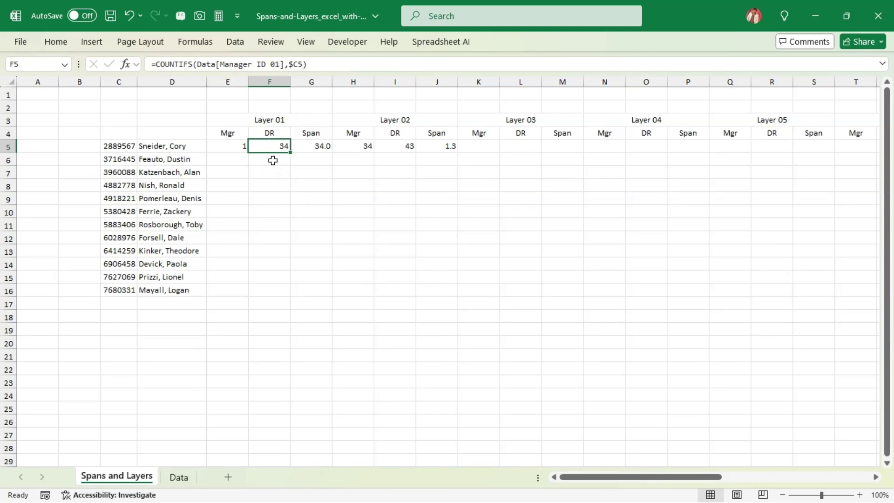
{"action": "left_click", "coordinate": [357, 145]}
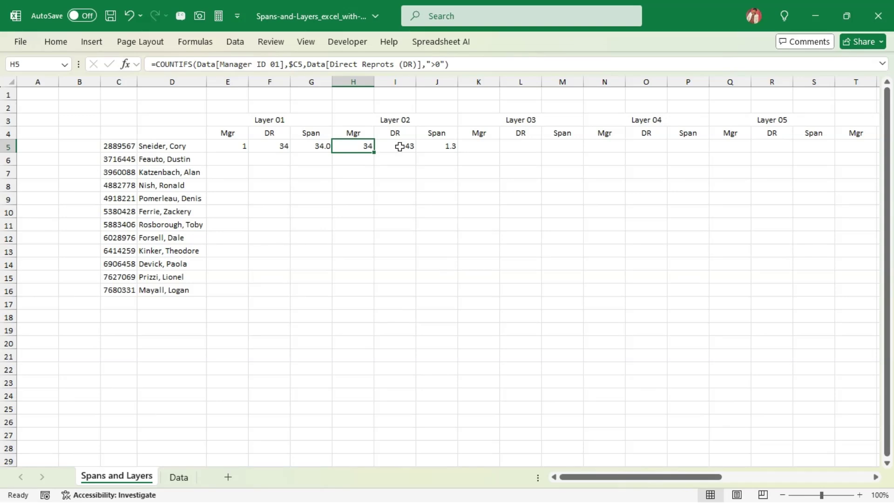
- Copy the Layer 02 Mgr, DR and Span formulas from H5:J5 into the Layer 03 cells K5:M5
{"action": "left_click", "coordinate": [443, 148]}
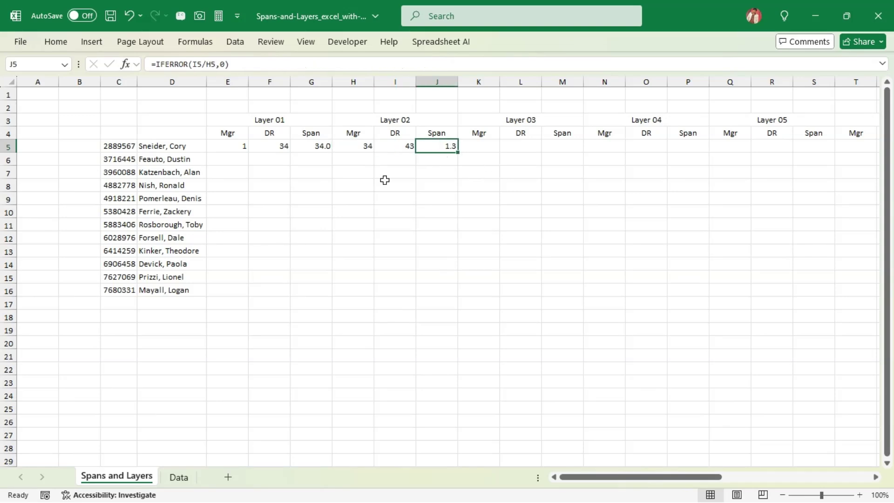
{"action": "key", "text": "shift+Left"}
{"action": "key", "text": "shift+Left"}
{"action": "key", "text": "ctrl+c"}
{"action": "key", "text": "Right"}
{"action": "key", "text": "Right"}
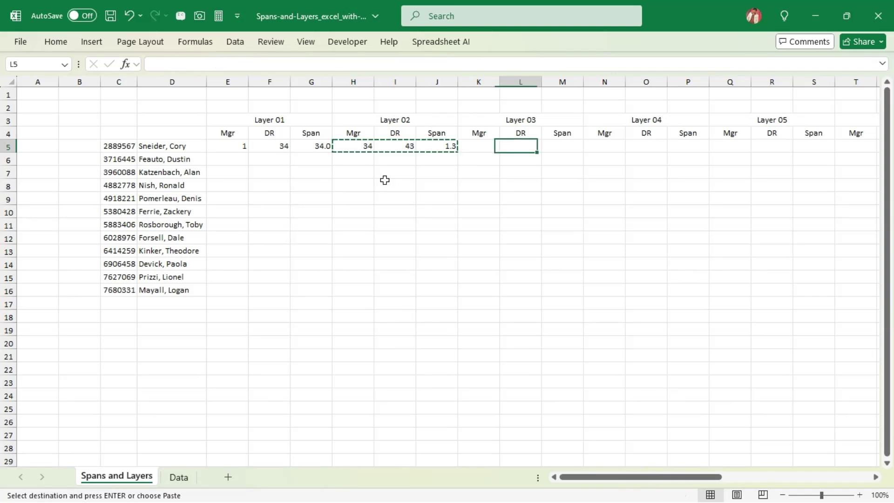
{"action": "key", "text": "Left"}
{"action": "key", "text": "ctrl+v"}
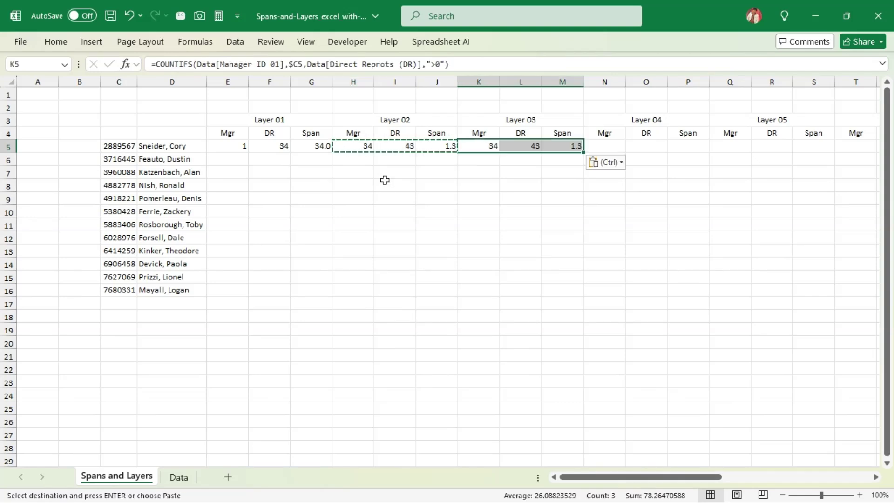
- Change the first criteria range in the Layer 03 Mgr formula in K5 to Data[Manager ID 02]
{"action": "key", "text": "F2"}
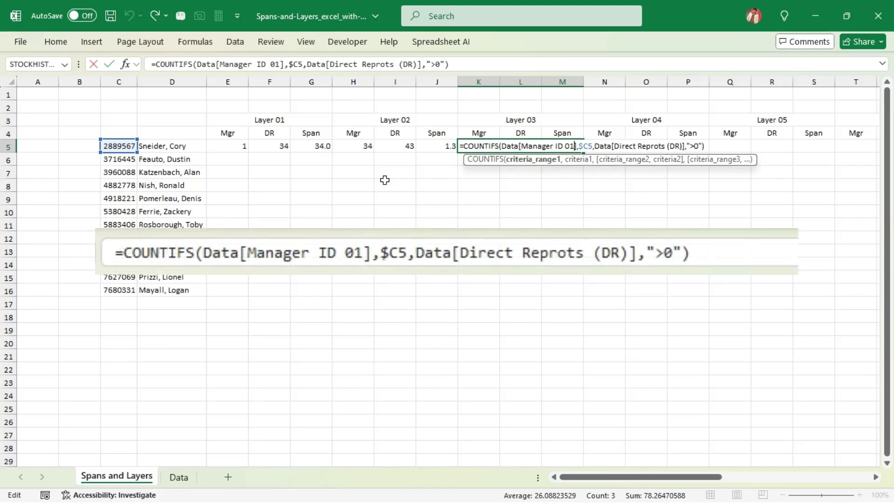
{"action": "key", "text": "shift+Left"}
{"action": "type", "text": "2"}
{"action": "key", "text": "Right"}
{"action": "key", "text": "Right"}
{"action": "key", "text": "Right"}
{"action": "key", "text": "Right"}
{"action": "key", "text": "Right"}
{"action": "key", "text": "Right"}
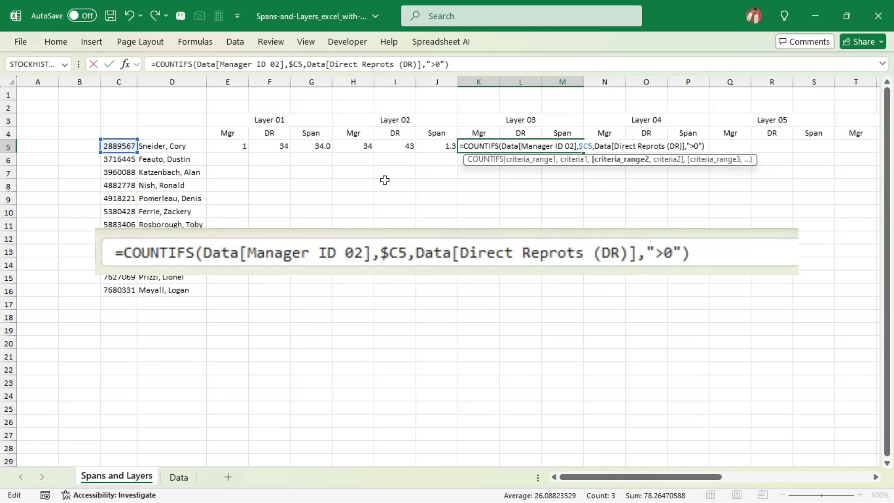
{"action": "key", "text": "Return"}
- Change the criteria range in the Layer 03 DR formula in L5 to Data[Manager ID 03]
{"action": "key", "text": "F2"}
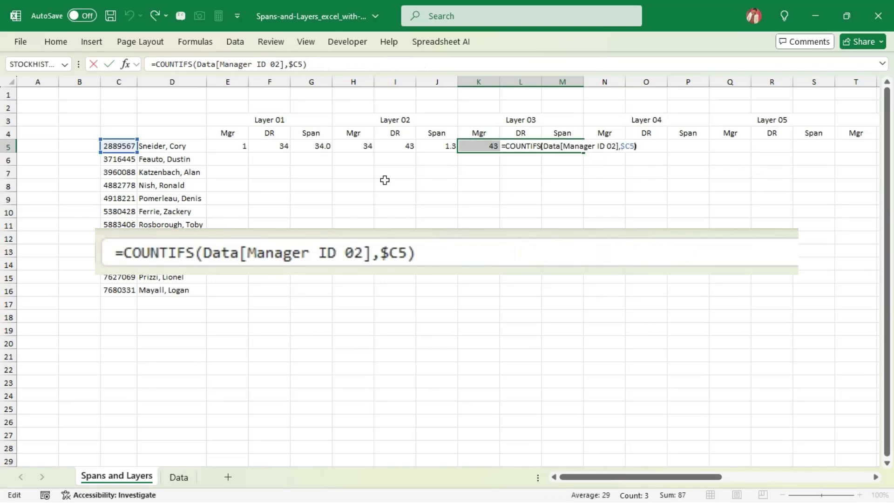
{"action": "key", "text": "Left"}
{"action": "key", "text": "Left"}
{"action": "key", "text": "Left"}
{"action": "key", "text": "Left"}
{"action": "key", "text": "Left"}
{"action": "key", "text": "Left"}
{"action": "key", "text": "shift+Left"}
{"action": "type", "text": "3"}
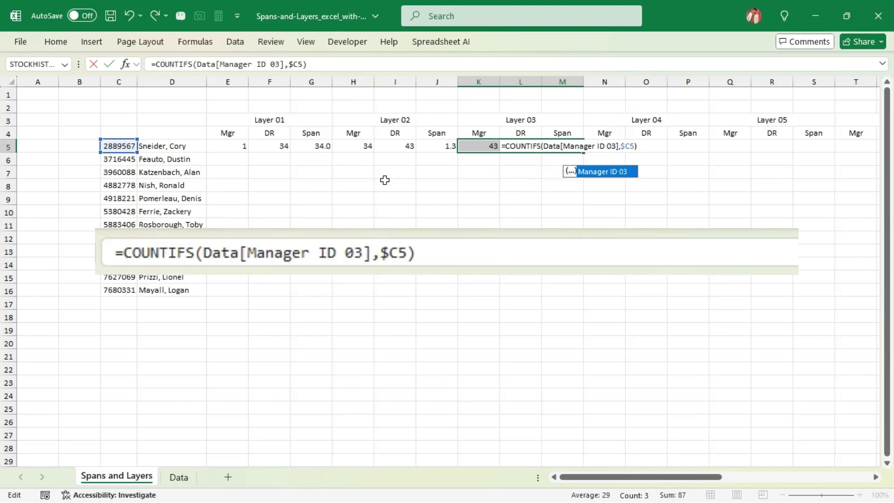
{"action": "key", "text": "Return"}
- Copy the Layer 03 formulas into N5:P5 for Layer 04, raising the manager ID columns one level so DR uses Manager ID 04
{"action": "key", "text": "ctrl+c"}
{"action": "key", "text": "Right"}
{"action": "key", "text": "ctrl+v"}
{"action": "key", "text": "F2"}
{"action": "type", "text": "4"}
{"action": "key", "text": "Return"}
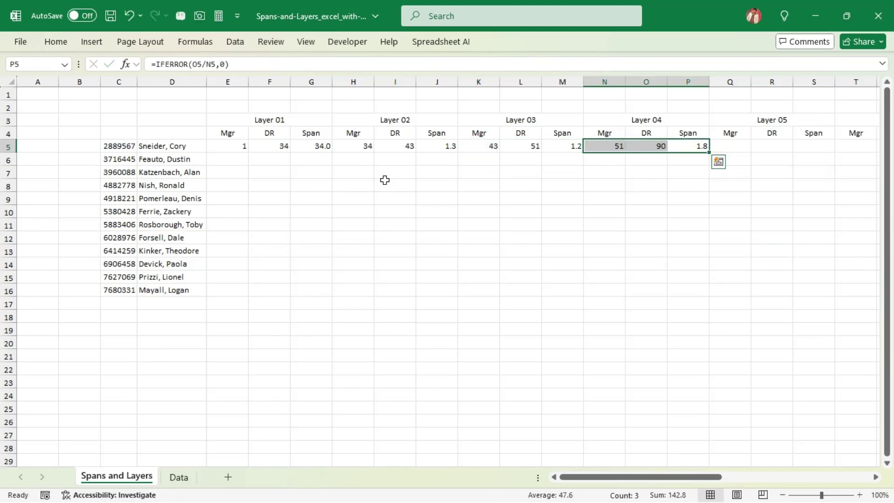
- Copy the Layer 04 formulas into Q5:S5 for Layer 05, raising the manager ID columns one level so DR uses Manager ID 05
{"action": "key", "text": "ctrl+c"}
{"action": "key", "text": "Right"}
{"action": "key", "text": "ctrl+v"}
{"action": "key", "text": "F2"}
{"action": "type", "text": "5"}
{"action": "key", "text": "Return"}
- Copy the Layer 05 formulas into T5:V5 for Layer 06, raising the manager ID columns one level so DR uses Manager ID 06
{"action": "key", "text": "ctrl+c"}
{"action": "key", "text": "Right"}
{"action": "key", "text": "ctrl+v"}
{"action": "key", "text": "F2"}
{"action": "type", "text": "6"}
{"action": "key", "text": "Return"}
- Copy the Layer 06 formulas into W5:Y5 for Layer 07, raising the manager ID columns one level so DR uses Manager ID 07
{"action": "key", "text": "ctrl+c"}
{"action": "key", "text": "Right"}
{"action": "key", "text": "ctrl+v"}
{"action": "key", "text": "F2"}
{"action": "type", "text": "7"}
{"action": "key", "text": "Return"}
- Copy the Layer 07 formulas into Z5:AB5 for Layer 08, raising the manager ID columns one level so DR uses Manager ID 08
{"action": "key", "text": "ctrl+c"}
{"action": "key", "text": "Right"}
{"action": "key", "text": "ctrl+v"}
{"action": "key", "text": "F2"}
{"action": "type", "text": "8"}
{"action": "key", "text": "Return"}
- Copy the Layer 08 formulas into AC5:AE5 for Layer 09, raising the manager ID columns one level so DR uses Manager ID 09
{"action": "key", "text": "ctrl+c"}
{"action": "key", "text": "Right"}
{"action": "key", "text": "ctrl+v"}
{"action": "key", "text": "F2"}
{"action": "type", "text": "9"}
{"action": "key", "text": "Return"}
- Copy the Layer 09 formulas into AF5:AH5 for Layer 10, raising the manager ID columns one level so DR uses Manager ID 10
{"action": "key", "text": "ctrl+c"}
{"action": "key", "text": "Right"}
{"action": "key", "text": "Left"}
{"action": "key", "text": "ctrl+v"}
{"action": "key", "text": "Right"}
{"action": "key", "text": "F2"}
{"action": "type", "text": "10"}
{"action": "key", "text": "Return"}
- Start a SUM formula in AI5 under the Total Mgr header, with AF5 and AC5 as its first two arguments
{"action": "key", "text": "Right"}
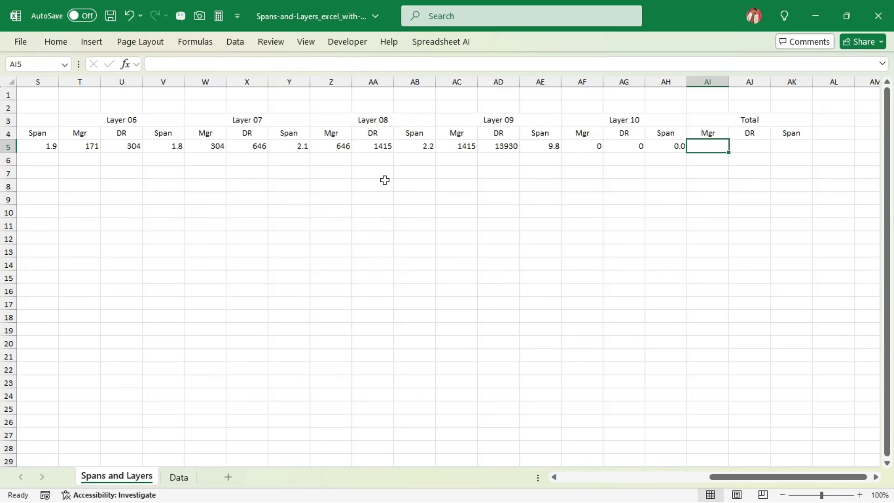
{"action": "type", "text": "=sum"}
{"action": "key", "text": "Tab"}
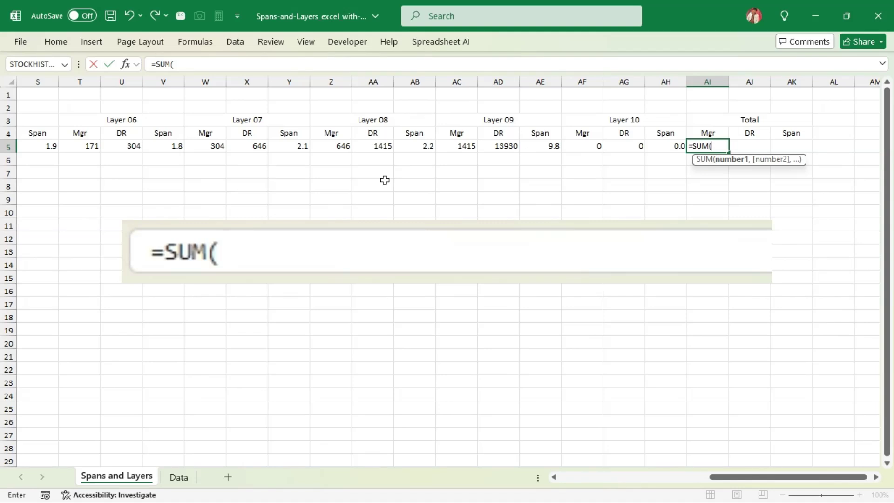
{"action": "left_click", "coordinate": [583, 145]}
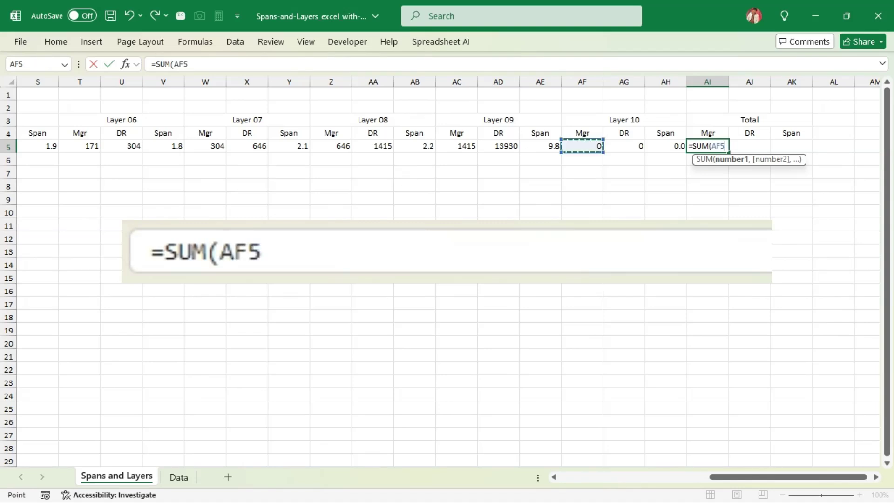
{"action": "type", "text": ","}
{"action": "key", "text": "Left"}
{"action": "key", "text": "Left"}
{"action": "key", "text": "Left"}
{"action": "key", "text": "Left"}
{"action": "key", "text": "Left"}
{"action": "key", "text": "Left"}
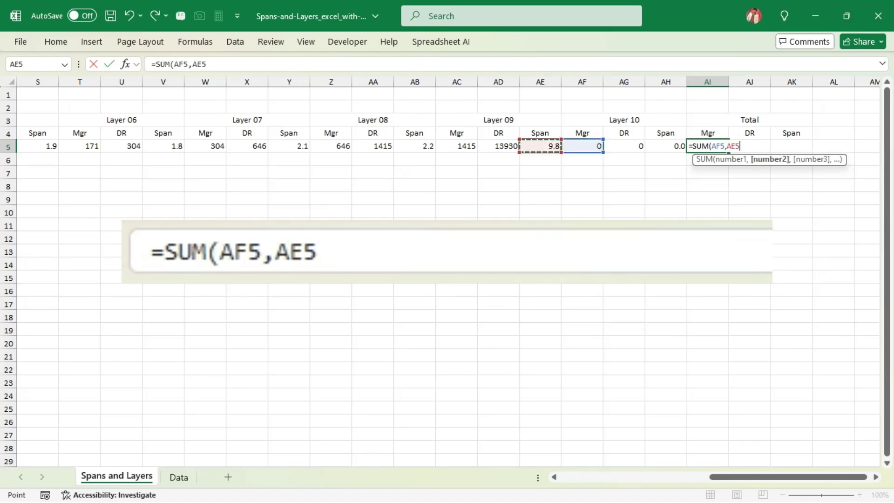
- Add the Layer 08 Mgr cell Z5 as the third argument of the SUM formula in AI5
{"action": "type", "text": ","}
{"action": "key", "text": "Left"}
{"action": "key", "text": "Left"}
{"action": "key", "text": "Left"}
{"action": "key", "text": "Left"}
{"action": "key", "text": "Left"}
{"action": "key", "text": "Left"}
{"action": "key", "text": "Left"}
{"action": "key", "text": "Left"}
{"action": "key", "text": "Left"}
{"action": "key", "text": "Left"}
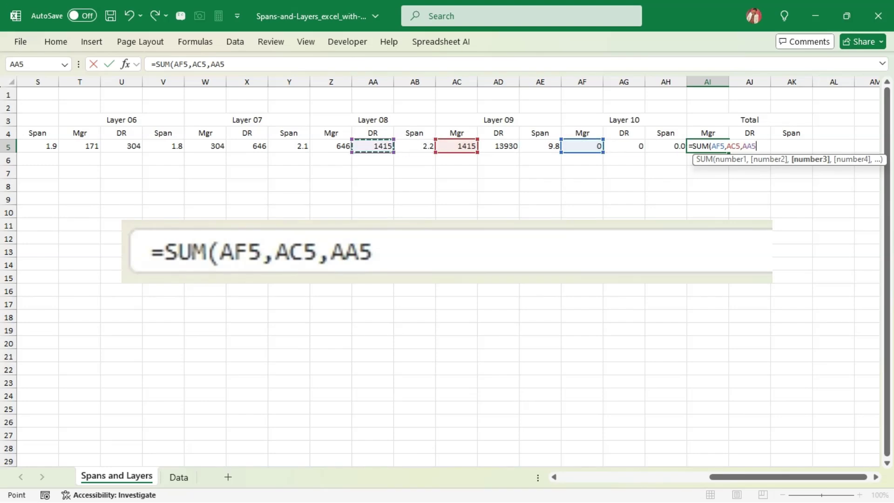
{"action": "key", "text": "Right"}
- Add the Layer 07 Mgr cell W5 as the fourth argument of the SUM formula in AI5
{"action": "type", "text": ","}
{"action": "key", "text": "Left"}
{"action": "key", "text": "Left"}
{"action": "key", "text": "Left"}
{"action": "key", "text": "Left"}
{"action": "key", "text": "Left"}
{"action": "key", "text": "Left"}
{"action": "key", "text": "Left"}
{"action": "key", "text": "Left"}
{"action": "key", "text": "Left"}
{"action": "key", "text": "Left"}
{"action": "key", "text": "Left"}
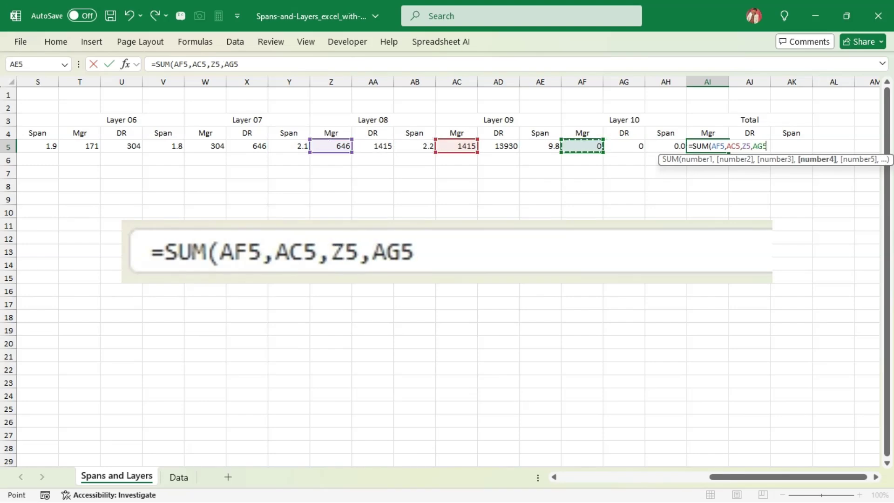
{"action": "key", "text": "Left"}
- Add the Layer 06 Mgr cell T5 as the fifth argument of the SUM formula in AI5
{"action": "type", "text": ","}
{"action": "key", "text": "Left"}
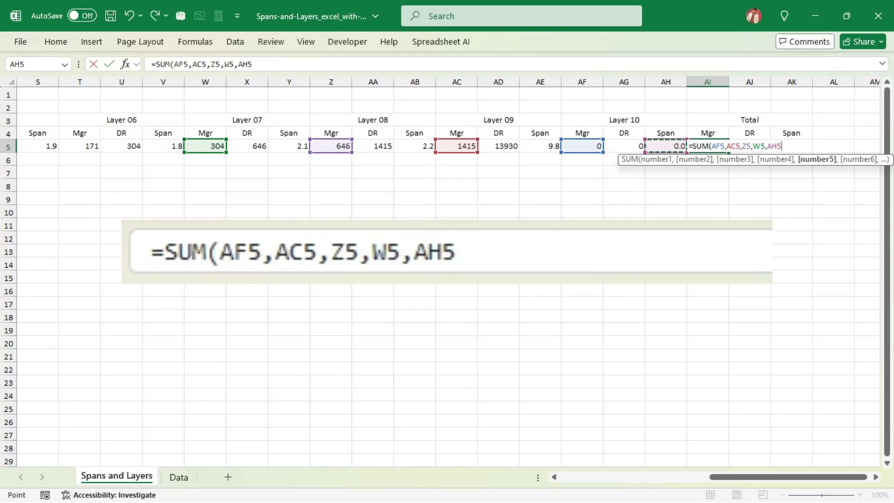
{"action": "key", "text": "Left"}
{"action": "key", "text": "Left"}
{"action": "key", "text": "Left"}
{"action": "key", "text": "Left"}
{"action": "key", "text": "Left"}
{"action": "key", "text": "Left"}
{"action": "key", "text": "Left"}
{"action": "key", "text": "Left"}
{"action": "key", "text": "Left"}
{"action": "key", "text": "Left"}
{"action": "key", "text": "Left"}
{"action": "key", "text": "Left"}
{"action": "key", "text": "Left"}
{"action": "key", "text": "Left"}
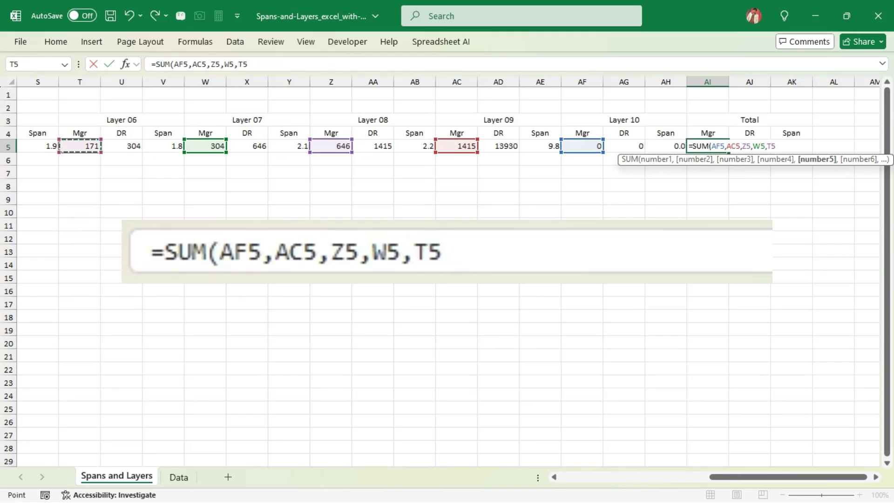
- Add the Layer 05 Mgr cell Q5 as the sixth argument of the SUM formula in AI5
{"action": "type", "text": ","}
{"action": "key", "text": "Left"}
{"action": "key", "text": "Left"}
{"action": "key", "text": "Left"}
{"action": "key", "text": "Left"}
{"action": "key", "text": "Left"}
{"action": "key", "text": "Left"}
{"action": "key", "text": "Left"}
{"action": "key", "text": "Left"}
{"action": "key", "text": "Left"}
{"action": "key", "text": "Left"}
{"action": "key", "text": "Left"}
{"action": "key", "text": "Left"}
{"action": "key", "text": "Left"}
{"action": "key", "text": "Left"}
{"action": "key", "text": "Left"}
{"action": "key", "text": "Left"}
{"action": "key", "text": "Left"}
{"action": "key", "text": "Left"}
{"action": "key", "text": "Left"}
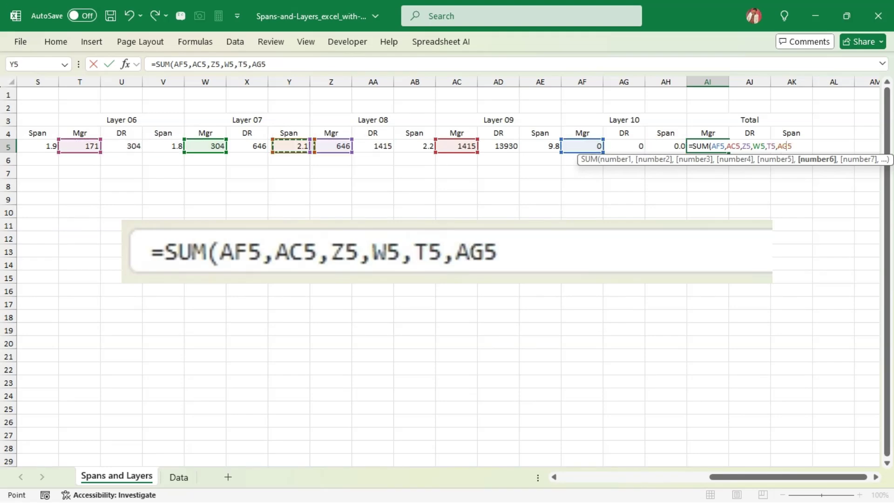
{"action": "key", "text": "Right"}
- Add the Layer 04 Mgr cell N5 as the seventh argument of the SUM formula in AI5
{"action": "type", "text": ","}
{"action": "key", "text": "Left"}
{"action": "key", "text": "Left"}
{"action": "key", "text": "Left"}
{"action": "key", "text": "Left"}
{"action": "key", "text": "Left"}
{"action": "key", "text": "Left"}
{"action": "key", "text": "Left"}
{"action": "key", "text": "Left"}
{"action": "key", "text": "Left"}
{"action": "key", "text": "Left"}
{"action": "key", "text": "Left"}
{"action": "key", "text": "Left"}
{"action": "key", "text": "Left"}
{"action": "key", "text": "Left"}
{"action": "key", "text": "Left"}
{"action": "key", "text": "Left"}
{"action": "key", "text": "Left"}
{"action": "key", "text": "Left"}
{"action": "key", "text": "Left"}
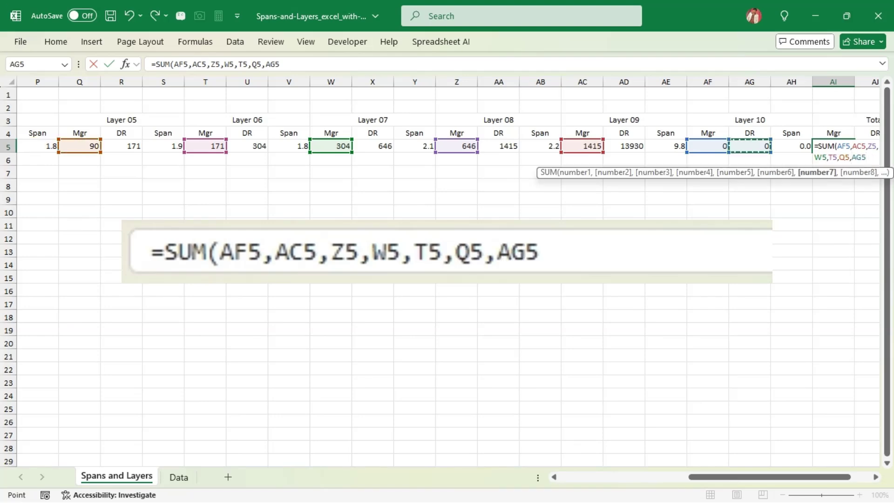
{"action": "key", "text": "Left"}
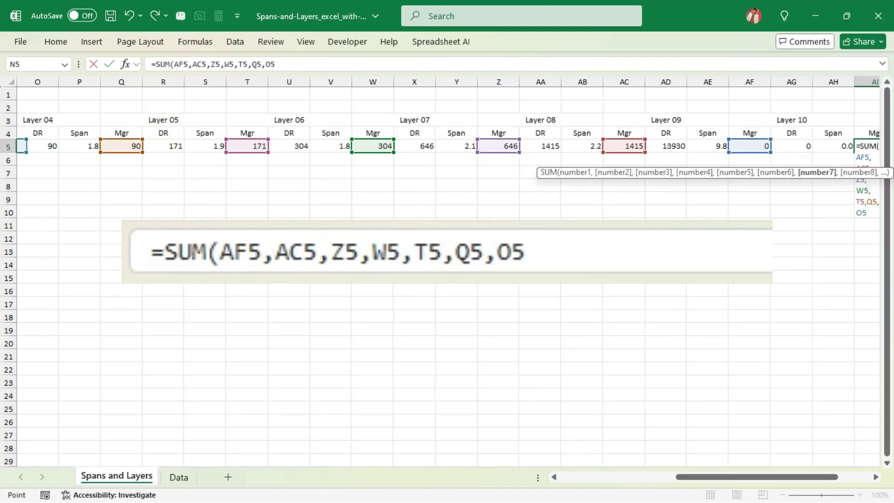
{"action": "key", "text": "Left"}
- Add the Layer 03 Mgr cell K5 as the eighth argument of the SUM formula in AI5
{"action": "type", "text": ","}
{"action": "key", "text": "Left"}
{"action": "key", "text": "Left"}
{"action": "key", "text": "Left"}
{"action": "key", "text": "Left"}
{"action": "key", "text": "Left"}
{"action": "key", "text": "Left"}
{"action": "key", "text": "Left"}
{"action": "key", "text": "Left"}
{"action": "key", "text": "Left"}
{"action": "key", "text": "Left"}
{"action": "key", "text": "Left"}
{"action": "key", "text": "Left"}
{"action": "key", "text": "Left"}
{"action": "key", "text": "Left"}
{"action": "key", "text": "Left"}
{"action": "key", "text": "Left"}
{"action": "key", "text": "Left"}
{"action": "key", "text": "Left"}
{"action": "key", "text": "Left"}
{"action": "key", "text": "Left"}
{"action": "key", "text": "Left"}
{"action": "key", "text": "Left"}
{"action": "key", "text": "Left"}
{"action": "key", "text": "Left"}
{"action": "key", "text": "Left"}
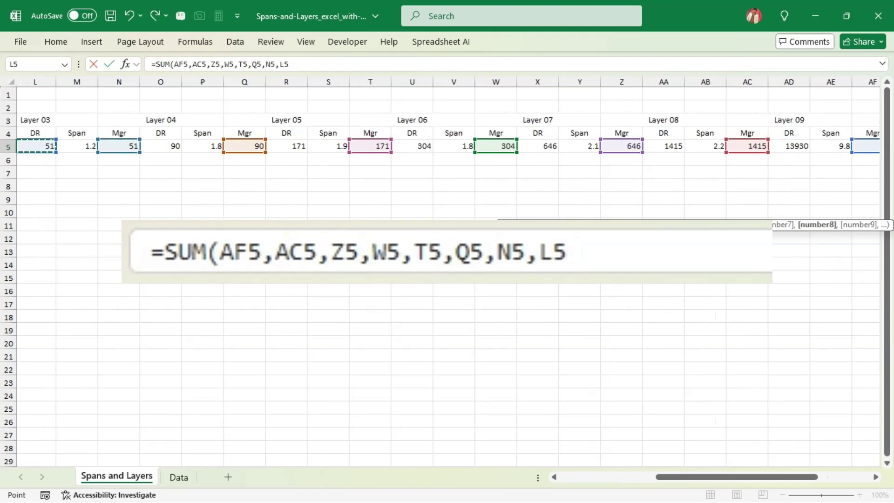
{"action": "key", "text": "Right"}
- Add the Layer 02 Mgr cell H5 as the ninth argument of the SUM formula in AI5
{"action": "type", "text": ","}
{"action": "key", "text": "Left"}
{"action": "key", "text": "Left"}
{"action": "key", "text": "Left"}
{"action": "key", "text": "Left"}
{"action": "key", "text": "Left"}
{"action": "key", "text": "Left"}
{"action": "key", "text": "Left"}
{"action": "key", "text": "Left"}
{"action": "key", "text": "Left"}
{"action": "key", "text": "Left"}
{"action": "key", "text": "Left"}
{"action": "key", "text": "Left"}
{"action": "key", "text": "Left"}
{"action": "key", "text": "Left"}
{"action": "key", "text": "Left"}
{"action": "key", "text": "Left"}
{"action": "key", "text": "Left"}
{"action": "key", "text": "Left"}
{"action": "key", "text": "Left"}
{"action": "key", "text": "Left"}
{"action": "key", "text": "Left"}
{"action": "key", "text": "Left"}
{"action": "key", "text": "Left"}
{"action": "key", "text": "Left"}
{"action": "key", "text": "Left"}
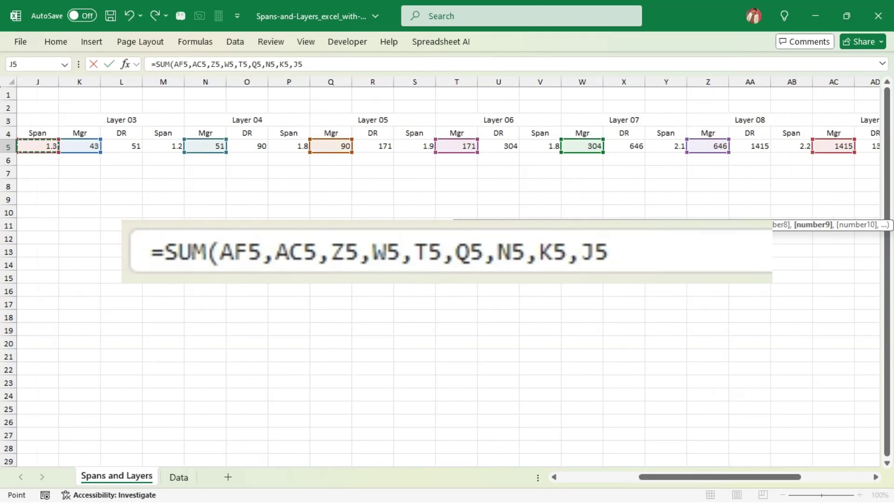
{"action": "key", "text": "Left"}
{"action": "key", "text": "Left"}
{"action": "key", "text": "Left"}
{"action": "key", "text": "Right"}
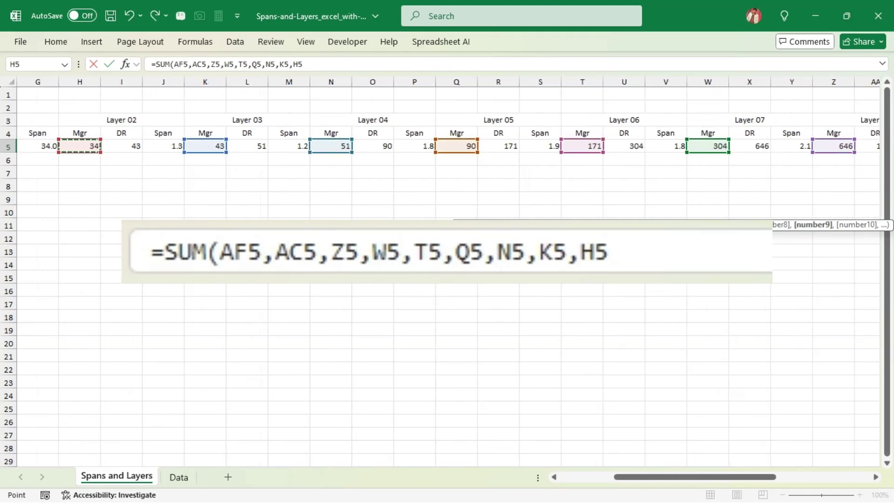
- Add the Layer 01 Mgr cell E5 as the tenth argument of the SUM formula in AI5 and complete the formula
{"action": "type", "text": ","}
{"action": "key", "text": "Left"}
{"action": "key", "text": "Left"}
{"action": "key", "text": "Left"}
{"action": "key", "text": "Left"}
{"action": "key", "text": "Left"}
{"action": "key", "text": "Left"}
{"action": "key", "text": "Left"}
{"action": "key", "text": "Left"}
{"action": "key", "text": "Left"}
{"action": "key", "text": "Left"}
{"action": "key", "text": "Left"}
{"action": "key", "text": "Left"}
{"action": "key", "text": "Left"}
{"action": "key", "text": "Left"}
{"action": "key", "text": "Left"}
{"action": "key", "text": "Left"}
{"action": "key", "text": "Left"}
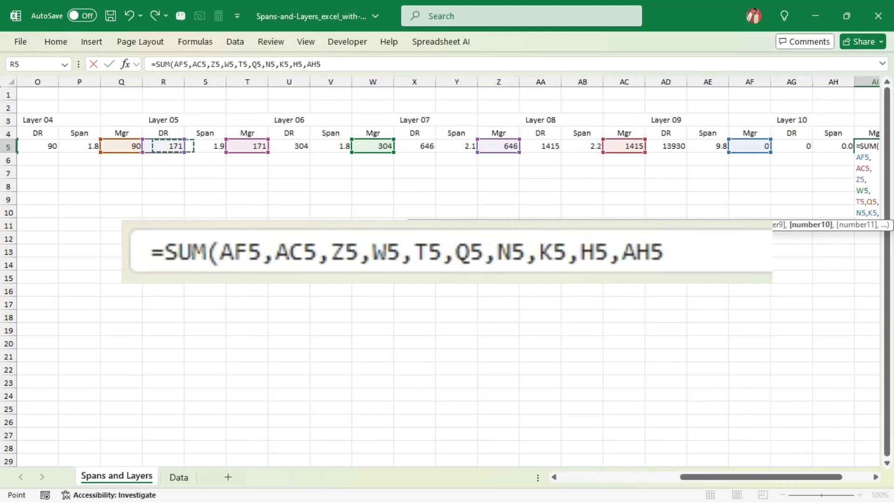
{"action": "key", "text": "Left"}
{"action": "key", "text": "Left"}
{"action": "key", "text": "Left"}
{"action": "key", "text": "Left"}
{"action": "key", "text": "Left"}
{"action": "key", "text": "Left"}
{"action": "key", "text": "Left"}
{"action": "key", "text": "Left"}
{"action": "key", "text": "Left"}
{"action": "key", "text": "Left"}
{"action": "key", "text": "Left"}
{"action": "key", "text": "Left"}
{"action": "key", "text": "Left"}
{"action": "key", "text": "Left"}
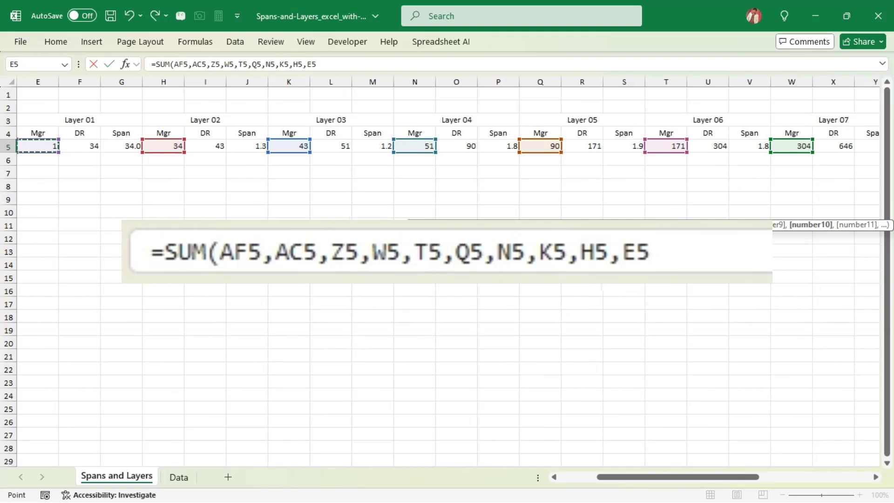
{"action": "type", "text": ")"}
{"action": "key", "text": "Return"}
{"action": "key", "text": "Up"}
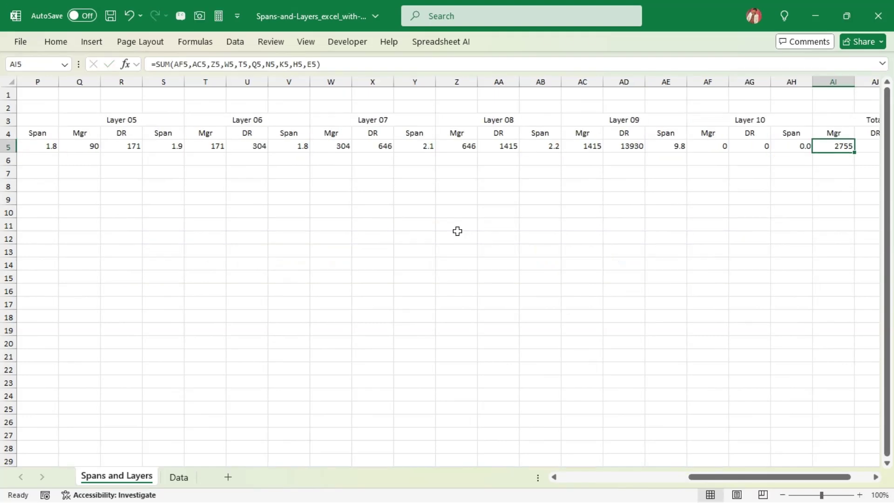
- Fill the Total Mgr SUM formula from AI5 across into the Total DR cell AJ5
{"action": "key", "text": "Right"}
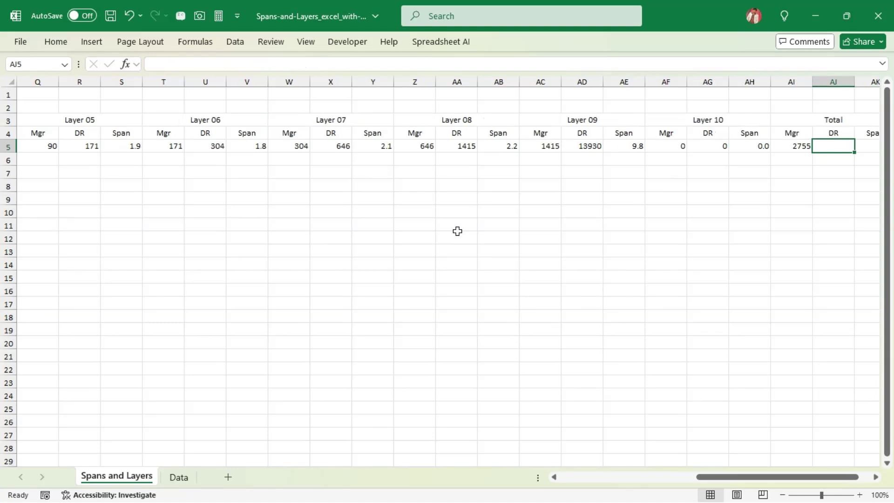
{"action": "scroll", "coordinate": [457, 231], "scroll_direction": "right", "scroll_amount": 2}
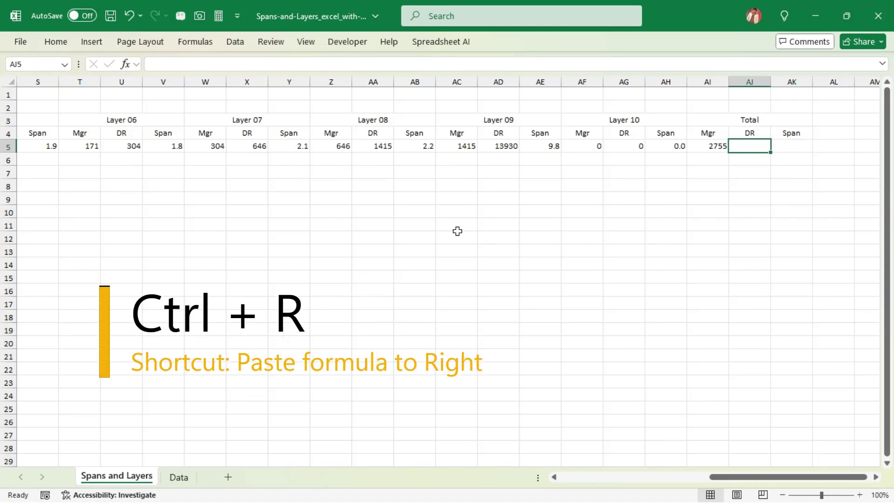
{"action": "key", "text": "ctrl+r"}
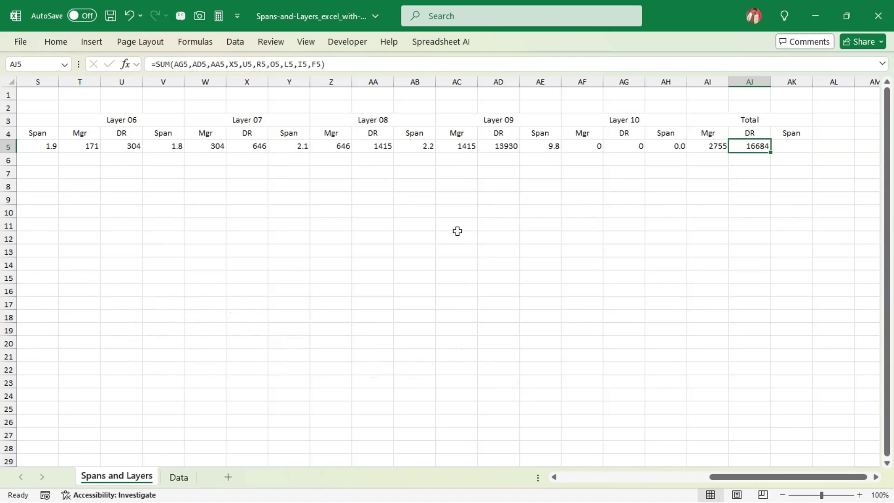
- Copy the Layer 10 Span formula from AH5 into the Total Span cell AK5
{"action": "key", "text": "Right"}
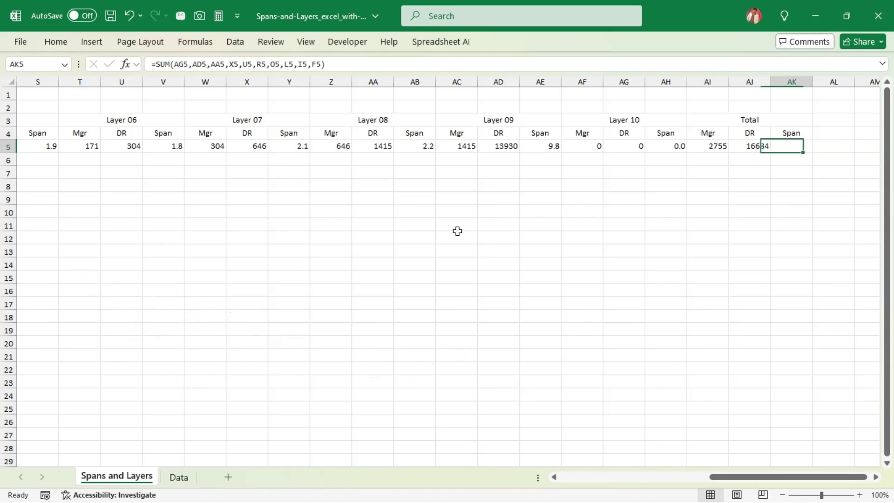
{"action": "key", "text": "Left"}
{"action": "key", "text": "Left"}
{"action": "key", "text": "Left"}
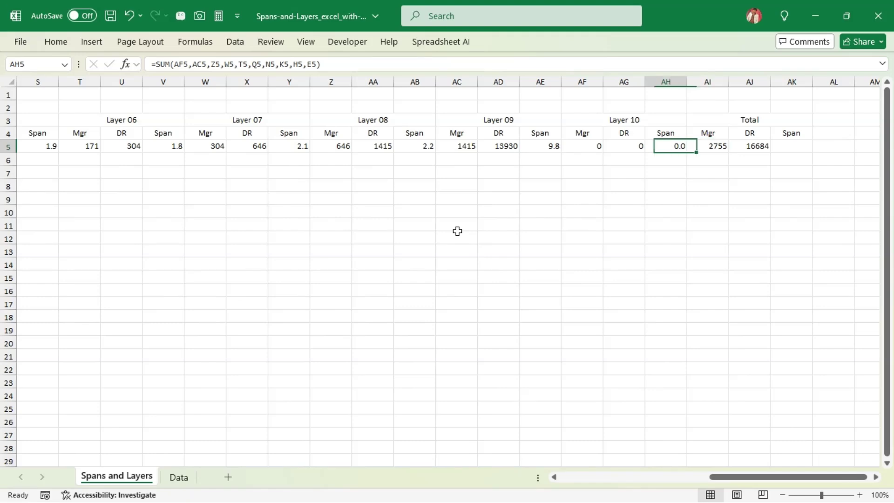
{"action": "key", "text": "ctrl+c"}
{"action": "key", "text": "Right"}
{"action": "key", "text": "Right"}
{"action": "key", "text": "Right"}
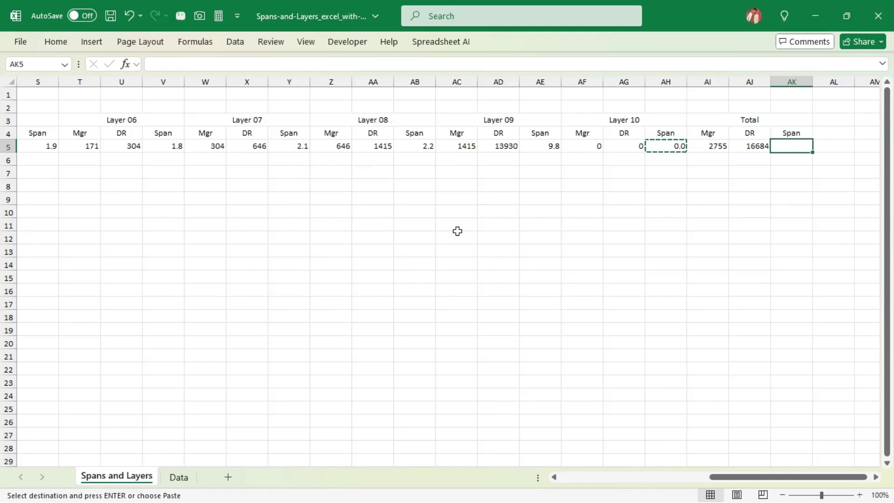
{"action": "key", "text": "Return"}
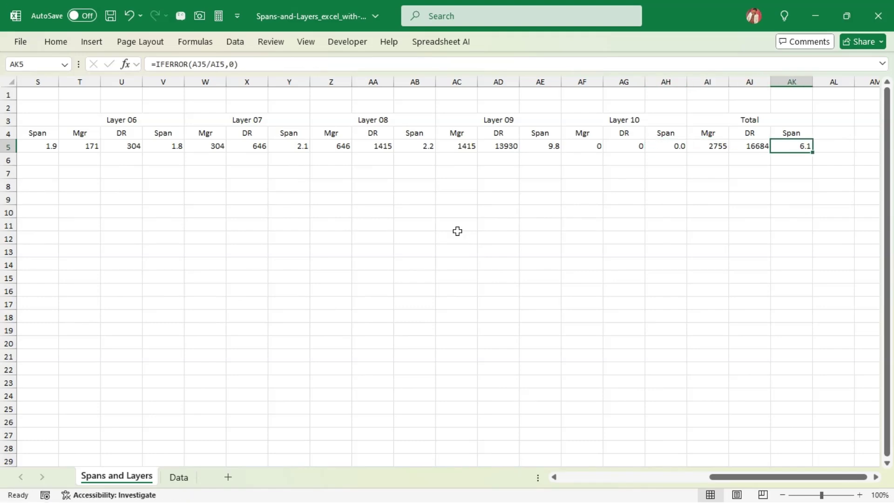
- Centre-align the row 5 figures from E5 through AK5
{"action": "key", "text": "Left"}
{"action": "key", "text": "Right"}
{"action": "key", "text": "ctrl+shift+Left"}
{"action": "left_click", "coordinate": [56, 42]}
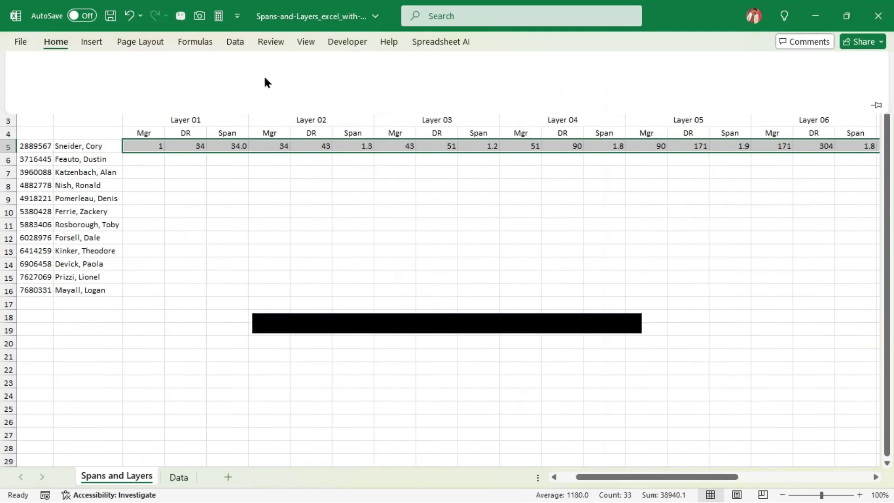
- Apply the custom number format #,### to the Layer 01 Mgr and DR cells E5:F5
{"action": "key", "text": "ctrl+Home"}
{"action": "key", "text": "shift+Right"}
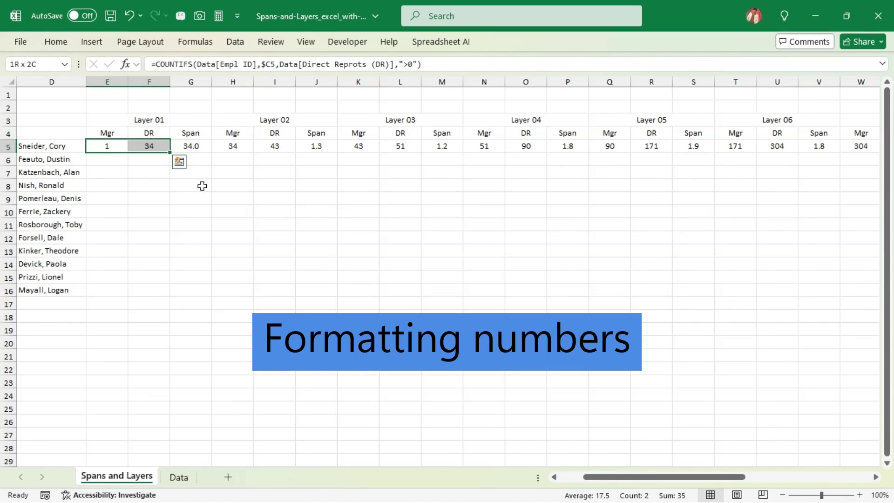
{"action": "key", "text": "ctrl+1"}
{"action": "type", "text": "0"}
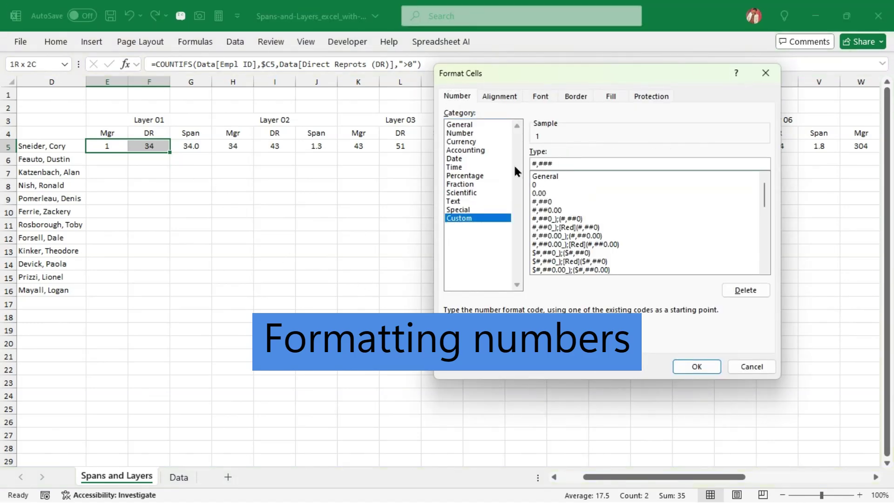
{"action": "key", "text": "Return"}
- Repeat the #,### number format on the row 5 Mgr and DR cells of Layers 02 through 08
{"action": "key", "text": "Right"}
{"action": "key", "text": "Right"}
{"action": "key", "text": "Right"}
{"action": "key", "text": "Right"}
{"action": "key", "text": "Right"}
{"action": "key", "text": "Right"}
{"action": "key", "text": "Right"}
{"action": "key", "text": "Right"}
{"action": "key", "text": "Right"}
{"action": "key", "text": "shift+Right"}
{"action": "key", "text": "Right"}
{"action": "key", "text": "Right"}
{"action": "key", "text": "Right"}
{"action": "key", "text": "shift+Right"}
{"action": "key", "text": "Right"}
{"action": "key", "text": "Right"}
{"action": "key", "text": "Right"}
{"action": "key", "text": "shift+Right"}
{"action": "key", "text": "Right"}
{"action": "key", "text": "Right"}
{"action": "key", "text": "Right"}
{"action": "key", "text": "shift+Right"}
{"action": "key", "text": "Right"}
{"action": "key", "text": "Right"}
{"action": "key", "text": "Right"}
{"action": "key", "text": "shift+Right"}
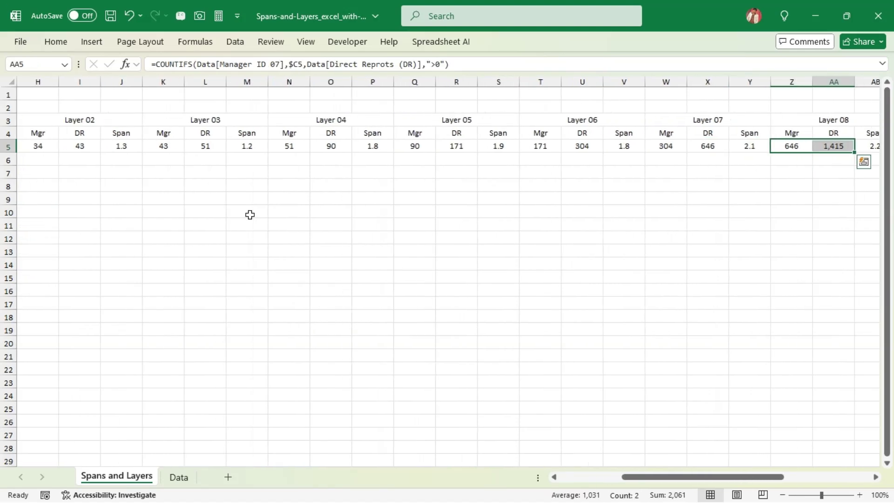
- Repeat the #,### number format on the row 5 Mgr and DR cells of Layer 09, Layer 10 and Total
{"action": "key", "text": "Right"}
{"action": "key", "text": "Right"}
{"action": "key", "text": "Right"}
{"action": "key", "text": "shift+Right"}
{"action": "key", "text": "F4"}
{"action": "key", "text": "Right"}
{"action": "key", "text": "Right"}
{"action": "key", "text": "Right"}
{"action": "key", "text": "shift+Right"}
{"action": "key", "text": "F4"}
{"action": "key", "text": "Right"}
{"action": "key", "text": "Right"}
{"action": "key", "text": "Right"}
{"action": "key", "text": "shift+Right"}
{"action": "key", "text": "shift+Left"}
- Fill the row 5 formulas in E5:AK5 down through row 16 for all the listed leaders
{"action": "key", "text": "Left"}
{"action": "key", "text": "Left"}
{"action": "key", "text": "Left"}
{"action": "key", "text": "Left"}
{"action": "key", "text": "Left"}
{"action": "key", "text": "Left"}
{"action": "key", "text": "Left"}
{"action": "key", "text": "Left"}
{"action": "key", "text": "Left"}
{"action": "key", "text": "Left"}
{"action": "key", "text": "Left"}
{"action": "key", "text": "Left"}
{"action": "key", "text": "Left"}
{"action": "key", "text": "Left"}
{"action": "key", "text": "Left"}
{"action": "key", "text": "Left"}
{"action": "key", "text": "Left"}
{"action": "key", "text": "Left"}
{"action": "key", "text": "Left"}
{"action": "key", "text": "Left"}
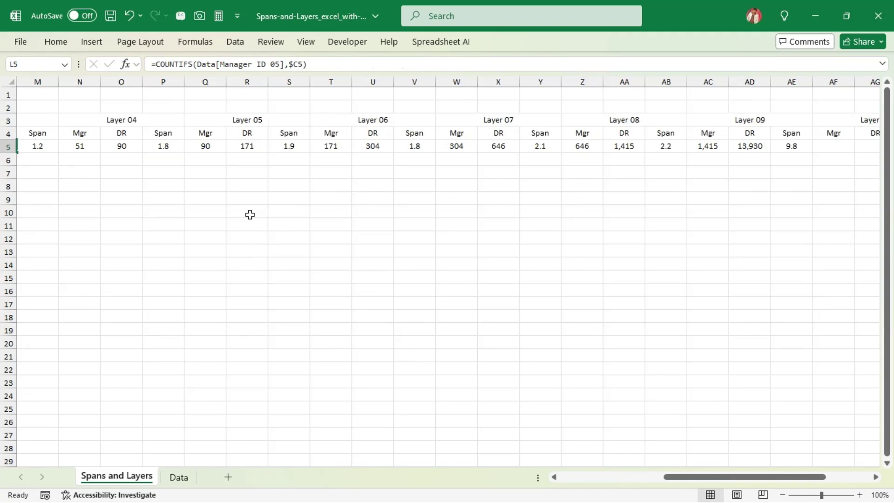
{"action": "key", "text": "Left"}
{"action": "key", "text": "Left"}
{"action": "key", "text": "Left"}
{"action": "key", "text": "Left"}
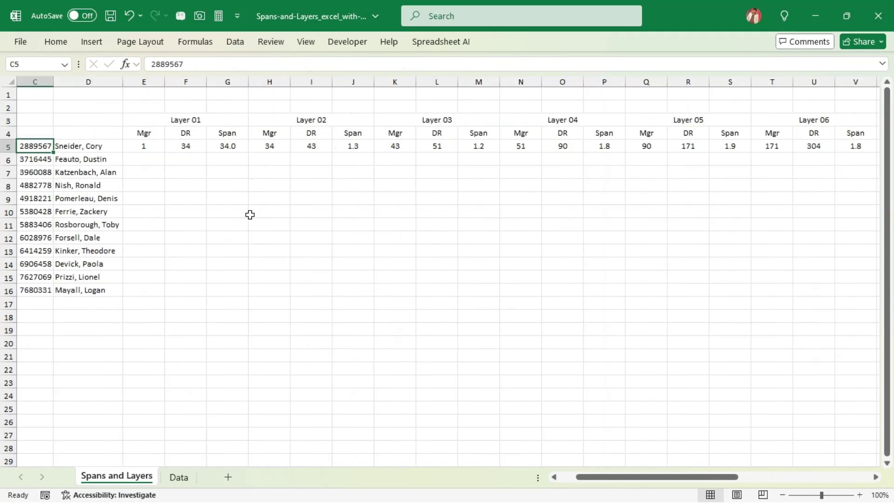
{"action": "key", "text": "Right"}
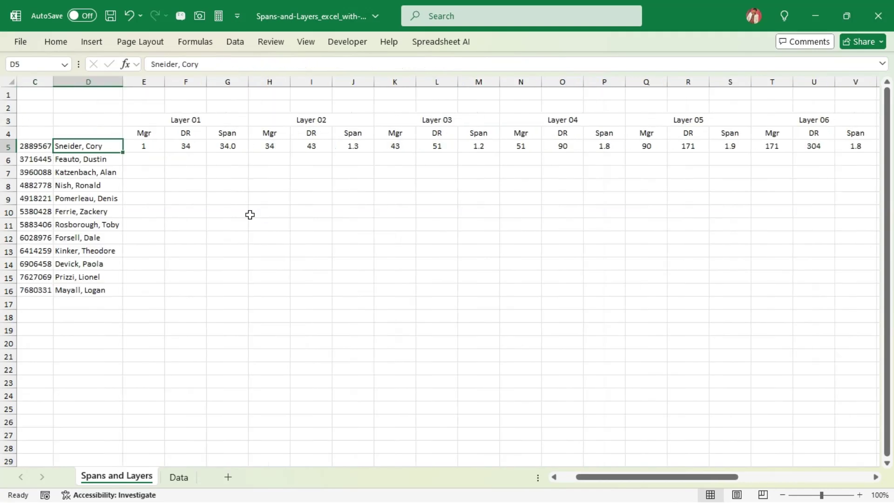
{"action": "key", "text": "ctrl+shift+Down"}
{"action": "key", "text": "shift+Right"}
{"action": "key", "text": "Tab"}
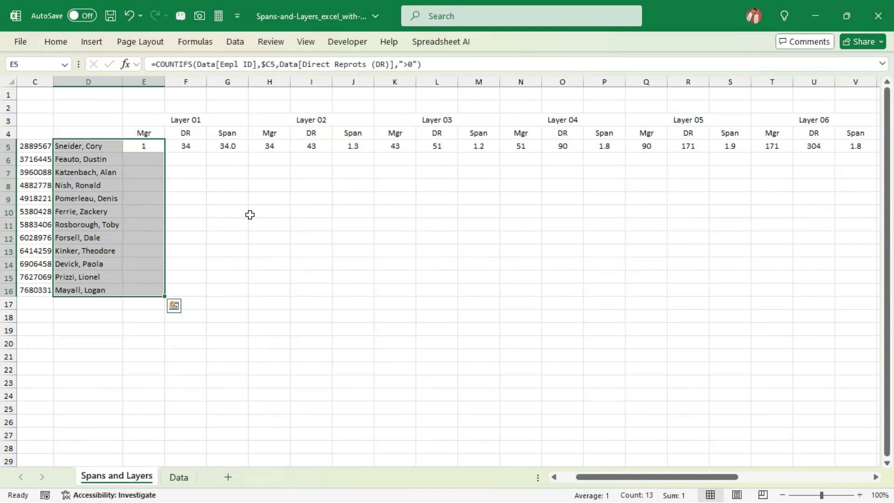
{"action": "key", "text": "shift+Right"}
{"action": "key", "text": "shift+Right"}
{"action": "key", "text": "shift+Right"}
{"action": "key", "text": "shift+Right"}
{"action": "key", "text": "shift+Right"}
{"action": "key", "text": "shift+Right"}
{"action": "key", "text": "shift+Right"}
{"action": "key", "text": "shift+Right"}
{"action": "key", "text": "shift+Right"}
{"action": "key", "text": "shift+Right"}
{"action": "key", "text": "shift+Right"}
{"action": "key", "text": "shift+Right"}
{"action": "key", "text": "shift+Right"}
{"action": "key", "text": "shift+Right"}
{"action": "key", "text": "shift+Right"}
{"action": "key", "text": "shift+Right"}
{"action": "key", "text": "shift+Right"}
{"action": "key", "text": "shift+Right"}
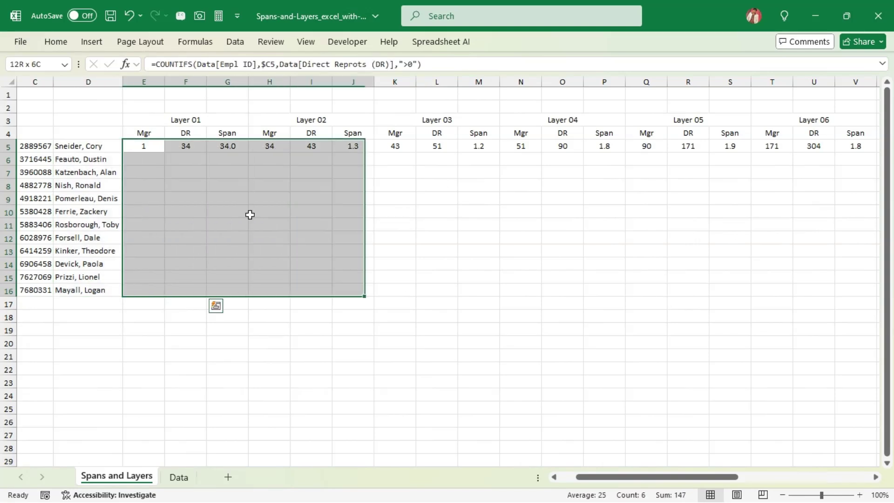
{"action": "key", "text": "shift+Right"}
{"action": "key", "text": "shift+Right"}
{"action": "key", "text": "shift+Right"}
{"action": "key", "text": "shift+Right"}
{"action": "key", "text": "shift+Right"}
{"action": "key", "text": "shift+Right"}
{"action": "key", "text": "shift+Right"}
{"action": "key", "text": "shift+Right"}
{"action": "key", "text": "shift+Right"}
{"action": "key", "text": "shift+Right"}
{"action": "key", "text": "shift+Right"}
{"action": "key", "text": "shift+Right"}
{"action": "key", "text": "shift+Right"}
{"action": "key", "text": "shift+Right"}
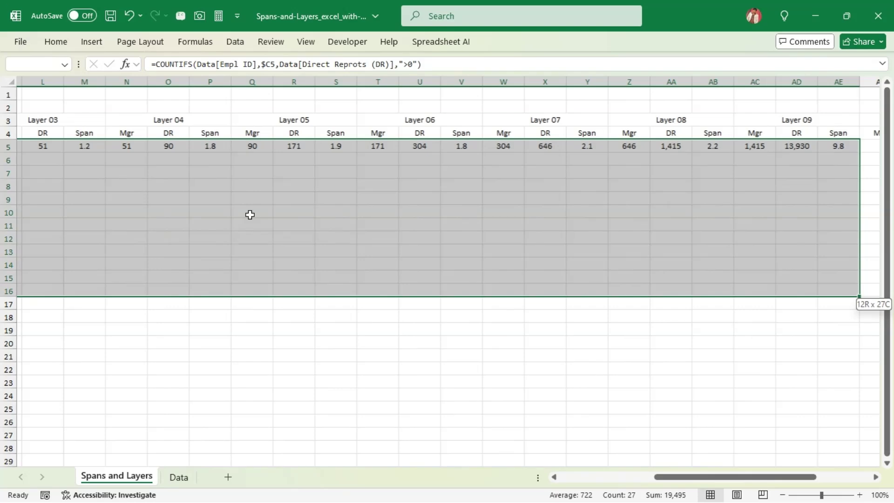
{"action": "key", "text": "shift+Right"}
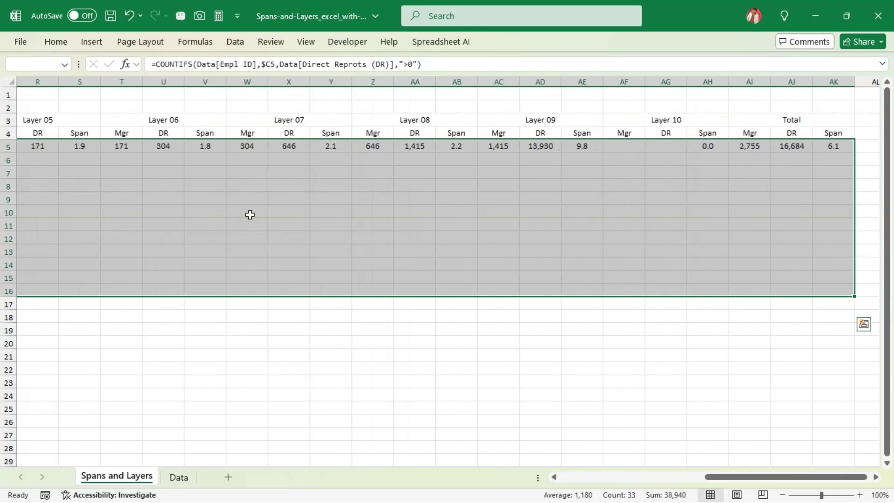
{"action": "key", "text": "ctrl+d"}
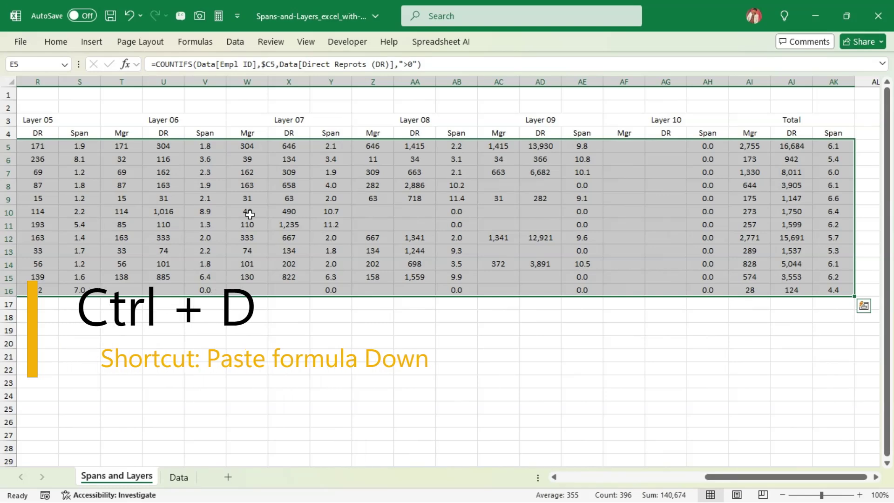
{"action": "key", "text": "Left"}
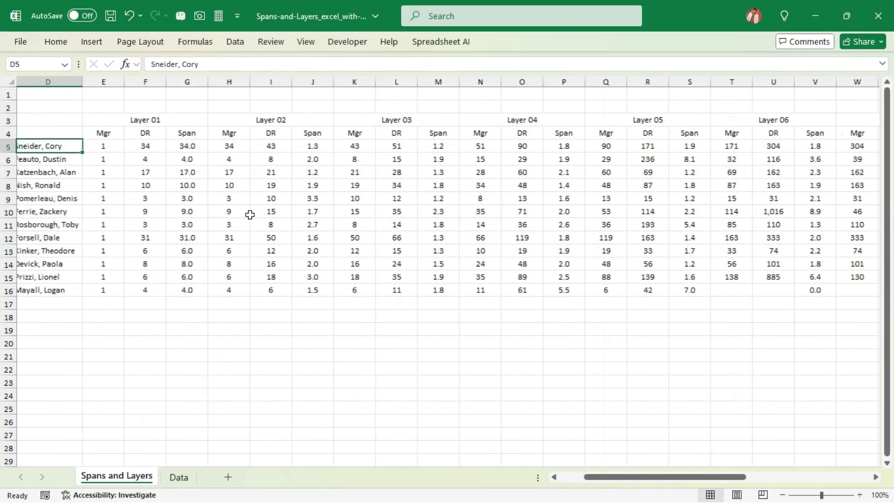
- Merge and centre C17:D17 below the leader list and enter the label Total
{"action": "key", "text": "Left"}
{"action": "key", "text": "Left"}
{"action": "key", "text": "Right"}
{"action": "key", "text": "Down"}
{"action": "key", "text": "ctrl+Down"}
{"action": "key", "text": "Down"}
{"action": "key", "text": "shift+Right"}
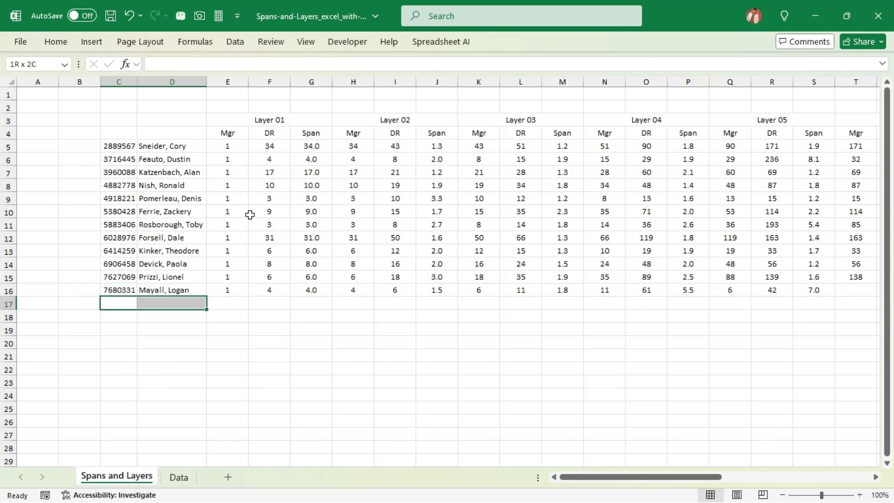
{"action": "left_click", "coordinate": [51, 41]}
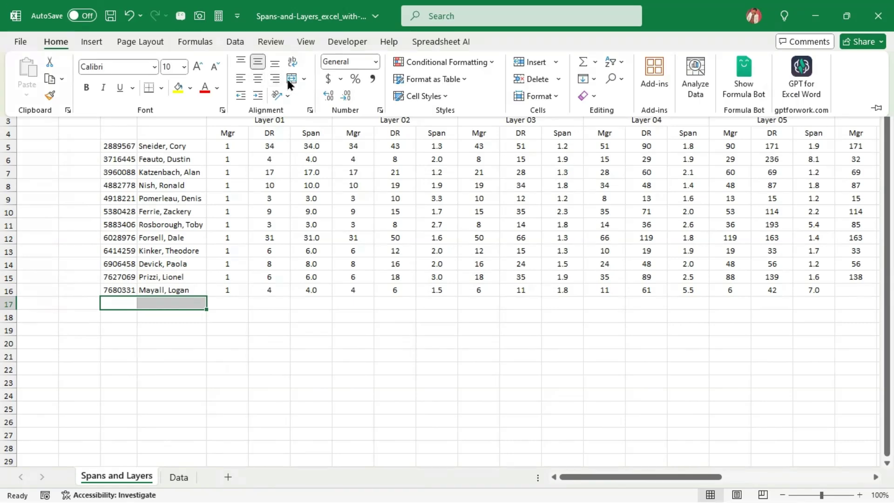
{"action": "left_click", "coordinate": [292, 79]}
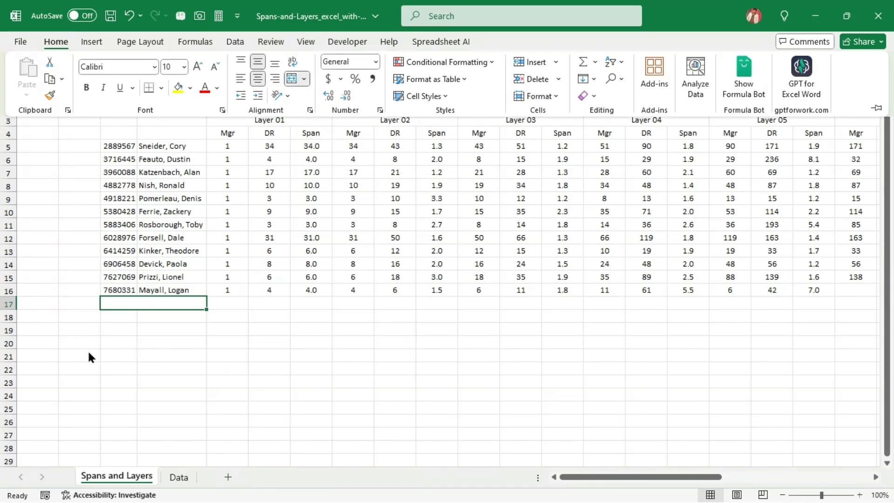
{"action": "type", "text": "Total"}
{"action": "key", "text": "Return"}
- Fill the Layer 01 Span formula from G16 down into G17 of the Total row
{"action": "key", "text": "Up"}
{"action": "key", "text": "Right"}
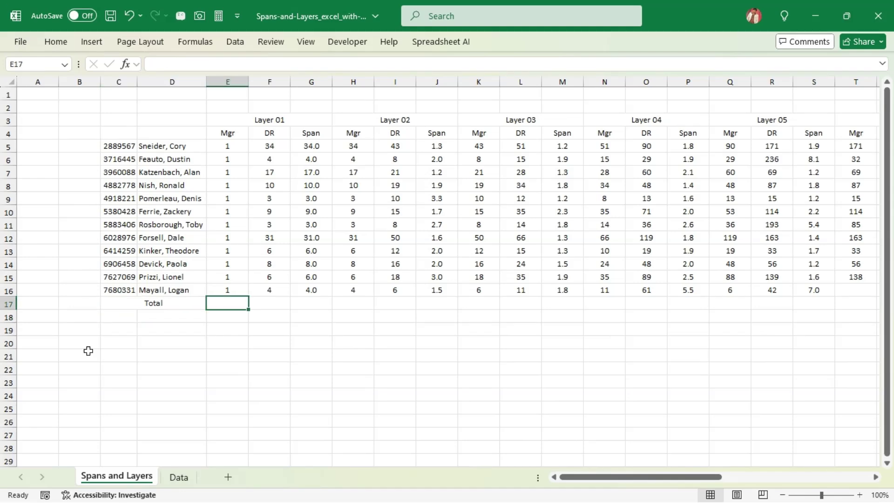
{"action": "key", "text": "Right"}
{"action": "key", "text": "Right"}
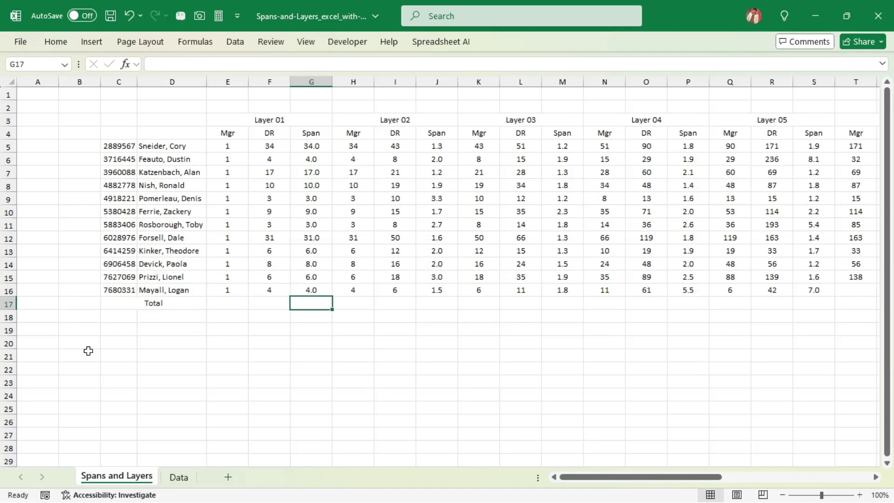
{"action": "key", "text": "ctrl+d"}
- AutoSum the Layer 01 Mgr and DR columns over rows 5 to 16 into E17 and F17
{"action": "key", "text": "Left"}
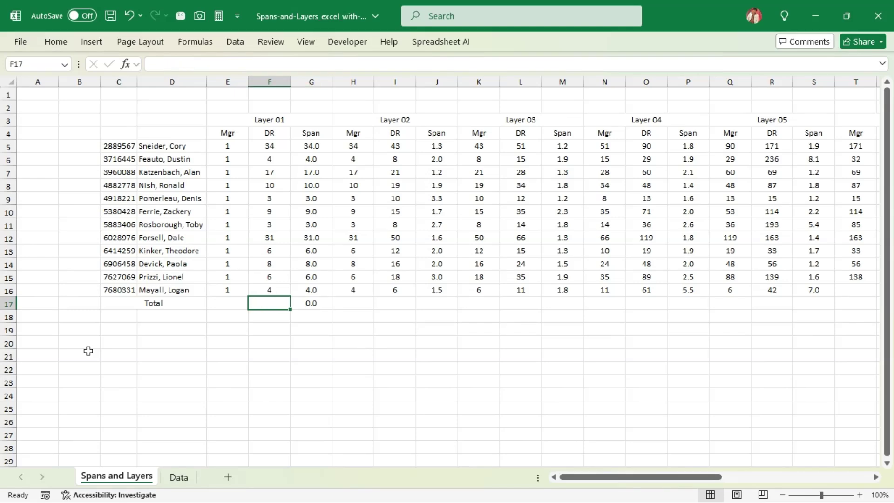
{"action": "key", "text": "Left"}
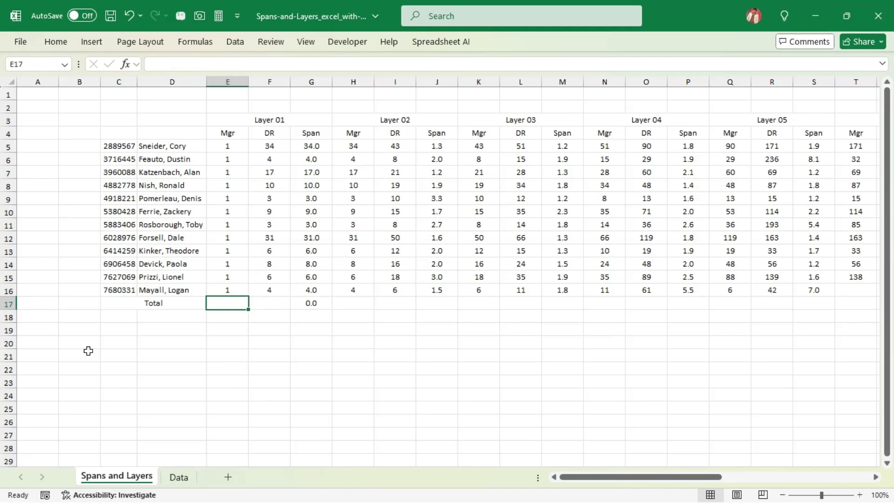
{"action": "key", "text": "alt+equal"}
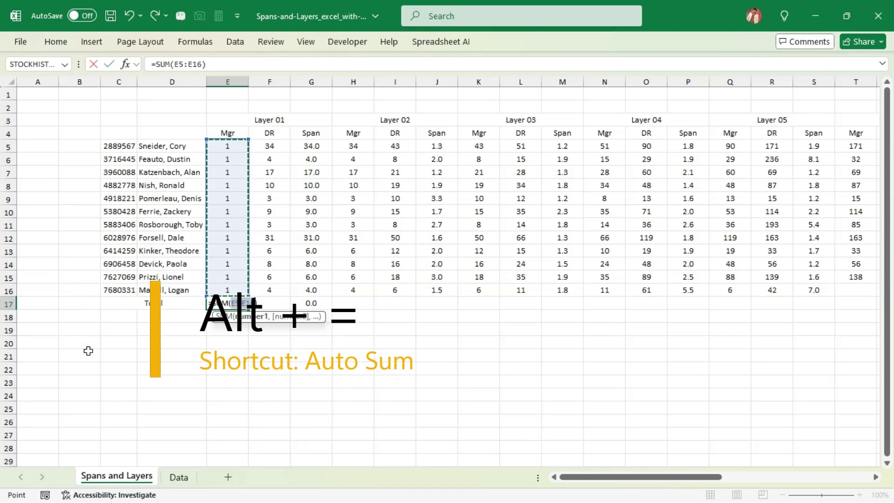
{"action": "key", "text": "Tab"}
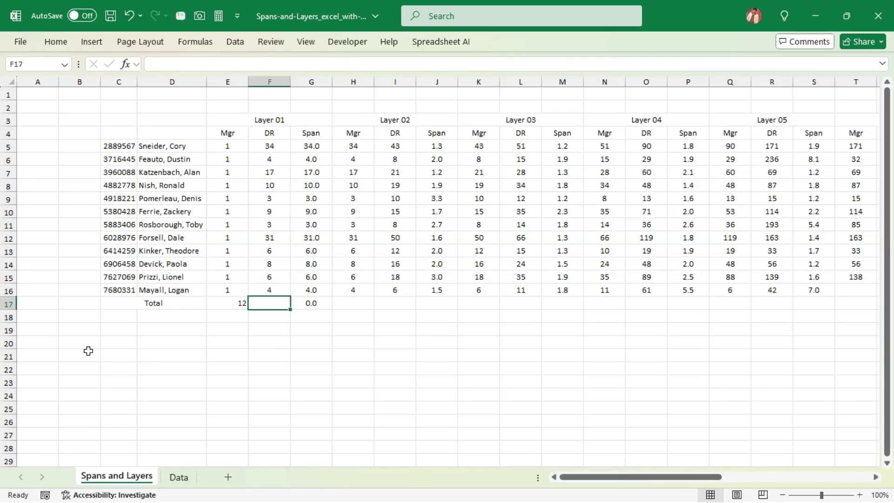
{"action": "key", "text": "alt+equal"}
{"action": "key", "text": "ctrl+Return"}
{"action": "key", "text": "Left"}
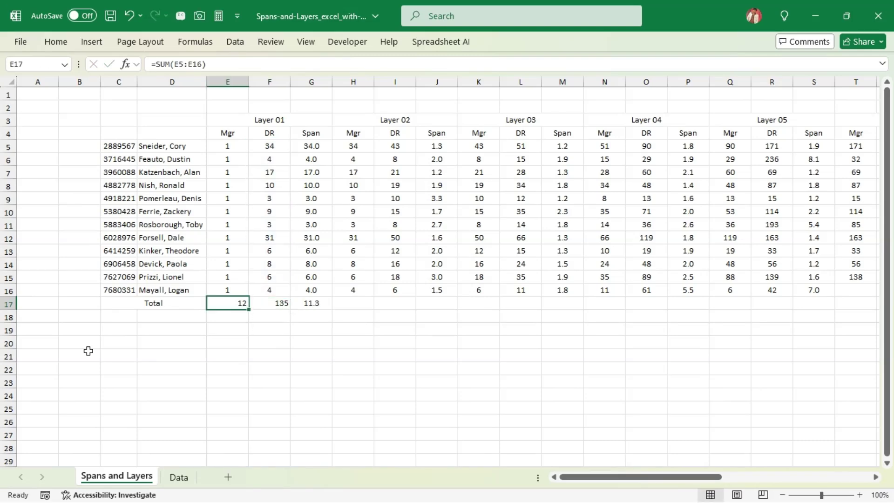
- Copy only the formats of E16:AK16 onto the Total row 17, starting at E17
{"action": "key", "text": "shift+Right"}
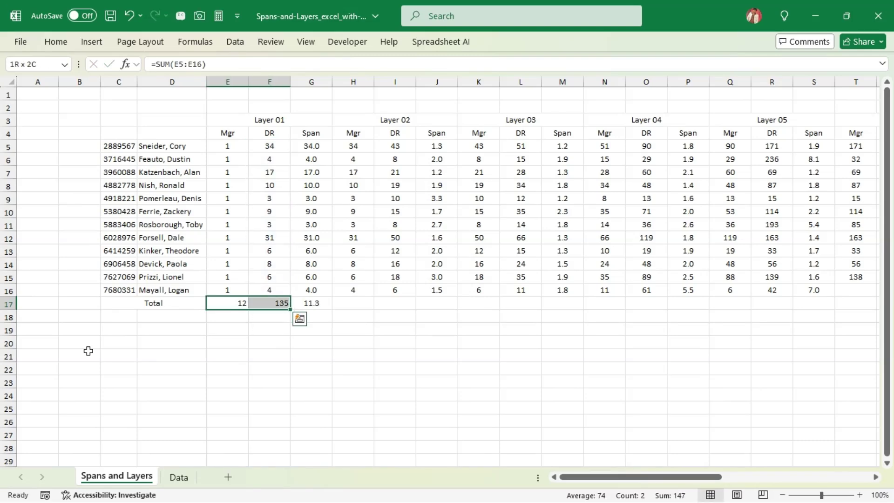
{"action": "key", "text": "Up"}
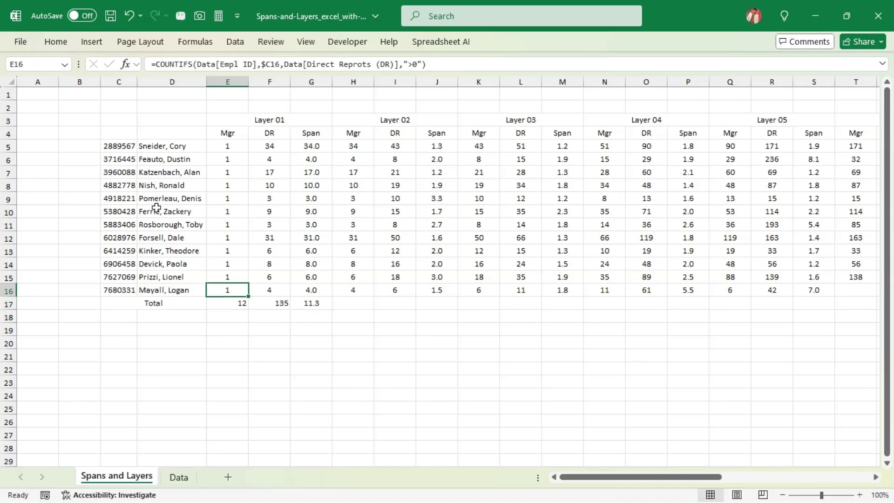
{"action": "key", "text": "shift+Right"}
{"action": "key", "text": "shift+Right"}
{"action": "key", "text": "ctrl+shift+Right"}
{"action": "key", "text": "ctrl+shift+Right"}
{"action": "key", "text": "ctrl+shift+Right"}
{"action": "key", "text": "ctrl+shift+Right"}
{"action": "key", "text": "ctrl+shift+Right"}
{"action": "key", "text": "ctrl+shift+Right"}
{"action": "key", "text": "ctrl+shift+Right"}
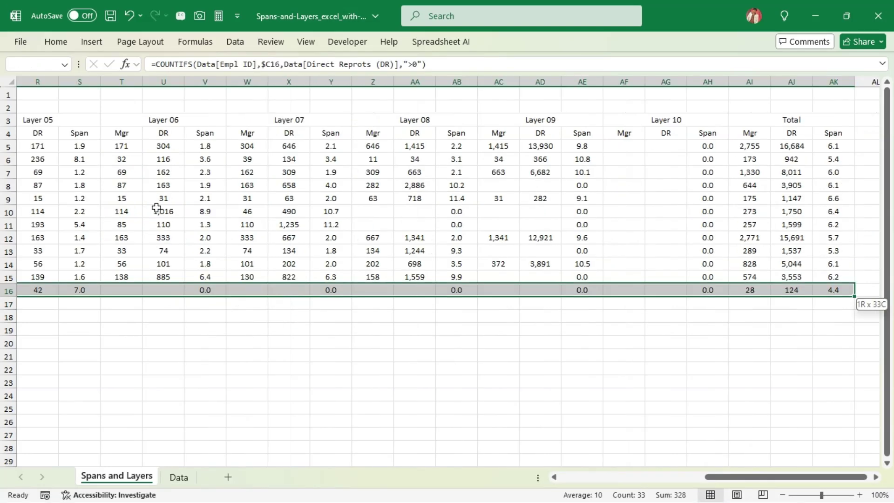
{"action": "key", "text": "ctrl+c"}
{"action": "key", "text": "Down"}
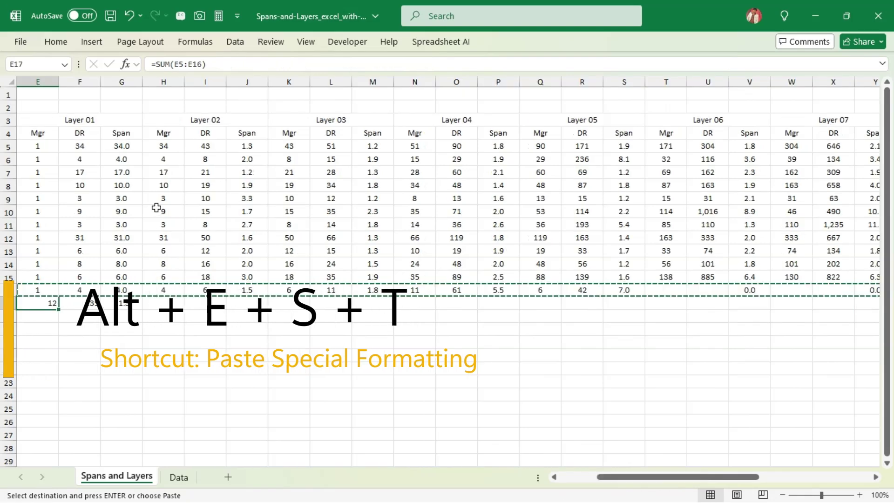
{"action": "key", "text": "alt+e"}
{"action": "key", "text": "s"}
{"action": "key", "text": "t"}
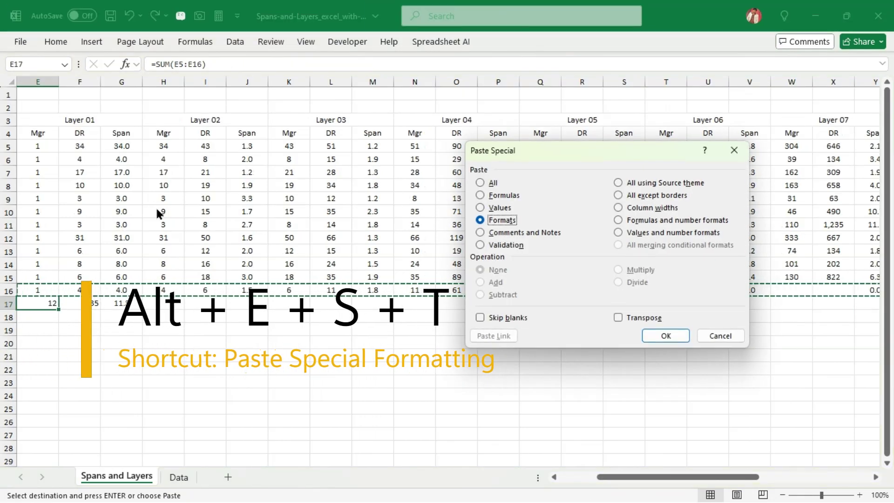
{"action": "key", "text": "Return"}
{"action": "key", "text": "Escape"}
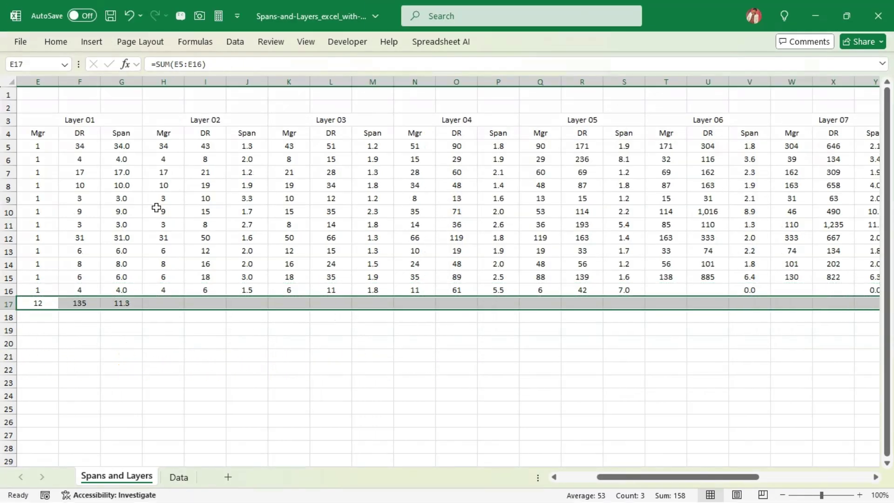
- Copy the Layer 01 total formulas in E17:G17 to the Layer 02 cells starting at H17
{"action": "key", "text": "Left"}
{"action": "key", "text": "Right"}
{"action": "key", "text": "shift+Right"}
{"action": "key", "text": "shift+Right"}
{"action": "key", "text": "shift+Right"}
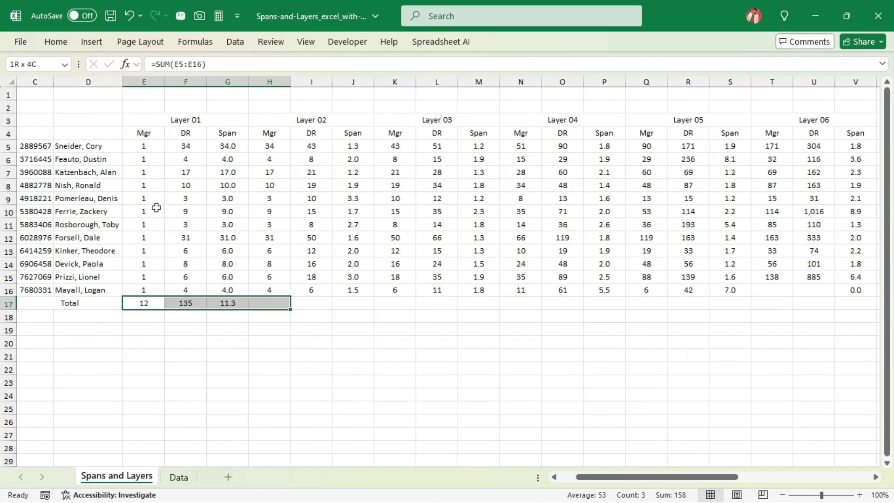
{"action": "key", "text": "shift+Left"}
{"action": "key", "text": "ctrl+c"}
{"action": "key", "text": "Right"}
{"action": "key", "text": "Right"}
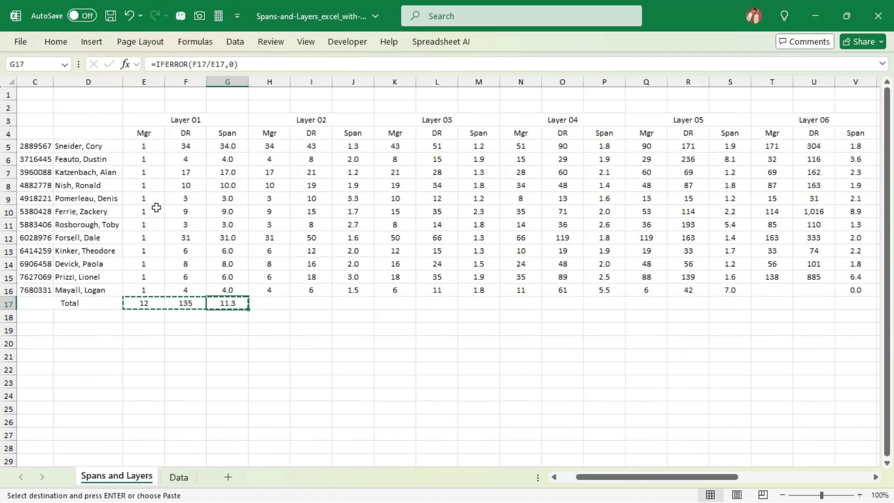
{"action": "key", "text": "Right"}
{"action": "key", "text": "ctrl+v"}
- Paste the copied total formulas into row 17 for Layers 03, 04 and 05
{"action": "key", "text": "Right"}
{"action": "key", "text": "Right"}
{"action": "key", "text": "Right"}
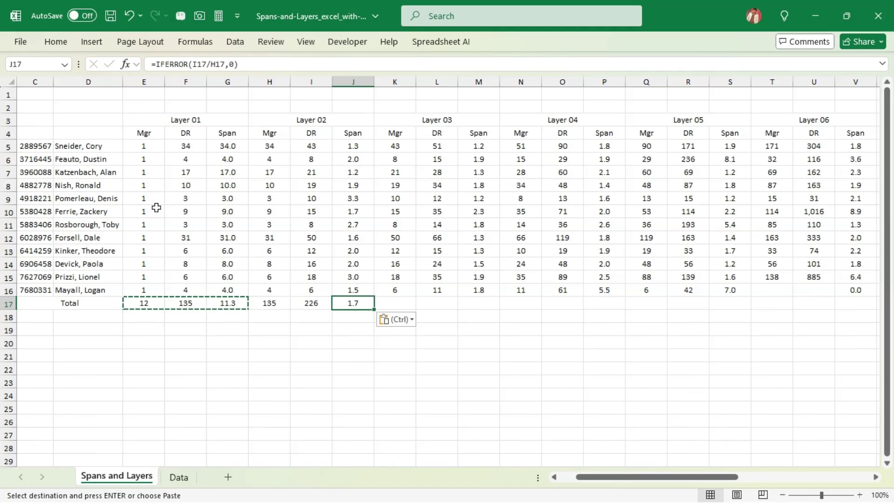
{"action": "key", "text": "ctrl+v"}
{"action": "key", "text": "Right"}
{"action": "key", "text": "Right"}
{"action": "key", "text": "Right"}
{"action": "key", "text": "ctrl+v"}
{"action": "key", "text": "Right"}
{"action": "key", "text": "Right"}
{"action": "key", "text": "Right"}
{"action": "key", "text": "ctrl+v"}
- Paste the copied total formulas into row 17 for Layers 06, 07 and 08
{"action": "key", "text": "Right"}
{"action": "key", "text": "Right"}
{"action": "key", "text": "Right"}
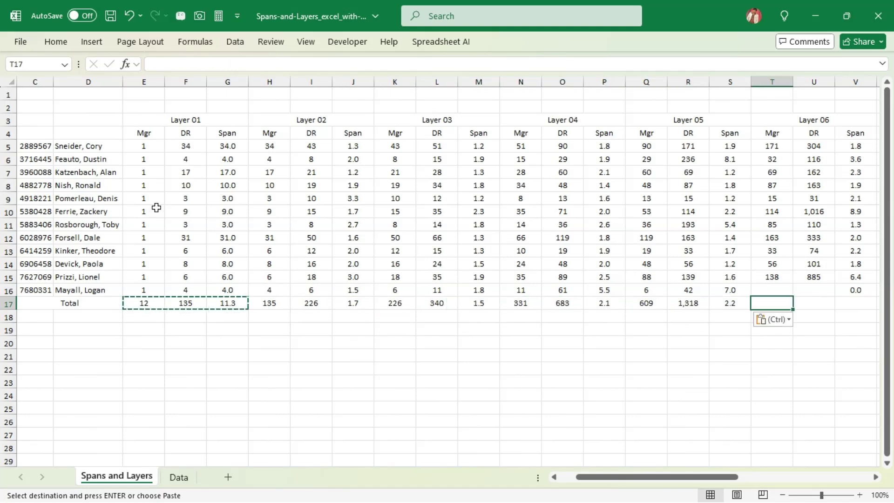
{"action": "key", "text": "ctrl+v"}
{"action": "key", "text": "Right"}
{"action": "key", "text": "Right"}
{"action": "key", "text": "Right"}
{"action": "key", "text": "ctrl+v"}
{"action": "key", "text": "Right"}
{"action": "key", "text": "Right"}
{"action": "key", "text": "Right"}
{"action": "key", "text": "ctrl+v"}
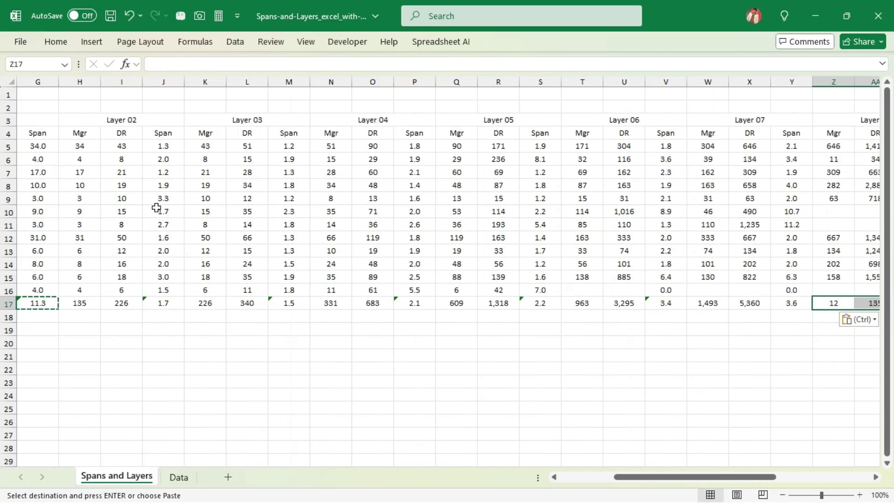
- Paste the copied total formulas into row 17 for Layer 09, Layer 10 and the Total block
{"action": "key", "text": "Right"}
{"action": "key", "text": "Right"}
{"action": "key", "text": "ctrl+v"}
{"action": "key", "text": "Right"}
{"action": "key", "text": "Right"}
{"action": "key", "text": "Right"}
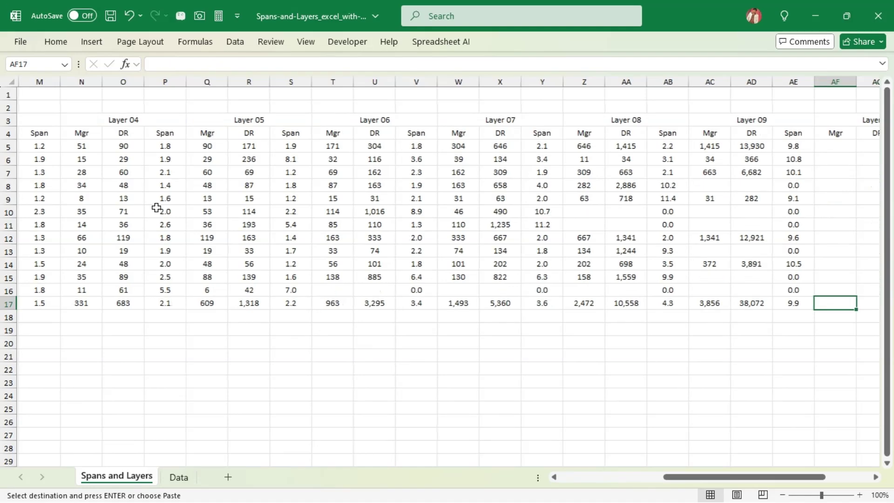
{"action": "key", "text": "ctrl+v"}
{"action": "key", "text": "Right"}
{"action": "key", "text": "Right"}
{"action": "key", "text": "Right"}
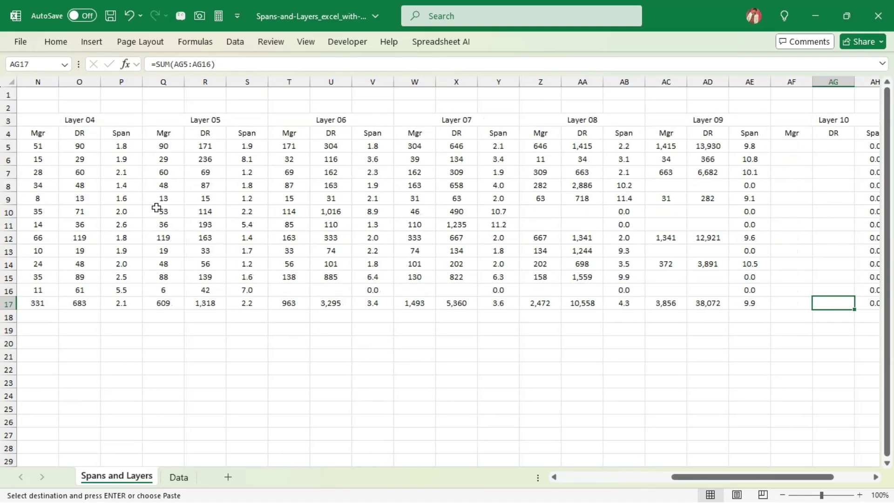
{"action": "key", "text": "ctrl+v"}
{"action": "key", "text": "Right"}
{"action": "key", "text": "Right"}
{"action": "key", "text": "Right"}
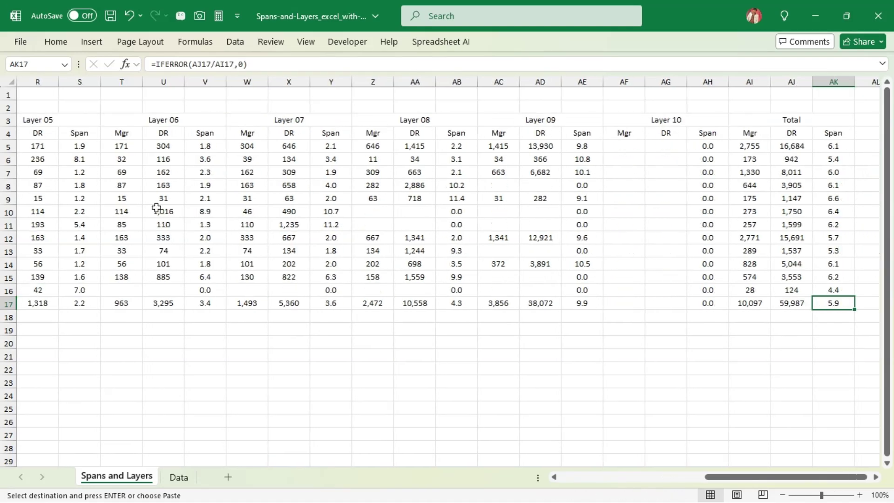
{"action": "key", "text": "Escape"}
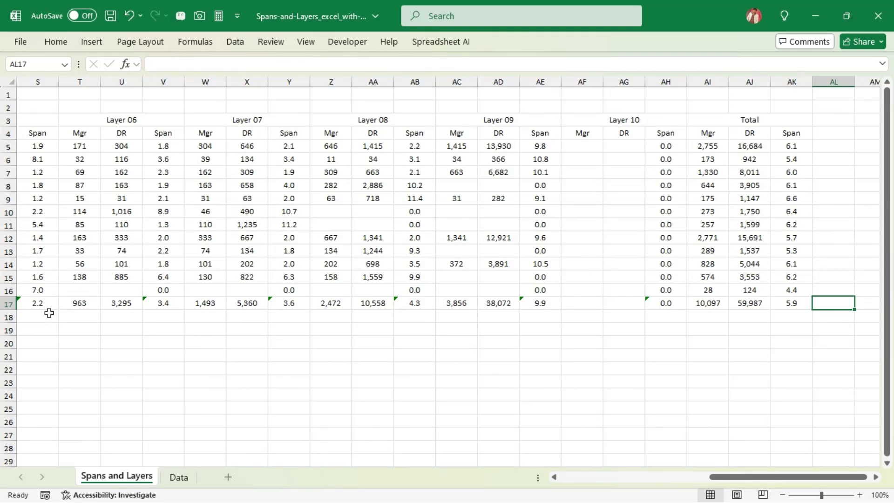
- Check the overall DR total in AJ17 and the top-level leaders listed in D5:D16
{"action": "left_click", "coordinate": [755, 300]}
{"action": "left_click", "coordinate": [745, 354]}
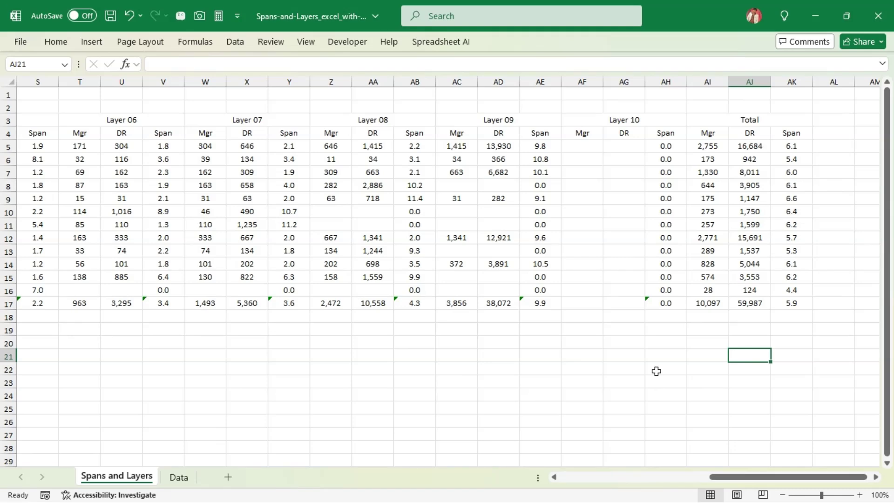
{"action": "left_click_drag", "start_coordinate": [713, 477], "coordinate": [565, 480]}
{"action": "left_click_drag", "start_coordinate": [179, 148], "coordinate": [180, 290]}
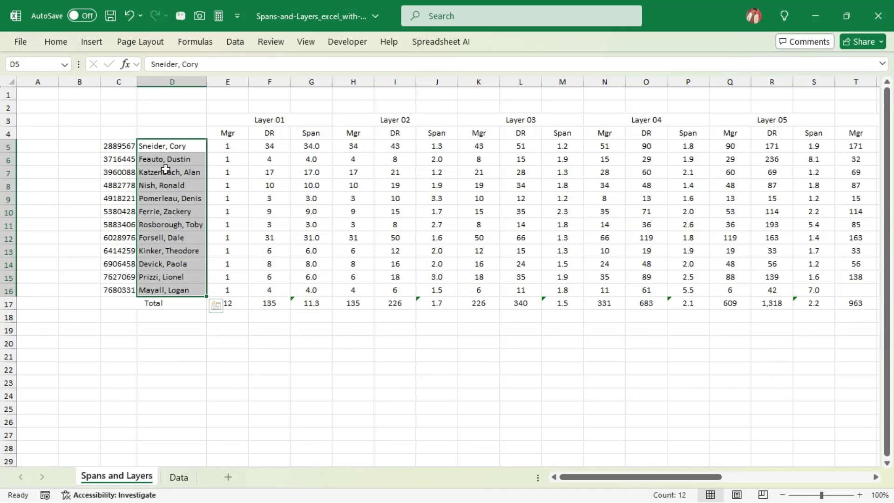
- Enter the headcount check formula =AJ17+12+1 in cell AJ21
{"action": "left_click_drag", "start_coordinate": [558, 481], "coordinate": [707, 477]}
{"action": "left_click", "coordinate": [784, 357]}
{"action": "type", "text": "="}
{"action": "key", "text": "Up"}
{"action": "key", "text": "Up"}
{"action": "key", "text": "Up"}
{"action": "key", "text": "Up"}
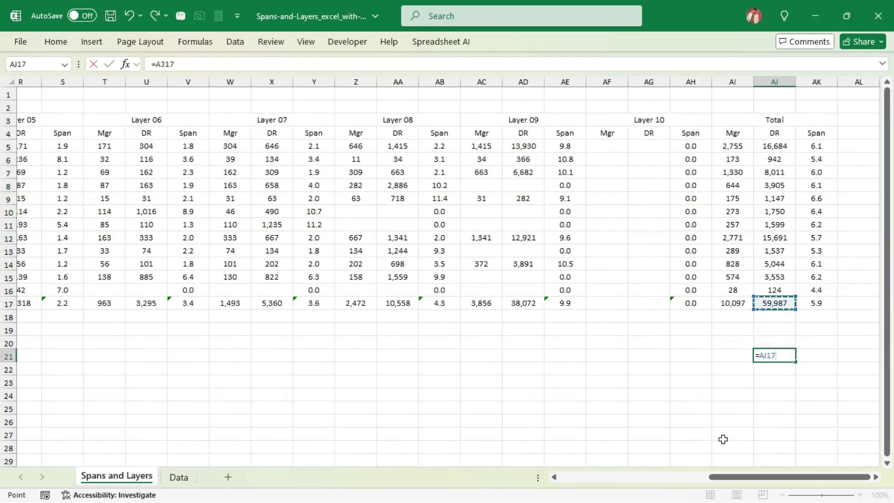
{"action": "type", "text": "+12+"}
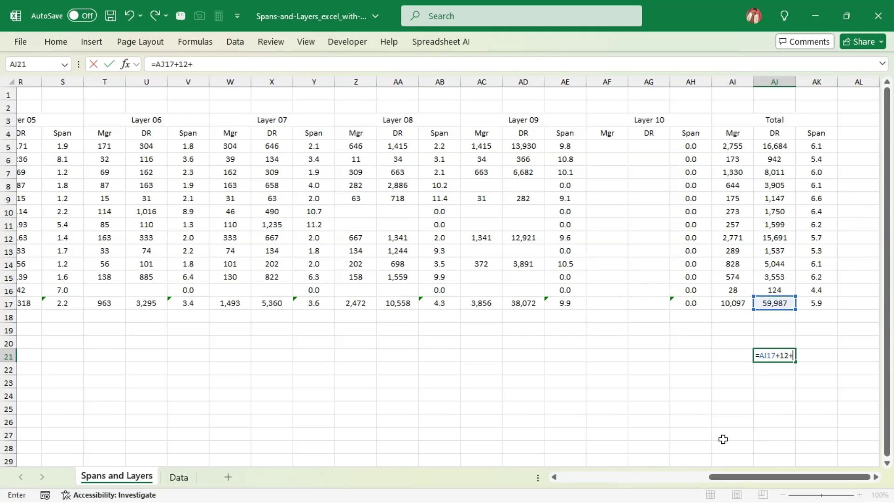
{"action": "type", "text": "1"}
{"action": "key", "text": "ctrl+Return"}
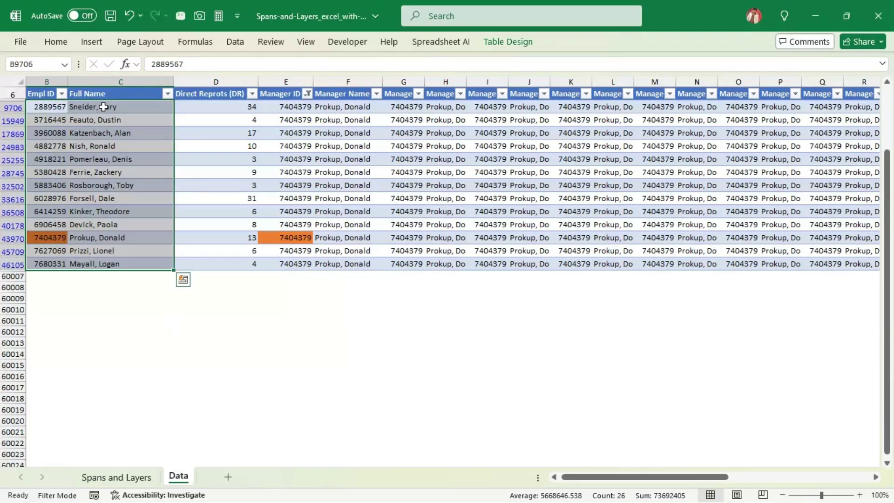
- Clear the Manager ID filter on the Data sheet, check the record count of the Full Name column, and return to A1
{"action": "left_click", "coordinate": [103, 107]}
{"action": "key", "text": "alt"}
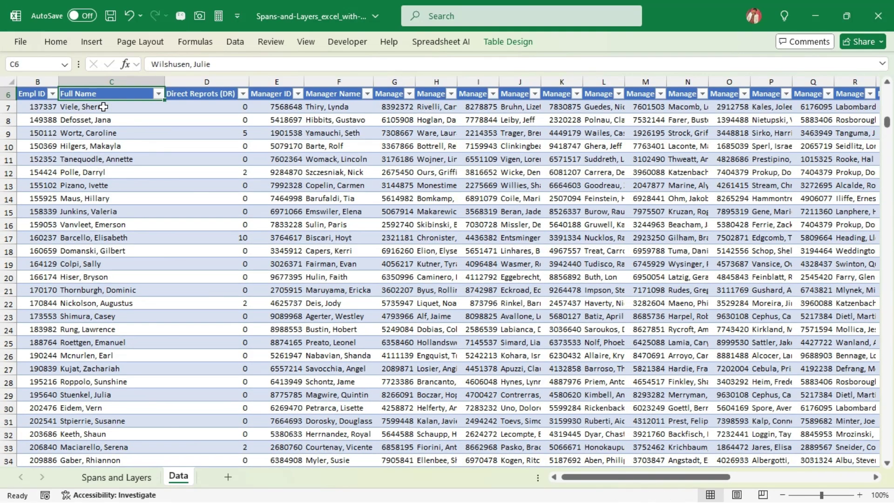
{"action": "left_click", "coordinate": [103, 107]}
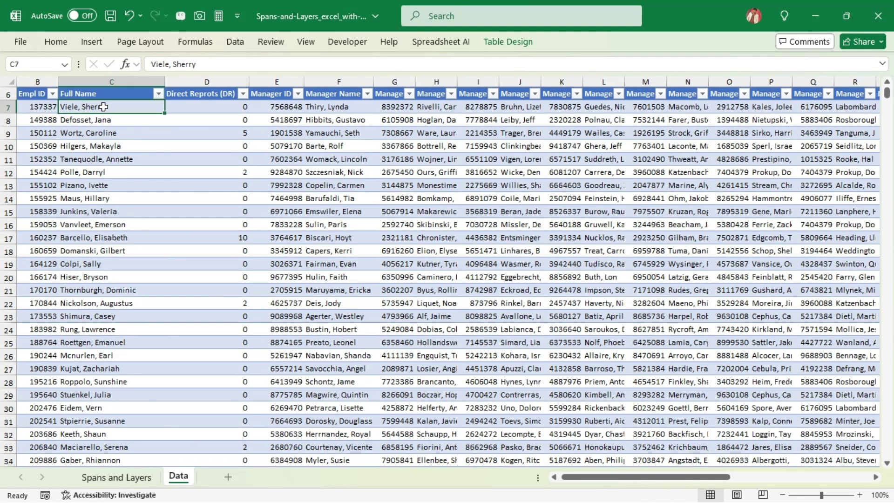
{"action": "key", "text": "ctrl+shift+Down"}
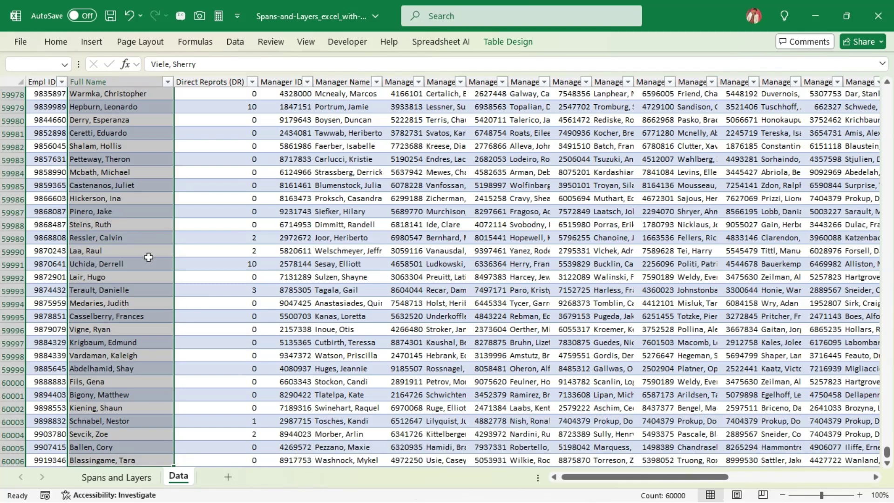
{"action": "key", "text": "Up"}
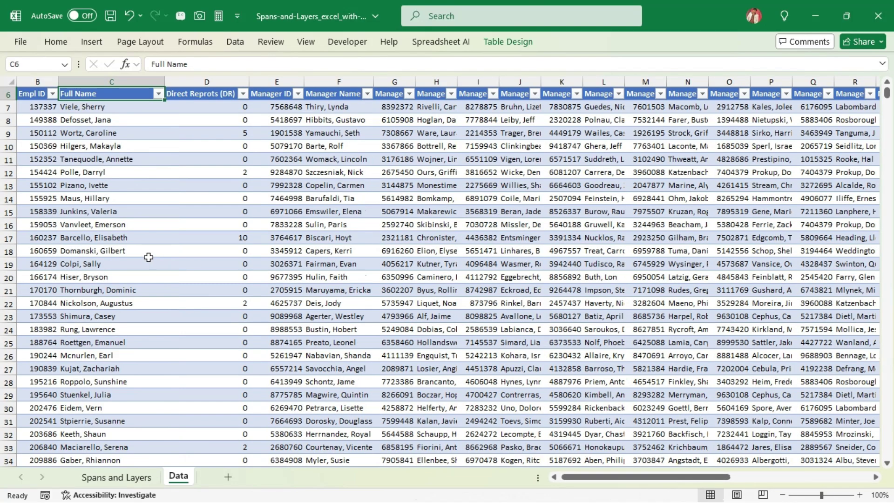
{"action": "key", "text": "ctrl+Home"}
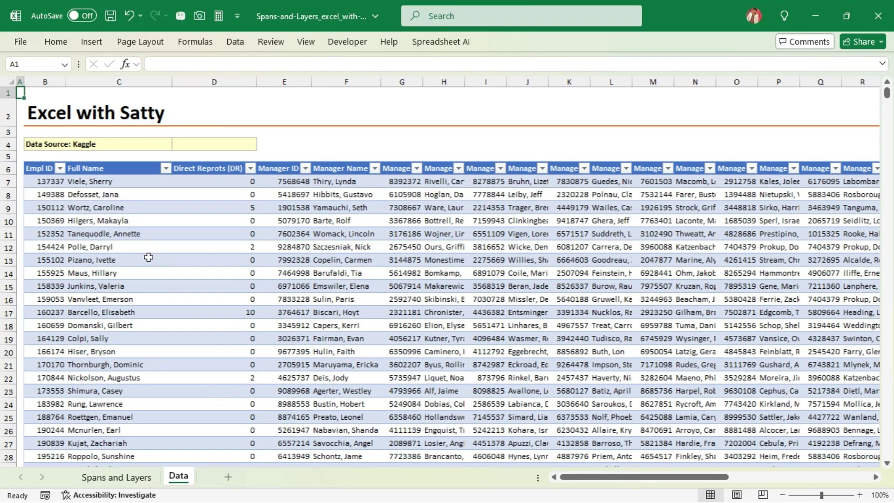
- Return to the Spans and Layers sheet and delete the headcount check formula from cell AJ21
{"action": "key", "text": "ctrl+Page_Up"}
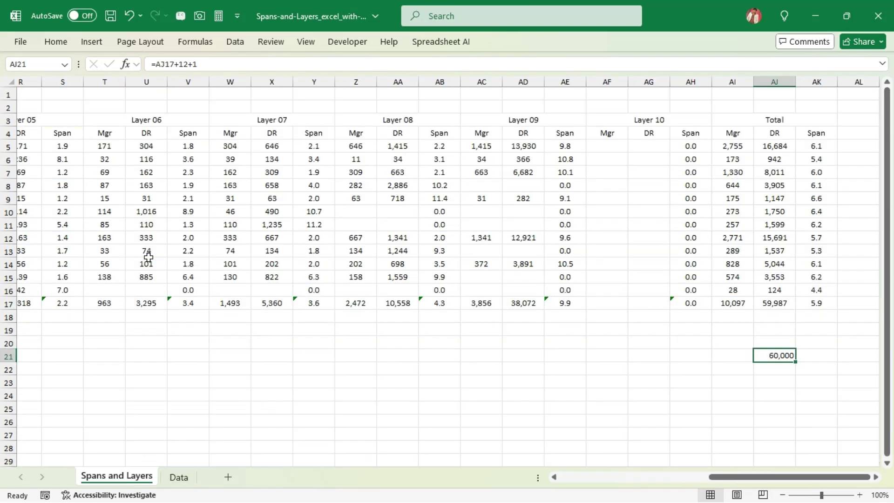
{"action": "key", "text": "Delete"}
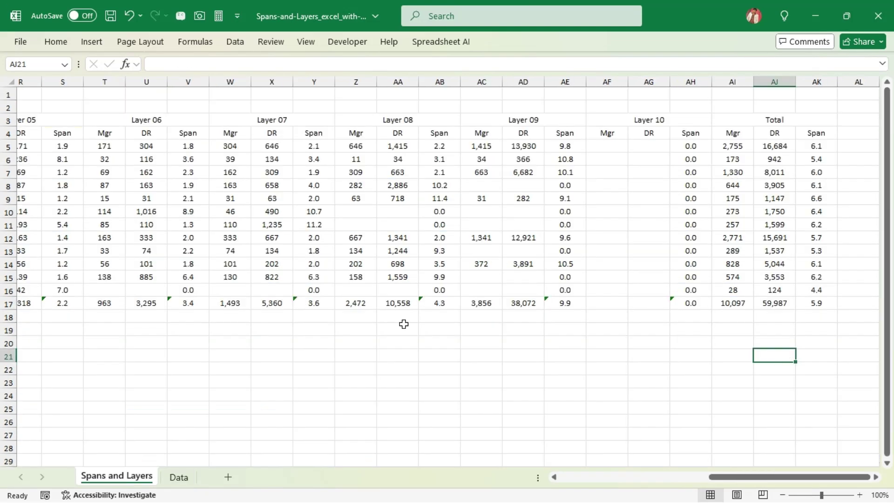
- Bold the layer headings and the Mgr, DR and Span labels in rows 3 and 4 from column E onward
{"action": "left_click_drag", "start_coordinate": [740, 481], "coordinate": [580, 492]}
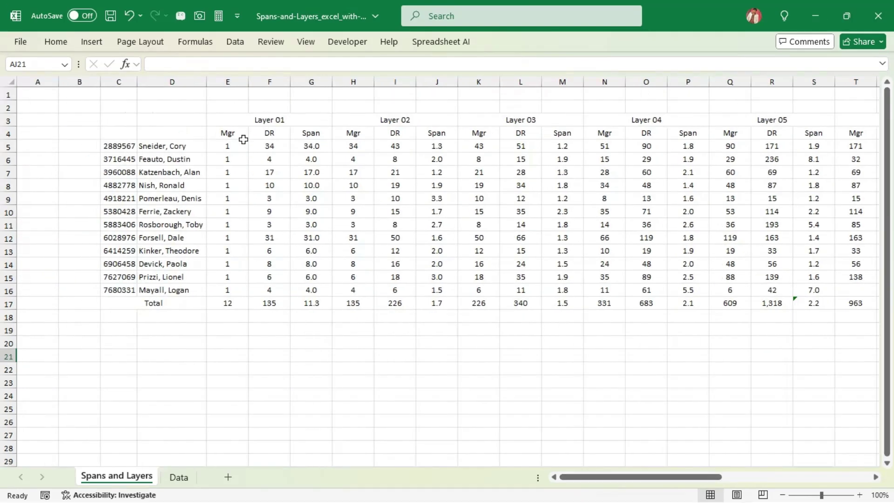
{"action": "left_click", "coordinate": [237, 121]}
{"action": "left_click_drag", "start_coordinate": [237, 121], "coordinate": [852, 133]}
{"action": "key", "text": "ctrl+b"}
- Copy the top leader's name from Data cell AB7 into a merged, centered B5:B17 and set its font size to 18
{"action": "left_click_drag", "start_coordinate": [79, 147], "coordinate": [77, 305]}
{"action": "key", "text": "ctrl+Page_Down"}
{"action": "key", "text": "ctrl+Right"}
{"action": "key", "text": "Down"}
{"action": "key", "text": "ctrl+c"}
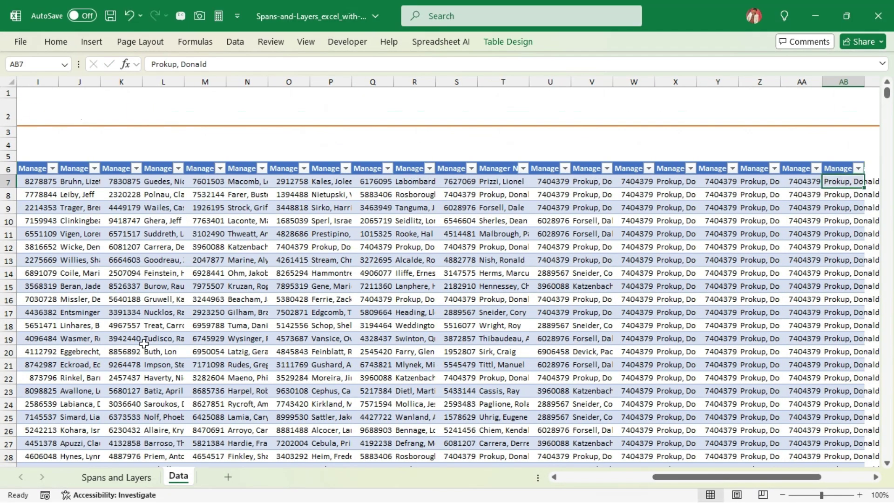
{"action": "key", "text": "ctrl+Page_Up"}
{"action": "key", "text": "ctrl+v"}
{"action": "left_click", "coordinate": [56, 42]}
{"action": "left_click", "coordinate": [200, 70]}
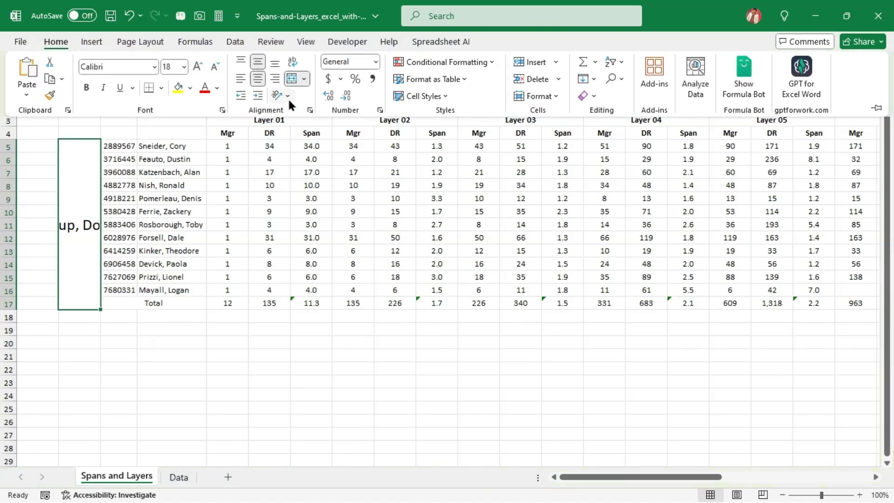
- Rotate the top leader's name in merged cell B5:B17 so it reads vertically upward
{"action": "left_click", "coordinate": [222, 110]}
{"action": "left_click", "coordinate": [499, 95]}
{"action": "left_click", "coordinate": [743, 125]}
{"action": "left_click", "coordinate": [694, 365]}
- Give the merged leader cell B5:B17 a blue fill and white font
{"action": "left_click", "coordinate": [56, 42]}
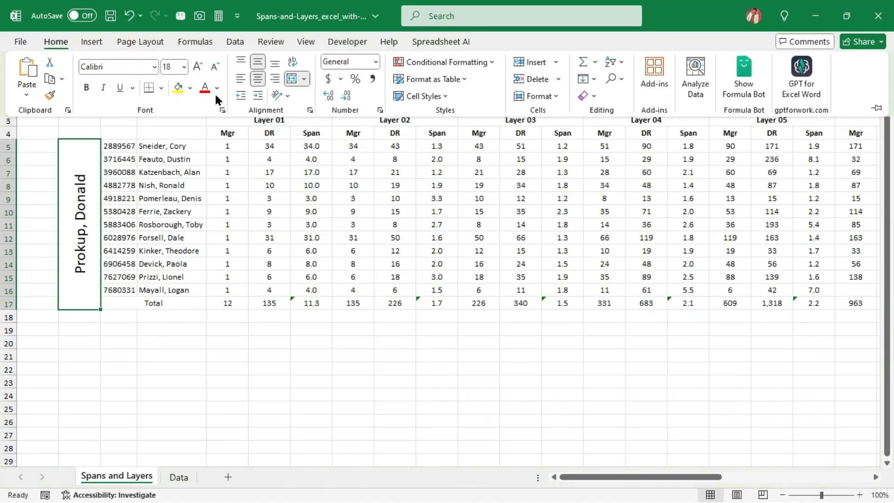
{"action": "left_click", "coordinate": [189, 88]}
{"action": "left_click", "coordinate": [219, 108]}
{"action": "left_click", "coordinate": [215, 88]}
{"action": "left_click", "coordinate": [203, 108]}
- Apply the same blue fill and white font to the header rows 3 and 4 from column B across the table
{"action": "left_click_drag", "start_coordinate": [79, 120], "coordinate": [87, 132]}
{"action": "key", "text": "ctrl+shift+Right"}
{"action": "left_click", "coordinate": [55, 41]}
{"action": "left_click", "coordinate": [189, 89]}
{"action": "left_click", "coordinate": [215, 89]}
- Format the Total row 17 from column C onward in bold with a light grey fill
{"action": "left_click", "coordinate": [122, 304]}
{"action": "key", "text": "ctrl+shift+Right"}
{"action": "left_click", "coordinate": [55, 41]}
{"action": "left_click", "coordinate": [189, 89]}
{"action": "left_click", "coordinate": [183, 133]}
- Merge and center cells C3:D4 and enter the heading Senior Leadership
{"action": "left_click_drag", "start_coordinate": [118, 120], "coordinate": [173, 134]}
{"action": "left_click", "coordinate": [56, 41]}
{"action": "left_click", "coordinate": [291, 77]}
{"action": "type", "text": "Senior Lead"}
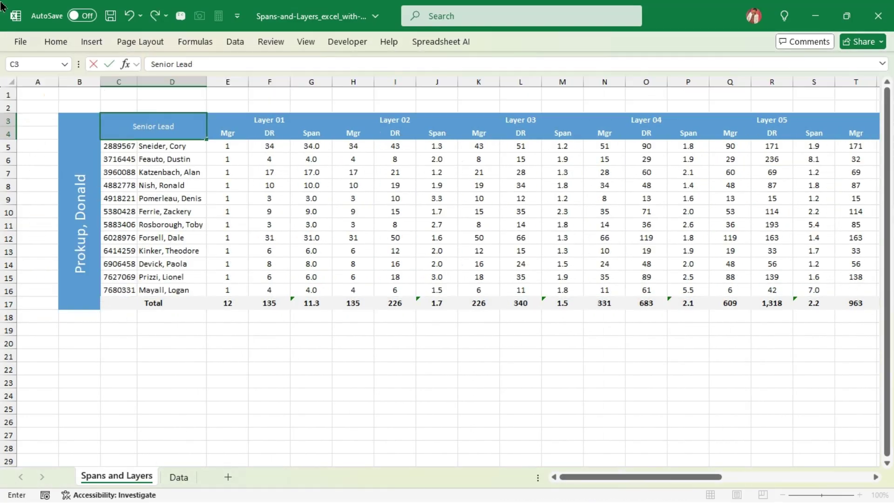
{"action": "type", "text": "ership"}
{"action": "key", "text": "Return"}
- Apply light cell borders to the whole table B3:AK17 and narrow column A
{"action": "left_click", "coordinate": [77, 124]}
{"action": "key", "text": "ctrl+shift+Right"}
{"action": "key", "text": "ctrl+shift+Right"}
{"action": "key", "text": "ctrl+shift+Down"}
{"action": "key", "text": "ctrl+shift+Right"}
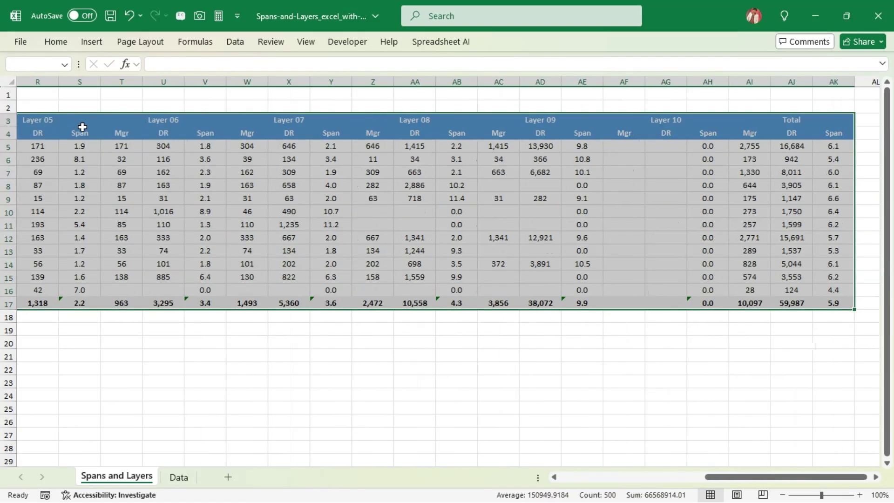
{"action": "key", "text": "ctrl+BackSpace"}
{"action": "key", "text": "ctrl+1"}
{"action": "left_click", "coordinate": [574, 94]}
{"action": "left_click", "coordinate": [487, 202]}
{"action": "key", "text": "Return"}
{"action": "left_click_drag", "start_coordinate": [59, 82], "coordinate": [26, 82]}
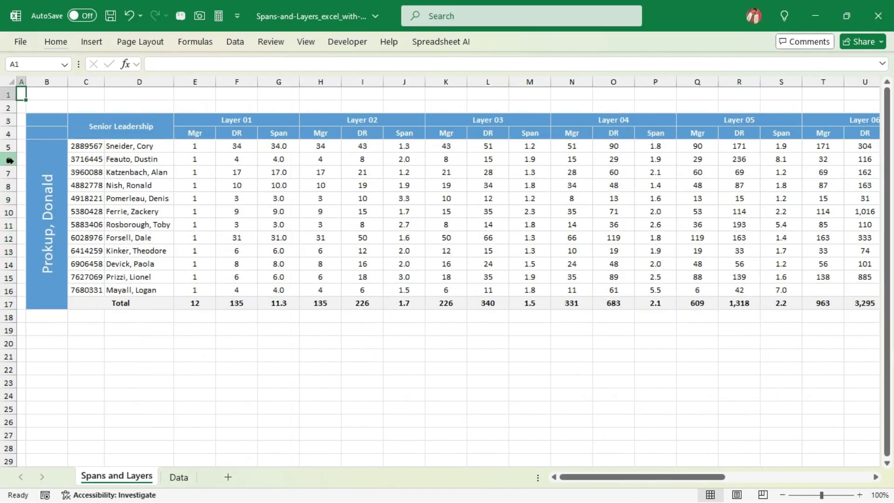
- Insert four blank rows above the table at row 3
{"action": "left_click", "coordinate": [8, 121]}
{"action": "key", "text": "ctrl+shift+plus"}
{"action": "key", "text": "ctrl+shift+plus"}
{"action": "key", "text": "ctrl+shift+plus"}
{"action": "key", "text": "ctrl+shift+plus"}
- Enter the title Spans and Layers in cell B2 and enlarge its font
{"action": "left_click", "coordinate": [47, 107]}
{"action": "type", "text": "Spans and Layers"}
{"action": "left_click", "coordinate": [56, 42]}
{"action": "left_click", "coordinate": [193, 66]}
{"action": "left_click", "coordinate": [194, 66]}
- Add an orange bottom border under the title across B2:T2
{"action": "left_click_drag", "start_coordinate": [47, 115], "coordinate": [825, 115]}
{"action": "key", "text": "ctrl+1"}
{"action": "left_click", "coordinate": [523, 175]}
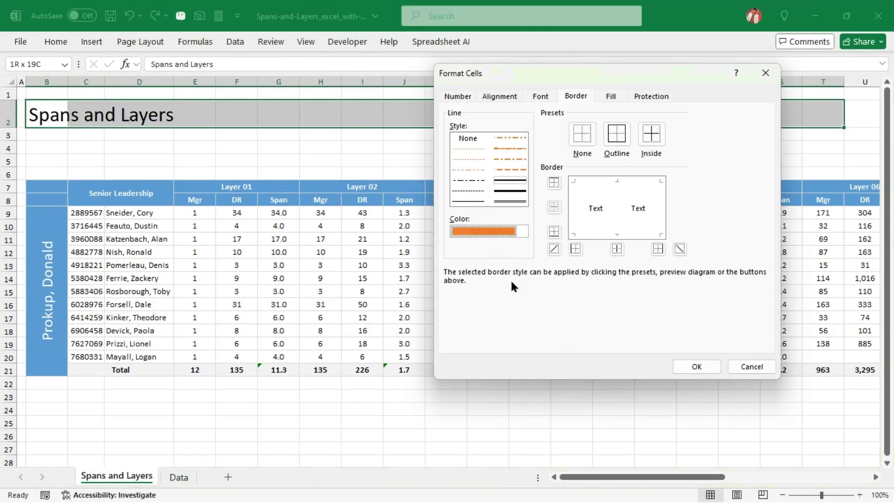
{"action": "left_click", "coordinate": [514, 284]}
{"action": "left_click", "coordinate": [551, 227]}
{"action": "left_click", "coordinate": [694, 366]}
- Insert one more blank row between the title and the table at row 5
{"action": "left_click", "coordinate": [239, 160]}
{"action": "key", "text": "shift+space"}
{"action": "key", "text": "ctrl+shift+plus"}
- Enter the label Total Managers in cell AX5, well clear of the table
{"action": "scroll", "coordinate": [497, 439], "scroll_direction": "right", "scroll_amount": 10}
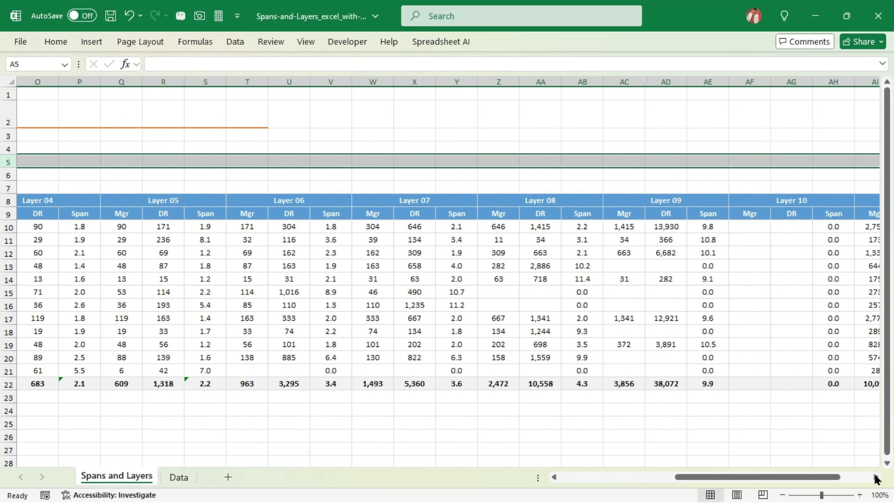
{"action": "left_click", "coordinate": [664, 184]}
{"action": "left_click", "coordinate": [713, 117]}
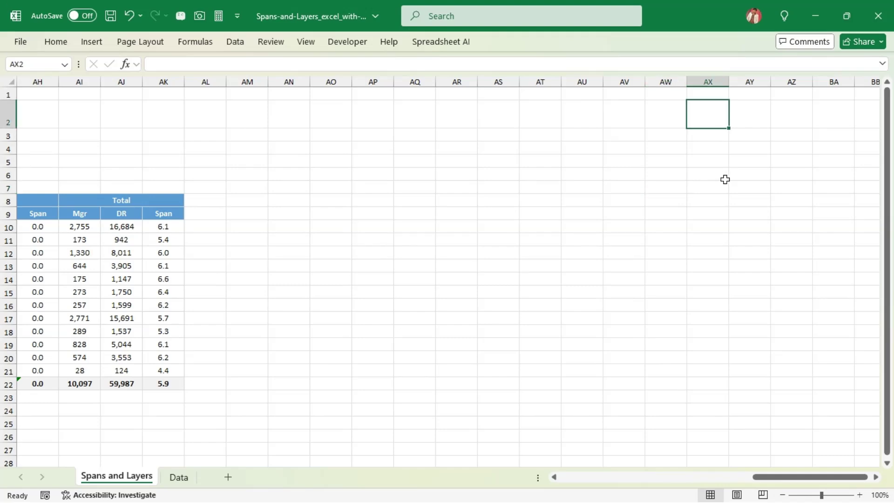
{"action": "left_click", "coordinate": [711, 159]}
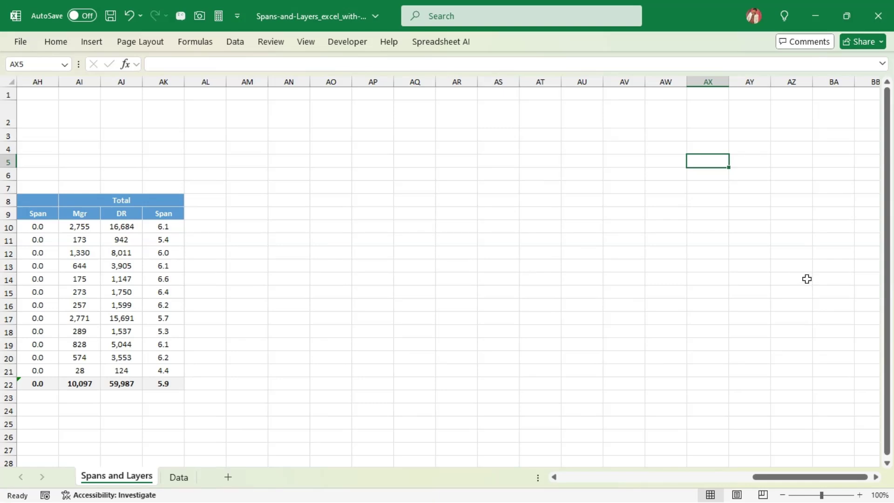
{"action": "type", "text": "Total "}
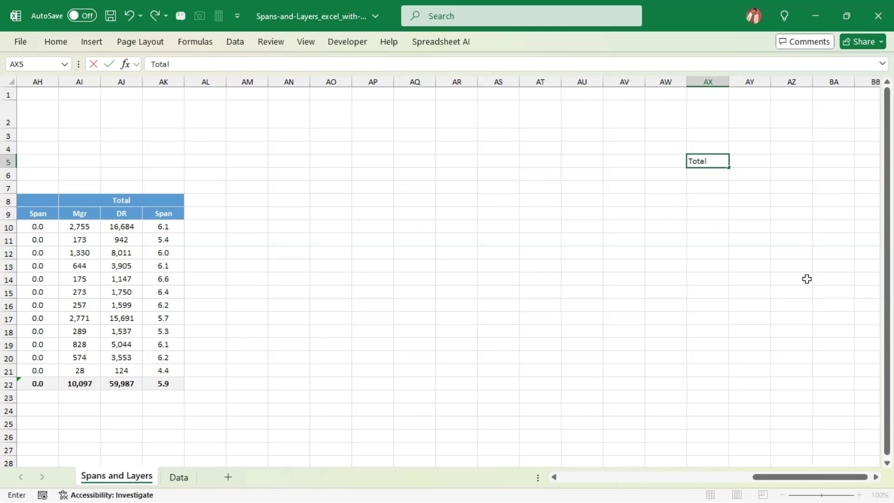
{"action": "type", "text": "Managers"}
{"action": "key", "text": "Return"}
- Enter the label Total Employees in cell AX6
{"action": "key", "text": "Up"}
{"action": "key", "text": "Down"}
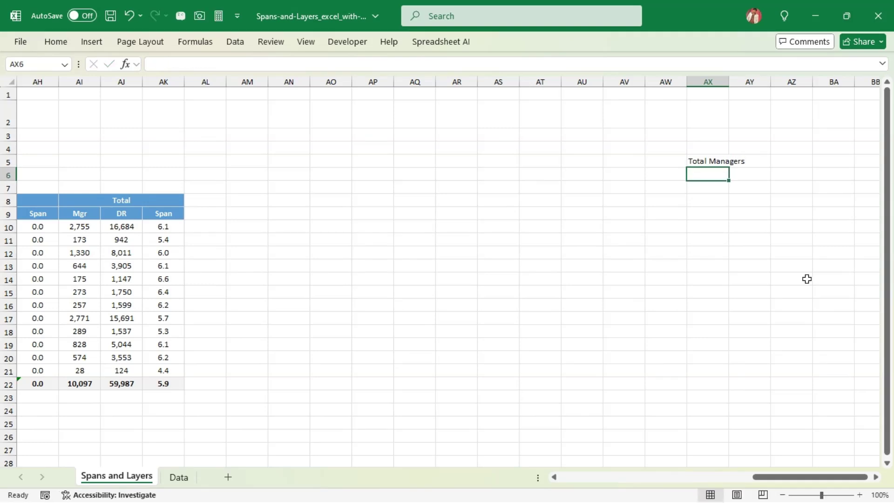
{"action": "type", "text": "Total"}
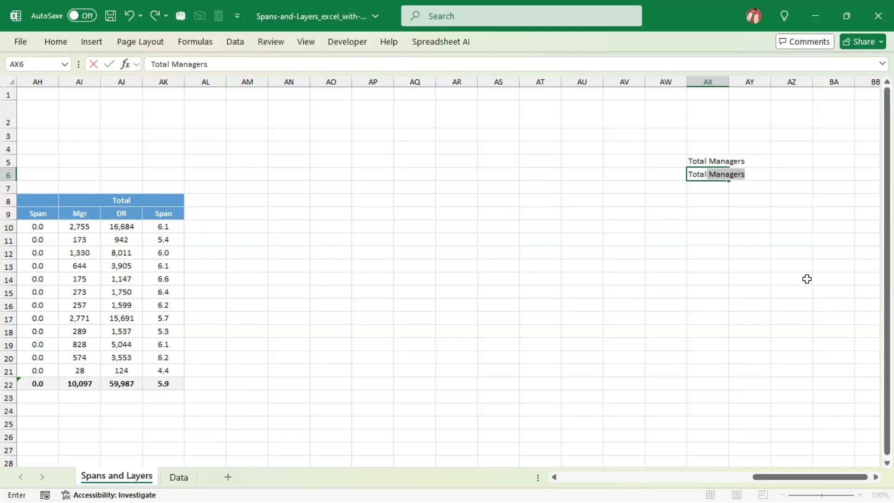
{"action": "type", "text": " Employee"}
{"action": "key", "text": "Return"}
{"action": "key", "text": "Return"}
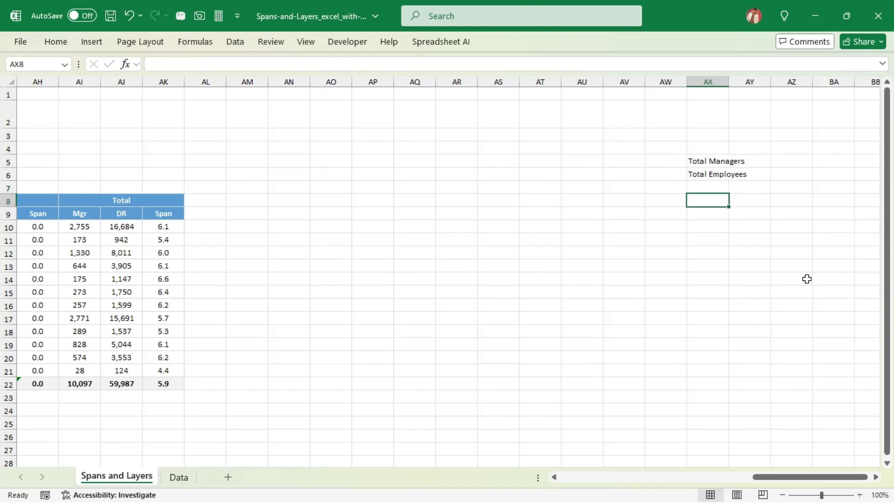
- Enter the label Average Span in cell AX7
{"action": "key", "text": "Up"}
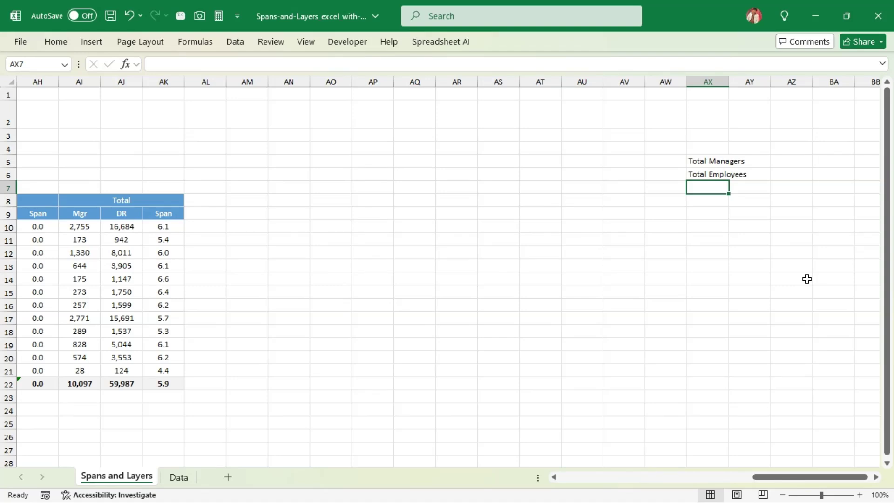
{"action": "type", "text": "Aver"}
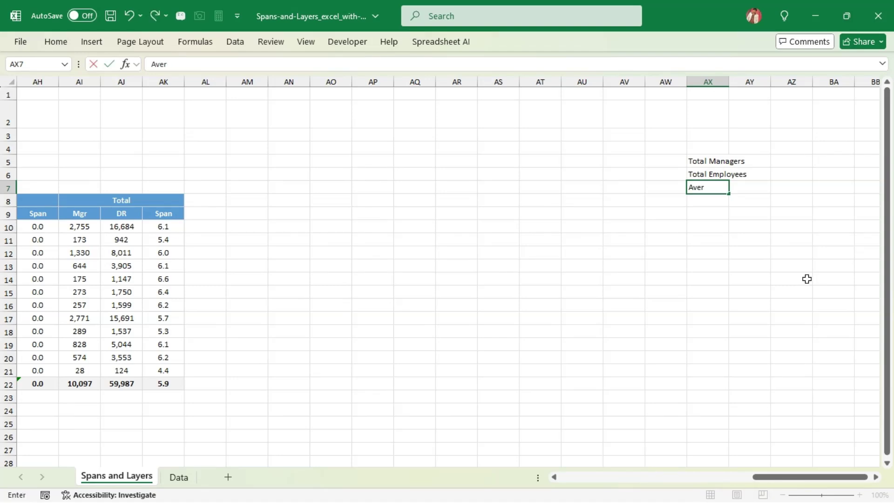
{"action": "type", "text": "age Spa"}
{"action": "key", "text": "Return"}
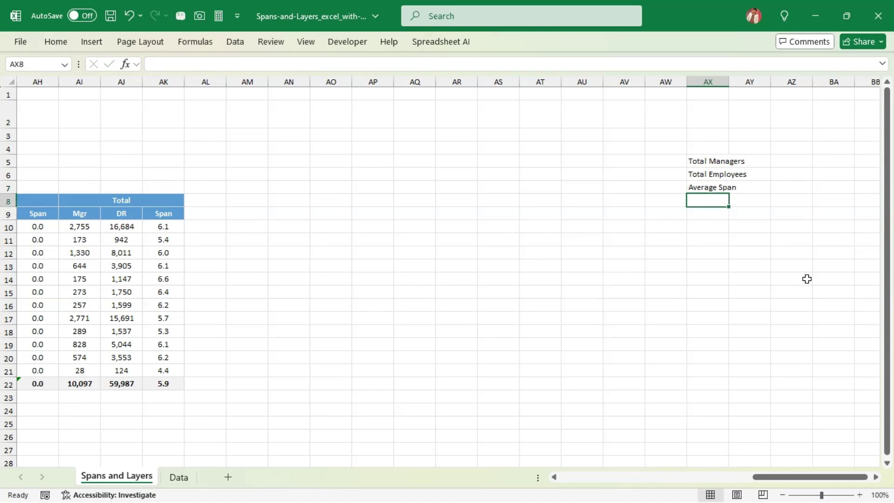
- Change the label in AX7 to Total Span by replacing its first word
{"action": "key", "text": "Up"}
{"action": "key", "text": "F2"}
{"action": "key", "text": "Home"}
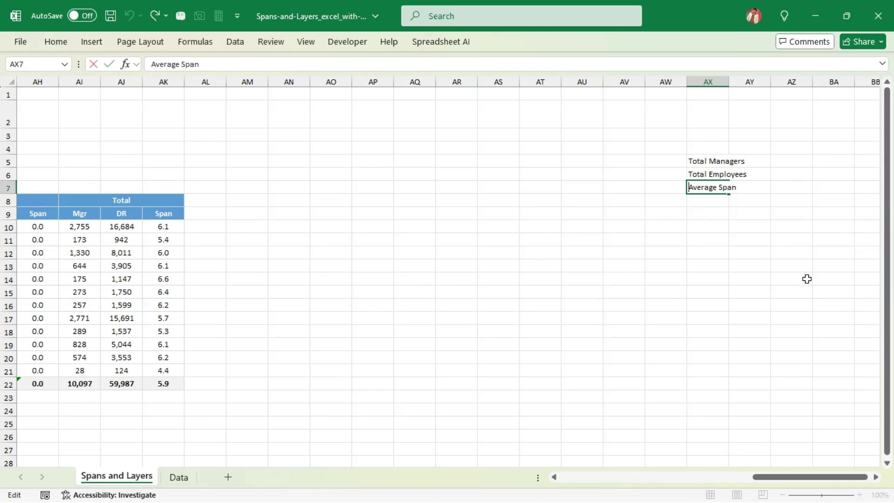
{"action": "key", "text": "Delete"}
{"action": "key", "text": "Delete"}
{"action": "key", "text": "Delete"}
{"action": "key", "text": "Delete"}
{"action": "key", "text": "Delete"}
{"action": "key", "text": "Delete"}
{"action": "key", "text": "Delete"}
{"action": "key", "text": "Delete"}
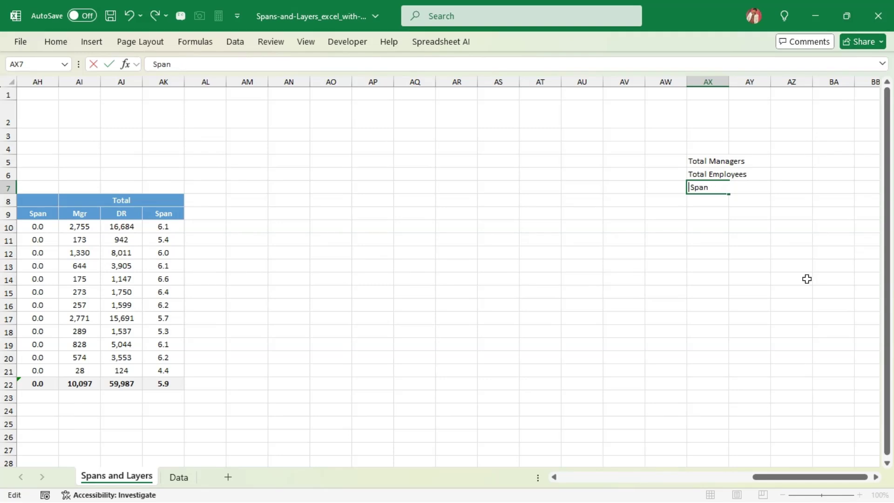
{"action": "type", "text": "Total"}
{"action": "key", "text": "Return"}
{"action": "key", "text": "Up"}
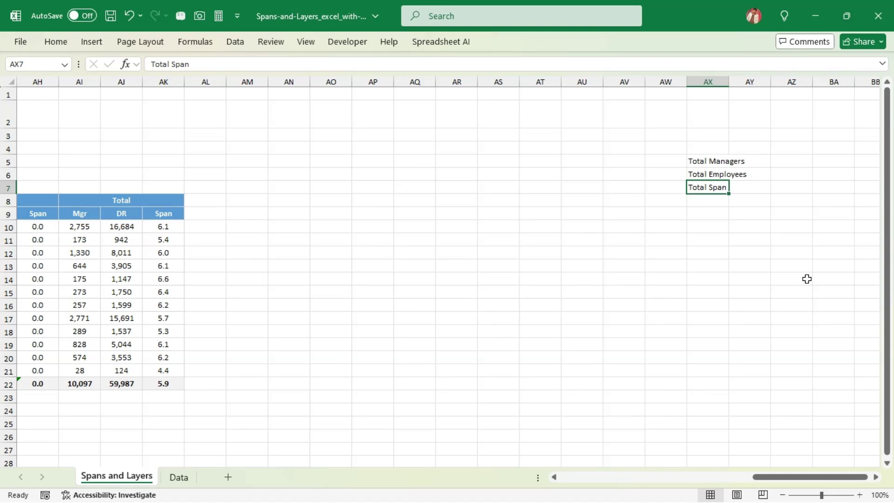
- Enter the label Total Layers in cell AX8
{"action": "key", "text": "Down"}
{"action": "type", "text": "Total "}
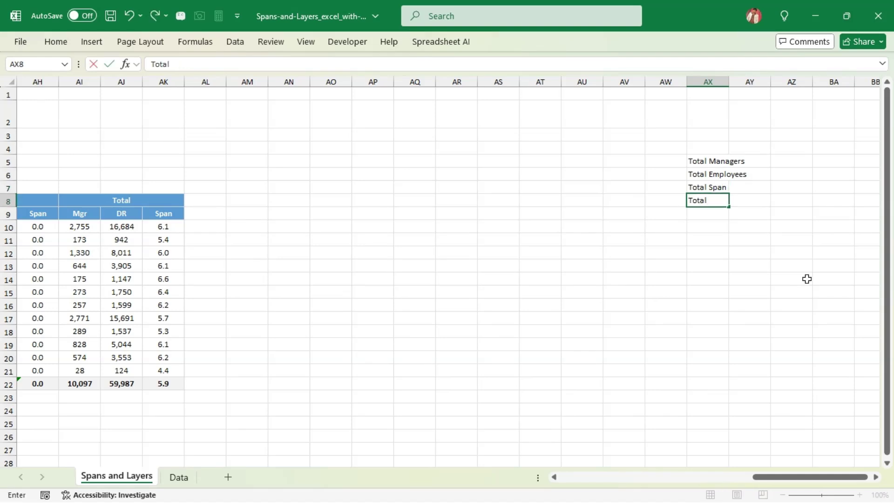
{"action": "type", "text": "Layers"}
{"action": "key", "text": "Return"}
{"action": "key", "text": "Up"}
{"action": "key", "text": "shift+Up"}
{"action": "key", "text": "shift+Up"}
{"action": "key", "text": "shift+Up"}
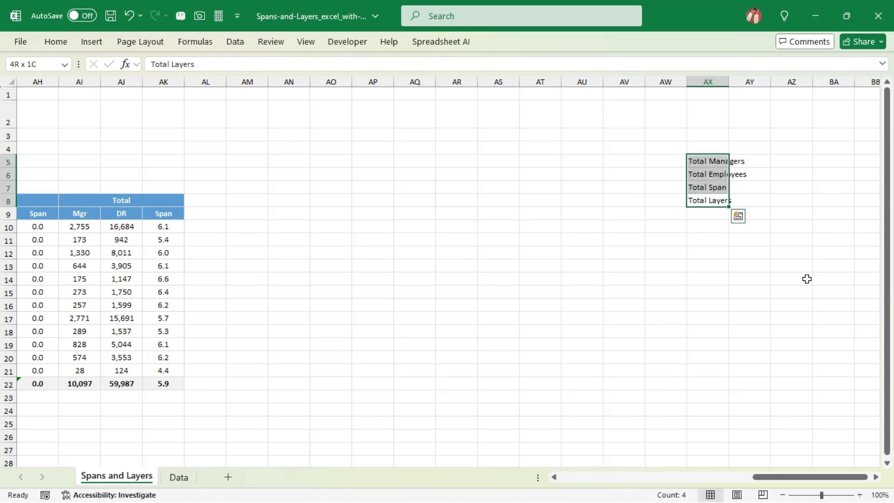
{"action": "left_click", "coordinate": [794, 266]}
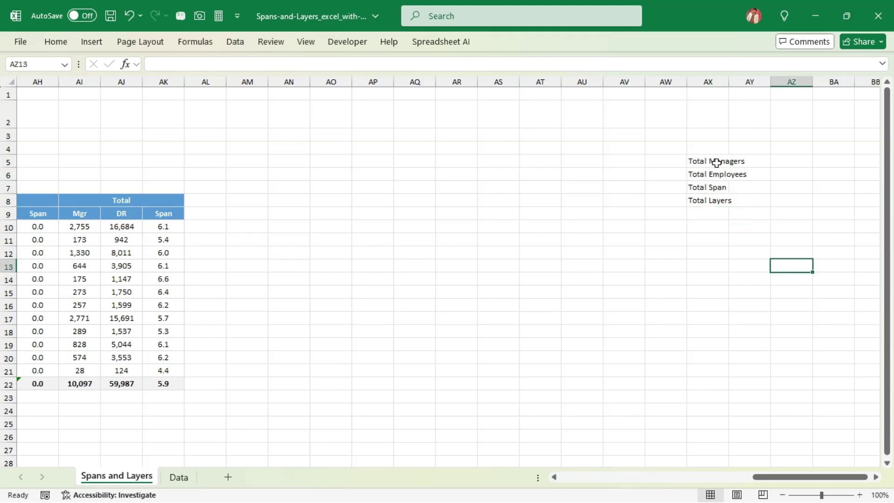
{"action": "left_click", "coordinate": [730, 93]}
{"action": "key", "text": "ctrl+Home"}
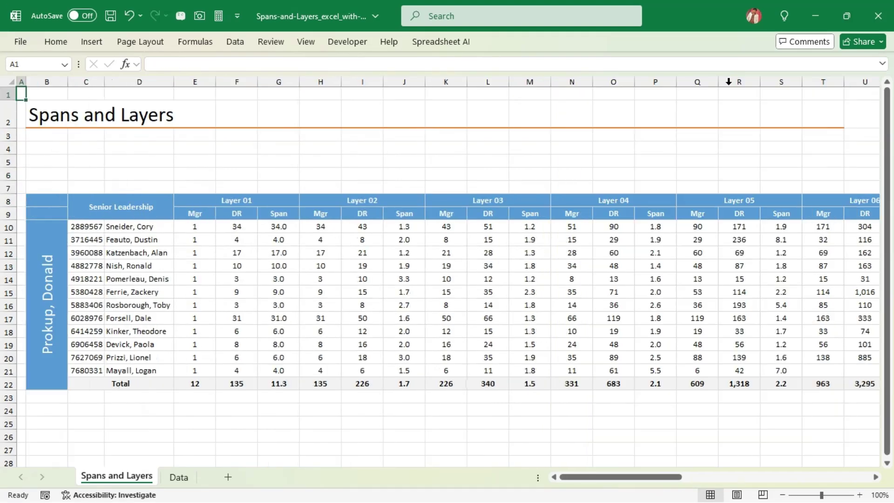
- Fit column AX to its labels and link AY5 to the grand total of managers with =AI22
{"action": "left_click_drag", "start_coordinate": [670, 479], "coordinate": [865, 451]}
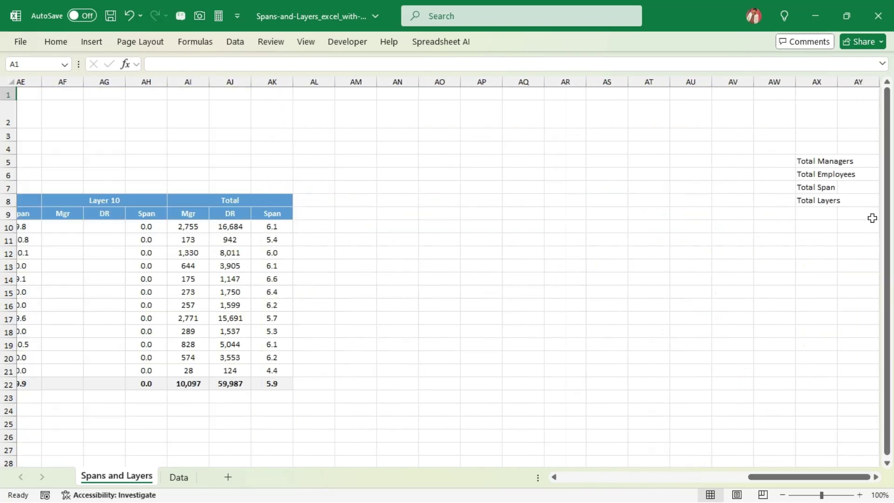
{"action": "double_click", "coordinate": [839, 87]}
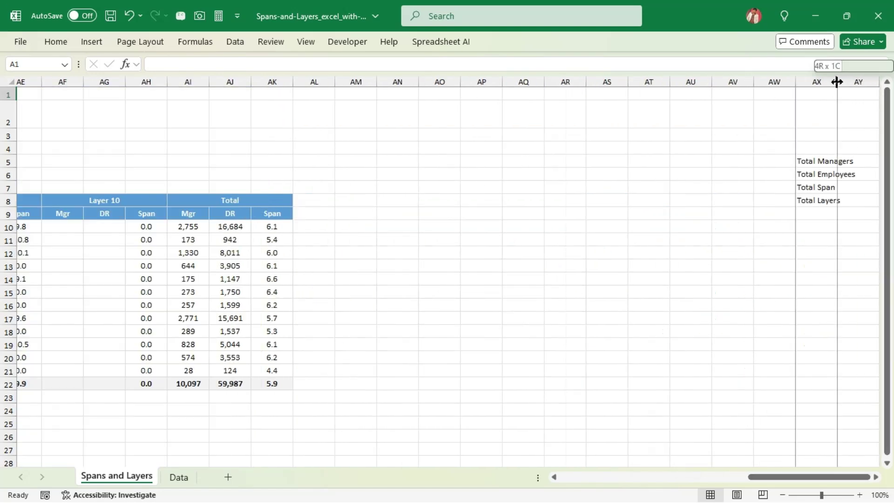
{"action": "left_click", "coordinate": [843, 159]}
{"action": "key", "text": "Right"}
{"action": "type", "text": "="}
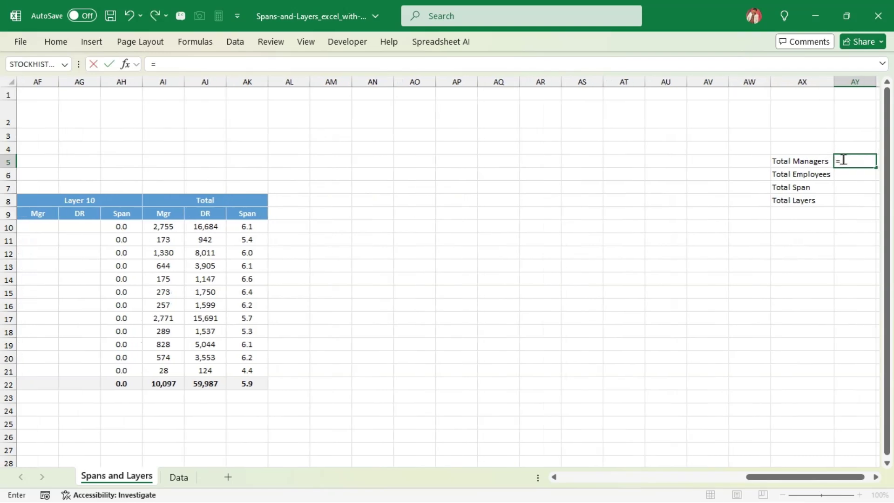
{"action": "left_click", "coordinate": [159, 383]}
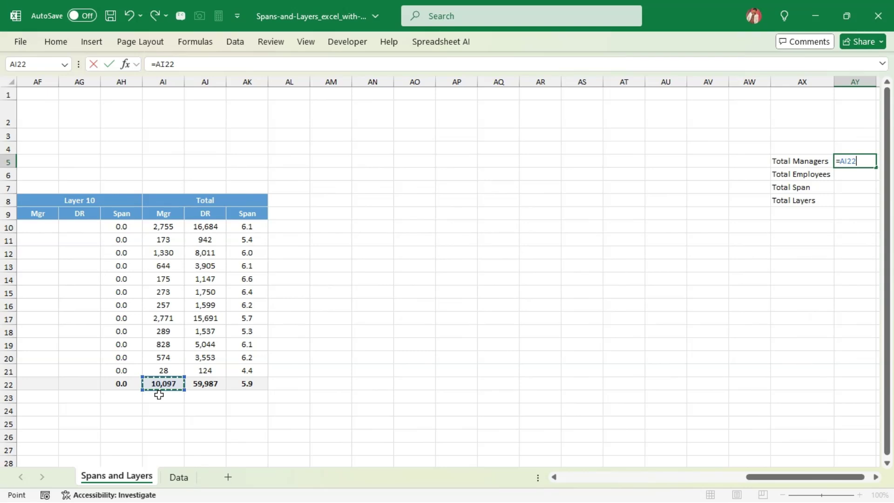
{"action": "key", "text": "Return"}
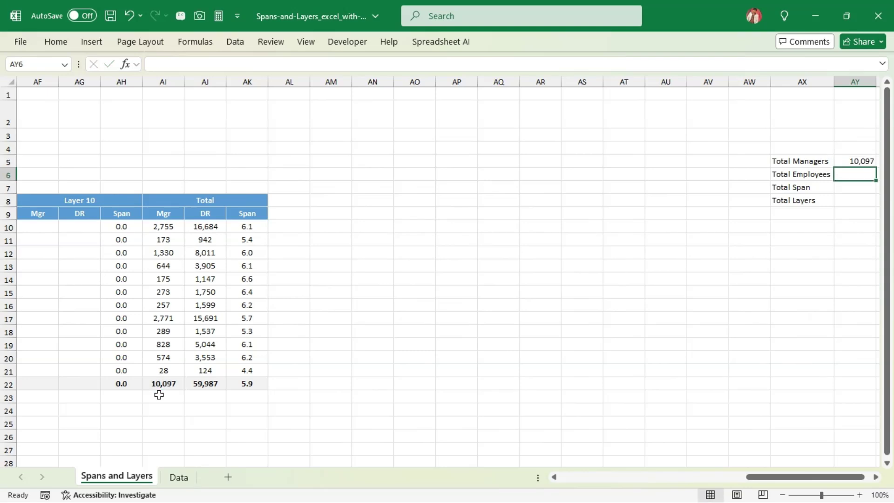
- Enter 60000 in AY6 as the total employees and paste only the formatting of AY5 onto it
{"action": "type", "text": "60000"}
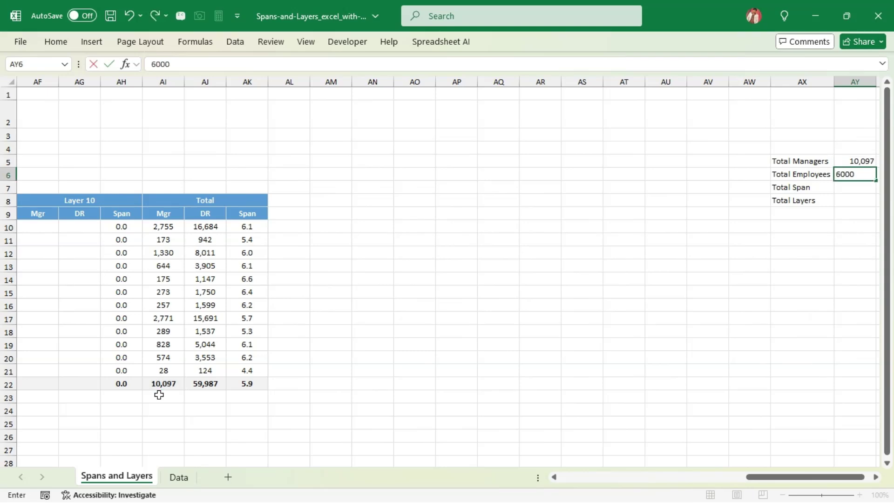
{"action": "key", "text": "Return"}
{"action": "key", "text": "Up"}
{"action": "key", "text": "Up"}
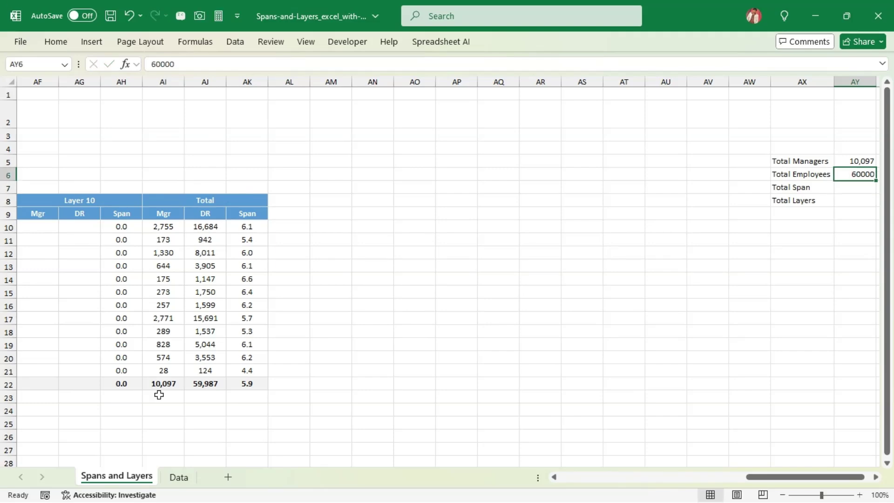
{"action": "key", "text": "ctrl+c"}
{"action": "key", "text": "Down"}
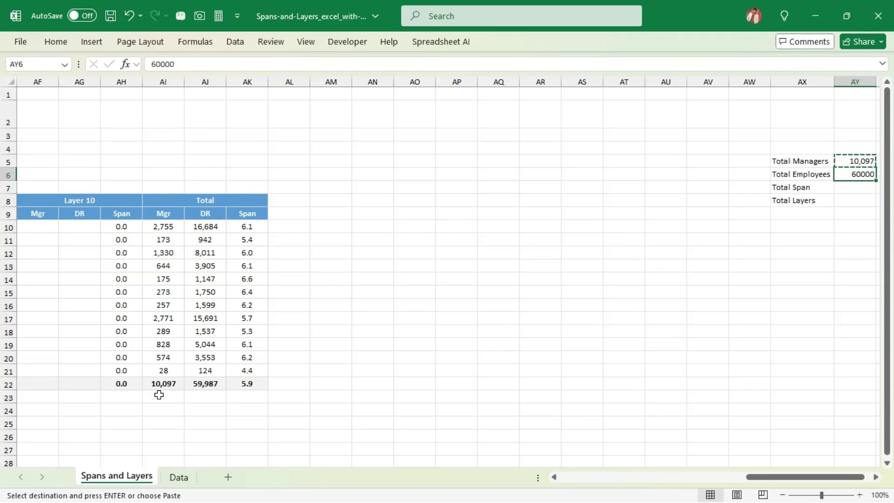
{"action": "key", "text": "ctrl+alt+v"}
{"action": "key", "text": "t"}
{"action": "key", "text": "Return"}
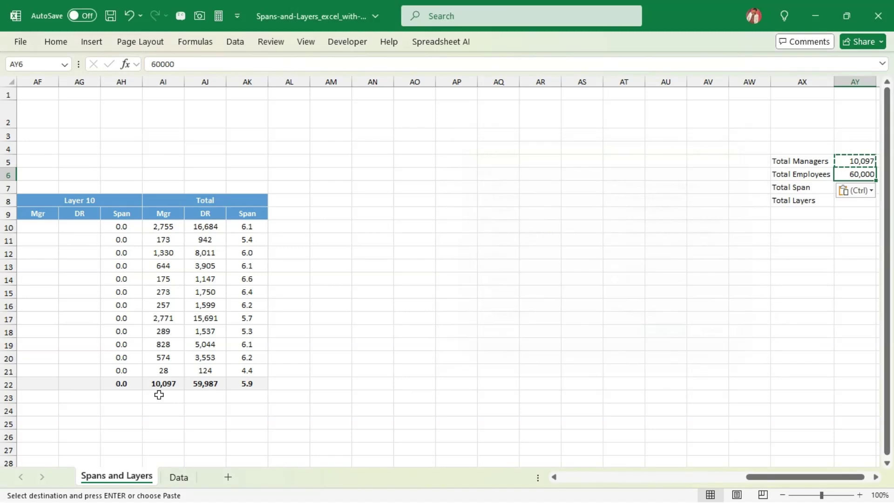
{"action": "key", "text": "Escape"}
- Link AY7 to the grand total span with =AK22 and enter 9 in AY8 as the total layers
{"action": "key", "text": "Down"}
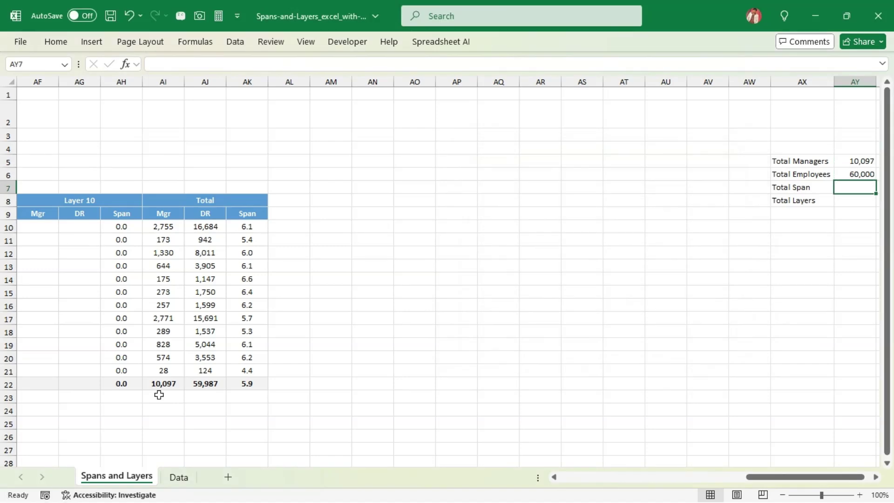
{"action": "type", "text": "="}
{"action": "left_click", "coordinate": [248, 385]}
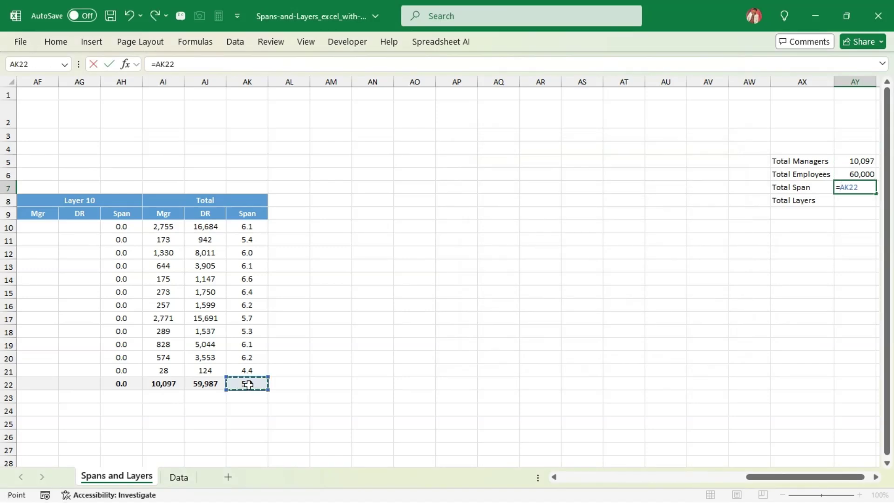
{"action": "key", "text": "Return"}
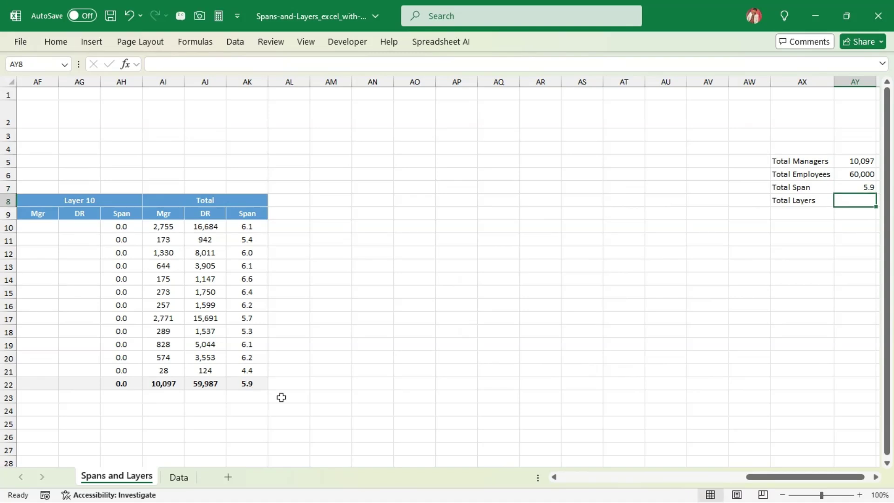
{"action": "type", "text": "9"}
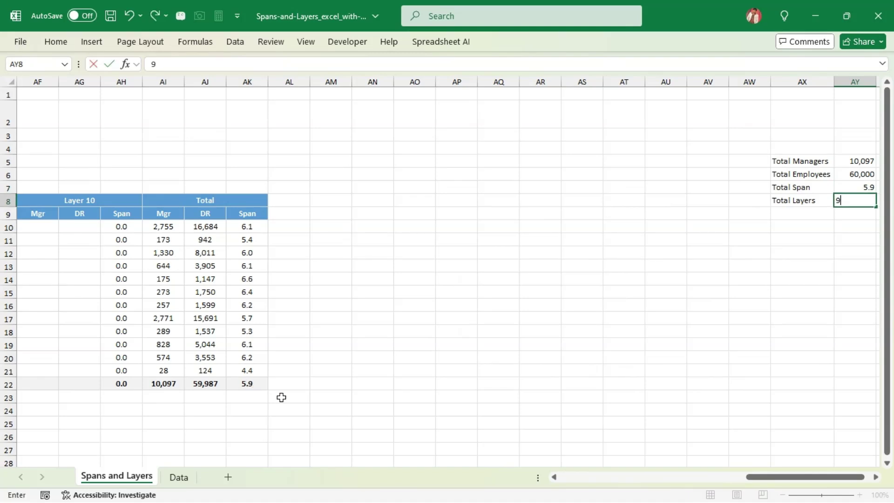
{"action": "key", "text": "Return"}
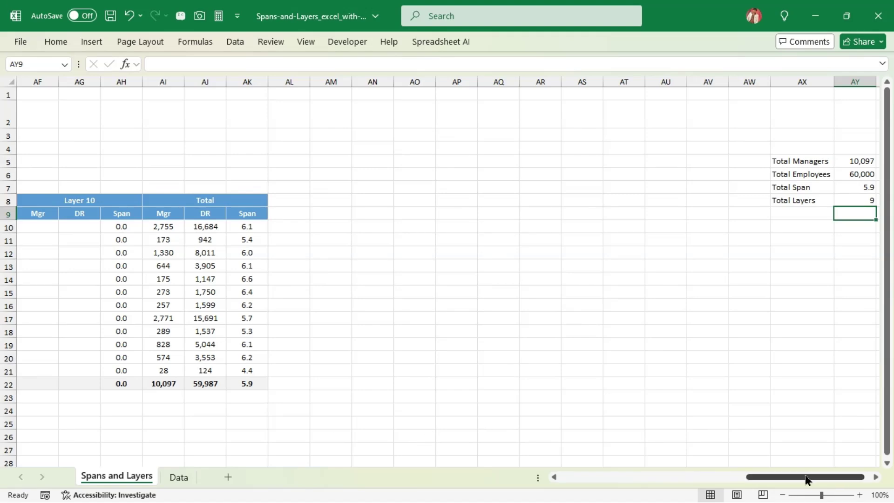
- Start a list of layer labels with Layer 01 in cell BB5 and Layer 02 in BB6
{"action": "left_click_drag", "start_coordinate": [808, 479], "coordinate": [877, 481]}
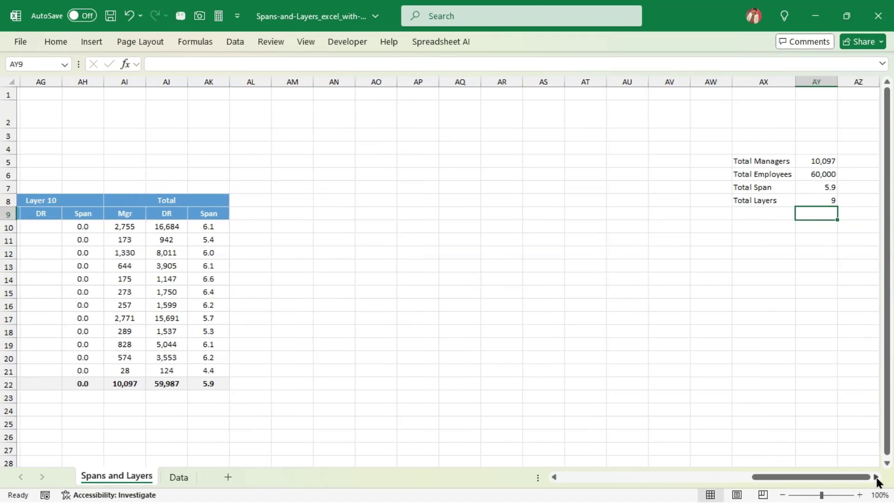
{"action": "left_click", "coordinate": [876, 478]}
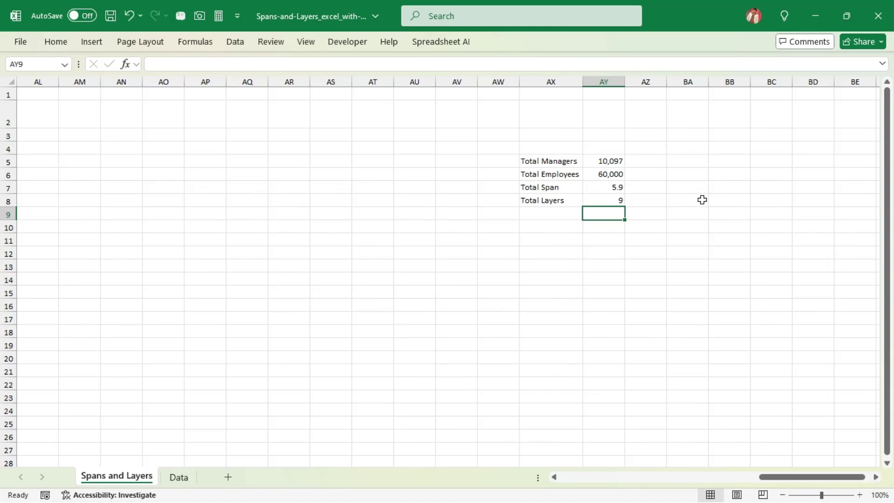
{"action": "left_click", "coordinate": [721, 161]}
{"action": "type", "text": "Layer 01"}
{"action": "key", "text": "Return"}
{"action": "type", "text": "Layer 02"}
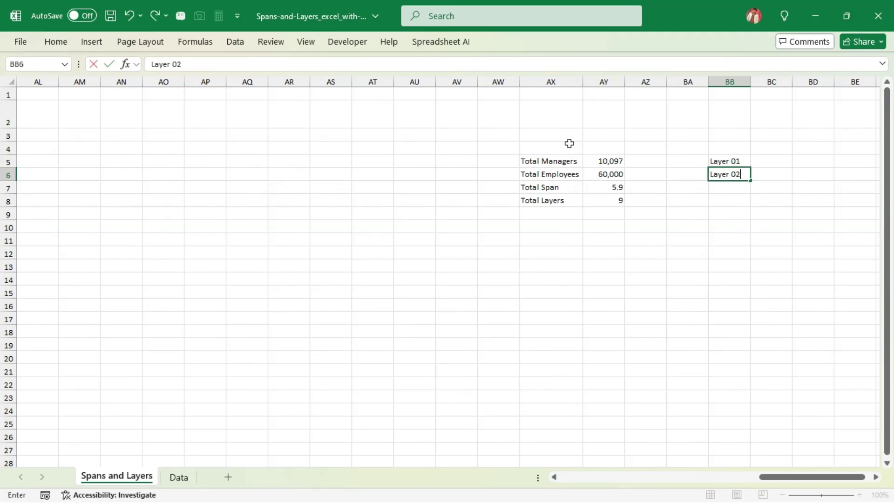
- Enter Layer 02 in BB6 and extend the layer label series down to Layer 09 in BB13
{"action": "key", "text": "Return"}
{"action": "key", "text": "Up"}
{"action": "key", "text": "Up"}
{"action": "key", "text": "shift+Down"}
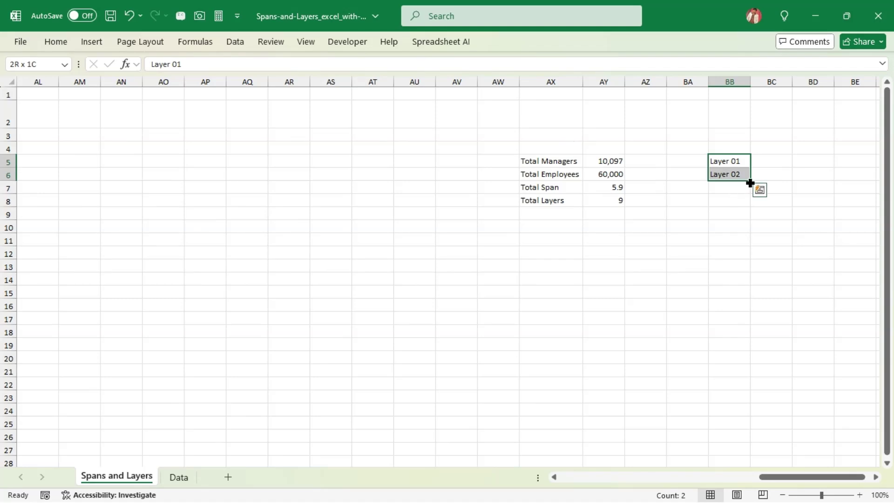
{"action": "left_click_drag", "start_coordinate": [750, 183], "coordinate": [752, 276]}
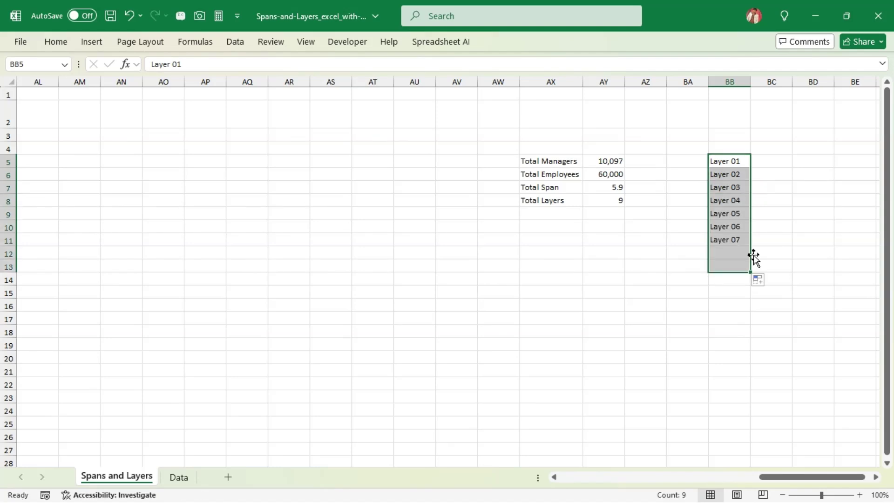
- Add the column headers Mgr in BC4 and DR in BD4 beside the layer labels
{"action": "left_click", "coordinate": [771, 148]}
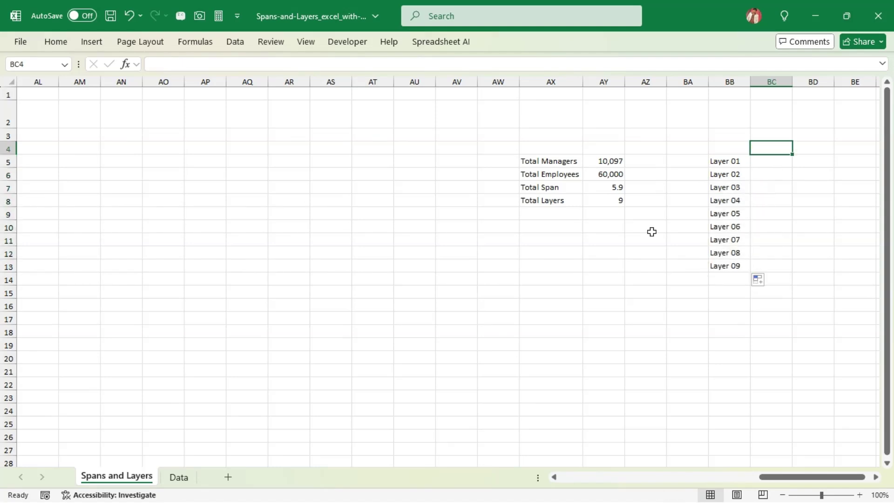
{"action": "type", "text": "Mgr"}
{"action": "key", "text": "Return"}
{"action": "key", "text": "Up"}
{"action": "key", "text": "Right"}
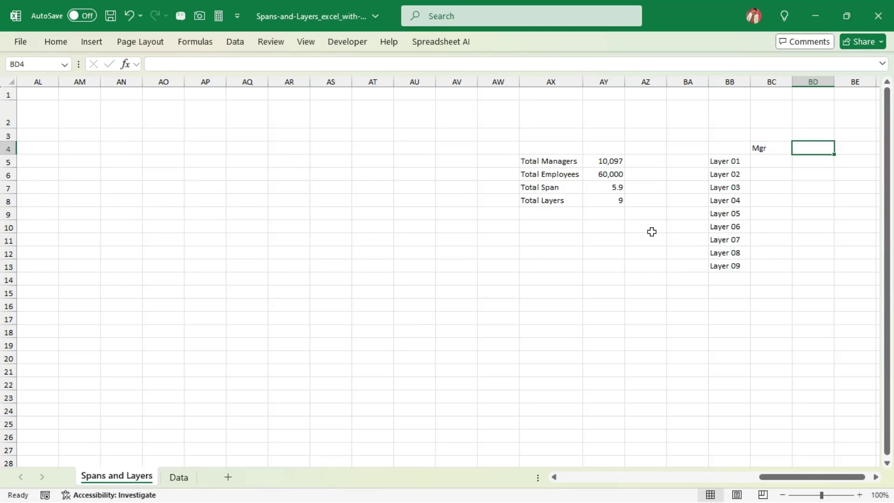
{"action": "type", "text": "DR"}
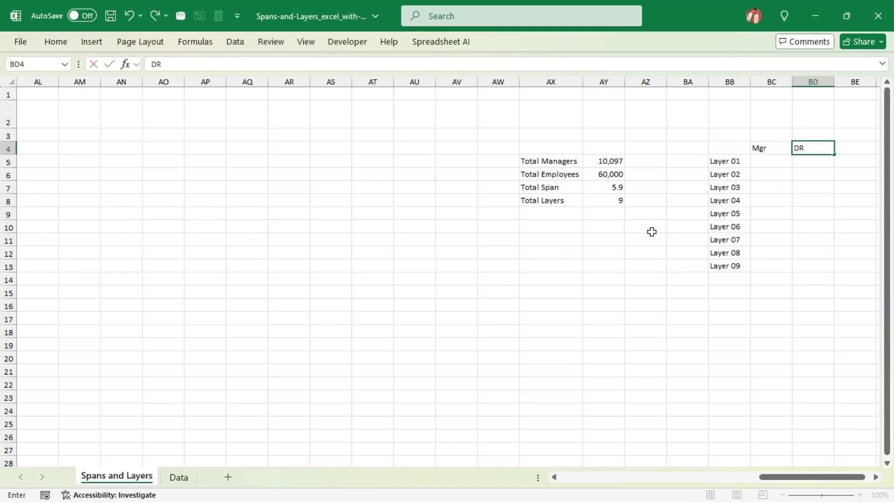
{"action": "key", "text": "Return"}
{"action": "key", "text": "Left"}
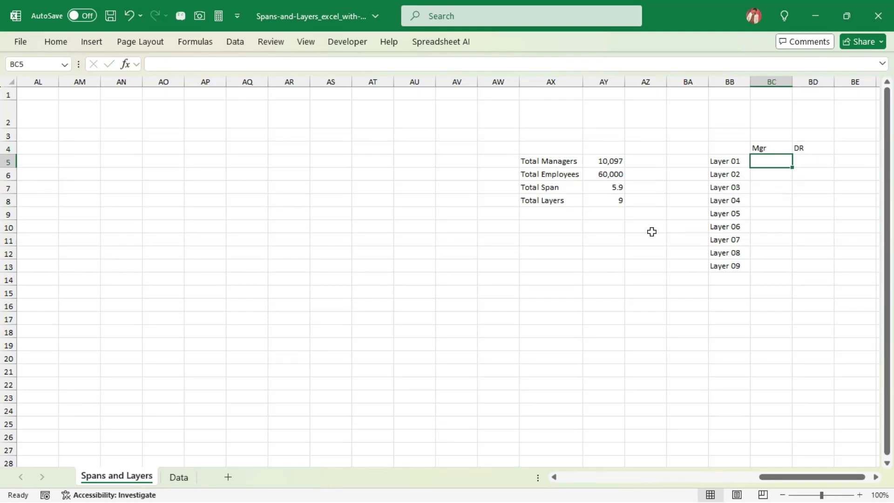
{"action": "type", "text": "="}
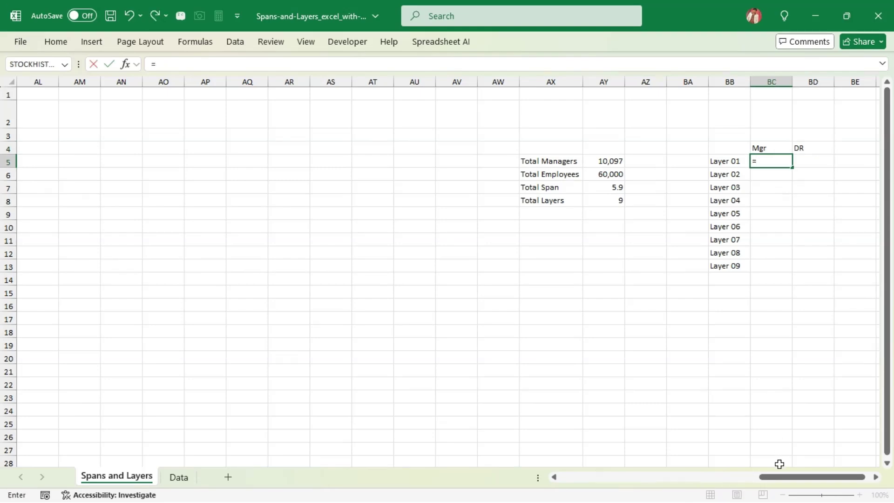
{"action": "left_click_drag", "start_coordinate": [781, 478], "coordinate": [567, 491]}
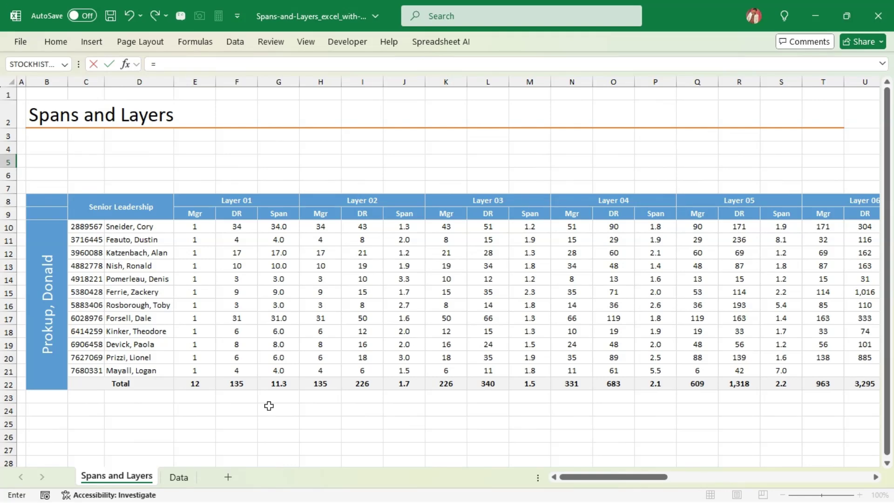
{"action": "key", "text": "Escape"}
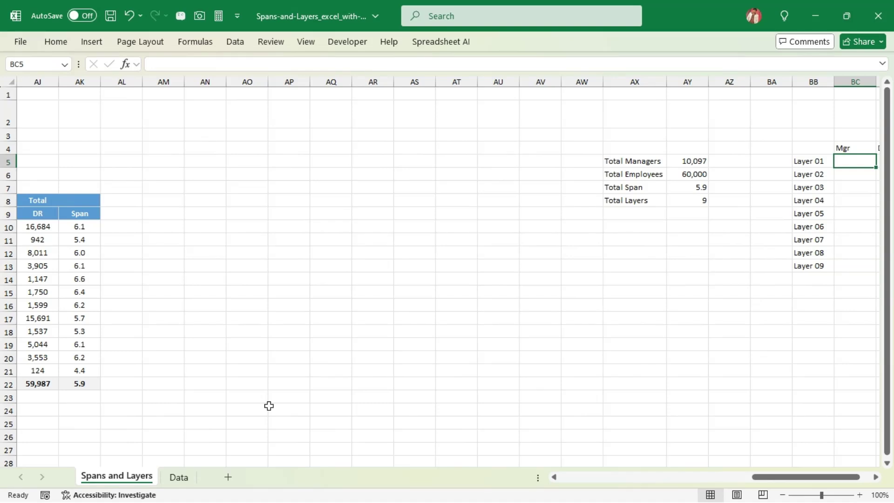
- Enter 1 as the Mgr value and 12 as the DR value for Layer 01
{"action": "type", "text": "1"}
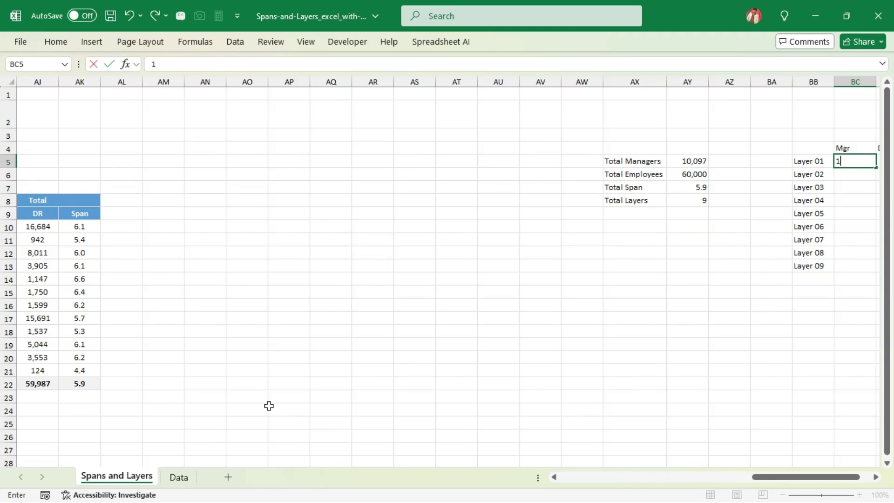
{"action": "key", "text": "Tab"}
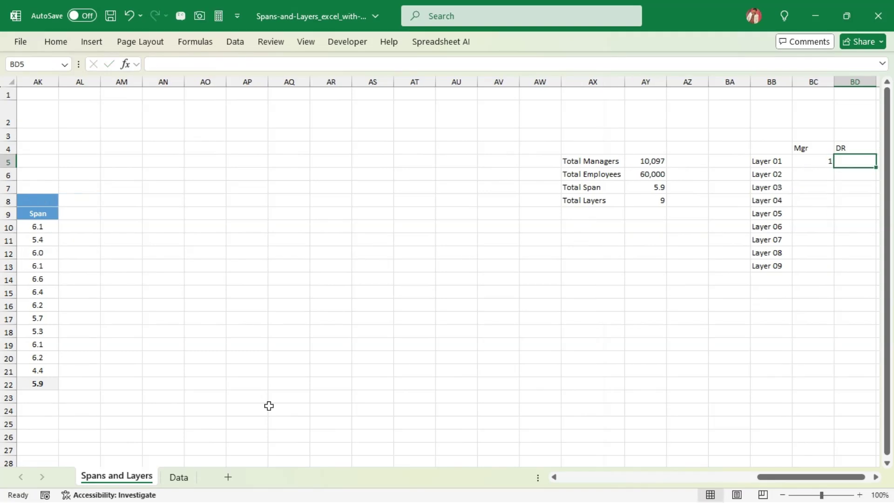
{"action": "type", "text": "12"}
{"action": "key", "text": "Return"}
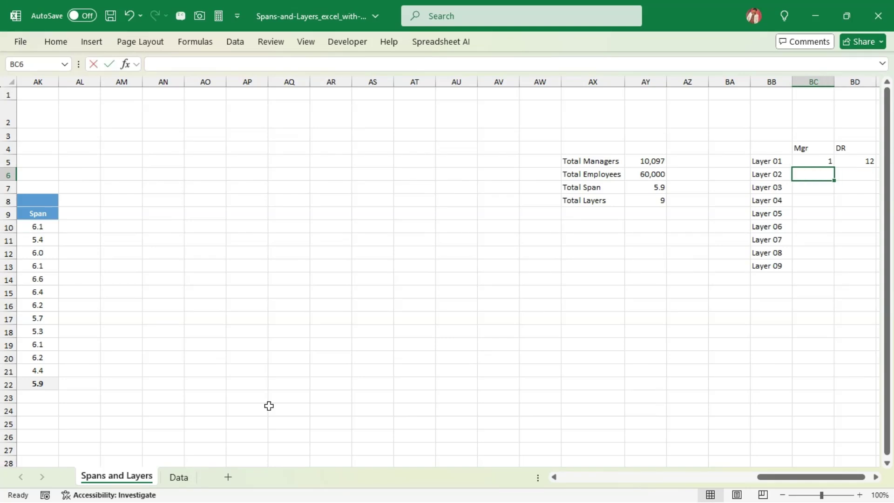
- Link the Layer 02 Mgr cell BC6 to the main table's Layer 01 manager total in E22
{"action": "type", "text": "="}
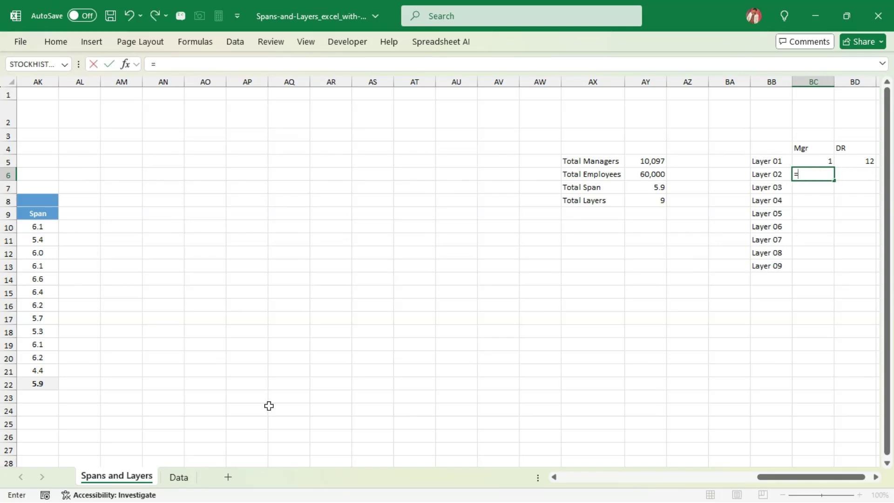
{"action": "left_click_drag", "start_coordinate": [767, 478], "coordinate": [556, 480]}
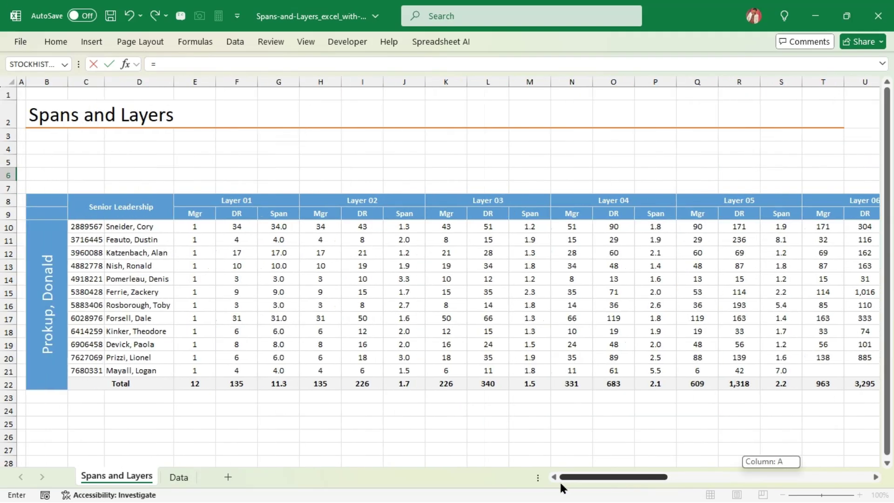
{"action": "left_click", "coordinate": [200, 385]}
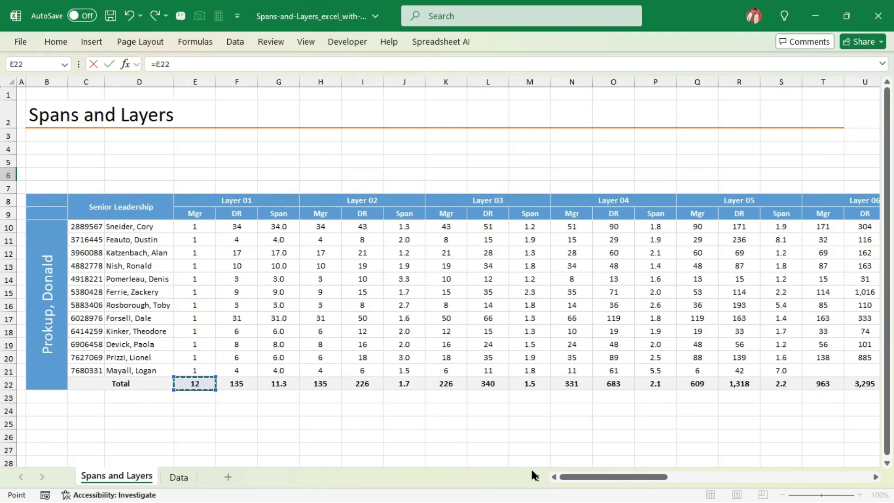
{"action": "key", "text": "Escape"}
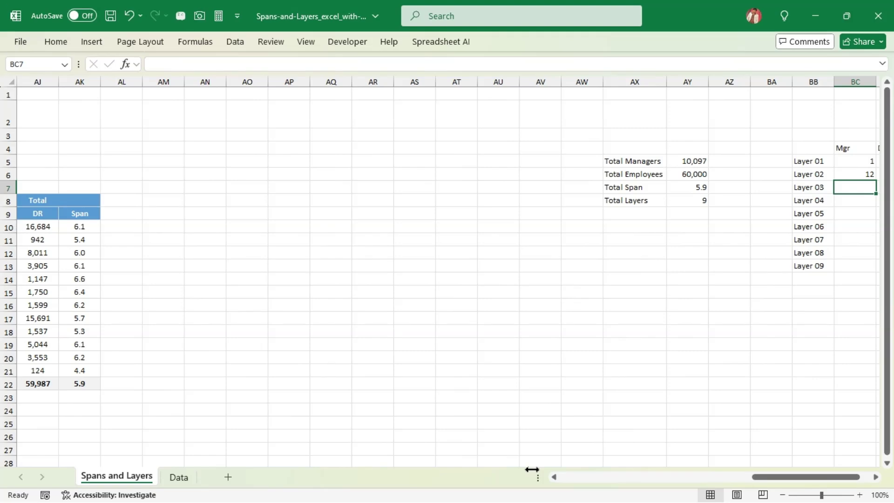
- Link the Layer 03 and Layer 04 Mgr cells, BC7 and BC8, to the main table's manager totals in H22 and K22
{"action": "type", "text": "="}
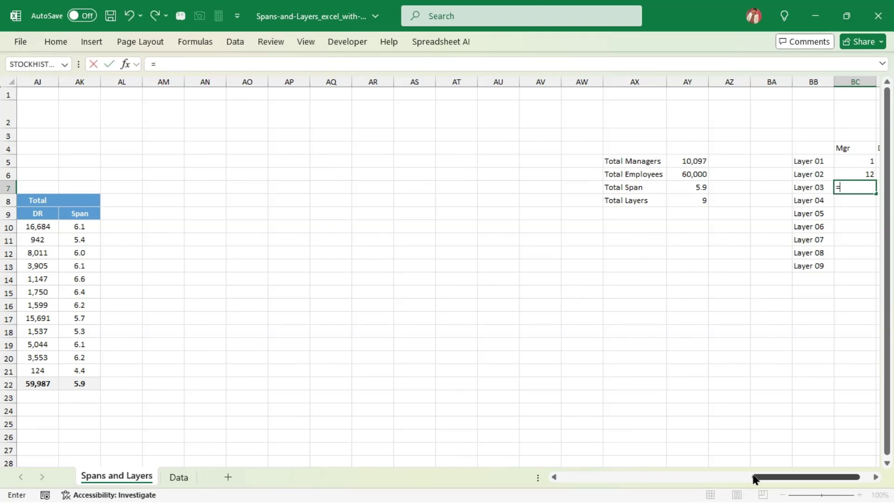
{"action": "left_click_drag", "start_coordinate": [759, 482], "coordinate": [543, 483]}
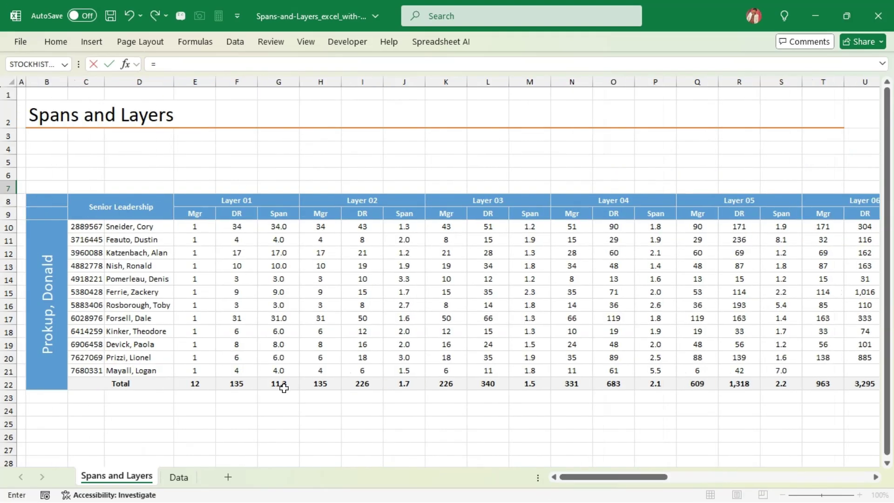
{"action": "left_click", "coordinate": [315, 385]}
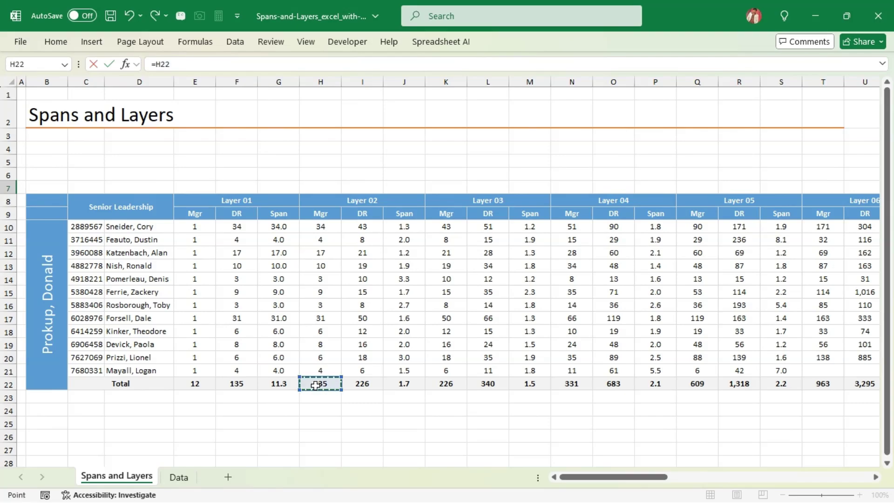
{"action": "key", "text": "BackSpace"}
{"action": "left_click_drag", "start_coordinate": [713, 477], "coordinate": [600, 477]}
{"action": "left_click", "coordinate": [445, 384]}
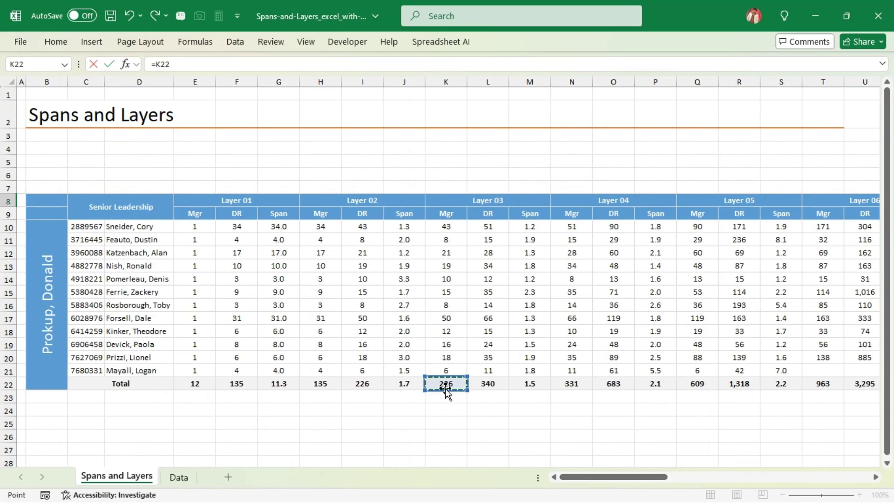
{"action": "key", "text": "BackSpace"}
- Link Mgr cells BC9, BC10 and BC11 to the main table's Layer 04, 05 and 06 manager totals in row 22
{"action": "left_click_drag", "start_coordinate": [806, 477], "coordinate": [645, 477]}
{"action": "left_click", "coordinate": [239, 384]}
{"action": "left_click", "coordinate": [228, 384]}
{"action": "left_click", "coordinate": [336, 384]}
{"action": "key", "text": "BackSpace"}
{"action": "left_click_drag", "start_coordinate": [771, 477], "coordinate": [603, 477]}
{"action": "left_click", "coordinate": [490, 385]}
{"action": "key", "text": "BackSpace"}
{"action": "left_click_drag", "start_coordinate": [773, 477], "coordinate": [635, 477]}
{"action": "key", "text": "Escape"}
- Link Mgr cells BC12, BC13 and BC14 to the main table's Layer 07, 08 and 09 manager totals in row 22
{"action": "type", "text": "="}
{"action": "left_click_drag", "start_coordinate": [757, 482], "coordinate": [659, 477]}
{"action": "left_click", "coordinate": [275, 384]}
{"action": "key", "text": "Return"}
{"action": "type", "text": "="}
{"action": "left_click_drag", "start_coordinate": [755, 477], "coordinate": [659, 477]}
{"action": "left_click", "coordinate": [318, 387]}
{"action": "key", "text": "Return"}
{"action": "type", "text": "="}
{"action": "left_click_drag", "start_coordinate": [771, 480], "coordinate": [661, 478]}
{"action": "left_click", "coordinate": [442, 388]}
{"action": "key", "text": "Return"}
- Add the label Layer 10 in BB14 below the existing layer labels
{"action": "key", "text": "Up"}
{"action": "key", "text": "Up"}
{"action": "key", "text": "Left"}
{"action": "key", "text": "Down"}
{"action": "type", "text": "Layer 0"}
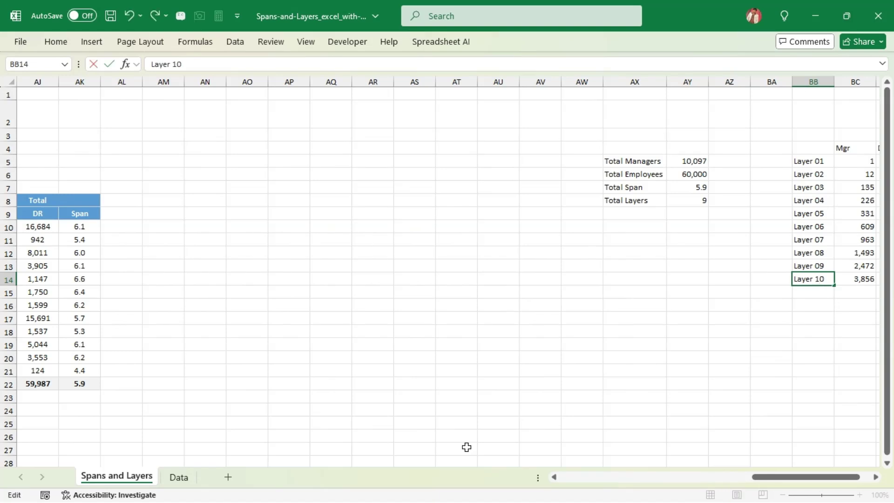
{"action": "key", "text": "Return"}
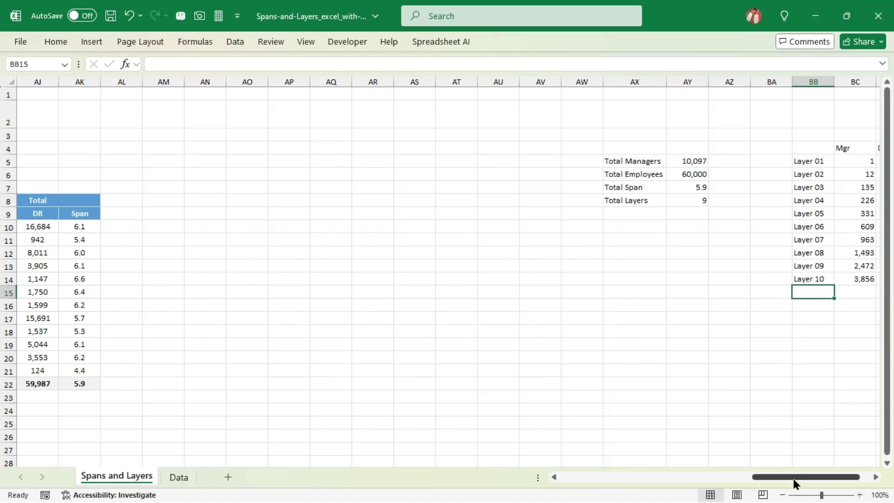
- Compare the Total Layers figure in AY8 with the list of layer labels in BB5:BB14
{"action": "left_click_drag", "start_coordinate": [795, 481], "coordinate": [833, 481]}
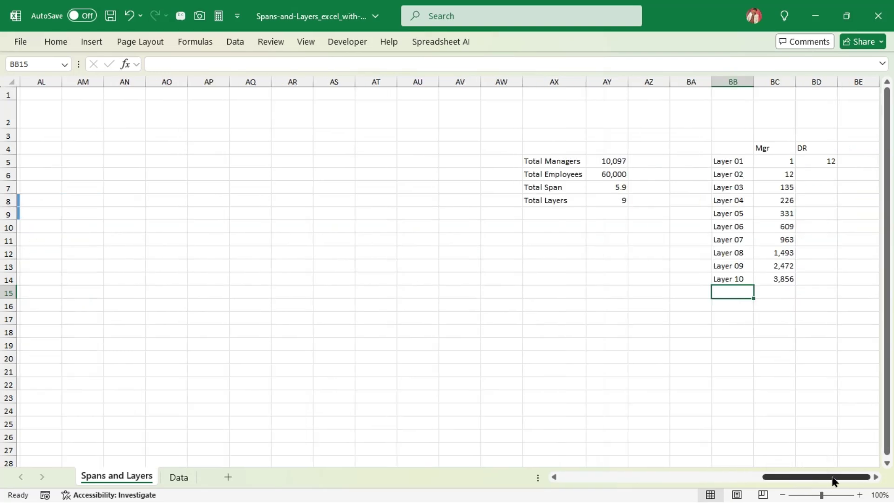
{"action": "left_click", "coordinate": [607, 201]}
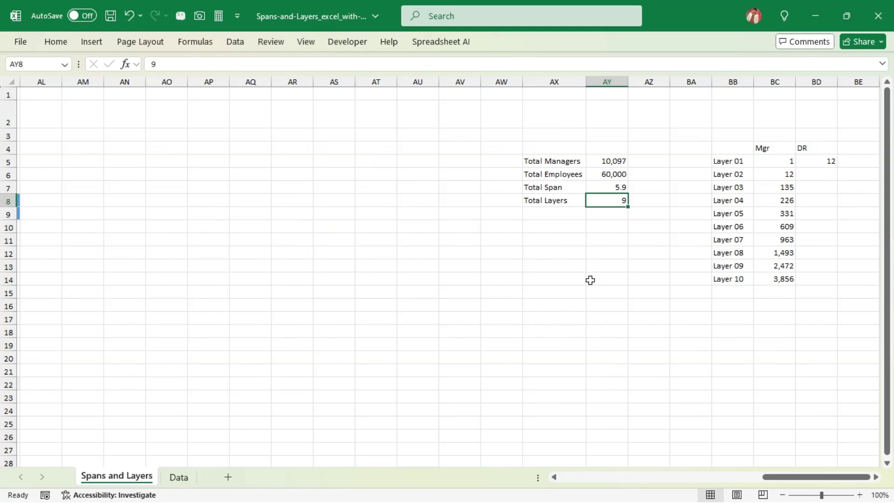
{"action": "key", "text": "Left"}
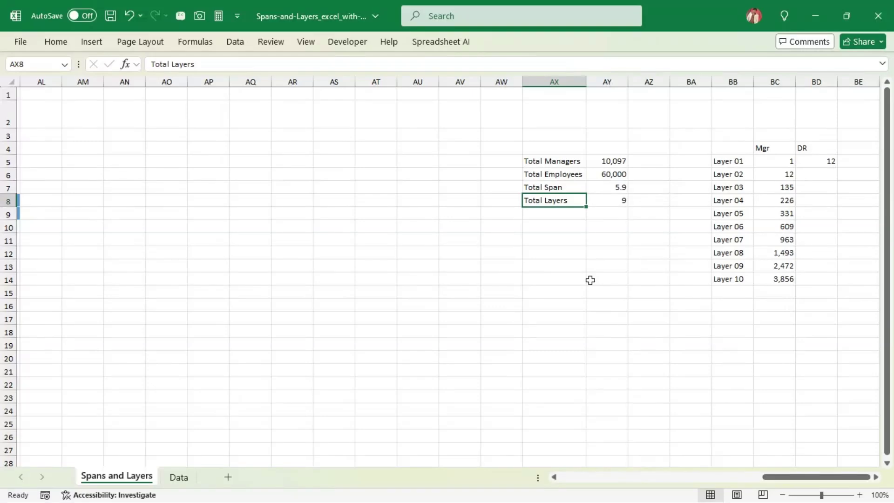
{"action": "left_click_drag", "start_coordinate": [729, 161], "coordinate": [739, 279]}
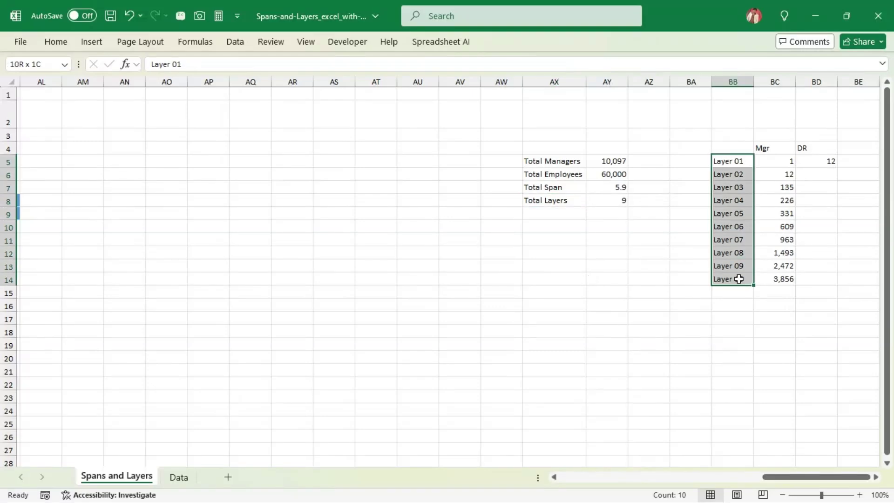
{"action": "left_click", "coordinate": [549, 205]}
{"action": "left_click", "coordinate": [496, 198]}
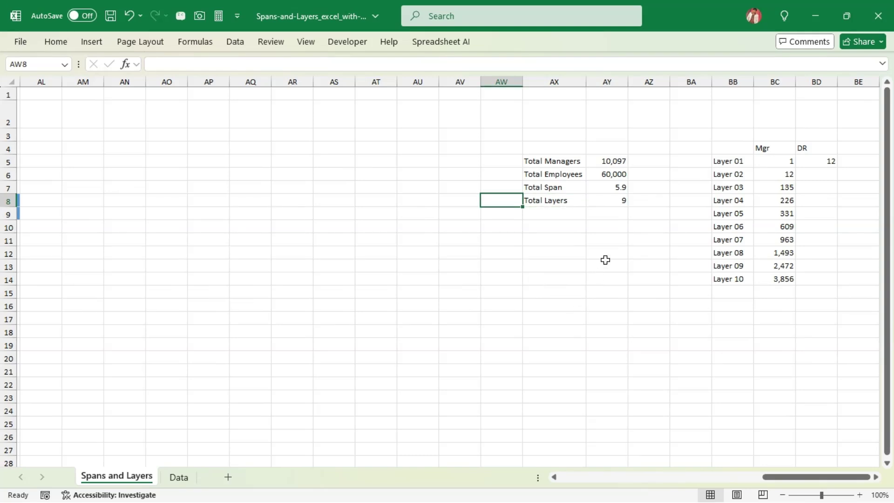
{"action": "left_click", "coordinate": [608, 200]}
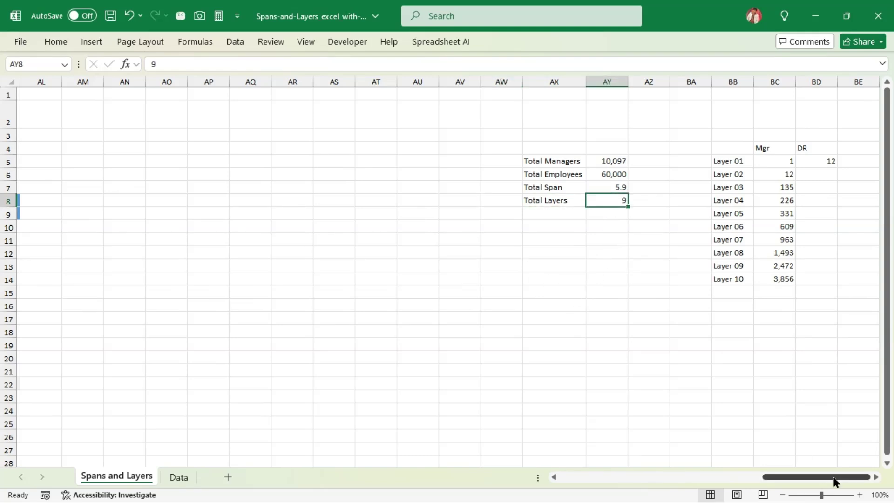
- Fill the Mgr formulas in BC6:BC14 across into the DR column for Layer 02 to Layer 10
{"action": "scroll", "coordinate": [870, 480], "scroll_direction": "right", "scroll_amount": 3}
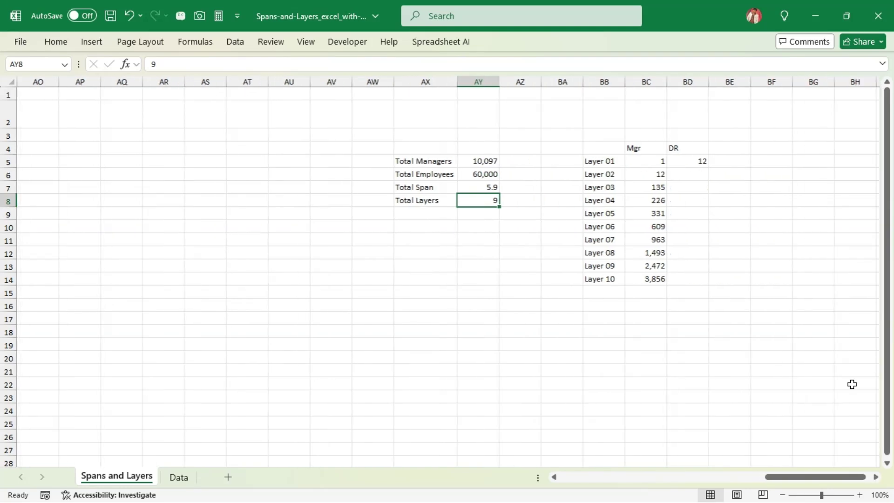
{"action": "left_click", "coordinate": [663, 164]}
{"action": "left_click_drag", "start_coordinate": [649, 175], "coordinate": [679, 275]}
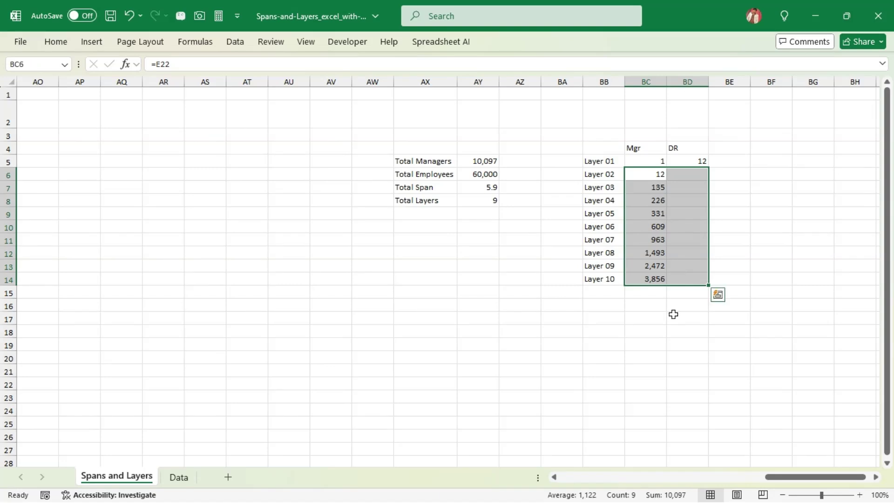
{"action": "key", "text": "ctrl+r"}
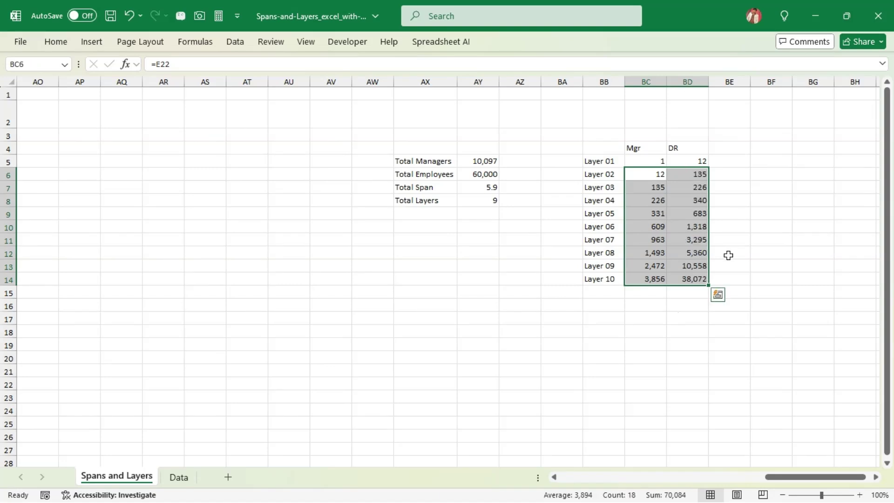
{"action": "left_click", "coordinate": [699, 184]}
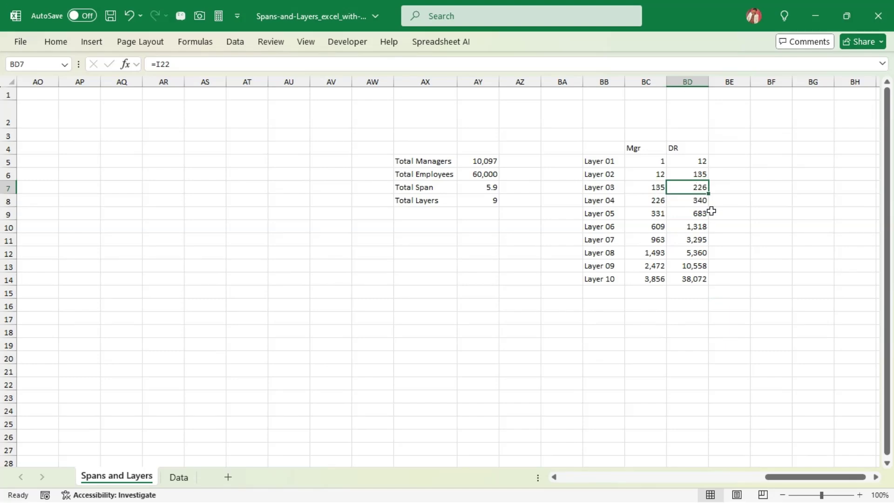
- Add the heading Dummy value in BE4 and enter the formula =BC5*-1 for Layer 01 in BE5
{"action": "left_click", "coordinate": [729, 149]}
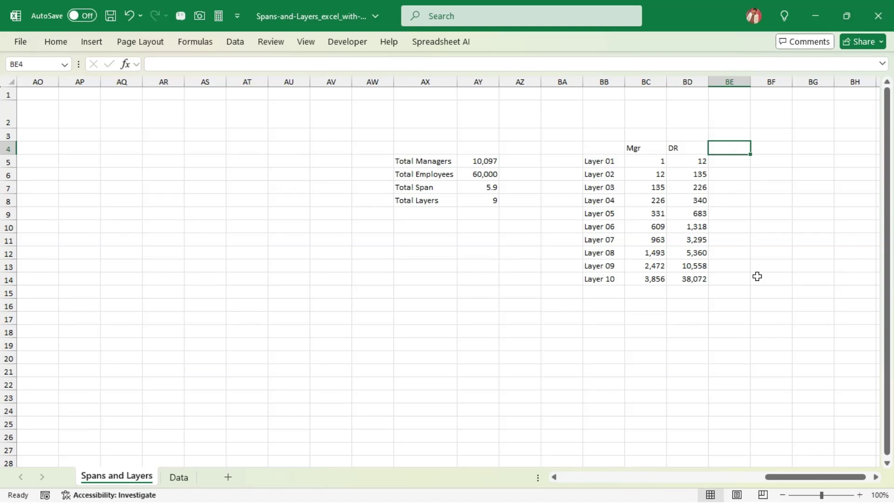
{"action": "type", "text": "Dumm"}
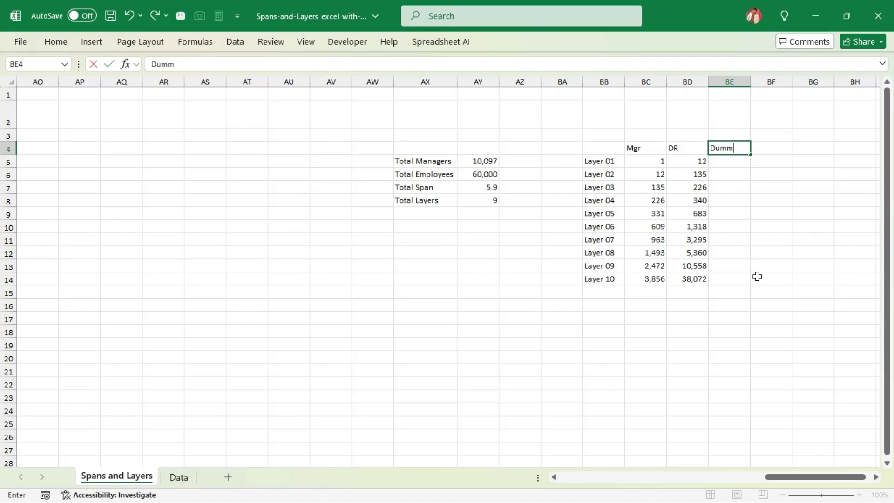
{"action": "type", "text": "y value"}
{"action": "key", "text": "Return"}
{"action": "type", "text": "="}
{"action": "key", "text": "Left"}
{"action": "key", "text": "Left"}
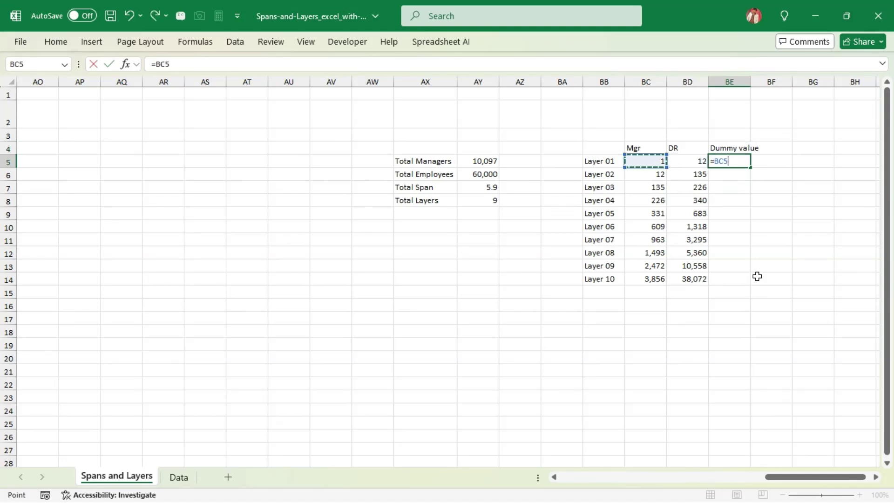
{"action": "type", "text": "*"}
{"action": "key", "text": "Return"}
- Fill the dummy value formula down through BE14 to cover every layer up to Layer 10
{"action": "key", "text": "Up"}
{"action": "key", "text": "shift+Down"}
{"action": "key", "text": "shift+Down"}
{"action": "key", "text": "shift+Down"}
{"action": "key", "text": "shift+Down"}
{"action": "key", "text": "shift+Down"}
{"action": "key", "text": "shift+Down"}
{"action": "key", "text": "shift+Down"}
{"action": "key", "text": "shift+Down"}
{"action": "key", "text": "shift+Down"}
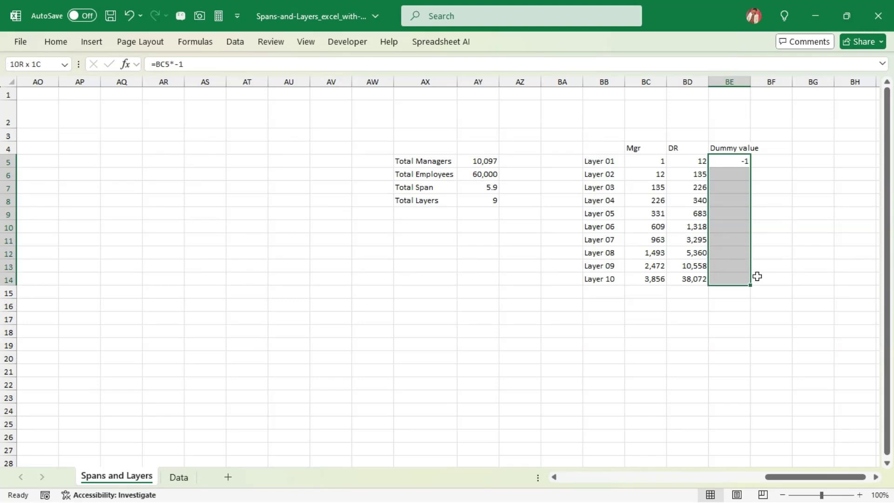
{"action": "key", "text": "ctrl+d"}
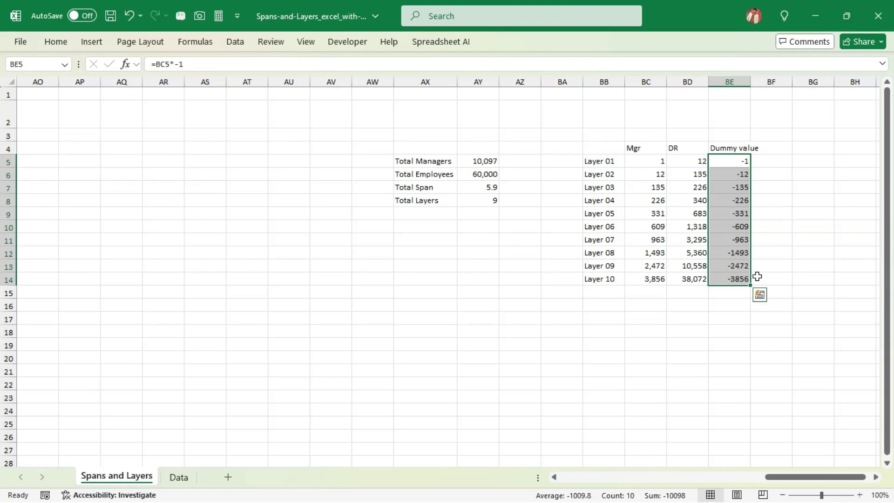
{"action": "left_click", "coordinate": [671, 340]}
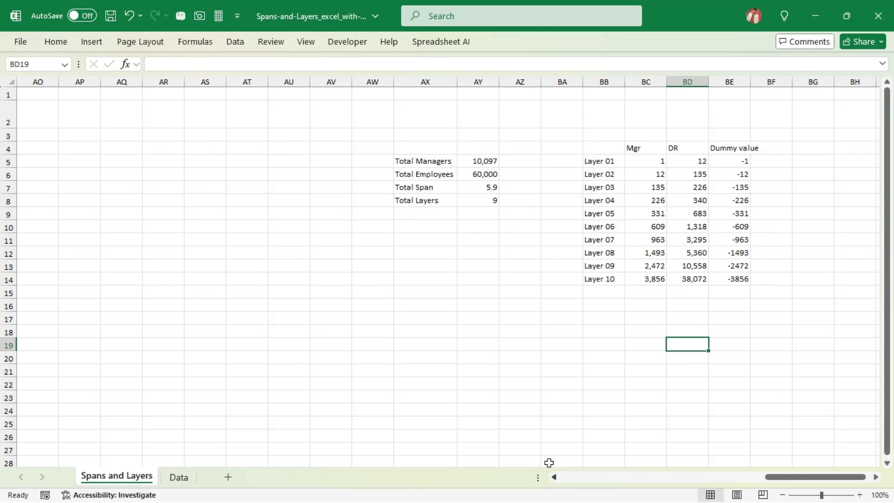
- Insert a Funnel chart from the layer labels in BB5:BB14 and DR values in BD5:BD14, placing it just below the totals block
{"action": "left_click", "coordinate": [477, 362]}
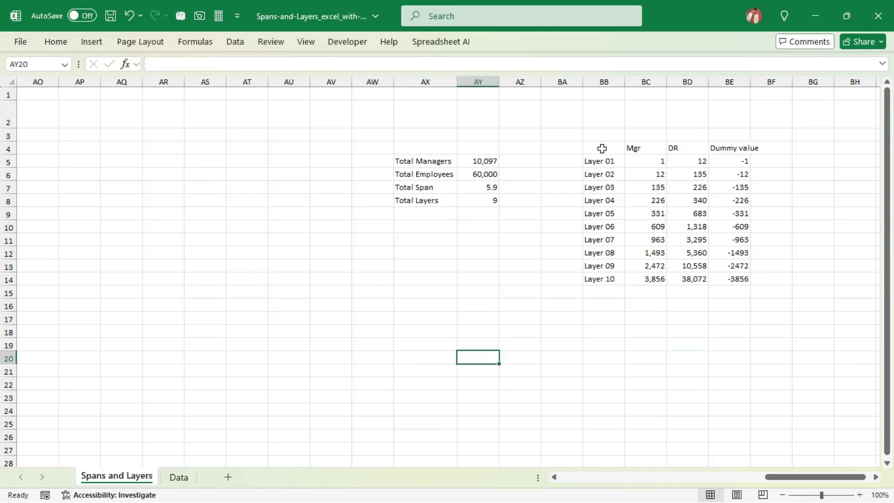
{"action": "left_click_drag", "start_coordinate": [603, 161], "coordinate": [598, 280]}
{"action": "left_click_drag", "start_coordinate": [692, 161], "coordinate": [687, 278]}
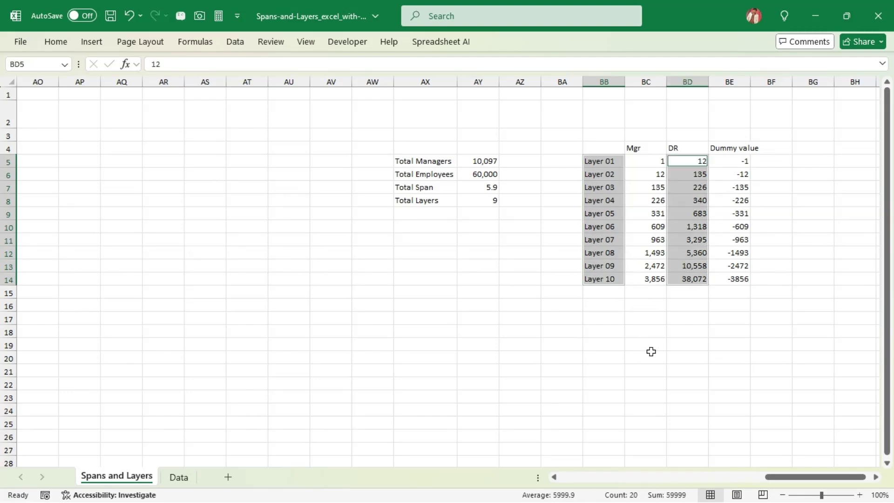
{"action": "left_click", "coordinate": [57, 43]}
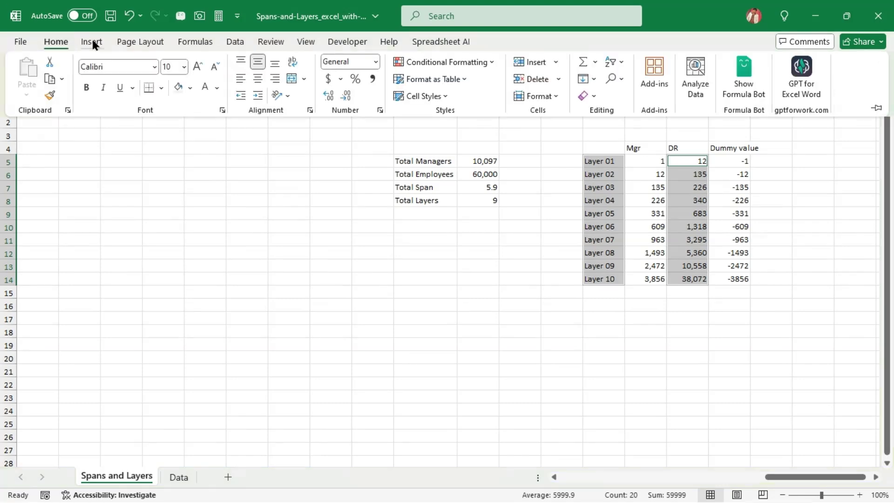
{"action": "left_click", "coordinate": [93, 43]}
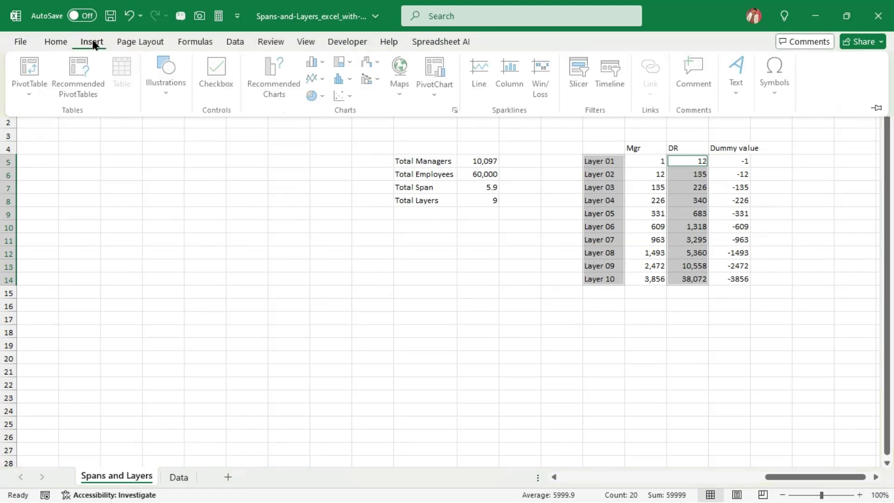
{"action": "left_click", "coordinate": [277, 82]}
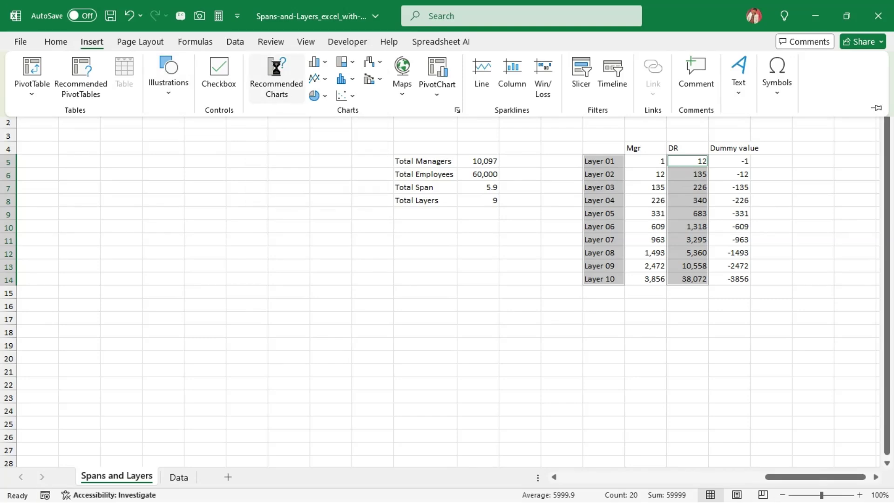
{"action": "left_click", "coordinate": [344, 88]}
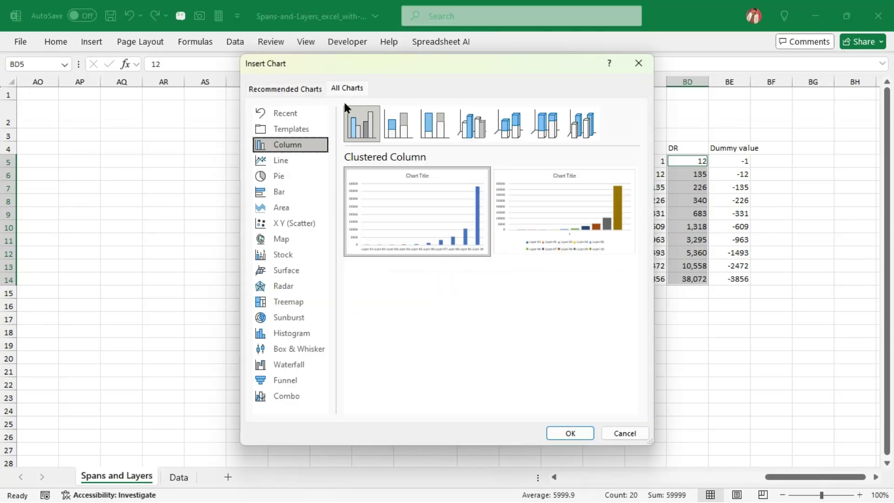
{"action": "left_click", "coordinate": [286, 380]}
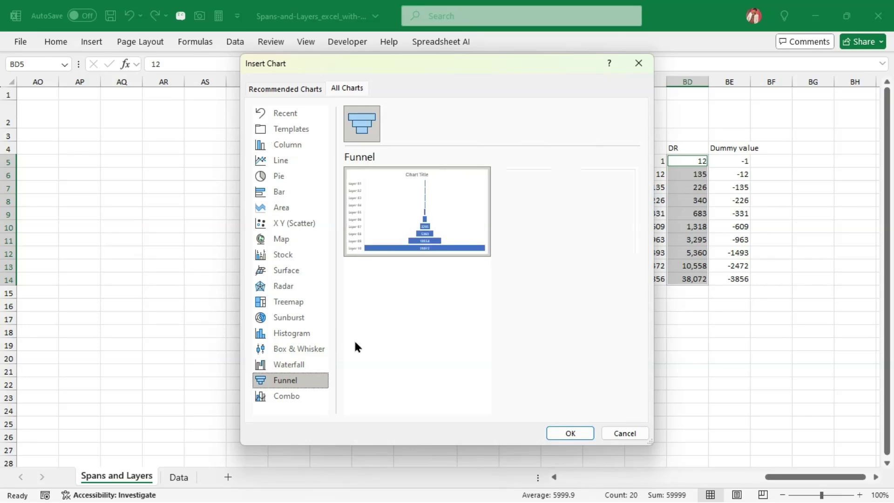
{"action": "left_click", "coordinate": [563, 432]}
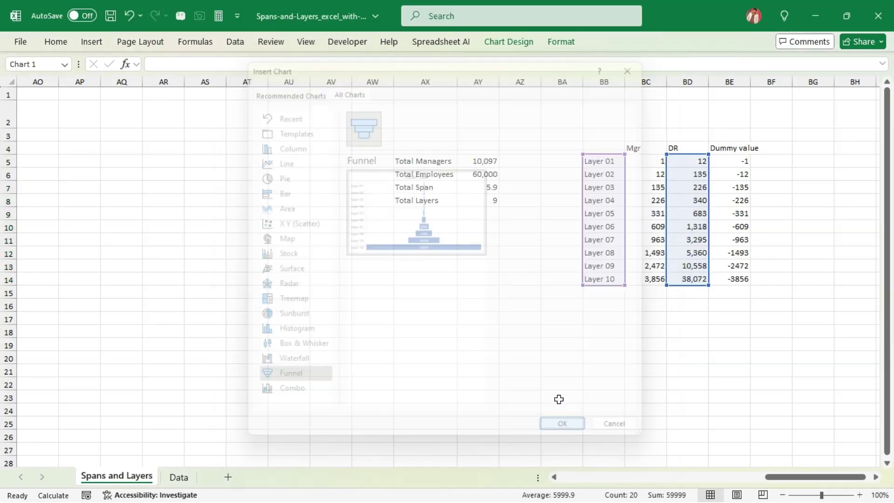
{"action": "left_click_drag", "start_coordinate": [340, 184], "coordinate": [229, 221]}
{"action": "left_click", "coordinate": [554, 373]}
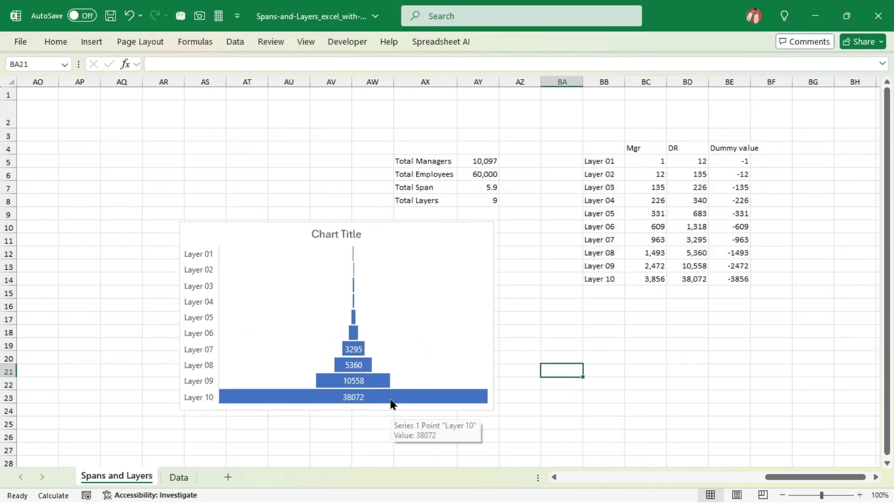
- Delete the funnel chart's title and set the chart font to Calibri
{"action": "left_click", "coordinate": [321, 235]}
{"action": "key", "text": "Delete"}
{"action": "left_click", "coordinate": [56, 41]}
{"action": "left_click", "coordinate": [118, 68]}
{"action": "type", "text": "Calibri"}
{"action": "key", "text": "Return"}
- Move the funnel chart to the blank area below the main table's Total row, starting around C25
{"action": "left_click", "coordinate": [312, 225]}
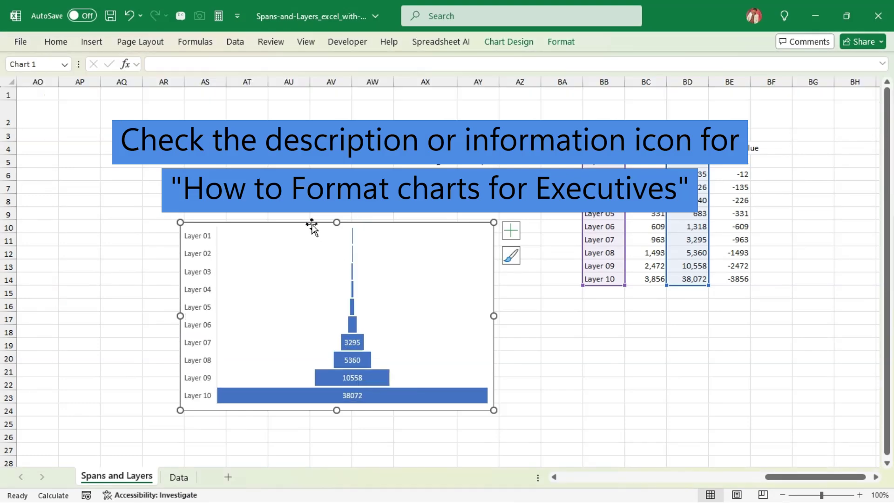
{"action": "key", "text": "Delete"}
{"action": "left_click", "coordinate": [589, 479]}
{"action": "key", "text": "ctrl+v"}
{"action": "scroll", "coordinate": [328, 399], "scroll_direction": "down", "scroll_amount": 3}
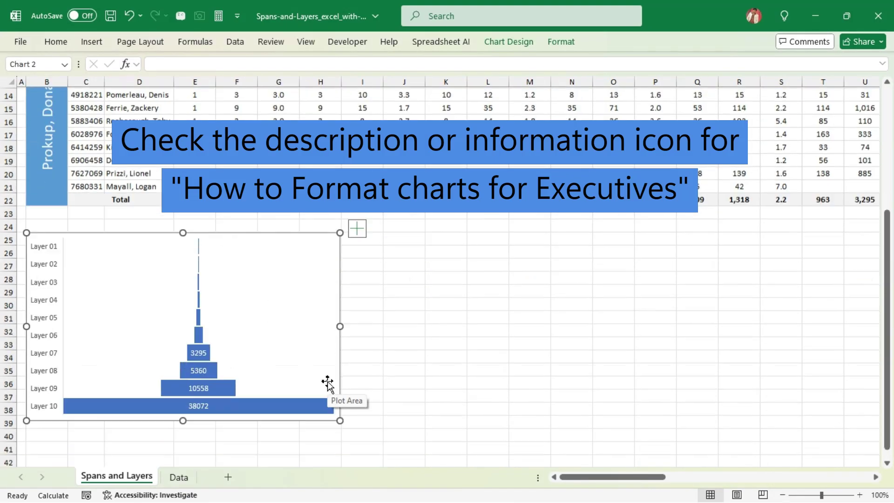
{"action": "key", "text": "Escape"}
{"action": "left_click", "coordinate": [366, 222]}
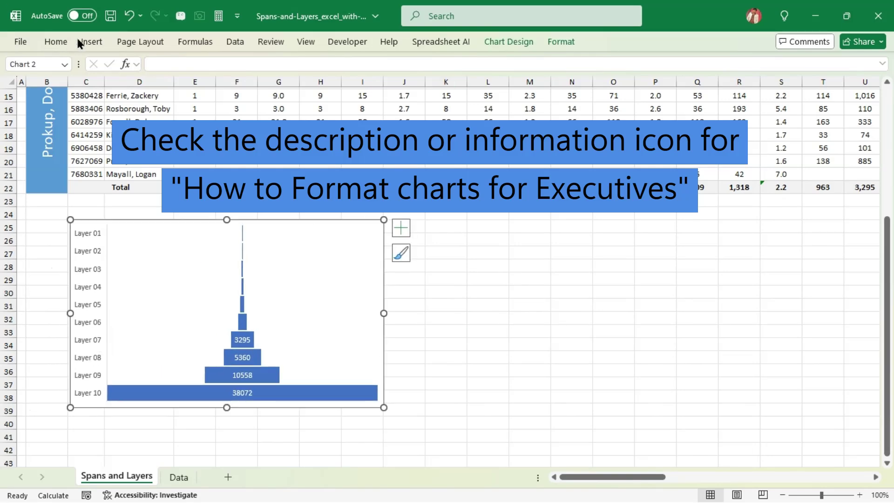
- Draw a rectangle about 3.01" high and 4.97" wide exactly over the funnel chart
{"action": "left_click", "coordinate": [91, 42]}
{"action": "left_click", "coordinate": [170, 90]}
{"action": "left_click", "coordinate": [193, 142]}
{"action": "left_click_drag", "start_coordinate": [70, 219], "coordinate": [384, 408]}
{"action": "left_click", "coordinate": [535, 45]}
{"action": "left_click", "coordinate": [326, 233]}
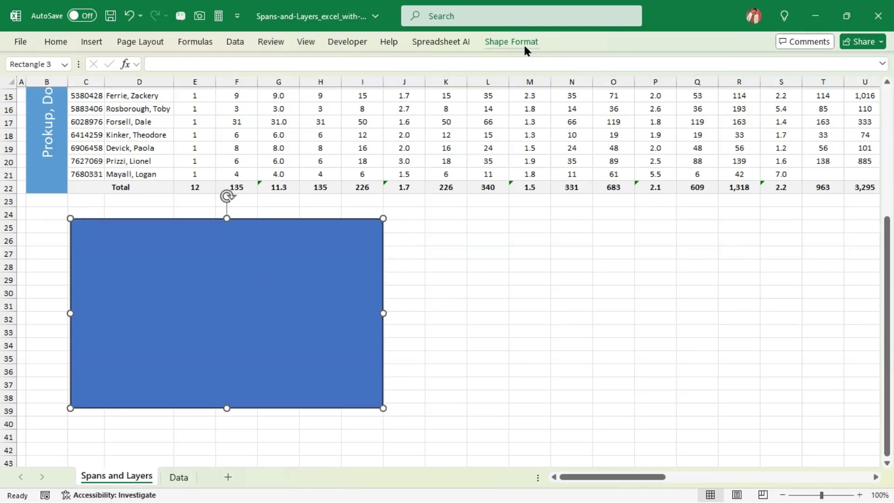
- Give the rectangle a white fill and no outline
{"action": "left_click", "coordinate": [511, 42]}
{"action": "left_click", "coordinate": [338, 80]}
{"action": "left_click", "coordinate": [342, 241]}
{"action": "left_click", "coordinate": [338, 62]}
{"action": "left_click", "coordinate": [315, 116]}
- Apply a shadow to the rectangle with 60% transparency, 100% size, 9 pt blur, 45° angle and 6 pt distance
{"action": "left_click", "coordinate": [347, 96]}
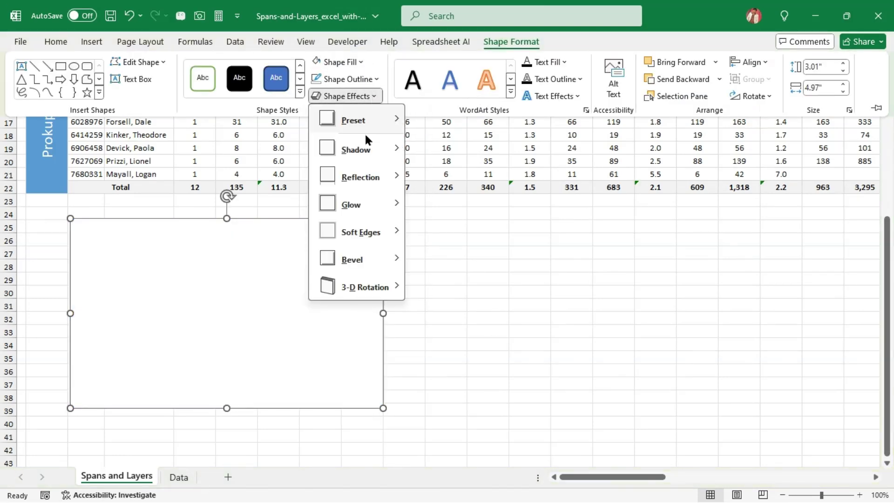
{"action": "left_click", "coordinate": [430, 212]}
{"action": "left_click", "coordinate": [346, 96]}
{"action": "mouse_move", "coordinate": [356, 149]}
{"action": "left_click", "coordinate": [426, 168]}
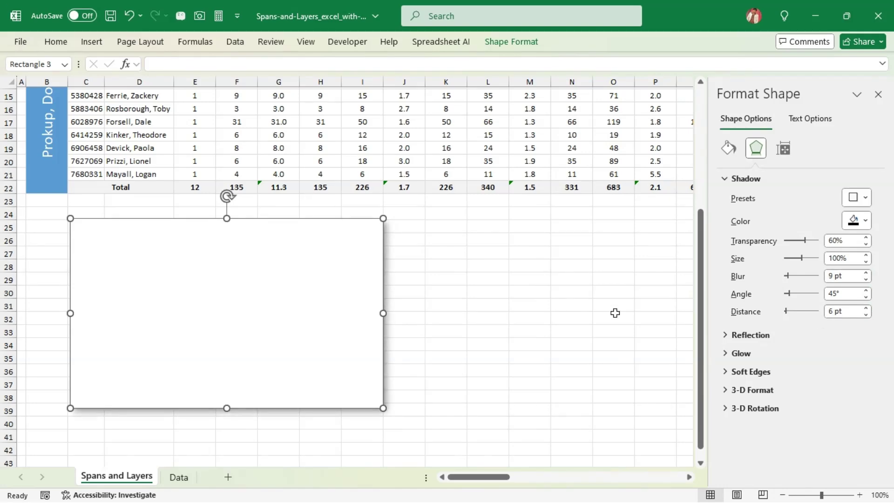
- Send the shadowed rectangle behind the funnel chart and close the shape formatting options
{"action": "left_click", "coordinate": [517, 43]}
{"action": "left_click", "coordinate": [680, 76]}
{"action": "left_click", "coordinate": [464, 265]}
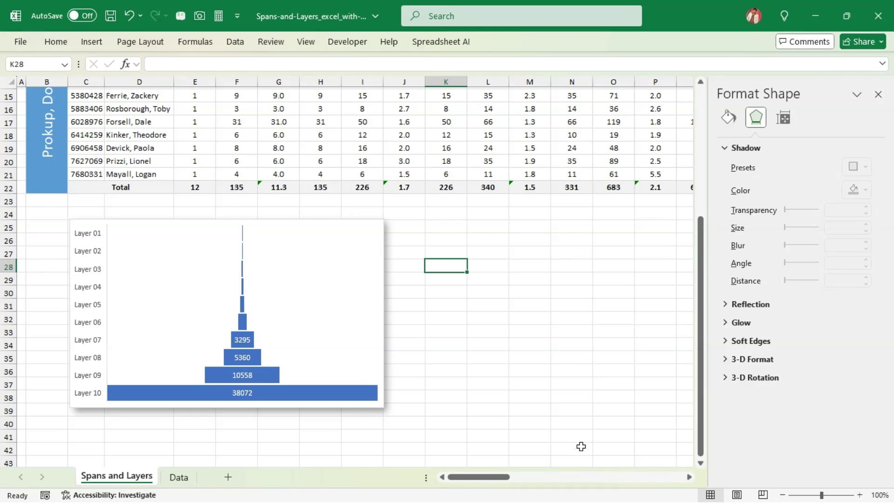
{"action": "left_click", "coordinate": [878, 95]}
- Insert a Clustered Bar chart from the layer labels in BB4:BB14 and the DR and Dummy value columns in BD4:BE14
{"action": "left_click_drag", "start_coordinate": [611, 474], "coordinate": [842, 475]}
{"action": "scroll", "coordinate": [763, 399], "scroll_direction": "up", "scroll_amount": 5}
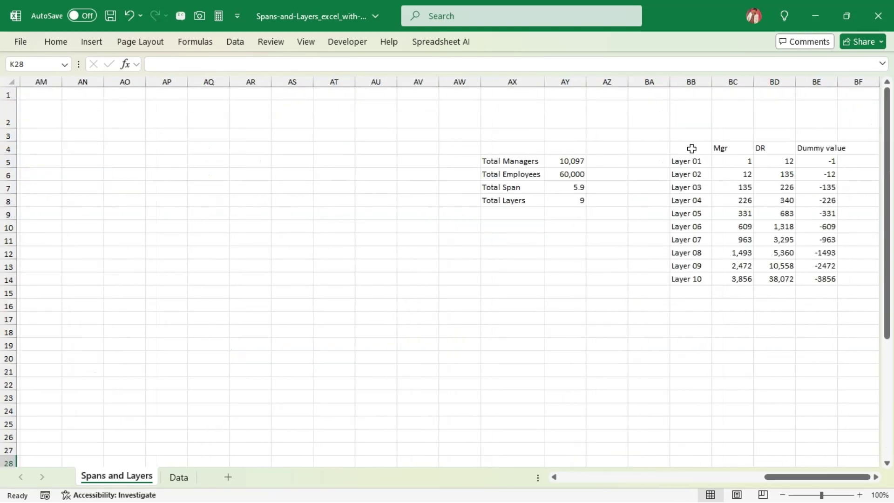
{"action": "left_click_drag", "start_coordinate": [691, 148], "coordinate": [695, 275]}
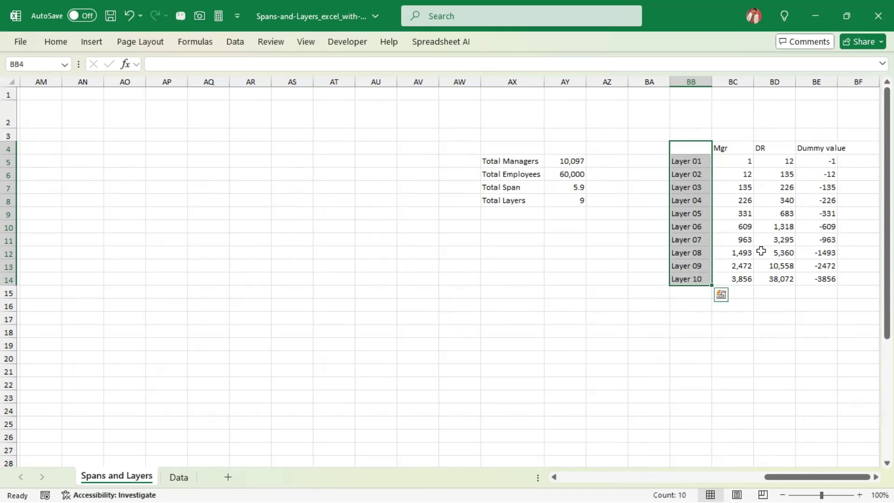
{"action": "left_click_drag", "start_coordinate": [771, 150], "coordinate": [814, 275]}
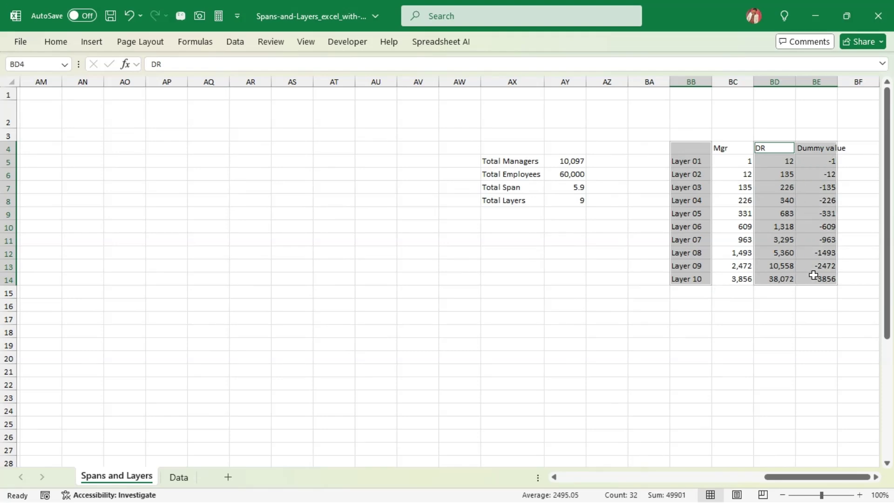
{"action": "left_click", "coordinate": [91, 45]}
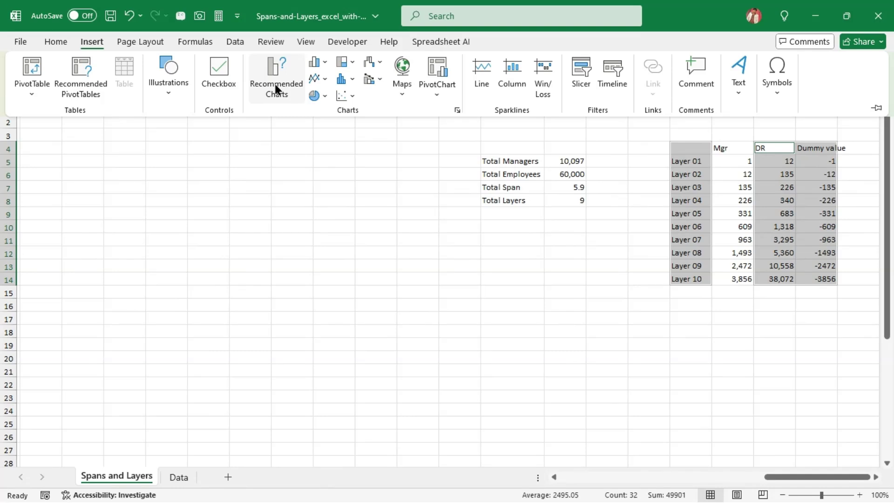
{"action": "left_click", "coordinate": [276, 88]}
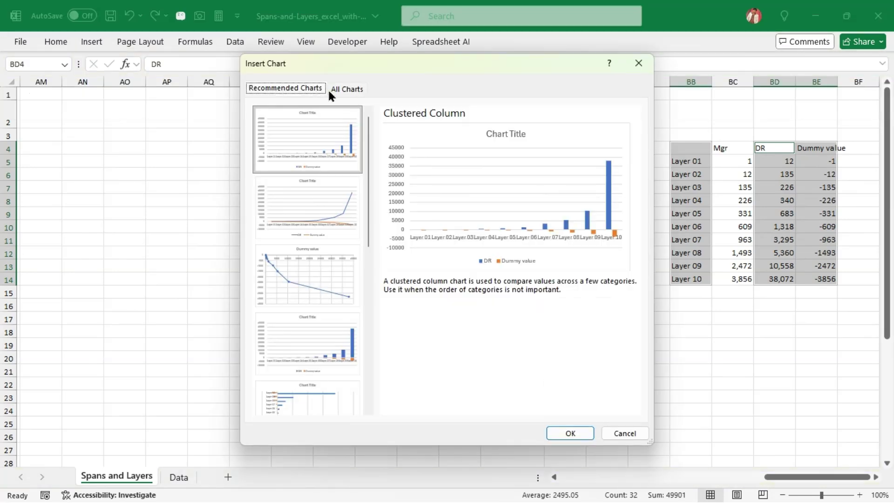
{"action": "left_click", "coordinate": [345, 91]}
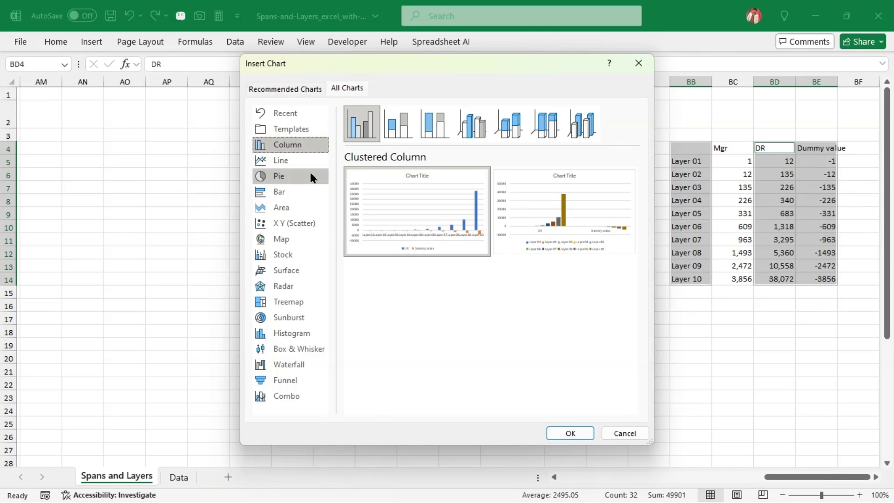
{"action": "left_click", "coordinate": [293, 191]}
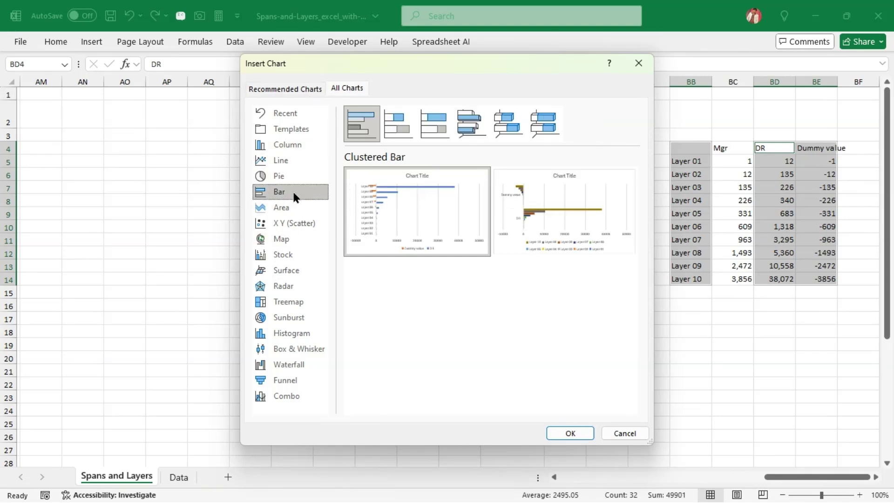
{"action": "mouse_move", "coordinate": [429, 207]}
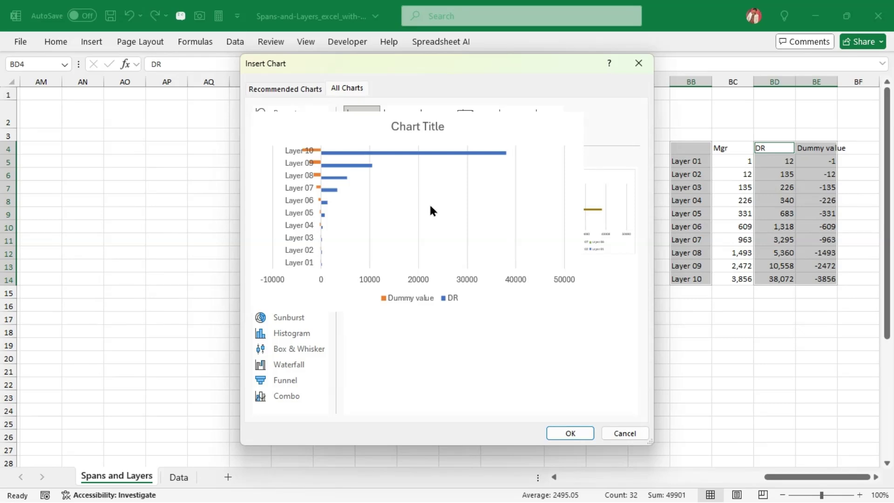
{"action": "left_click", "coordinate": [580, 434]}
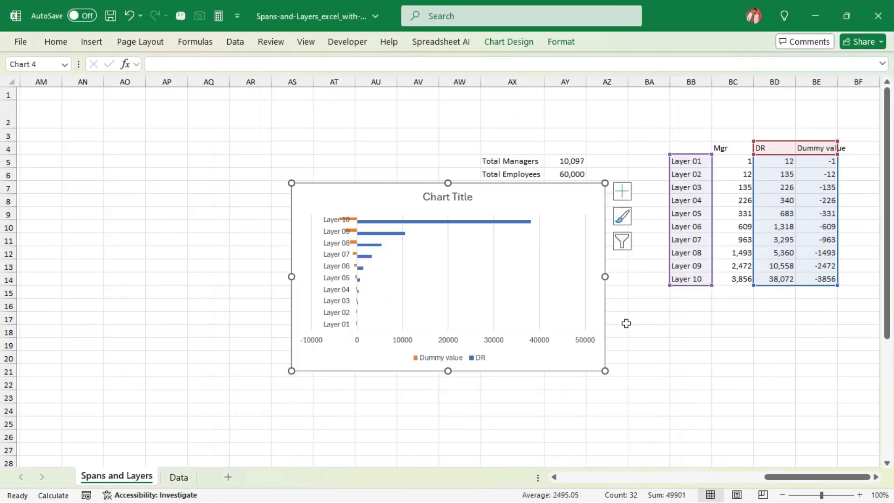
- Place the bar chart beneath the totals block, over about AP9:AW23, and delete its title
{"action": "left_click_drag", "start_coordinate": [418, 194], "coordinate": [294, 218]}
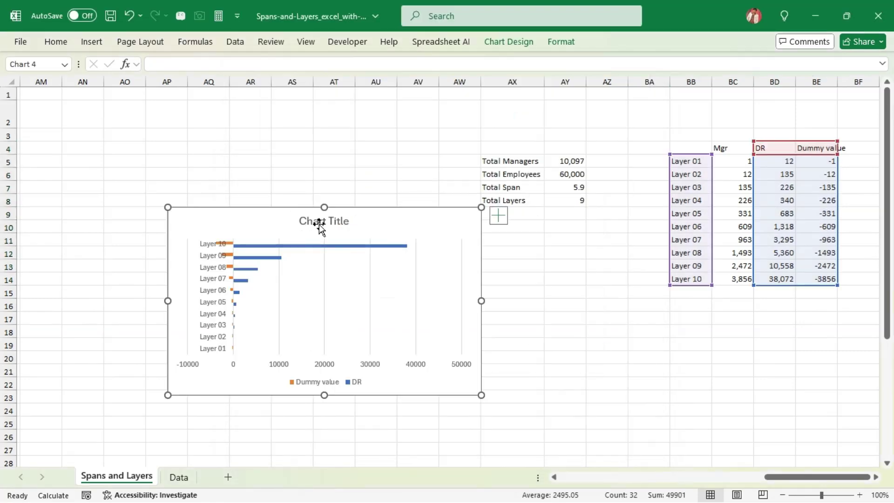
{"action": "left_click", "coordinate": [572, 307]}
{"action": "key", "text": "Delete"}
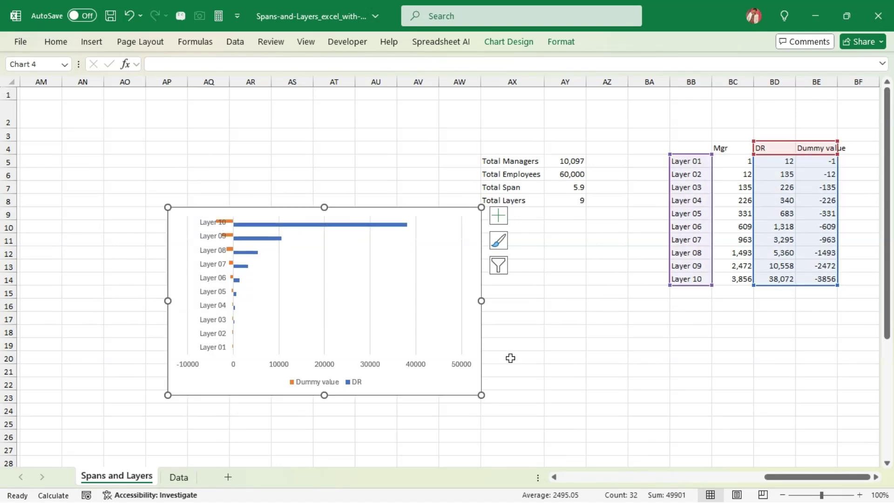
- Set the bar chart's value axis bounds to a minimum of -40000 and a maximum of 40000
{"action": "double_click", "coordinate": [373, 366]}
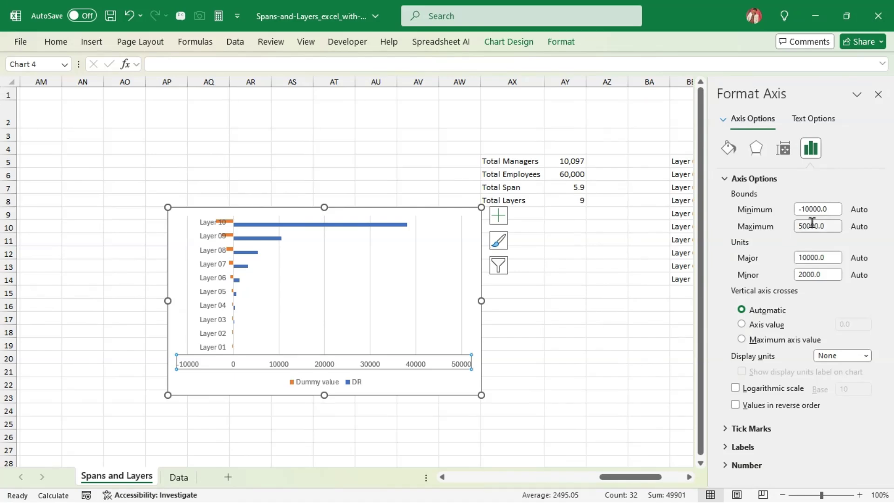
{"action": "left_click_drag", "start_coordinate": [833, 210], "coordinate": [788, 218]}
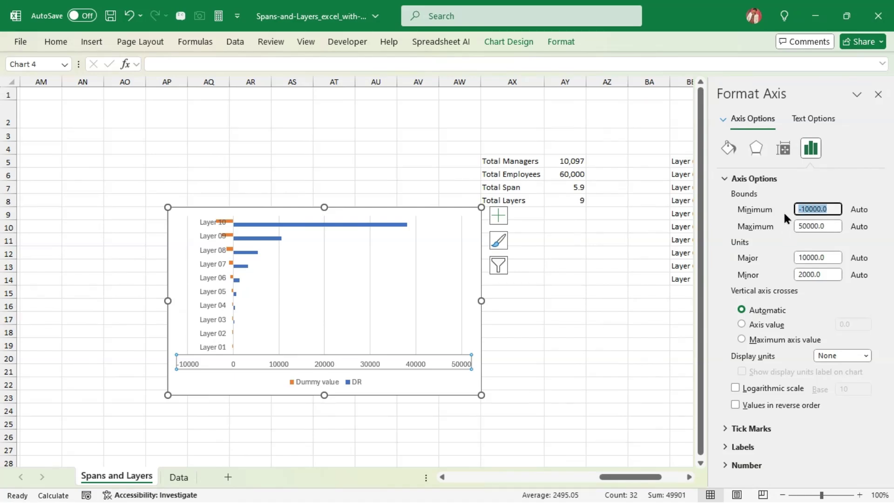
{"action": "left_click_drag", "start_coordinate": [632, 477], "coordinate": [652, 481]}
{"action": "left_click", "coordinate": [836, 209]}
{"action": "type", "text": "4000"}
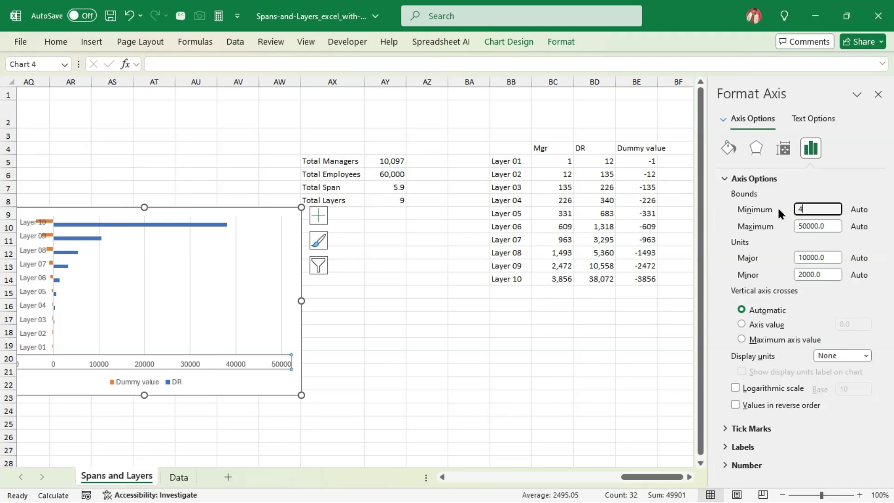
{"action": "key", "text": "BackSpace"}
{"action": "key", "text": "BackSpace"}
{"action": "key", "text": "BackSpace"}
{"action": "type", "text": "-40000"}
{"action": "key", "text": "Tab"}
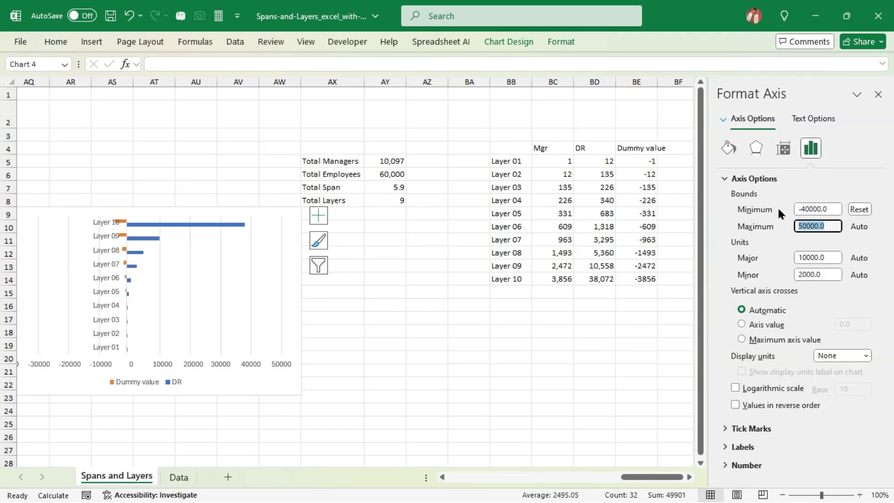
{"action": "type", "text": "40"}
{"action": "type", "text": "0"}
{"action": "key", "text": "Tab"}
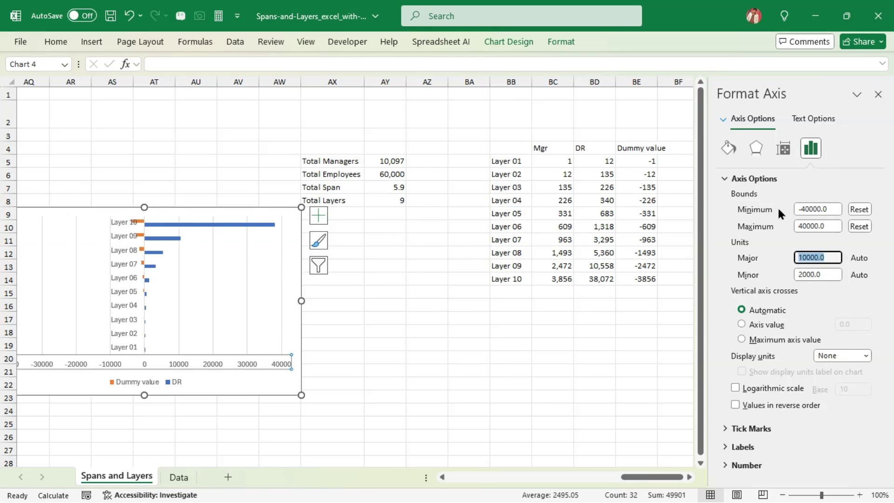
- Set the series overlap of the chart's DR bars to 100%
{"action": "left_click_drag", "start_coordinate": [659, 477], "coordinate": [645, 482]}
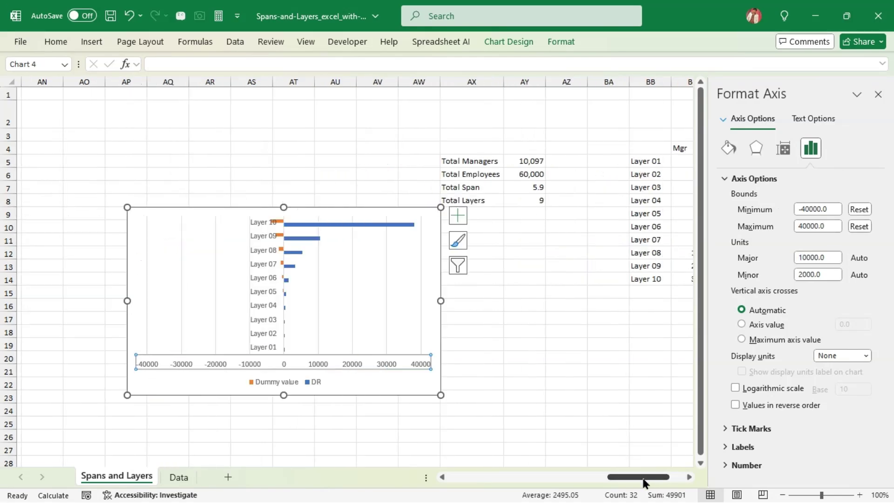
{"action": "left_click", "coordinate": [345, 225]}
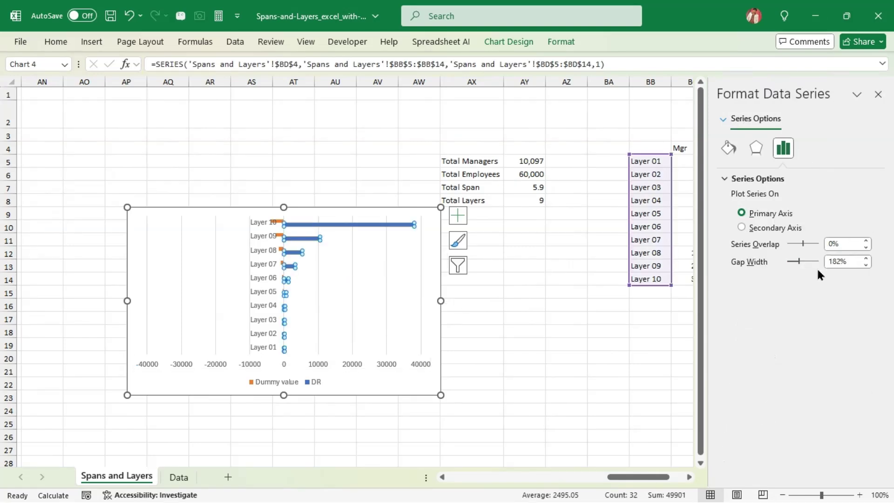
{"action": "left_click_drag", "start_coordinate": [803, 243], "coordinate": [826, 240]}
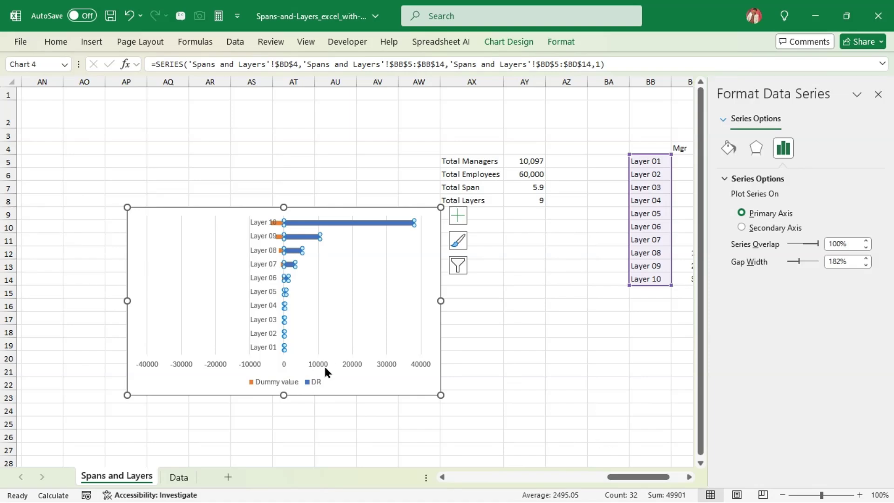
- Rename the Dummy value series to Mgr in the bar chart's data source
{"action": "left_click", "coordinate": [314, 381]}
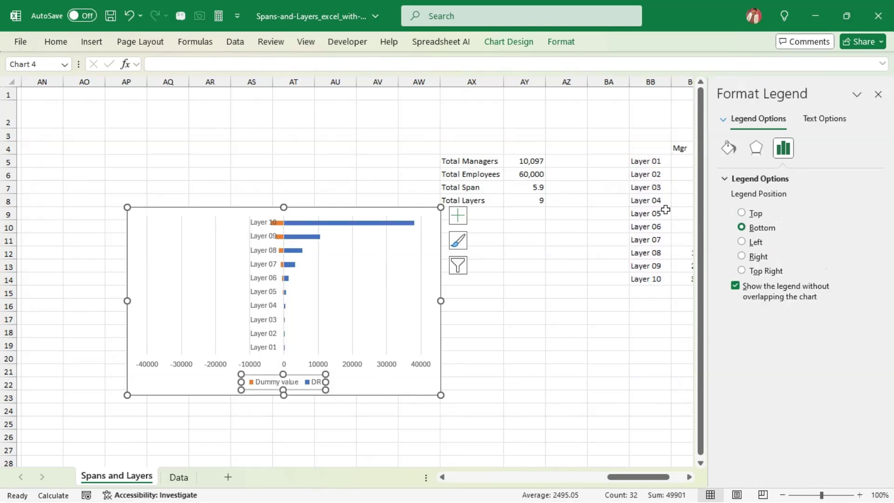
{"action": "left_click", "coordinate": [879, 95]}
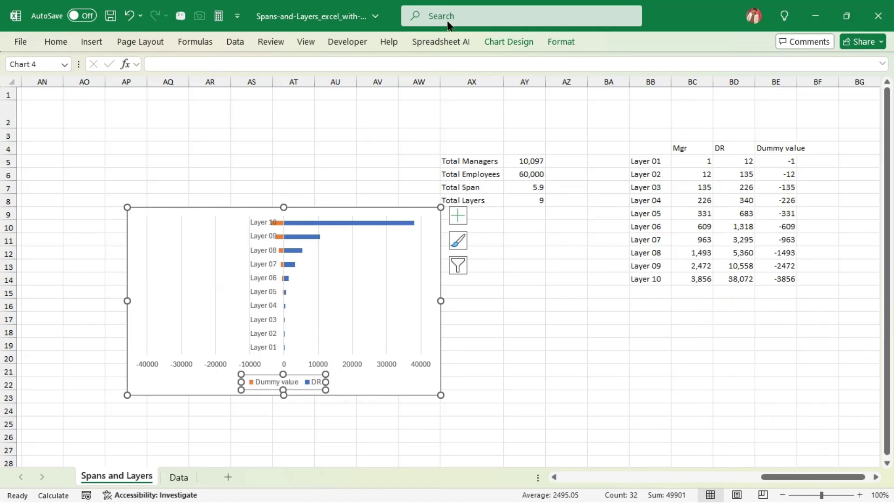
{"action": "left_click", "coordinate": [530, 40]}
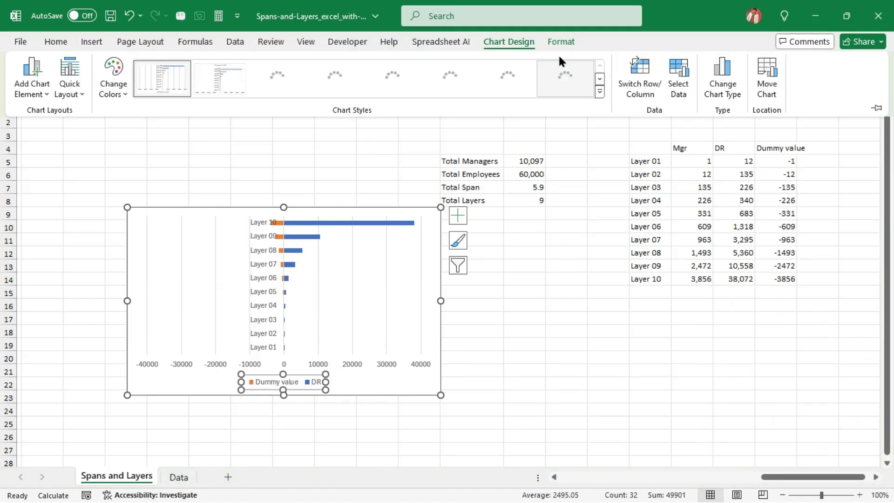
{"action": "left_click", "coordinate": [676, 73]}
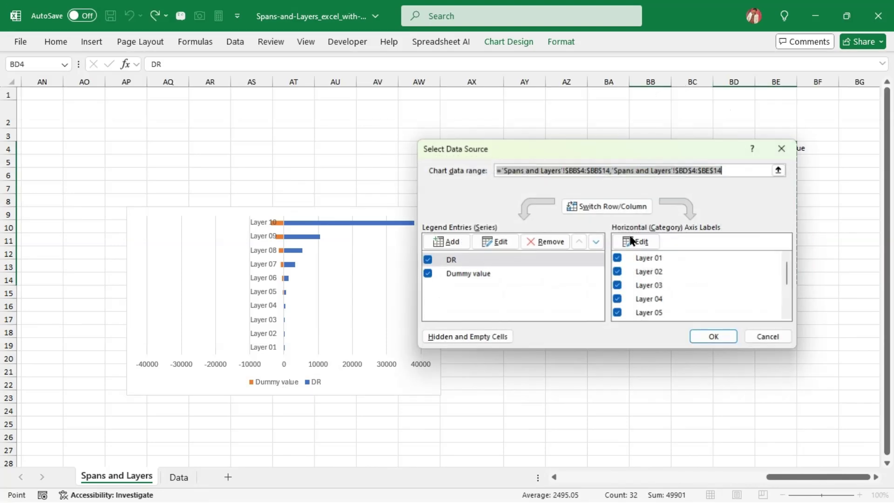
{"action": "left_click", "coordinate": [475, 273]}
{"action": "left_click", "coordinate": [498, 241]}
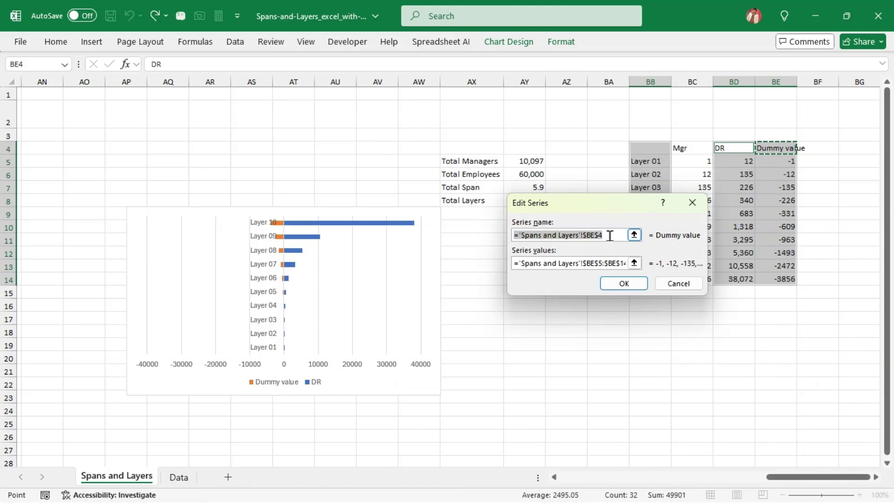
{"action": "type", "text": "Mgr"}
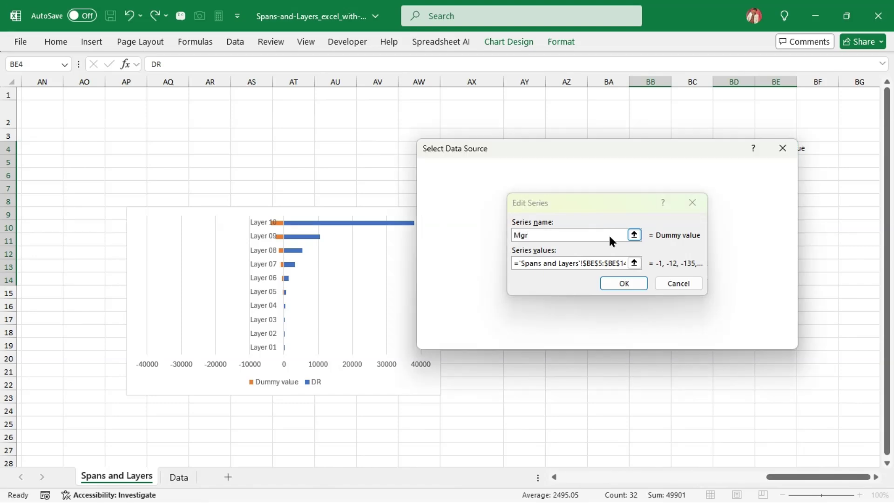
{"action": "key", "text": "Return"}
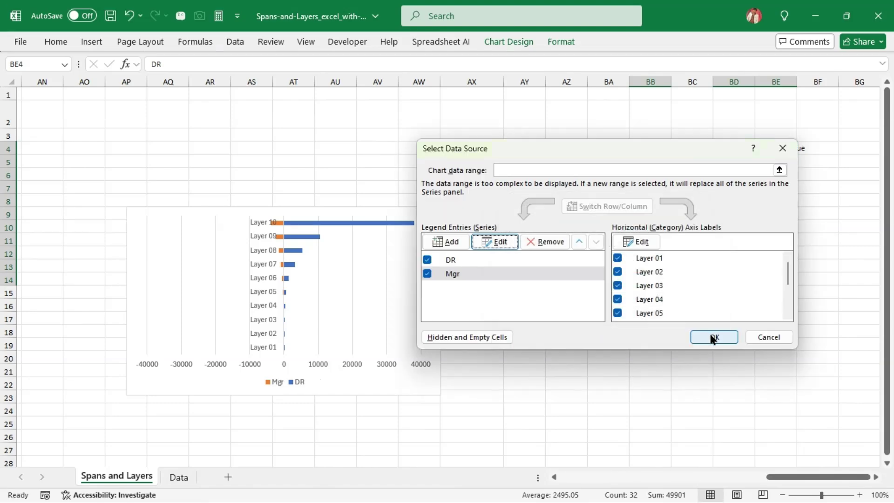
{"action": "left_click", "coordinate": [714, 338]}
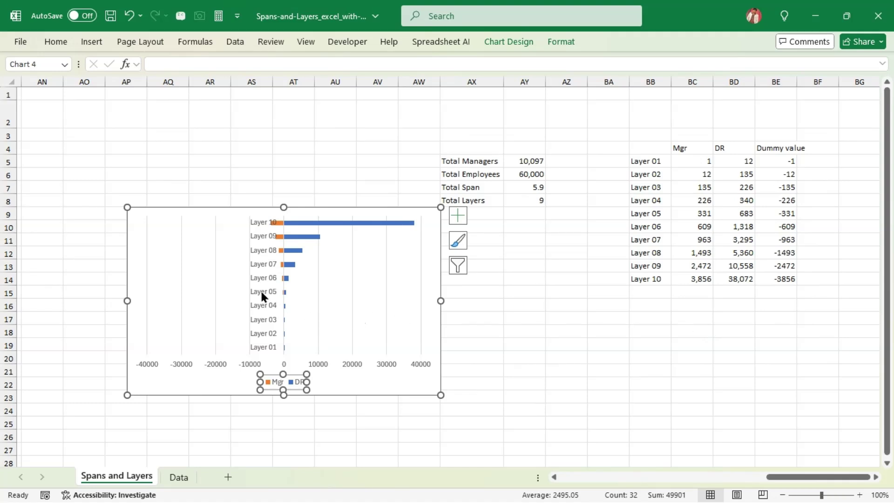
- Delete the vertical gridlines and the value axis from the bar chart
{"action": "left_click", "coordinate": [318, 284]}
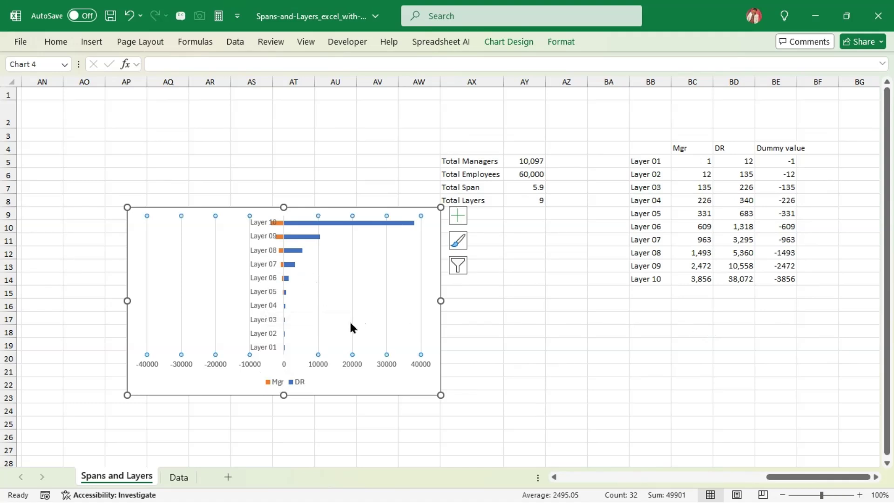
{"action": "key", "text": "Delete"}
{"action": "left_click", "coordinate": [183, 361]}
{"action": "key", "text": "Delete"}
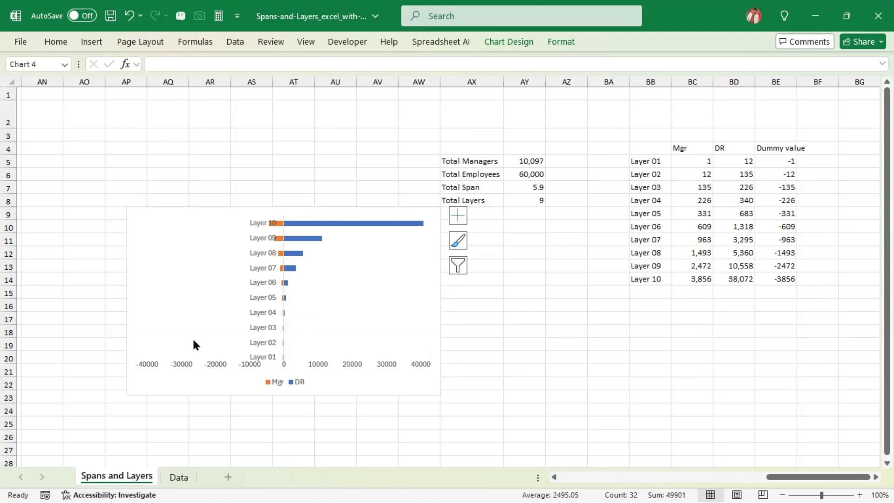
- Set the label position of the chart's layer axis to Low and close the axis formatting options
{"action": "left_click", "coordinate": [267, 291]}
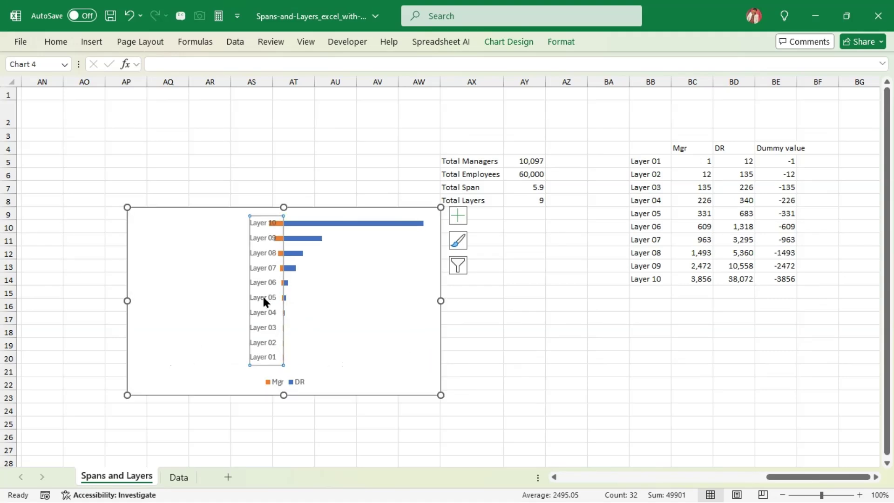
{"action": "key", "text": "ctrl+1"}
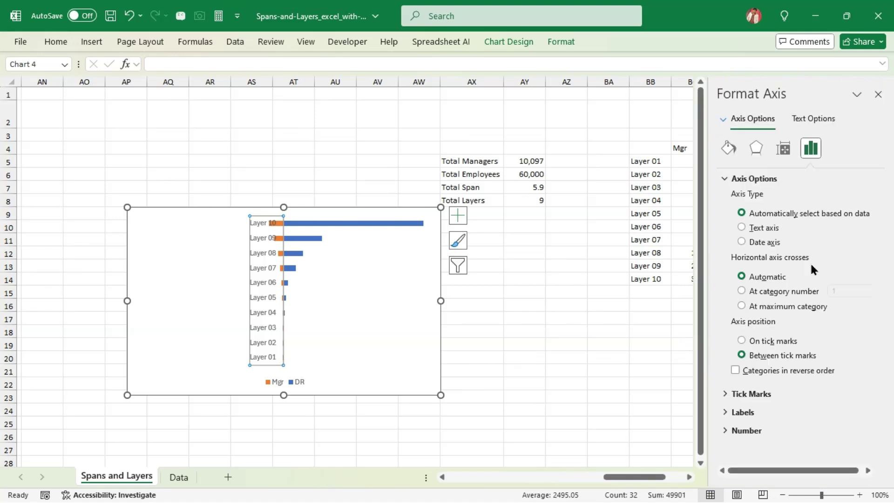
{"action": "left_click", "coordinate": [785, 149]}
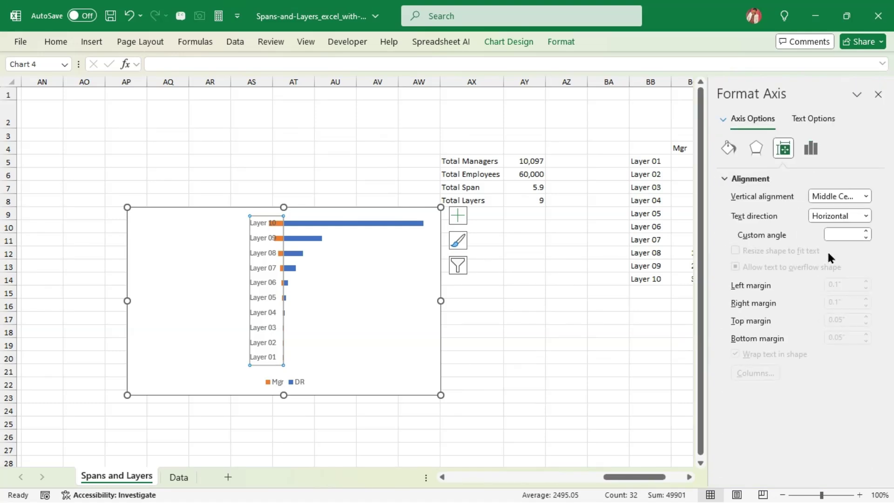
{"action": "left_click", "coordinate": [811, 149]}
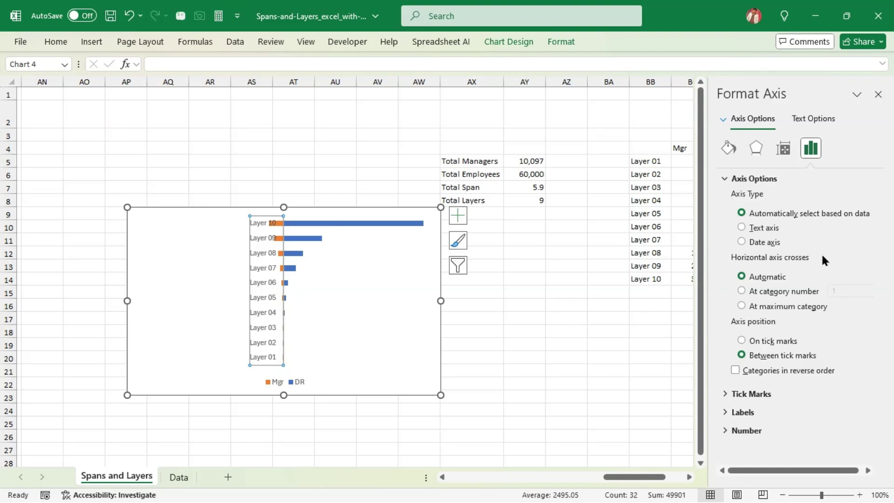
{"action": "left_click", "coordinate": [726, 394]}
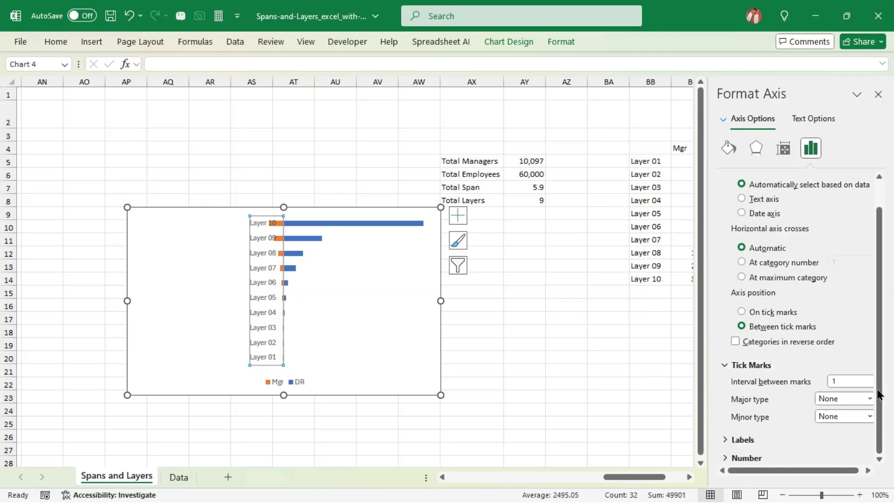
{"action": "left_click", "coordinate": [734, 366]}
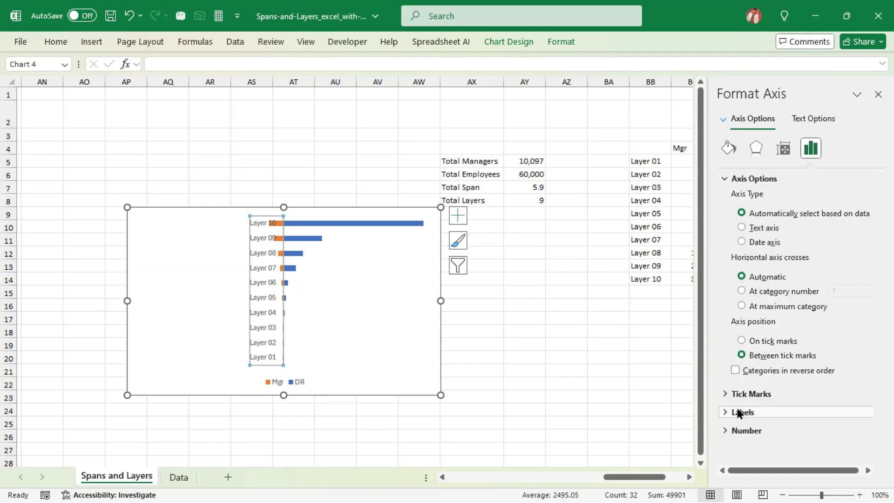
{"action": "left_click", "coordinate": [728, 408]}
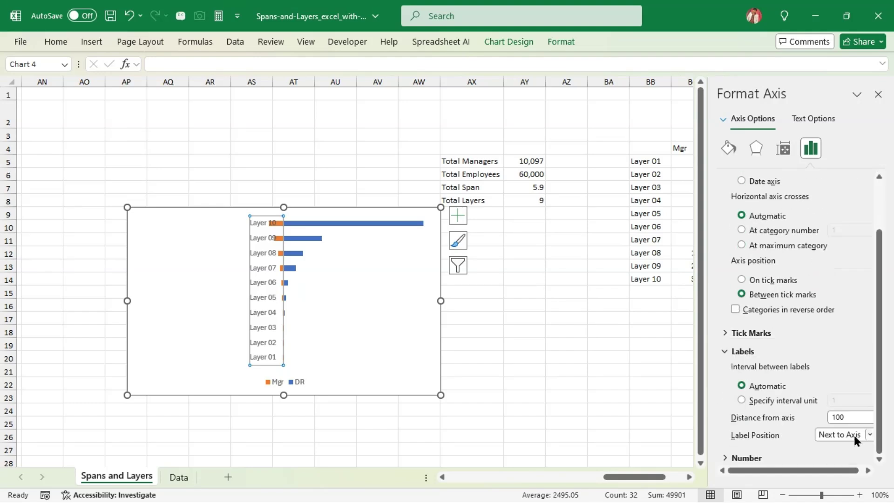
{"action": "left_click", "coordinate": [853, 433]}
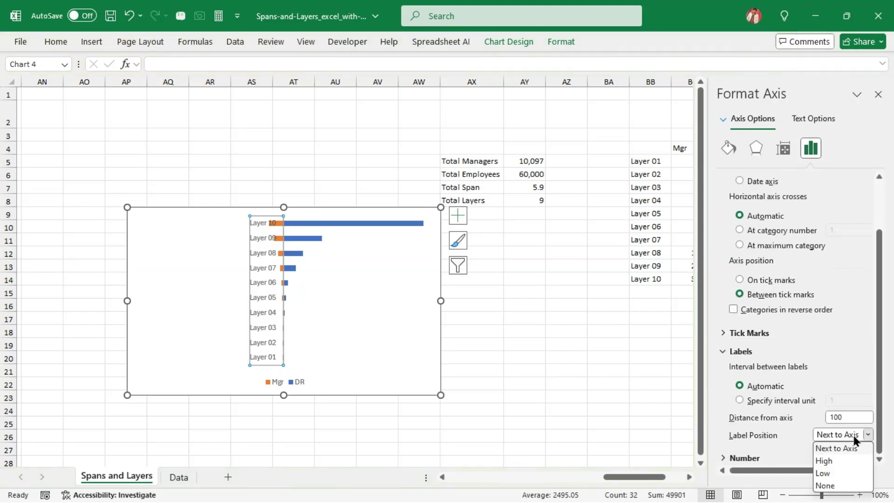
{"action": "left_click", "coordinate": [834, 460]}
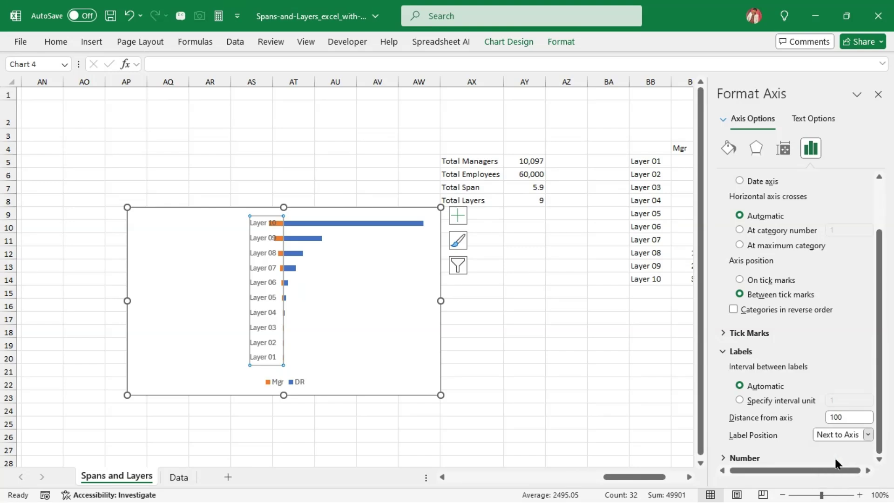
{"action": "left_click", "coordinate": [846, 434]}
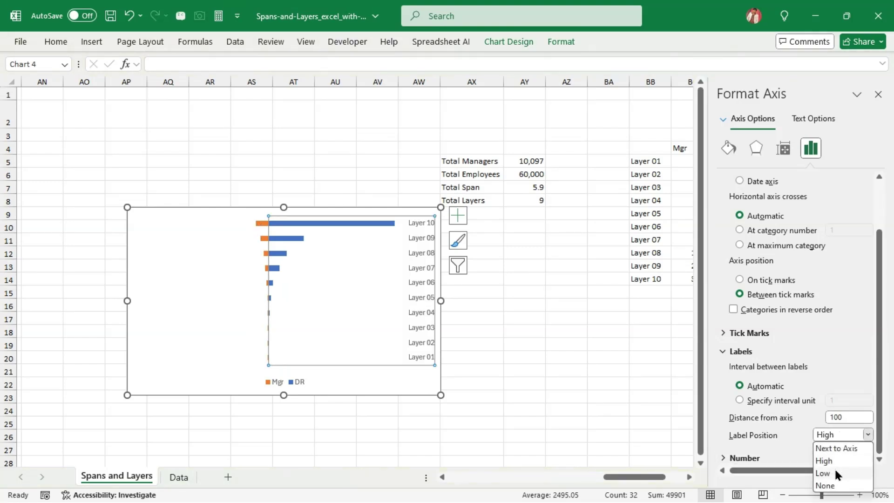
{"action": "left_click", "coordinate": [834, 472]}
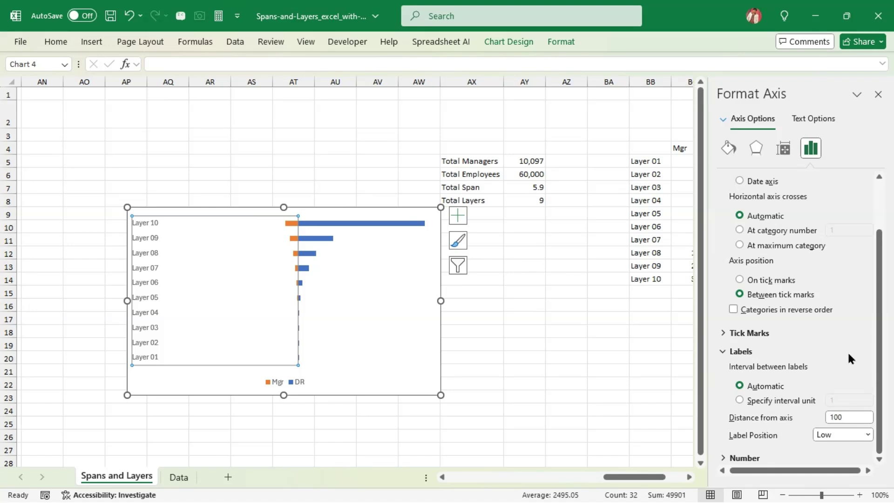
{"action": "left_click", "coordinate": [879, 94]}
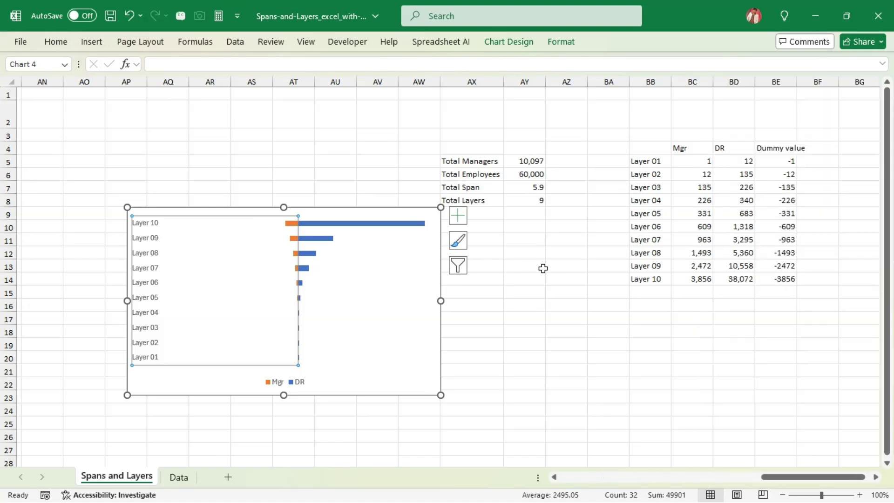
{"action": "left_click", "coordinate": [547, 278]}
- Add primary major horizontal gridlines to the bar chart
{"action": "left_click", "coordinate": [400, 225]}
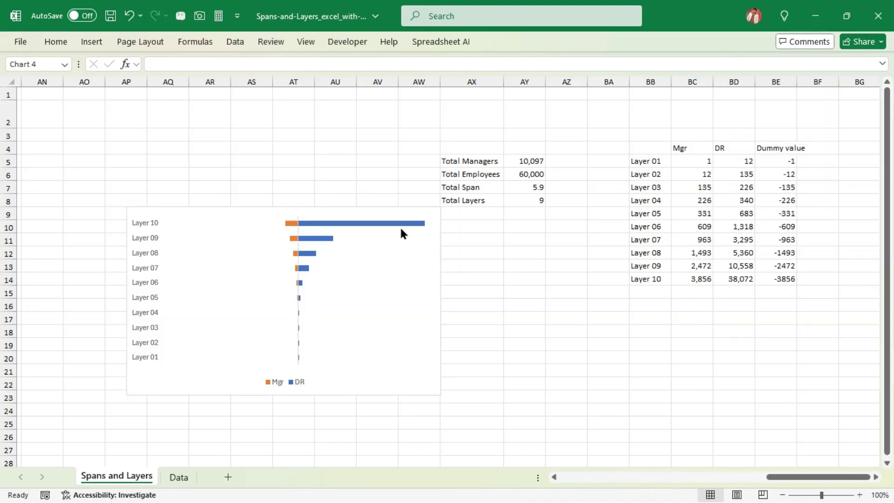
{"action": "left_click", "coordinate": [391, 210]}
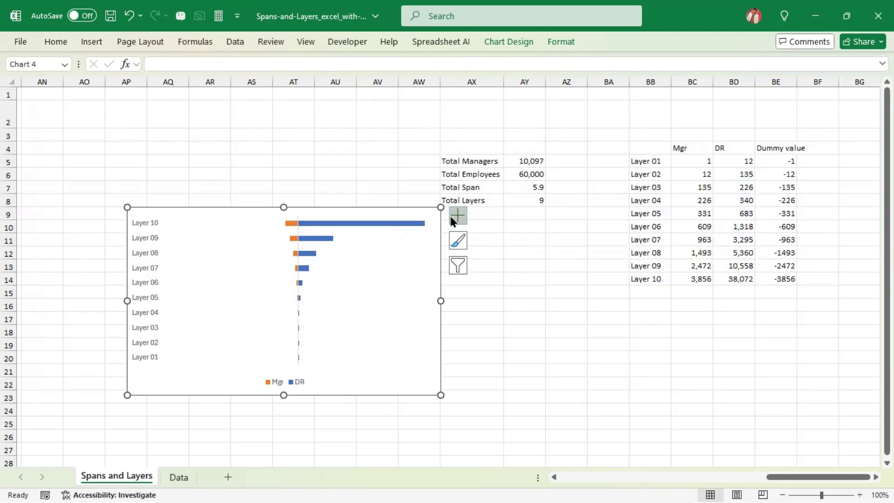
{"action": "left_click", "coordinate": [458, 216]}
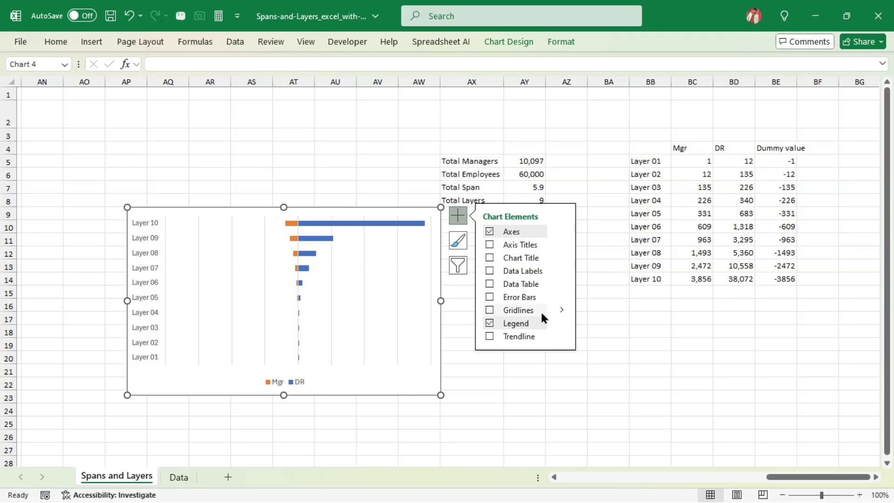
{"action": "mouse_move", "coordinate": [562, 311]}
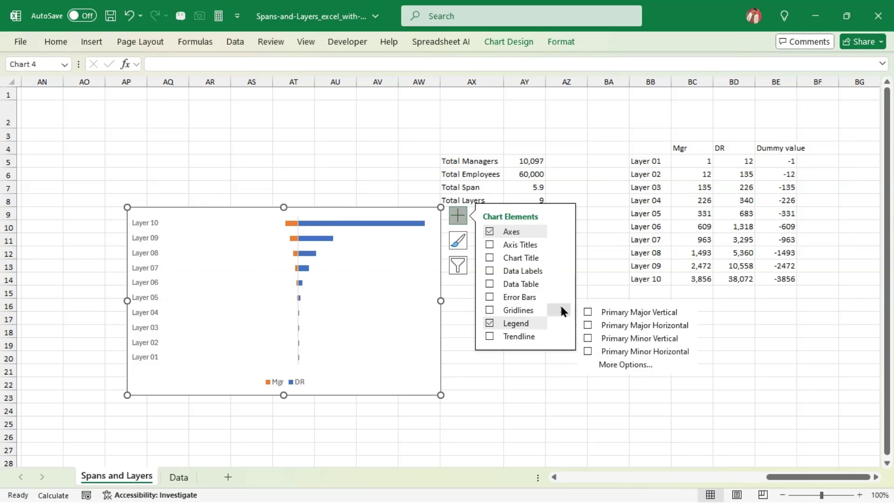
{"action": "left_click", "coordinate": [589, 325]}
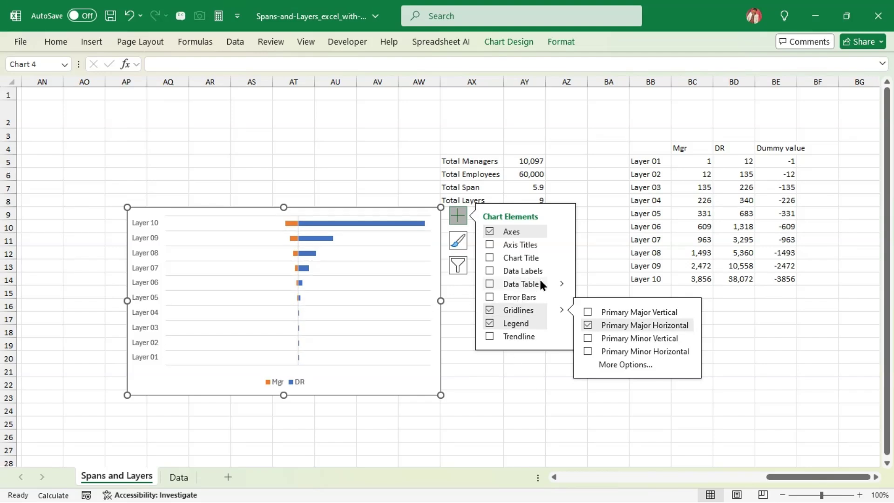
- Add data labels to the bar chart and narrow its plot area slightly from the right side
{"action": "left_click", "coordinate": [489, 272]}
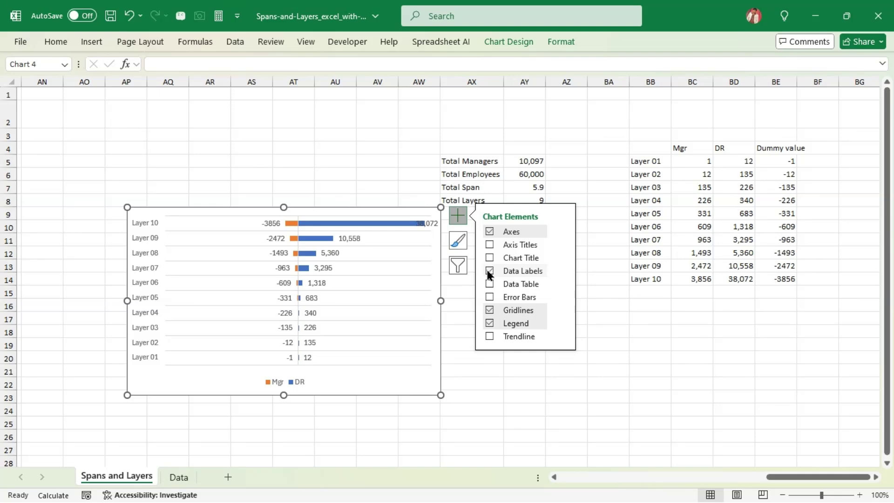
{"action": "left_click", "coordinate": [490, 396]}
{"action": "left_click", "coordinate": [195, 279]}
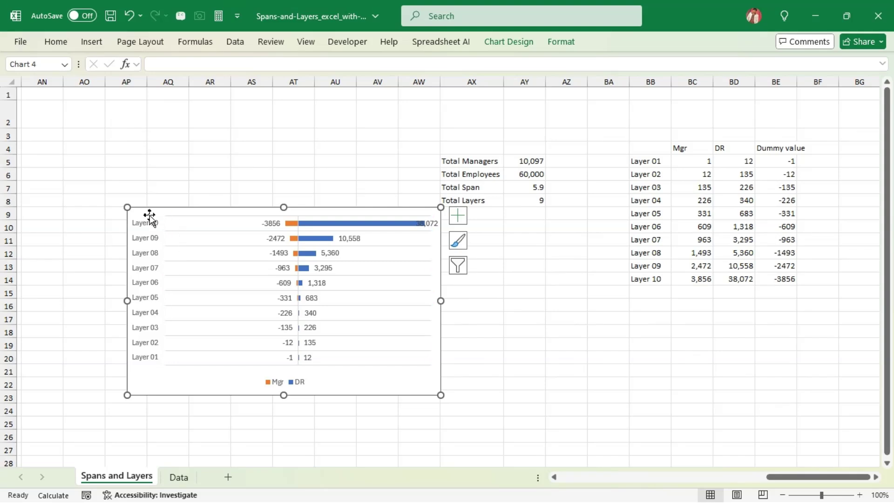
{"action": "left_click", "coordinate": [167, 227]}
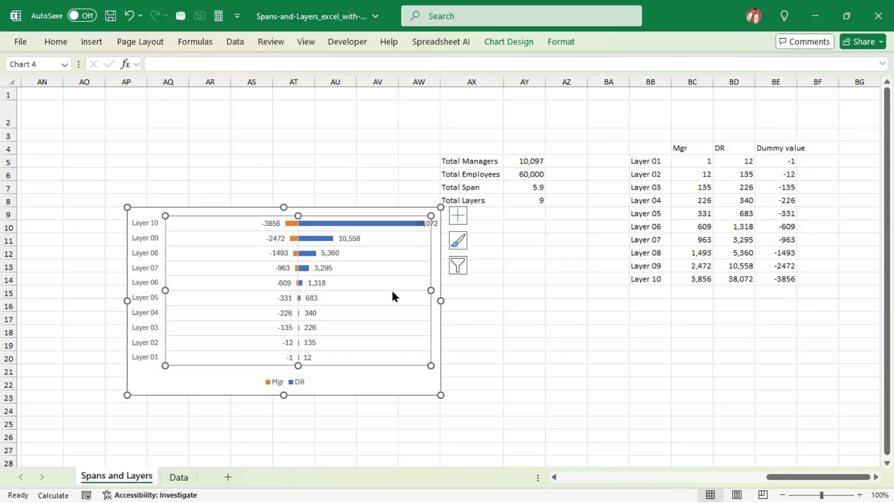
{"action": "left_click_drag", "start_coordinate": [428, 287], "coordinate": [418, 289]}
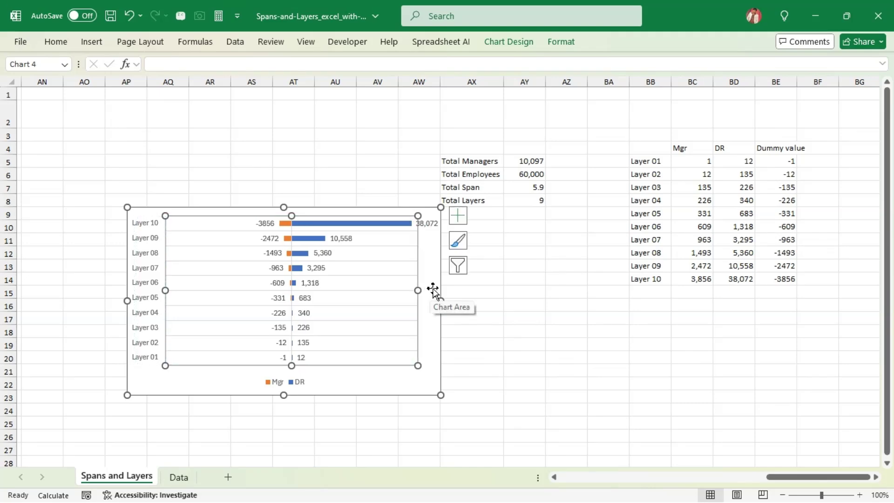
{"action": "left_click", "coordinate": [436, 288]}
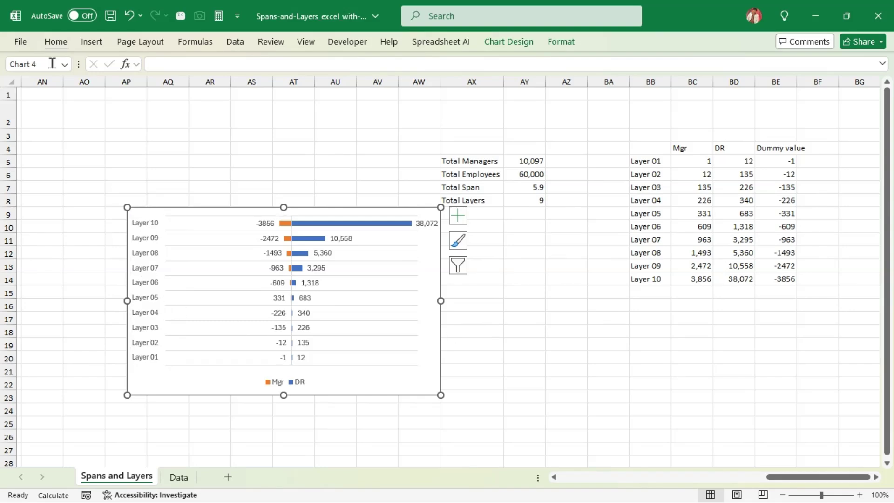
- Set the font of the whole bar chart to Calibri
{"action": "left_click", "coordinate": [62, 44]}
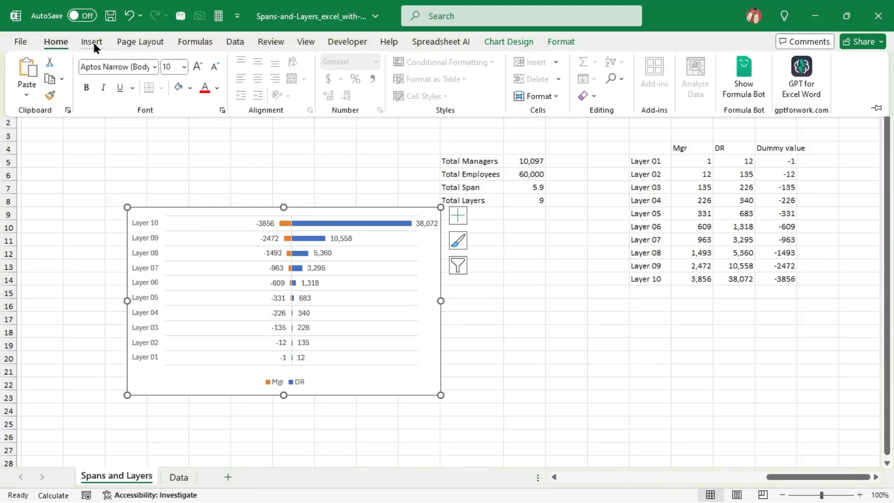
{"action": "left_click", "coordinate": [116, 66]}
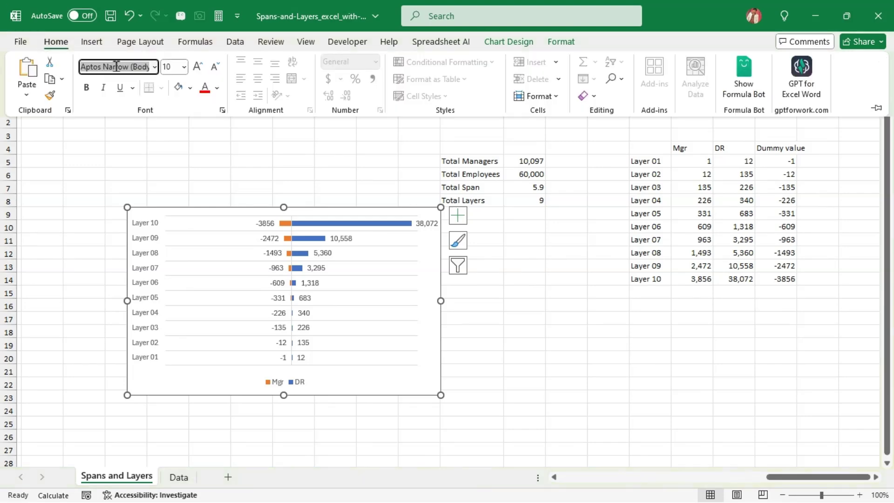
{"action": "type", "text": "Calibri"}
{"action": "key", "text": "Return"}
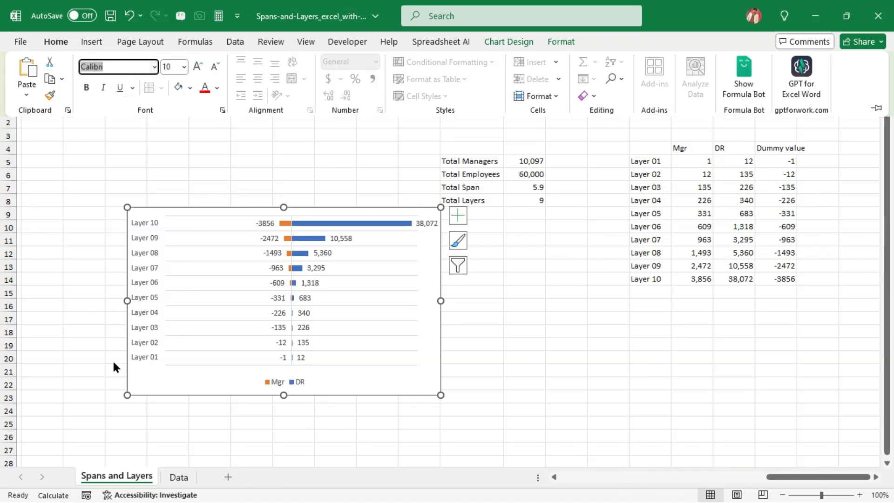
- Make the layer axis labels and the data labels of both the DR and Mgr series bold
{"action": "left_click", "coordinate": [140, 322]}
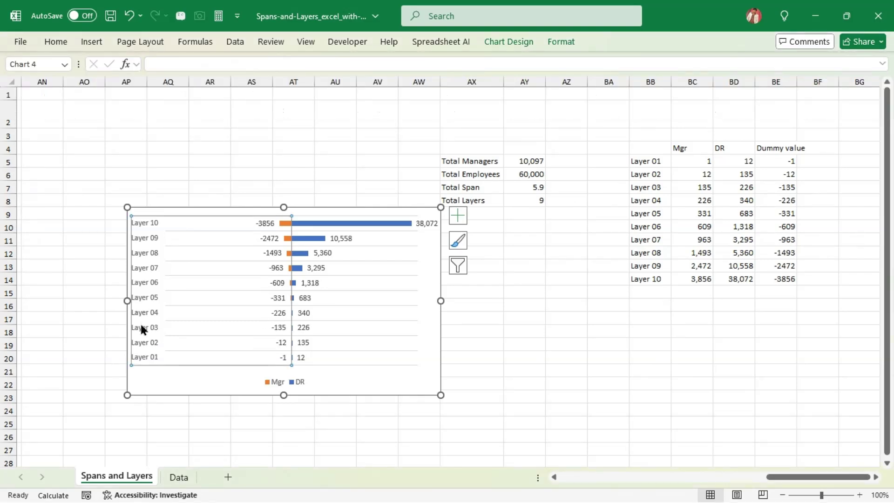
{"action": "left_click", "coordinate": [304, 327]}
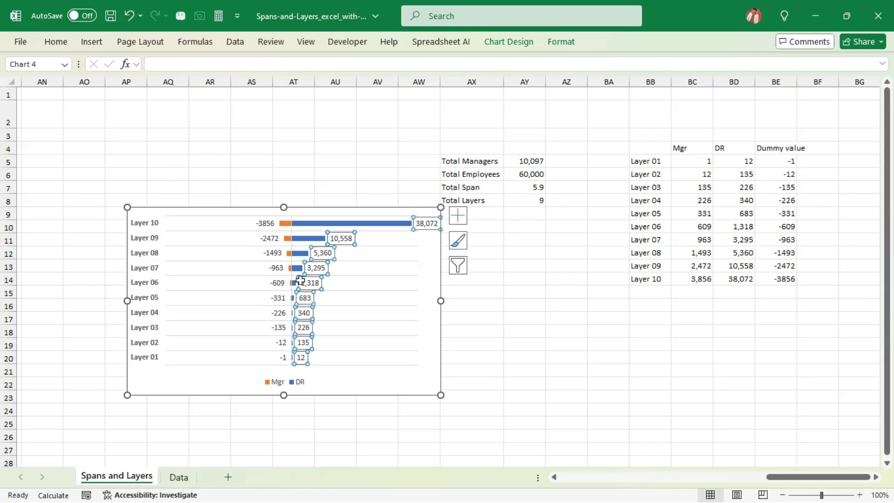
{"action": "left_click", "coordinate": [272, 268]}
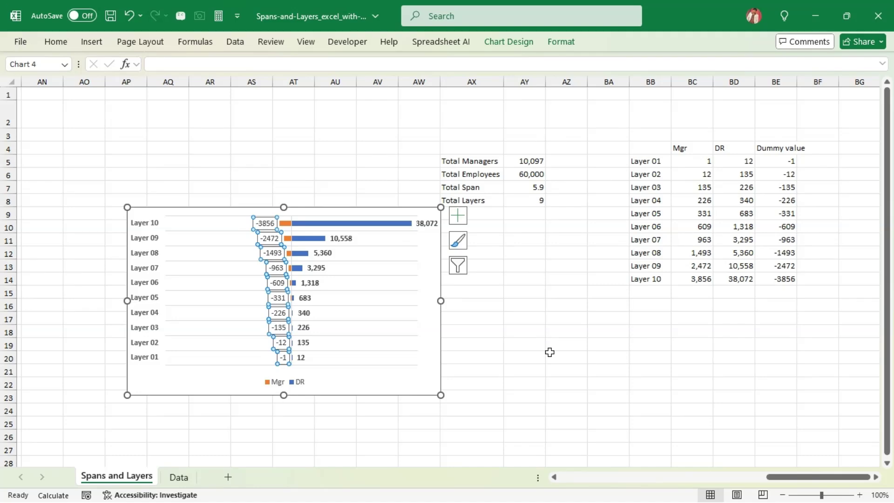
{"action": "left_click", "coordinate": [539, 368]}
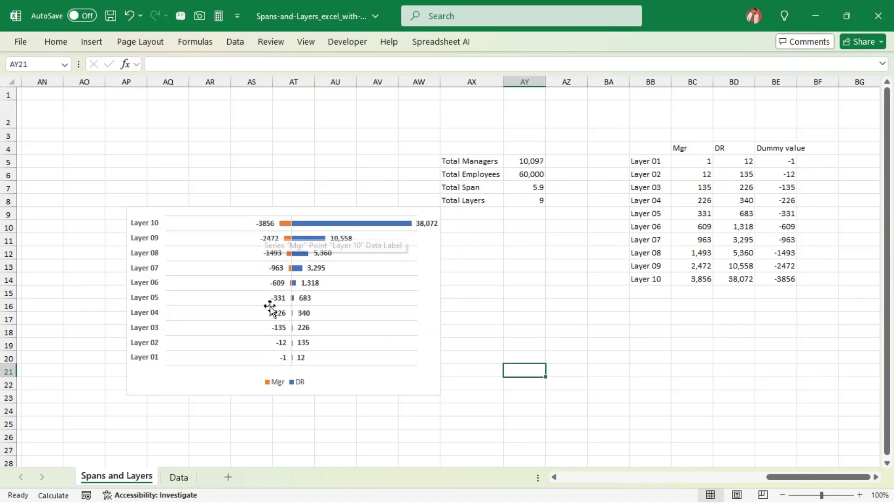
- Open the label options for the Mgr data labels, try hiding their values and undo that change
{"action": "left_click", "coordinate": [272, 239]}
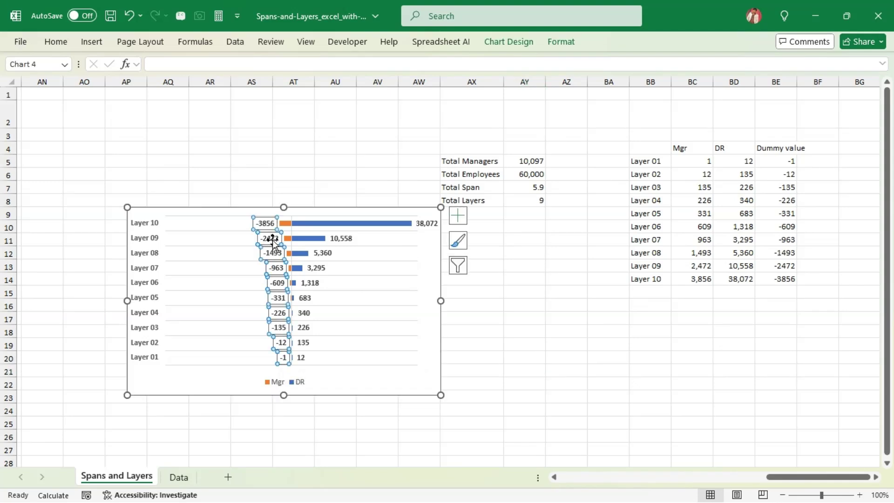
{"action": "left_click", "coordinate": [457, 217]}
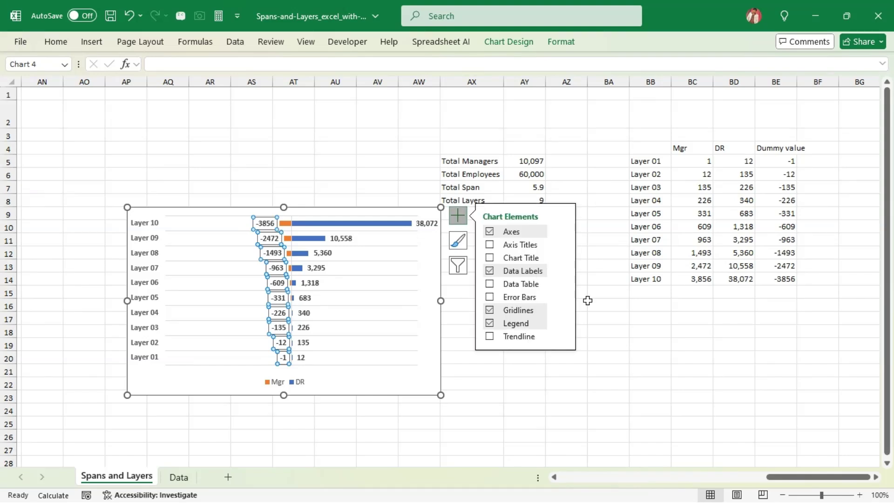
{"action": "left_click", "coordinate": [562, 271]}
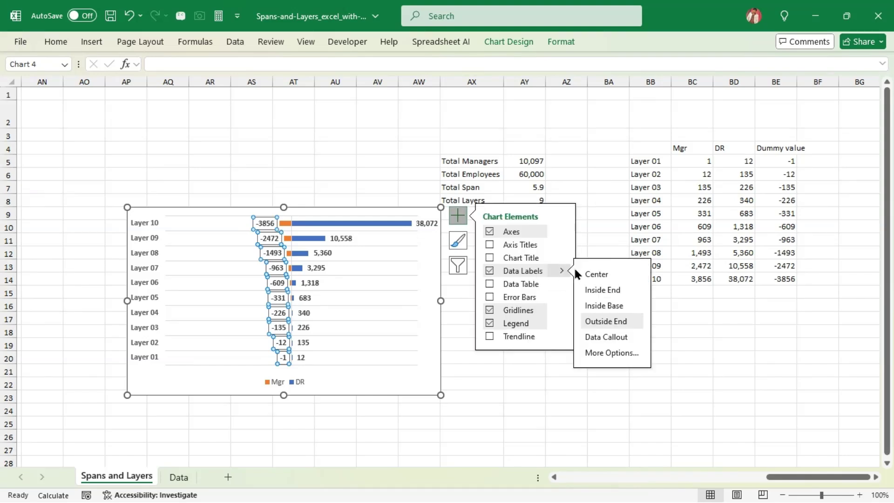
{"action": "left_click", "coordinate": [628, 355]}
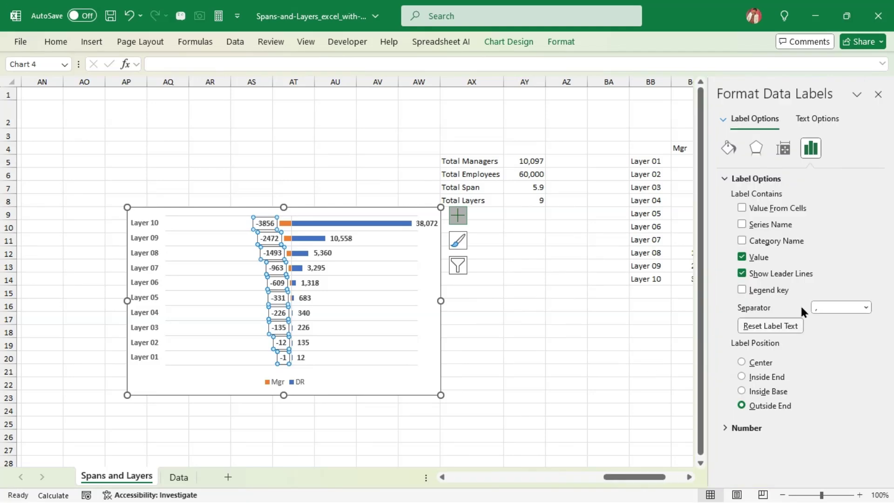
{"action": "left_click", "coordinate": [742, 257]}
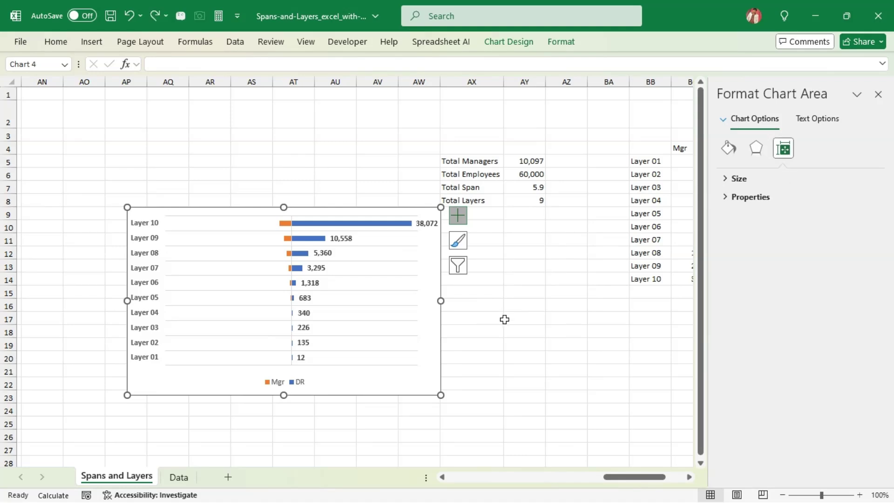
{"action": "key", "text": "ctrl+z"}
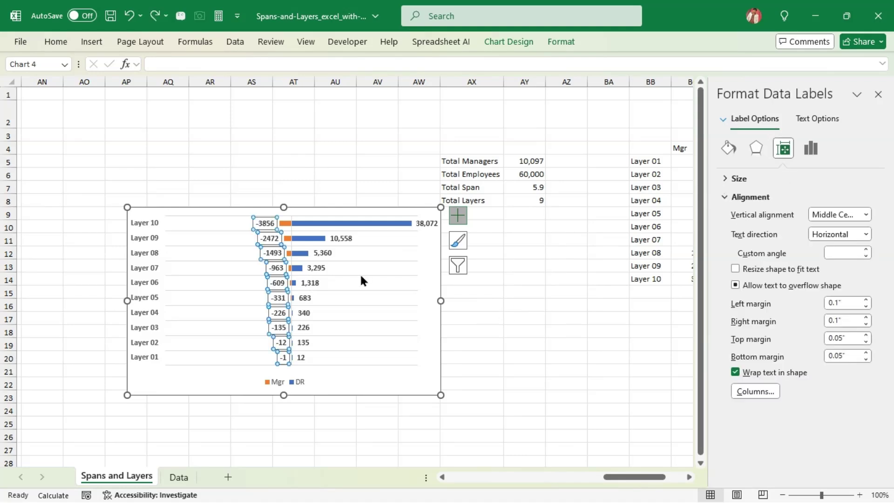
{"action": "left_click", "coordinate": [810, 153]}
{"action": "left_click", "coordinate": [731, 177]}
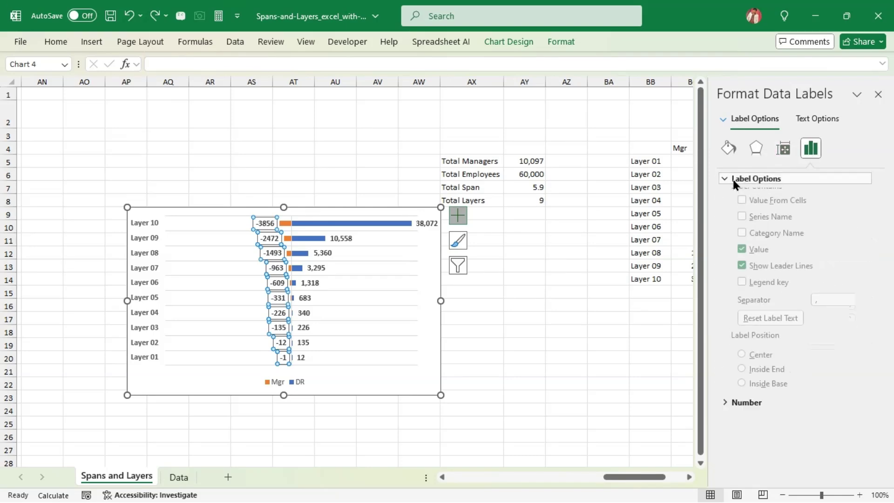
- Base the Mgr data labels on cells BC5:BC14 instead of the series value, and close the label formatting options
{"action": "left_click", "coordinate": [741, 208]}
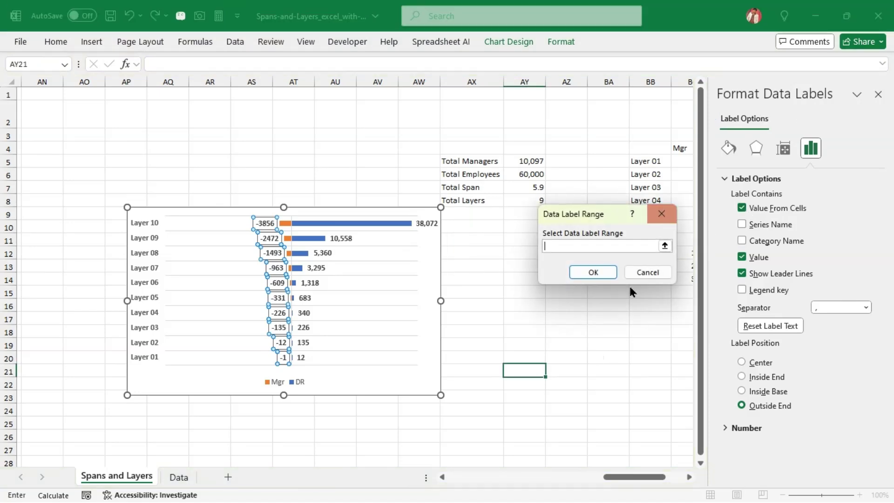
{"action": "left_click_drag", "start_coordinate": [630, 477], "coordinate": [675, 479]}
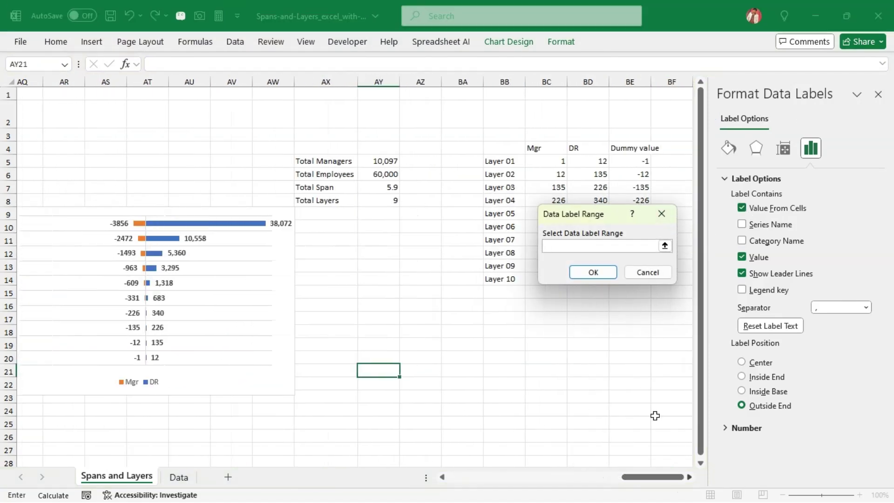
{"action": "left_click", "coordinate": [665, 247]}
{"action": "left_click_drag", "start_coordinate": [559, 161], "coordinate": [544, 279]}
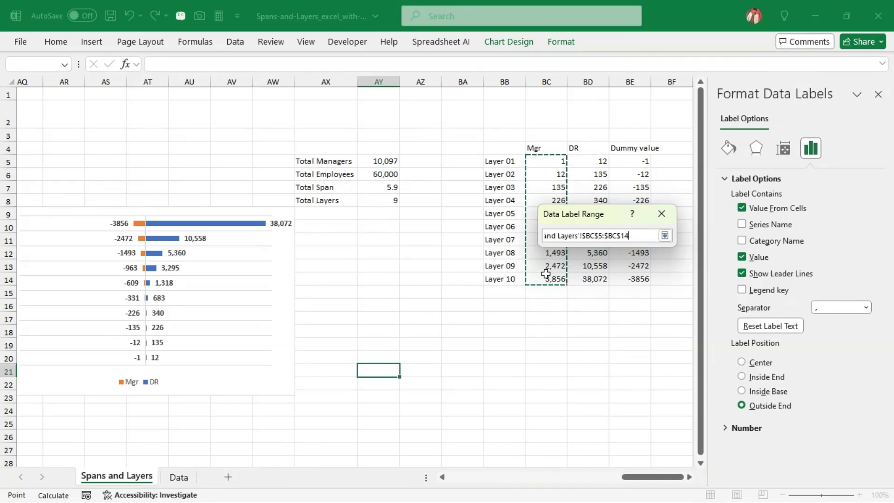
{"action": "left_click", "coordinate": [665, 235]}
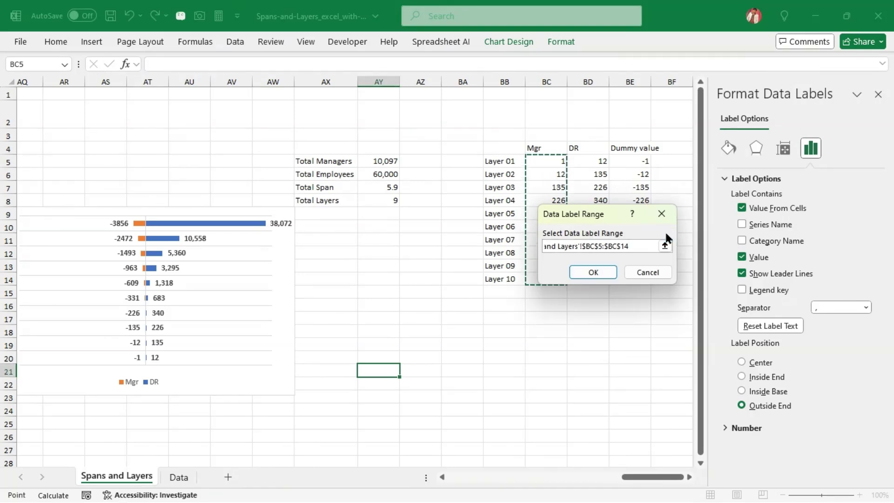
{"action": "left_click", "coordinate": [598, 272]}
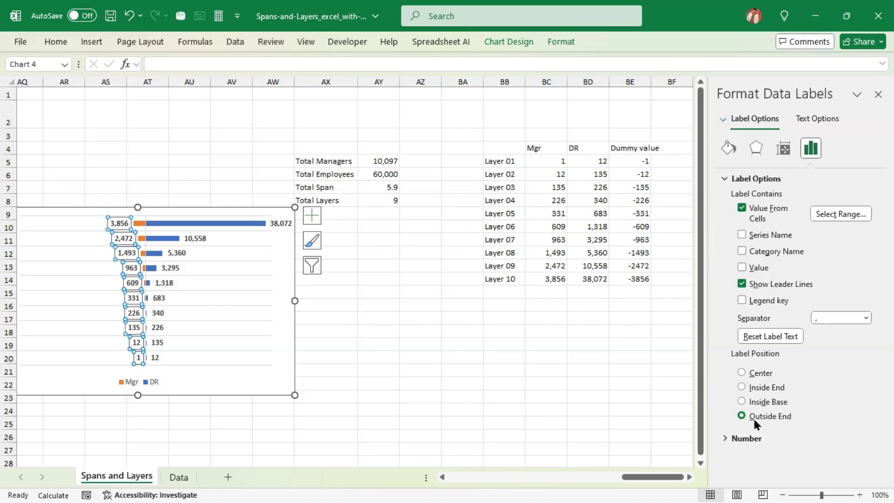
{"action": "left_click", "coordinate": [878, 94]}
{"action": "left_click", "coordinate": [405, 369]}
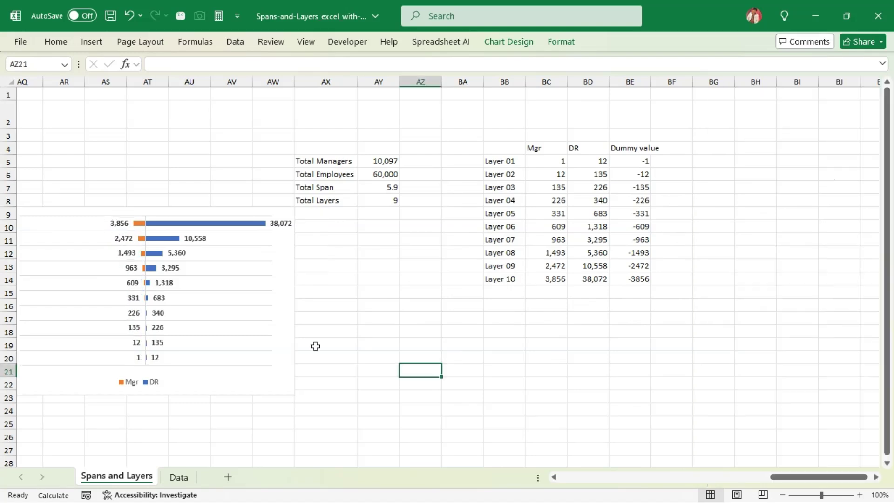
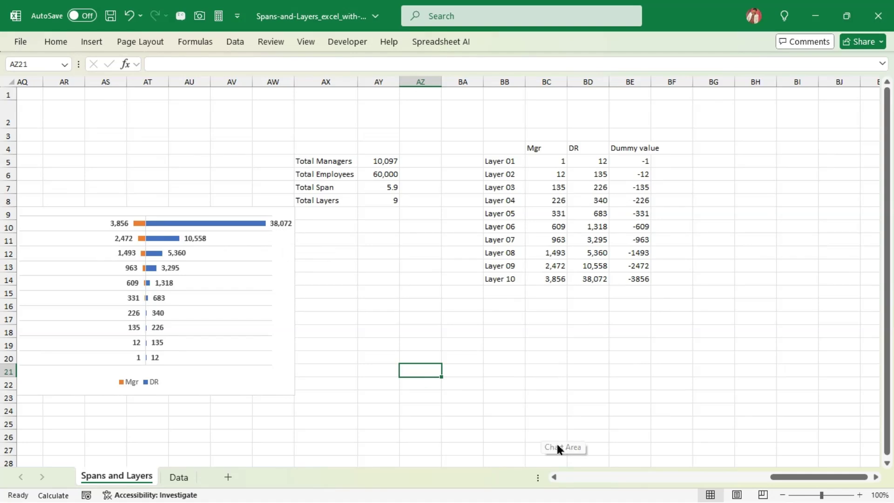
- Place the bar chart beside the funnel chart and draw a rectangle about 2.96" by 4.98" over it
{"action": "double_click", "coordinate": [554, 480]}
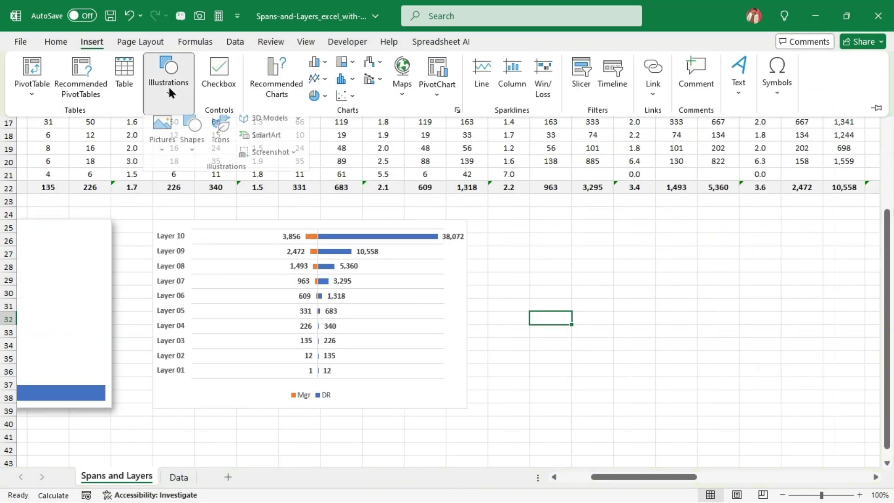
{"action": "left_click", "coordinate": [196, 142]}
{"action": "left_click", "coordinate": [188, 236]}
{"action": "left_click_drag", "start_coordinate": [153, 222], "coordinate": [466, 408]}
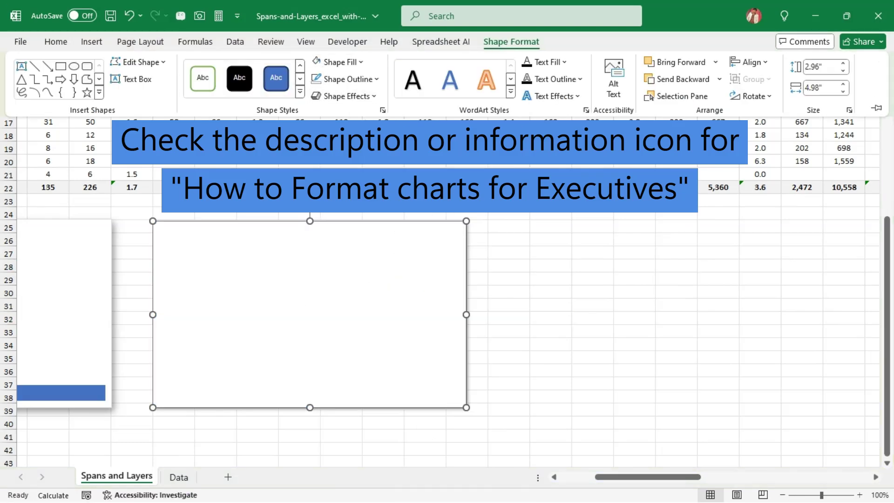
- Set the rectangle's shadow to 9 pt blur and 6 pt distance, and send the rectangle behind the bar chart
{"action": "left_click", "coordinate": [344, 96]}
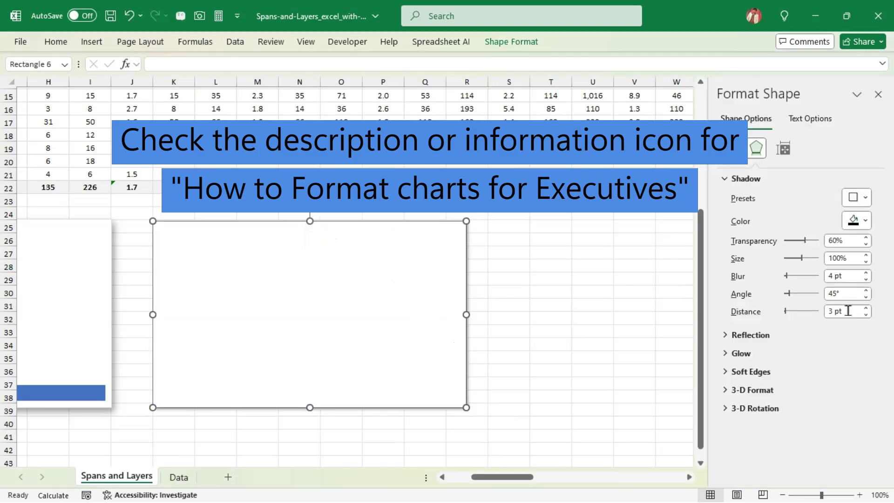
{"action": "left_click", "coordinate": [866, 273]}
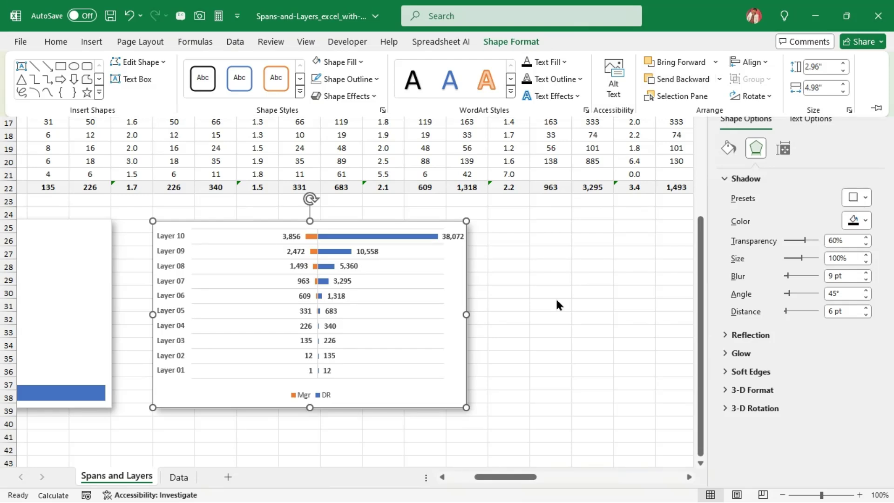
{"action": "left_click", "coordinate": [557, 301]}
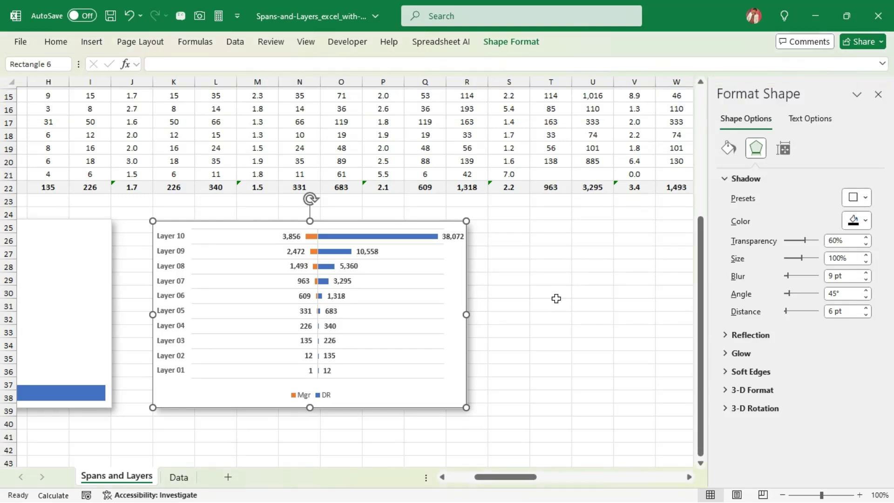
{"action": "left_click", "coordinate": [551, 383]}
- Close the shape formatting options and select cell C4 above the Spans and Layers table
{"action": "left_click_drag", "start_coordinate": [516, 476], "coordinate": [471, 483]}
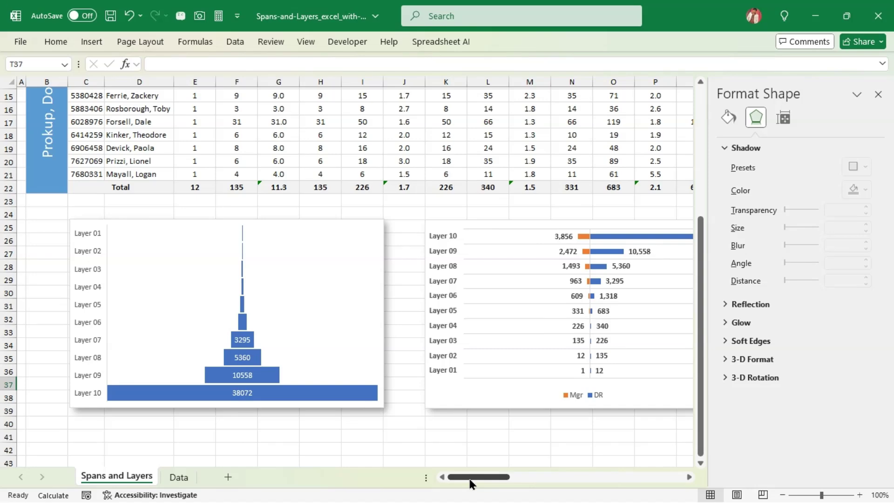
{"action": "scroll", "coordinate": [510, 411], "scroll_direction": "up", "scroll_amount": 5}
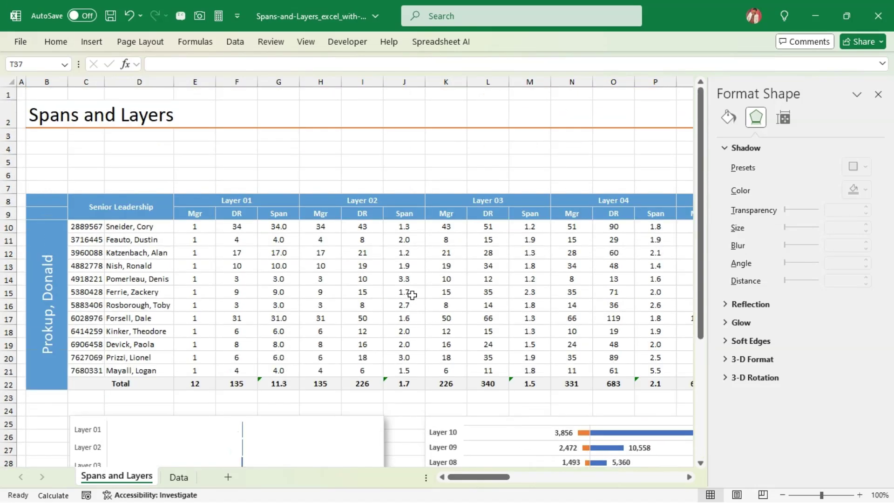
{"action": "left_click", "coordinate": [878, 94]}
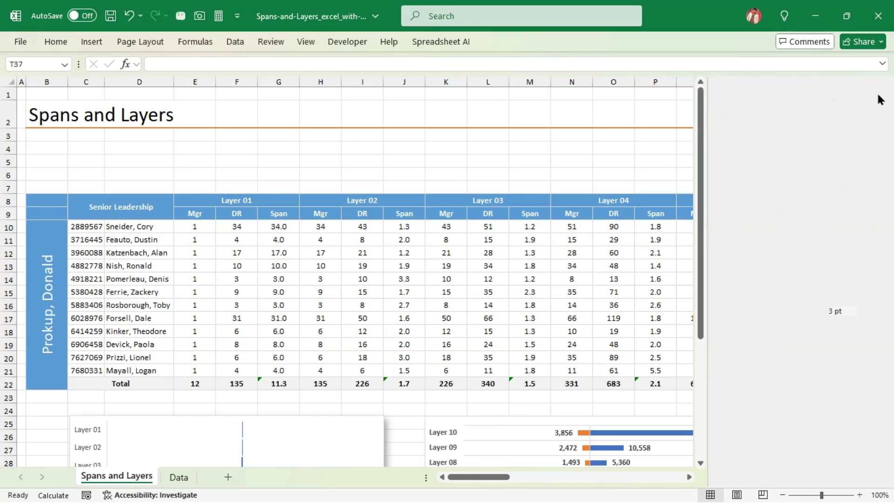
{"action": "left_click", "coordinate": [86, 145]}
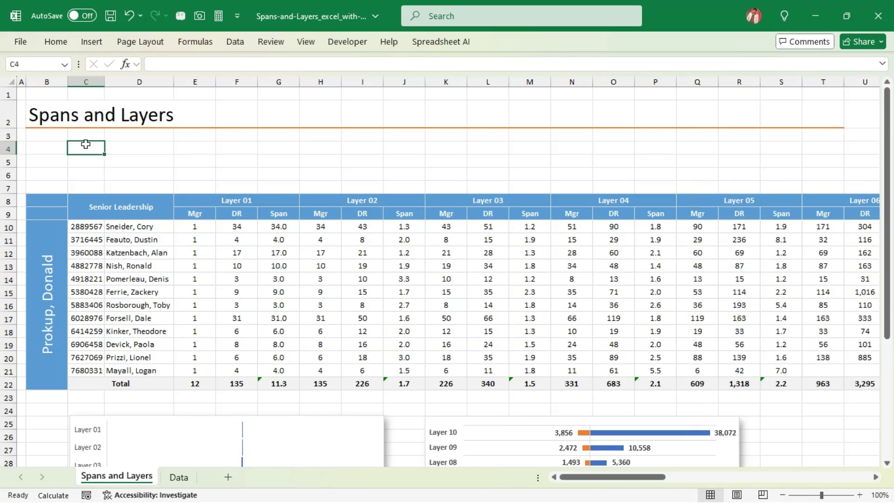
- Draw a rounded rectangle about 0.88" high and 1.53" wide between the sheet title and the first columns of the table
{"action": "left_click", "coordinate": [91, 41]}
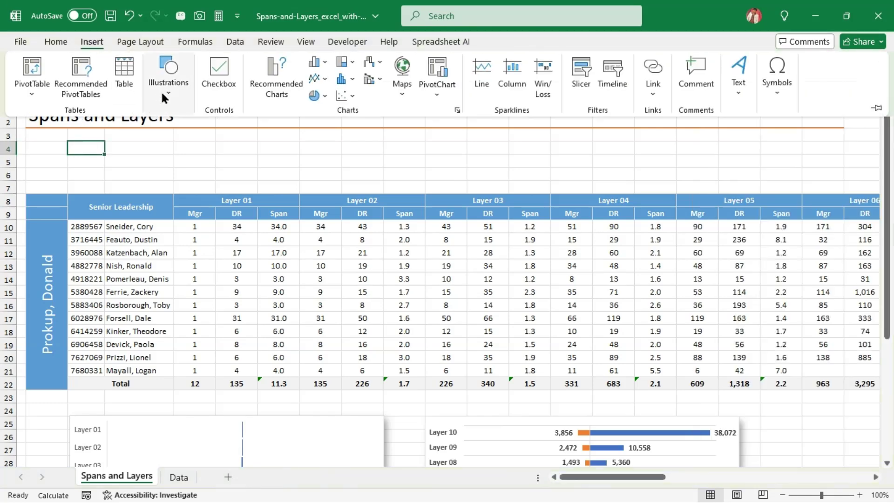
{"action": "left_click", "coordinate": [166, 90]}
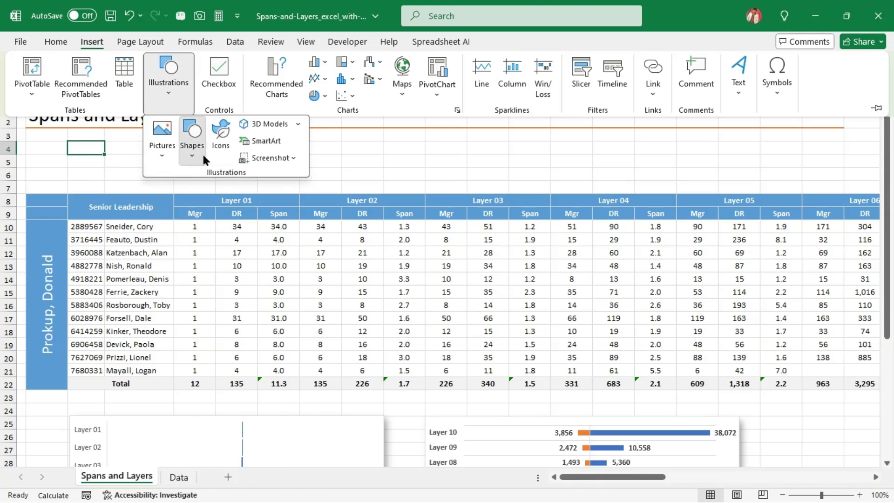
{"action": "left_click", "coordinate": [193, 151]}
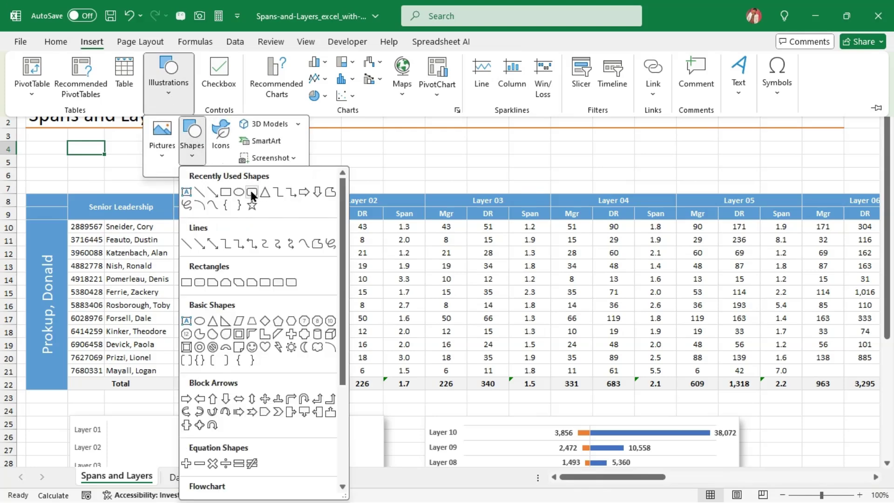
{"action": "left_click", "coordinate": [251, 192]}
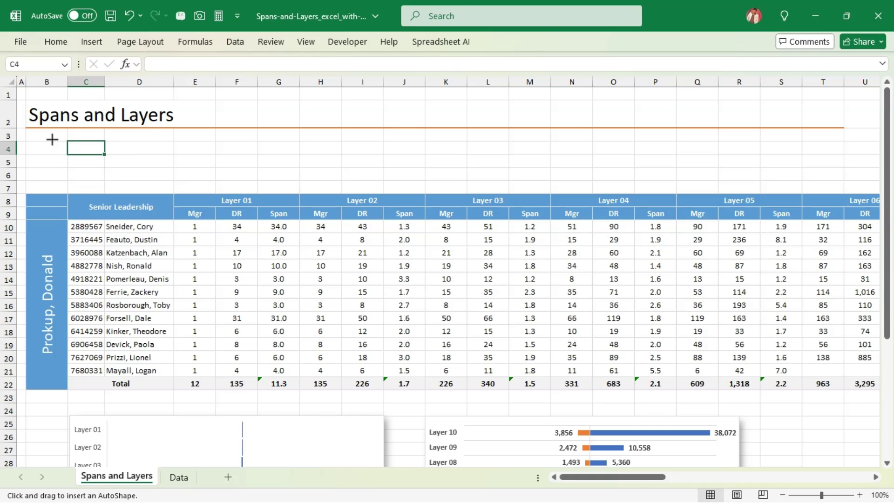
{"action": "left_click_drag", "start_coordinate": [52, 139], "coordinate": [113, 199]}
{"action": "left_click_drag", "start_coordinate": [71, 163], "coordinate": [62, 159]}
{"action": "mouse_move", "coordinate": [64, 192]}
{"action": "left_mouse_down"}
{"action": "mouse_move", "coordinate": [65, 177]}
{"action": "mouse_move", "coordinate": [65, 186]}
{"action": "left_mouse_up"}
{"action": "mouse_move", "coordinate": [98, 158]}
{"action": "left_mouse_down"}
{"action": "mouse_move", "coordinate": [131, 161]}
{"action": "mouse_move", "coordinate": [90, 160]}
{"action": "left_mouse_up"}
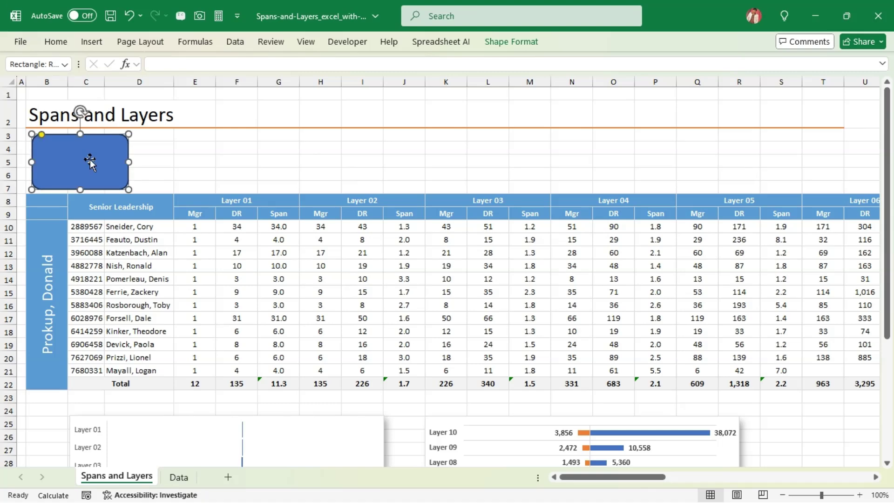
{"action": "left_click_drag", "start_coordinate": [594, 481], "coordinate": [717, 477]}
- Fill the rounded rectangle with a light blue theme colour and remove its outline
{"action": "left_click", "coordinate": [523, 42]}
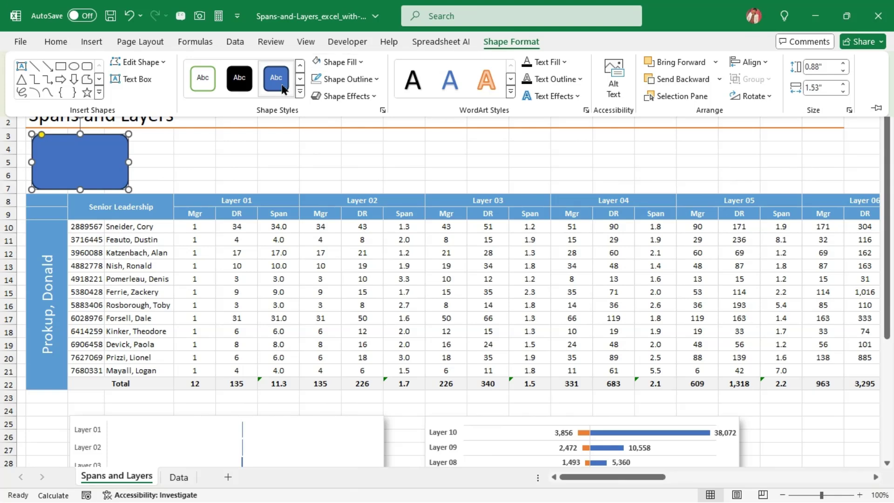
{"action": "left_click", "coordinate": [361, 62]}
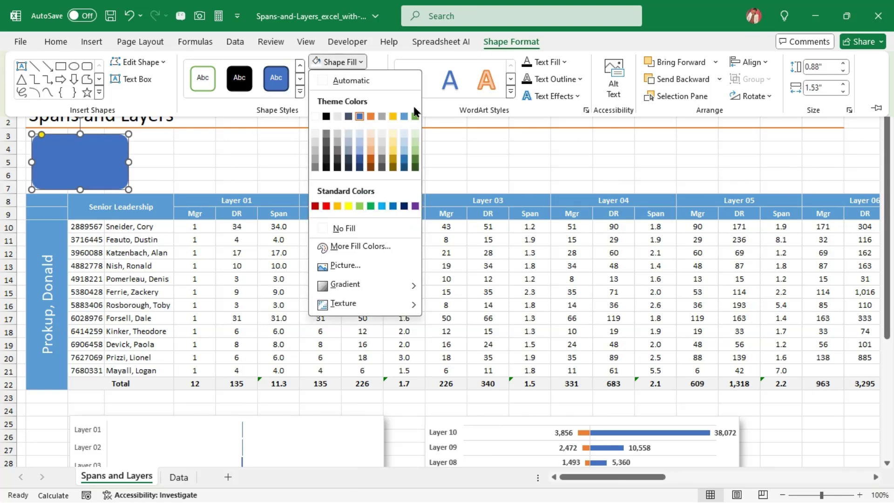
{"action": "left_click", "coordinate": [404, 137]}
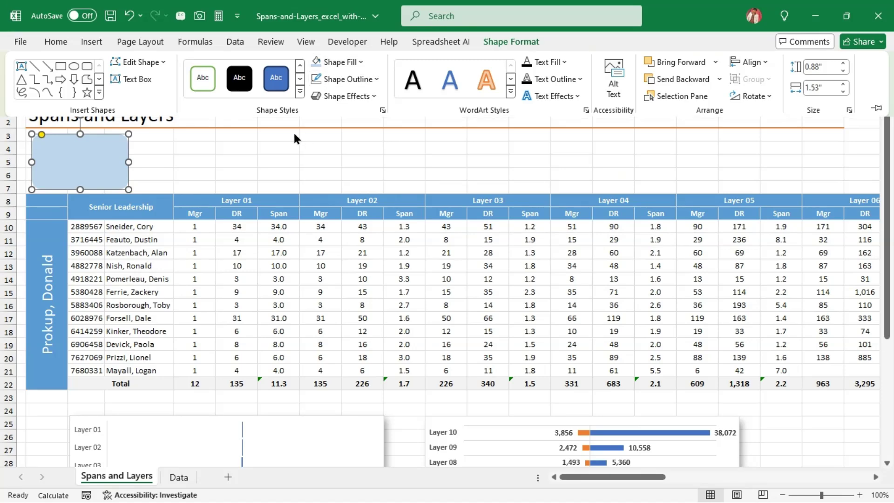
{"action": "left_click", "coordinate": [113, 156]}
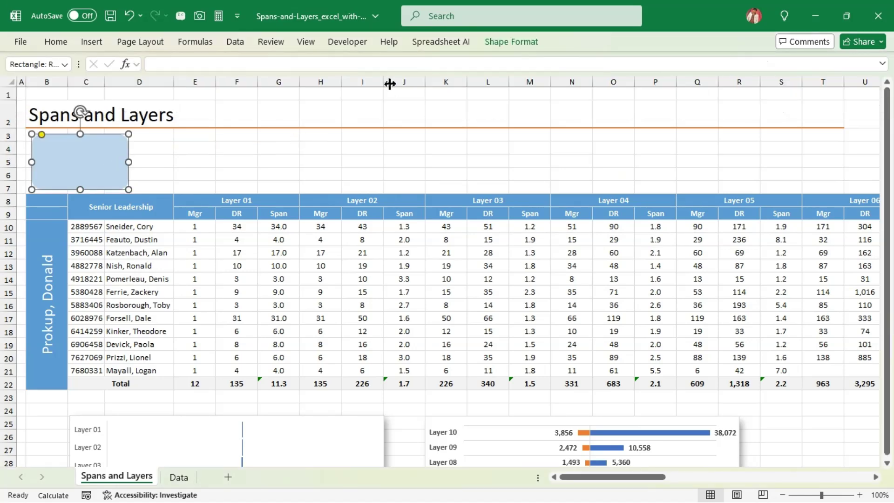
- Apply the first outer shadow preset, offset to the bottom right, to the rounded rectangle
{"action": "left_click", "coordinate": [512, 42]}
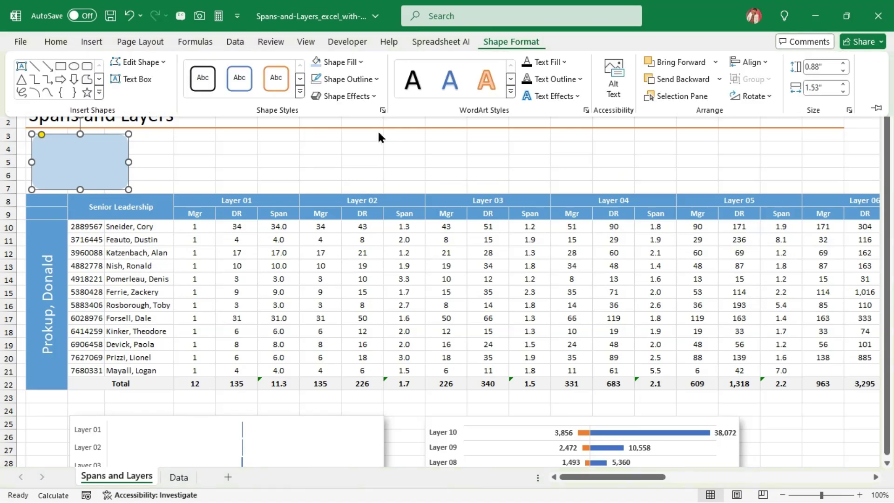
{"action": "left_click", "coordinate": [377, 96]}
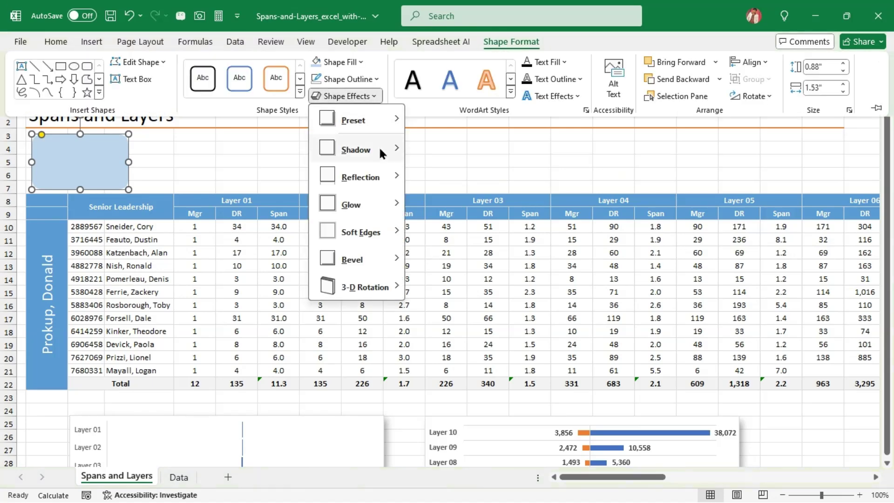
{"action": "mouse_move", "coordinate": [378, 147]}
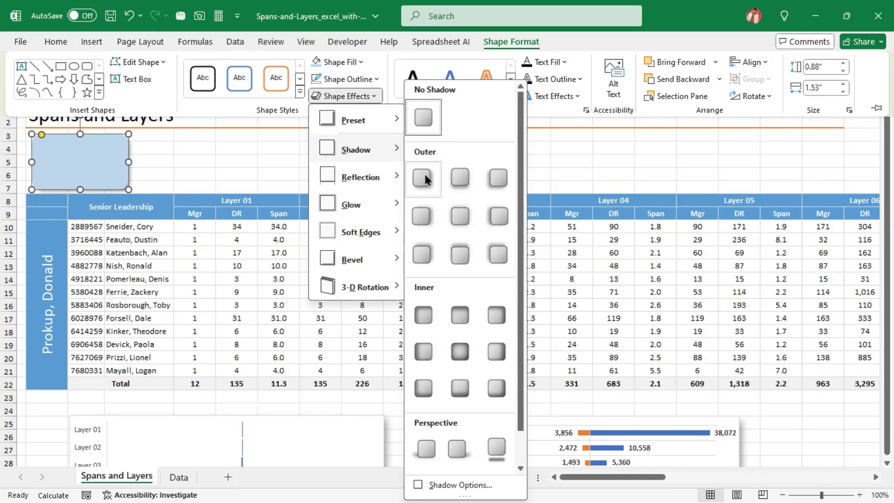
{"action": "left_click", "coordinate": [424, 177]}
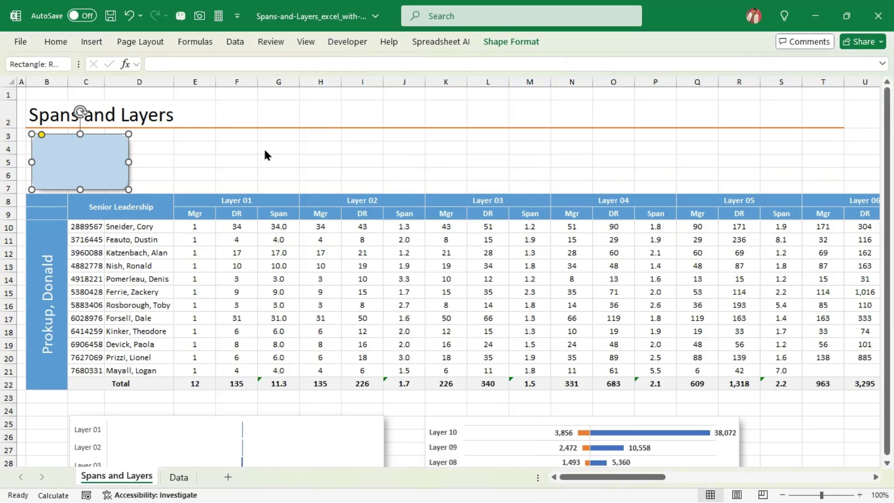
{"action": "left_click", "coordinate": [165, 172]}
- Duplicate the rounded rectangle three times in a row above the table, ending above the Layer 03 columns
{"action": "left_click", "coordinate": [113, 156]}
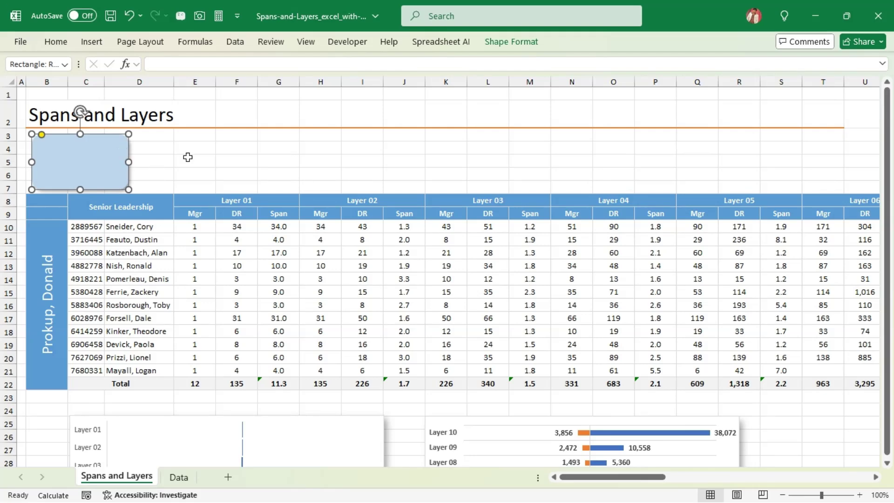
{"action": "left_click_drag", "start_coordinate": [103, 161], "coordinate": [208, 152]}
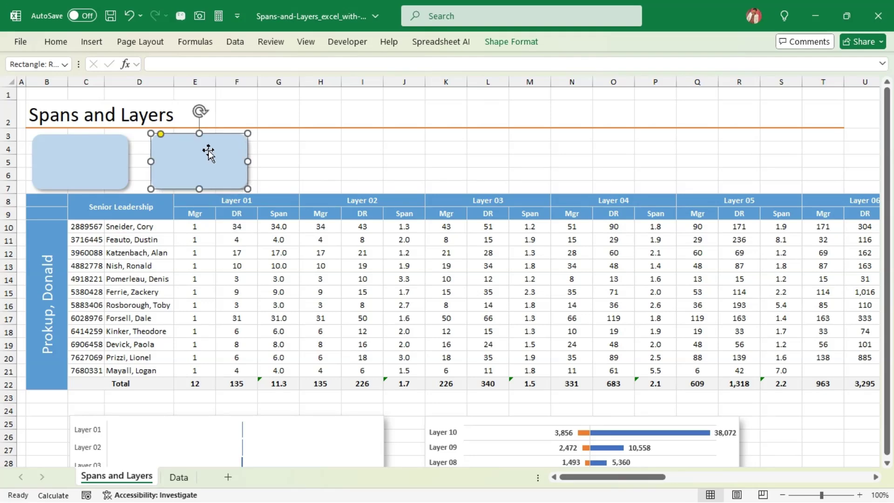
{"action": "left_click_drag", "start_coordinate": [219, 186], "coordinate": [499, 179]}
- Align the tops of all four rounded rectangles and distribute them horizontally
{"action": "left_click", "coordinate": [326, 170], "text": "shift"}
{"action": "left_click", "coordinate": [219, 171], "text": "shift"}
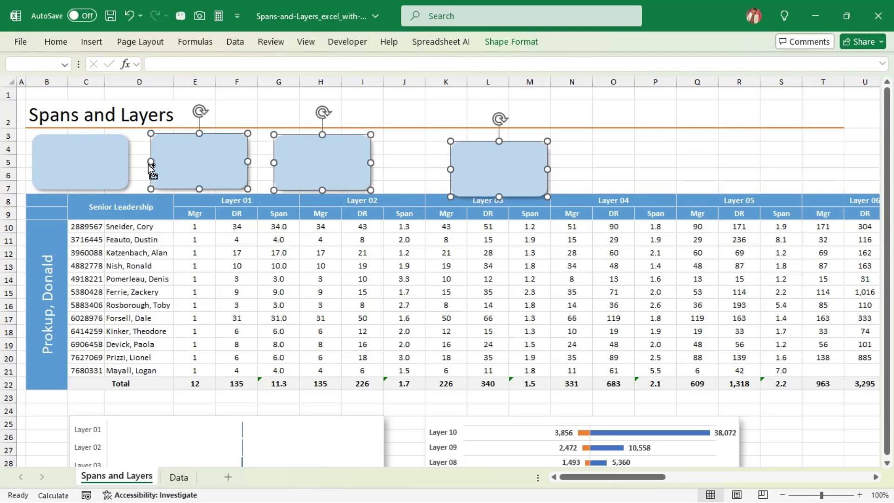
{"action": "left_click", "coordinate": [93, 169], "text": "shift"}
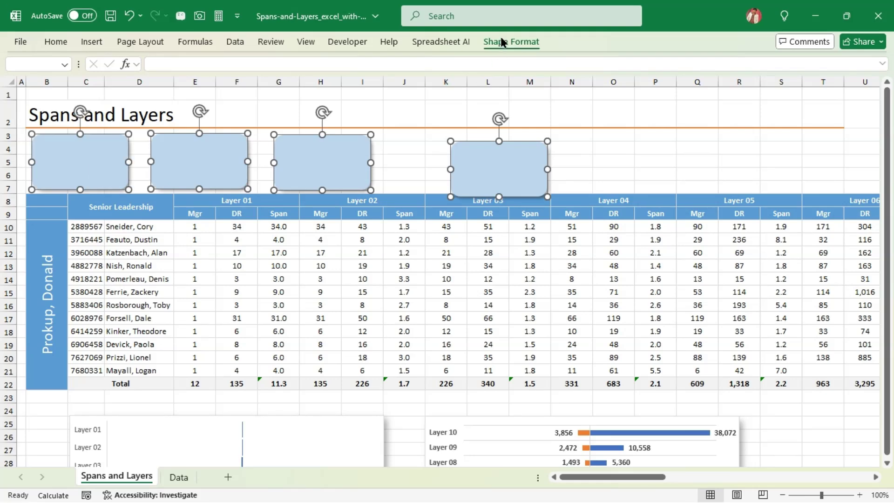
{"action": "left_click", "coordinate": [524, 44]}
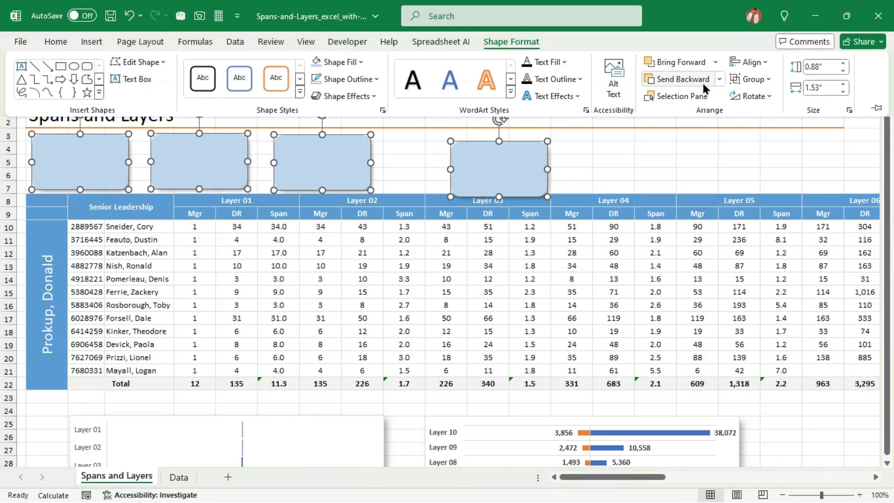
{"action": "left_click", "coordinate": [766, 55]}
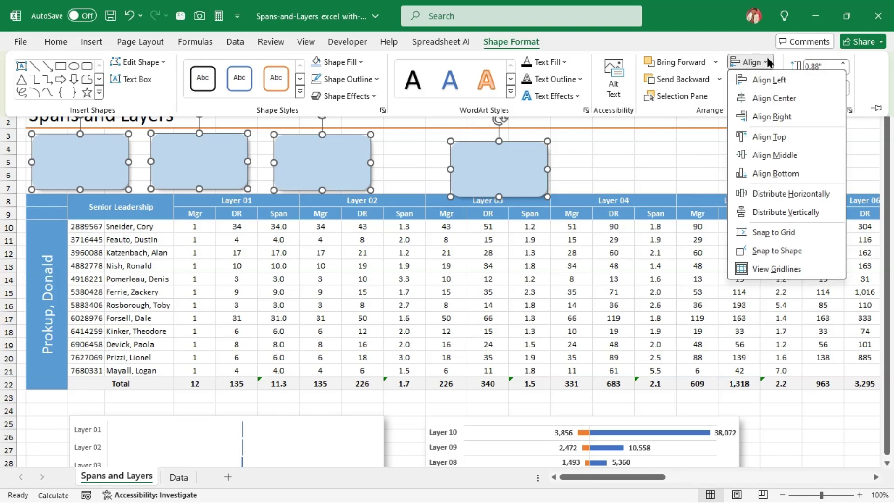
{"action": "left_click", "coordinate": [773, 136]}
{"action": "left_click", "coordinate": [758, 63]}
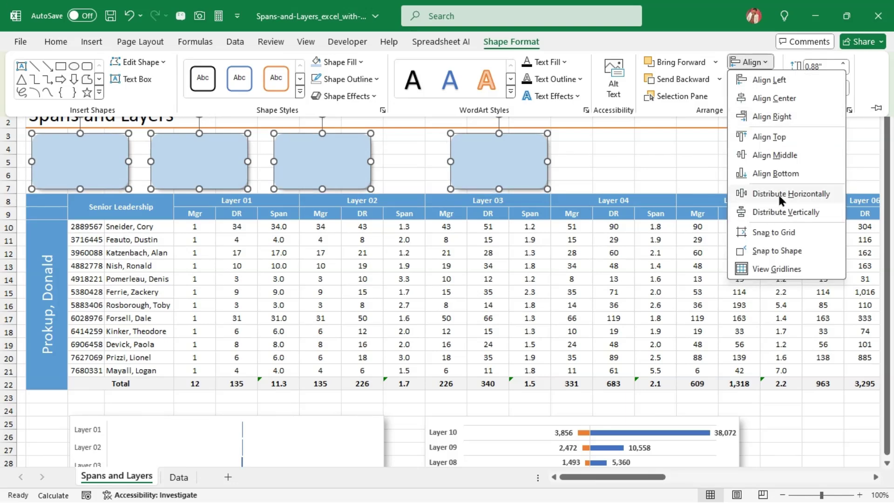
{"action": "left_click", "coordinate": [778, 193]}
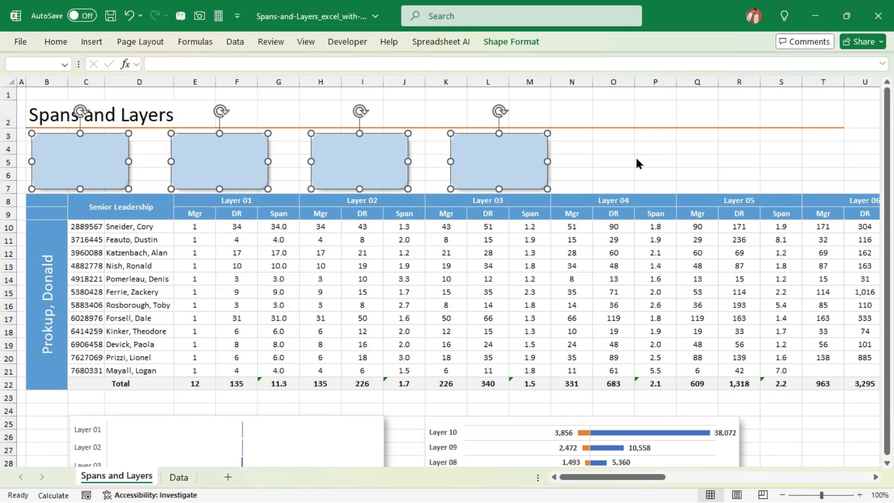
{"action": "left_click", "coordinate": [603, 165]}
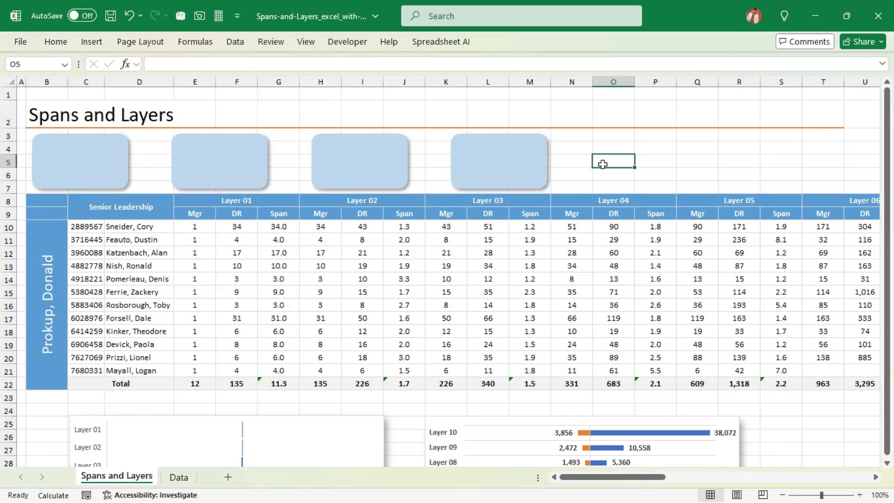
- Insert an empty text box in the blank area around cell O4, beside the four cards
{"action": "left_click", "coordinate": [53, 42]}
{"action": "left_click", "coordinate": [94, 47]}
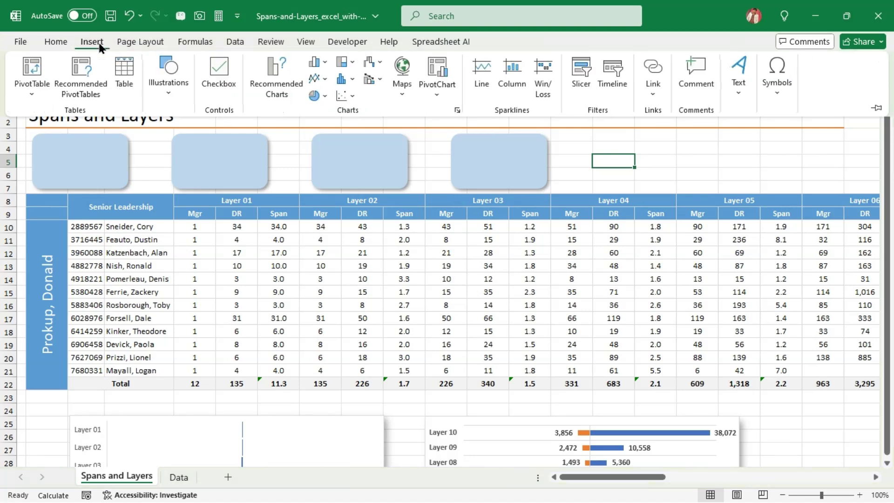
{"action": "left_click", "coordinate": [741, 89]}
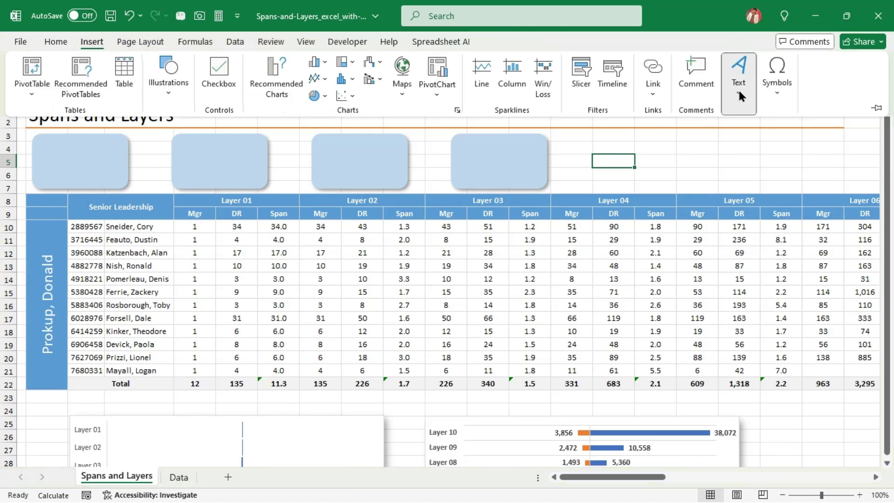
{"action": "left_click", "coordinate": [740, 135]}
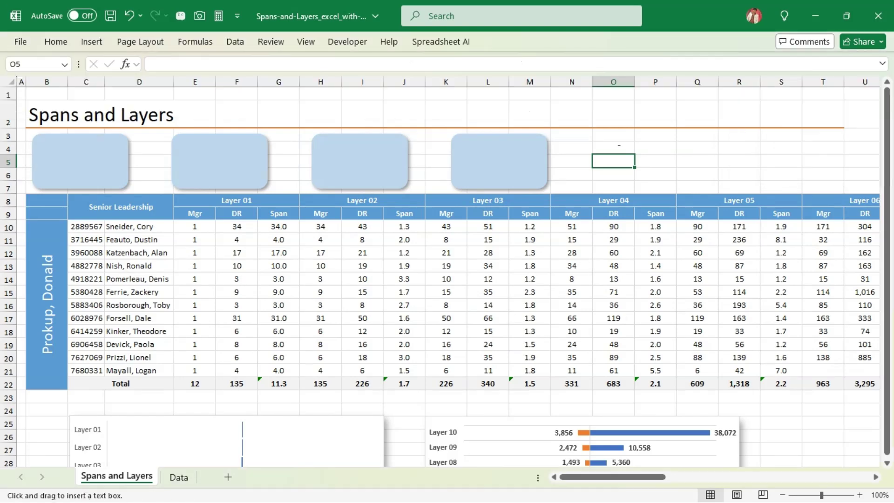
{"action": "left_click", "coordinate": [619, 145]}
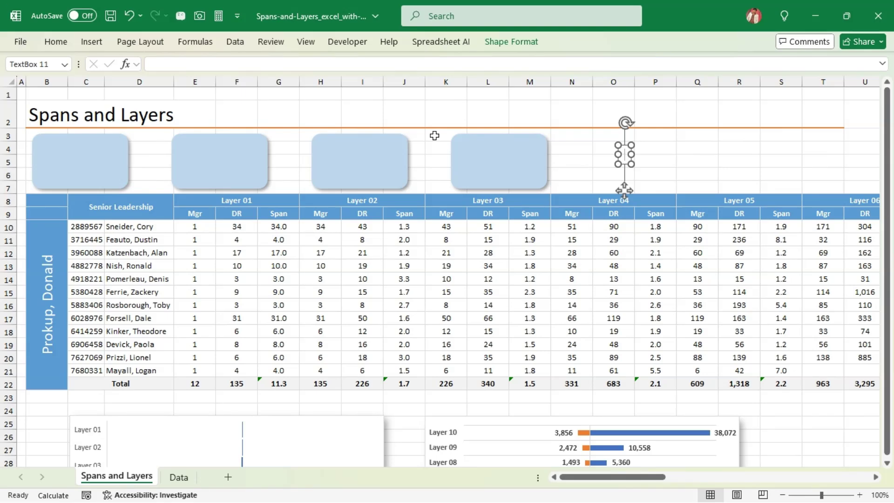
- Link the text box to the Total Managers label in cell AX5 and place it in the lower part of the first card
{"action": "left_click", "coordinate": [167, 67]}
{"action": "type", "text": "="}
{"action": "left_click_drag", "start_coordinate": [597, 476], "coordinate": [797, 478]}
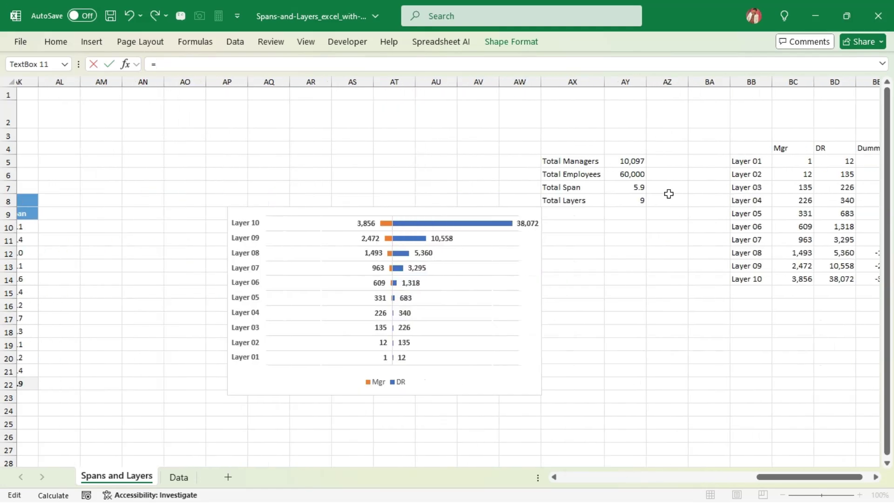
{"action": "left_click", "coordinate": [563, 160]}
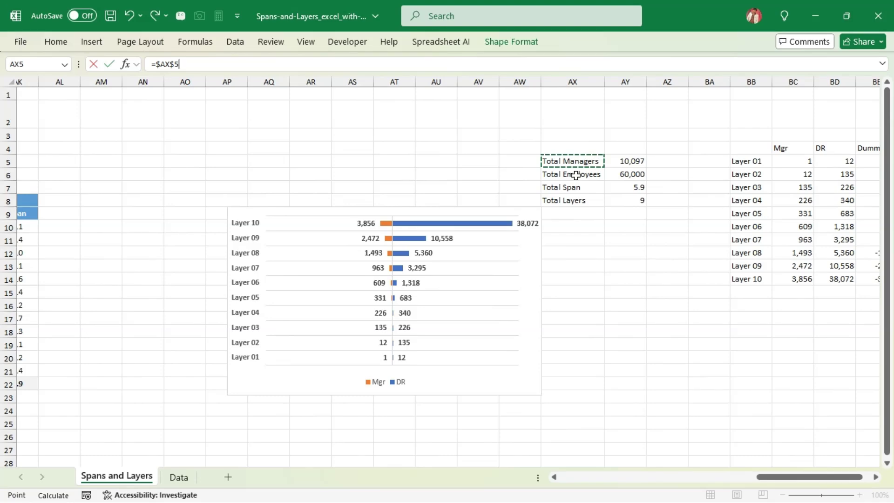
{"action": "key", "text": "Return"}
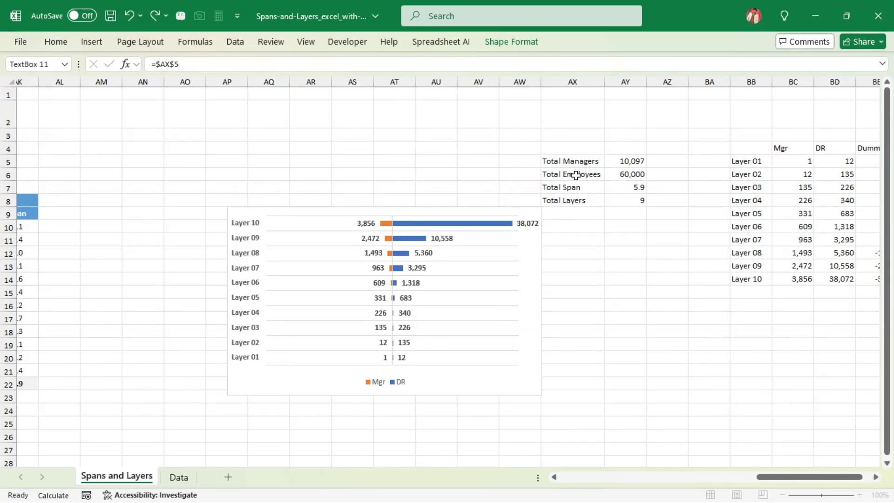
{"action": "left_click_drag", "start_coordinate": [764, 480], "coordinate": [562, 480]}
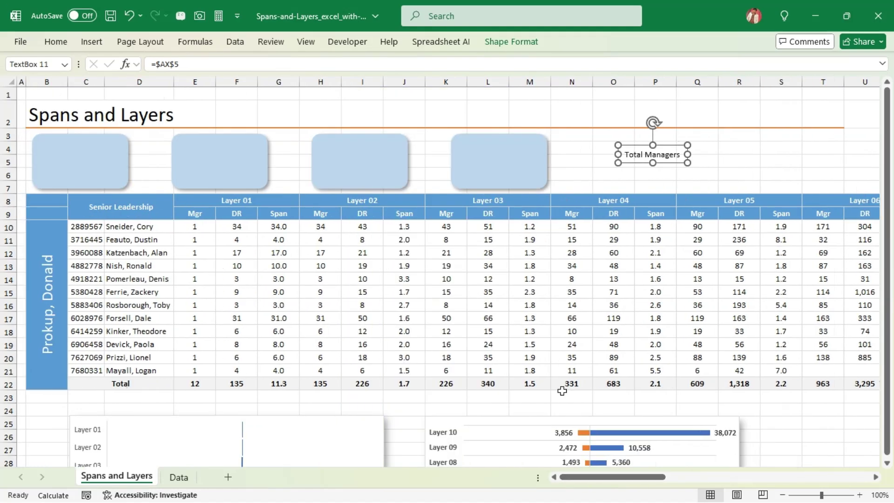
{"action": "left_click_drag", "start_coordinate": [638, 162], "coordinate": [63, 187]}
- Set the font colour of the Total Managers text box to a dark grey theme shade
{"action": "left_click", "coordinate": [55, 43]}
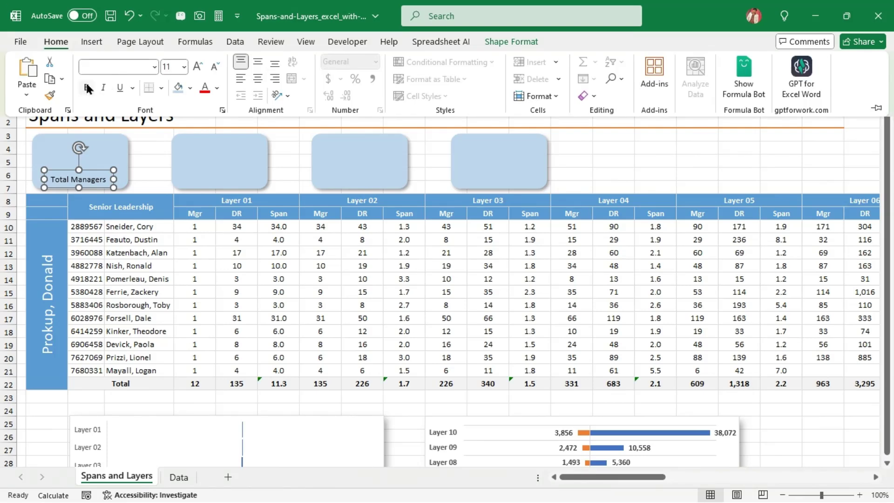
{"action": "left_click", "coordinate": [217, 89]}
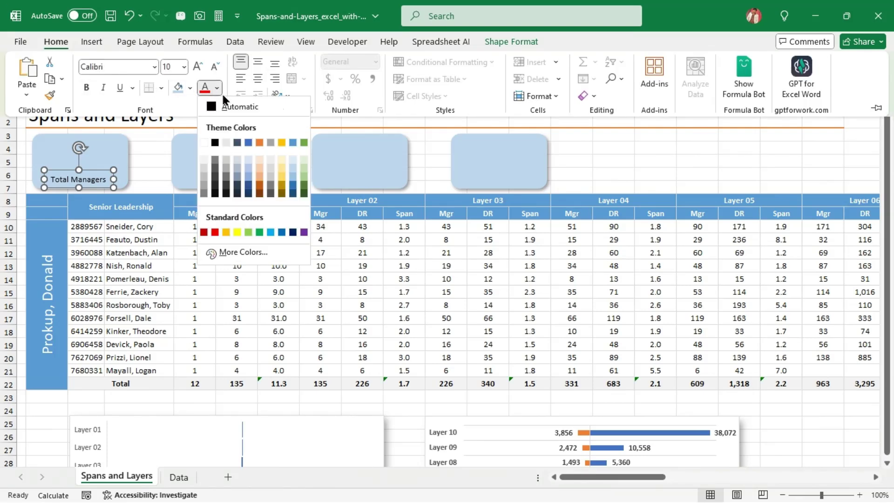
{"action": "left_click", "coordinate": [204, 192]}
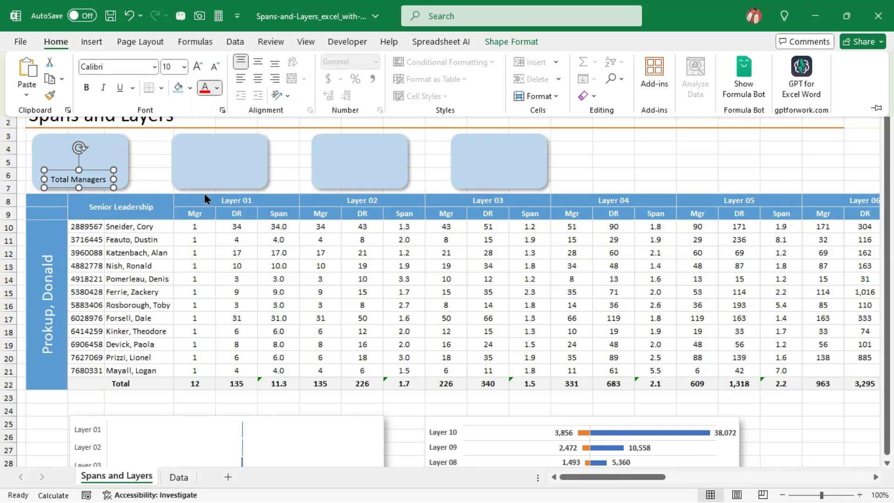
{"action": "left_click", "coordinate": [218, 88]}
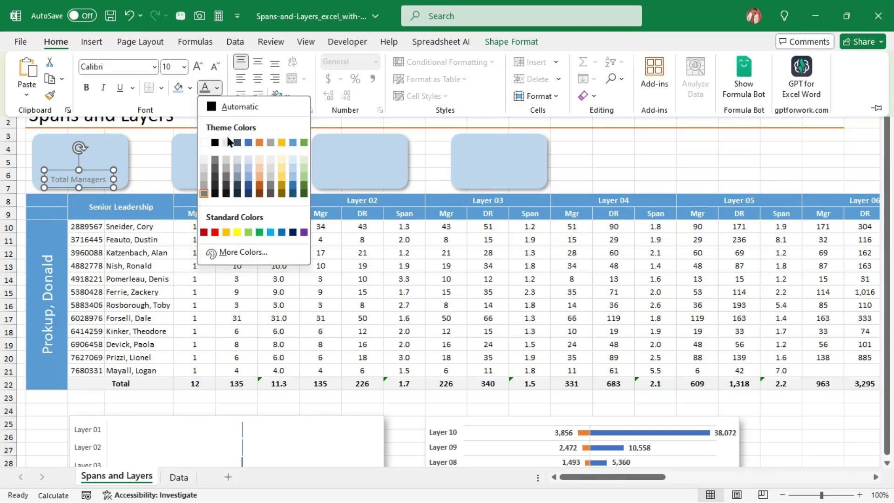
{"action": "left_click", "coordinate": [215, 162]}
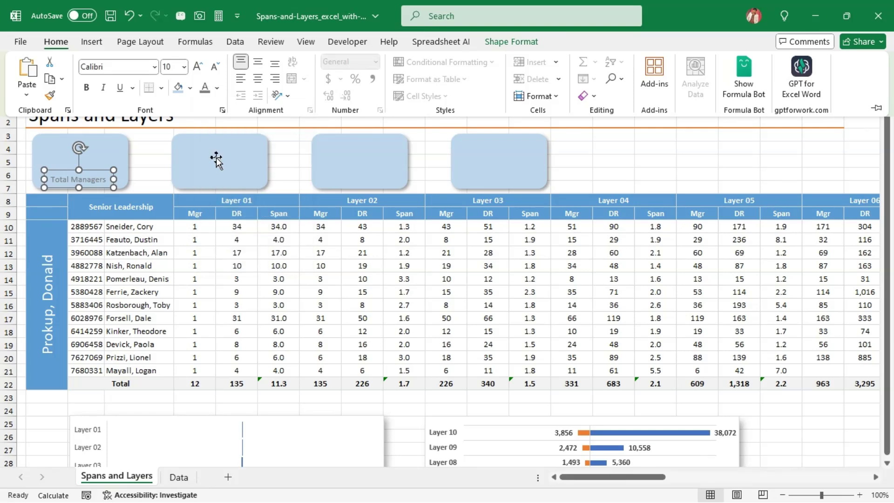
- Change the Total Managers label to a darker grey theme shade and place duplicates of it in the lower part of the other three cards
{"action": "left_click", "coordinate": [218, 89]}
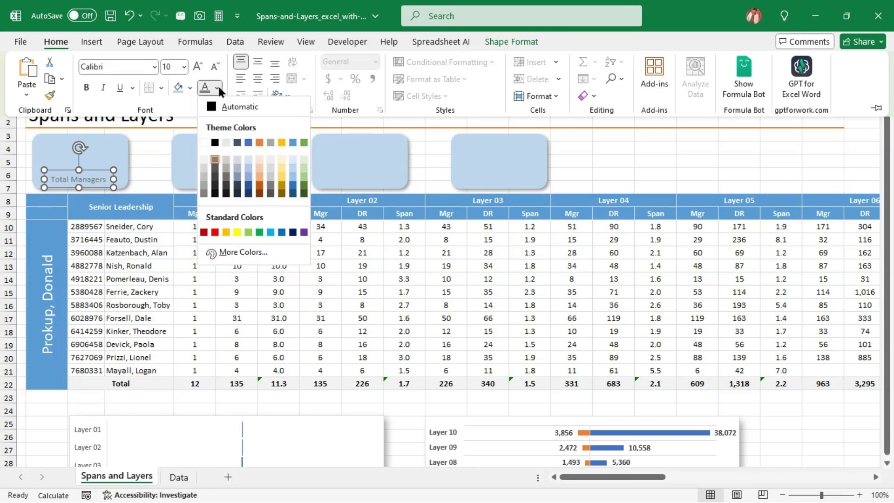
{"action": "left_click", "coordinate": [218, 171]}
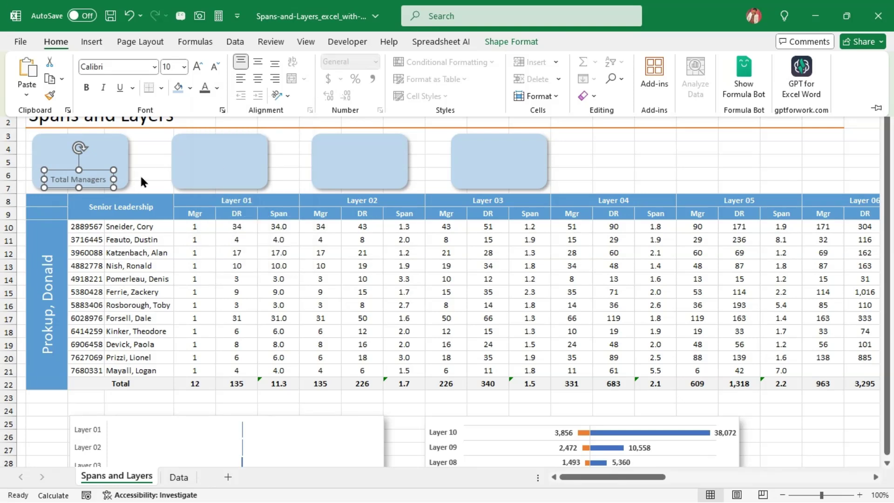
{"action": "key", "text": "ctrl+d"}
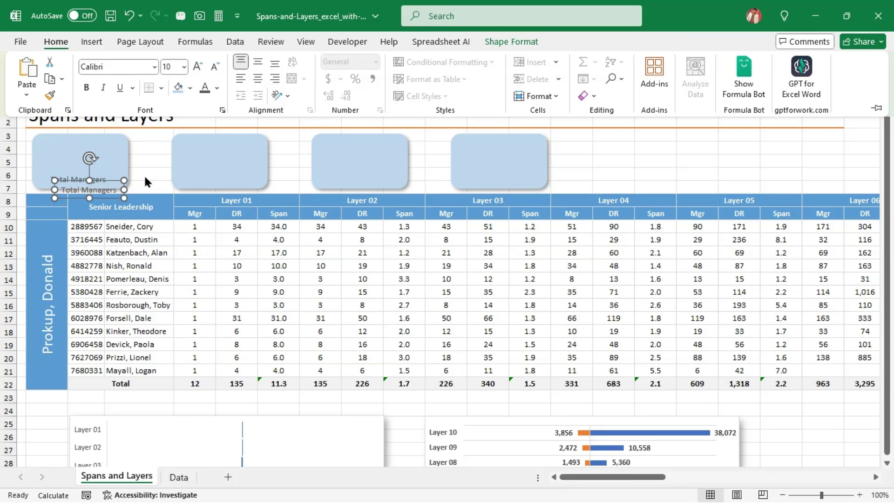
{"action": "left_click", "coordinate": [114, 191]}
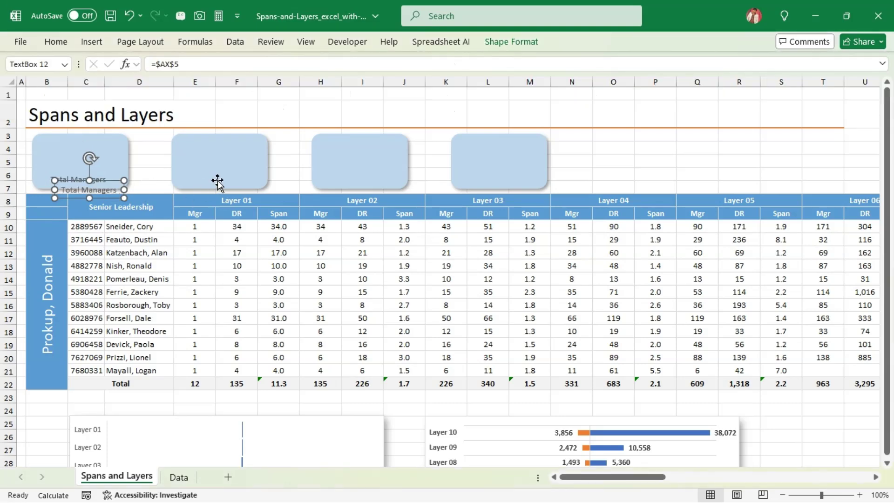
{"action": "left_click_drag", "start_coordinate": [105, 181], "coordinate": [523, 169]}
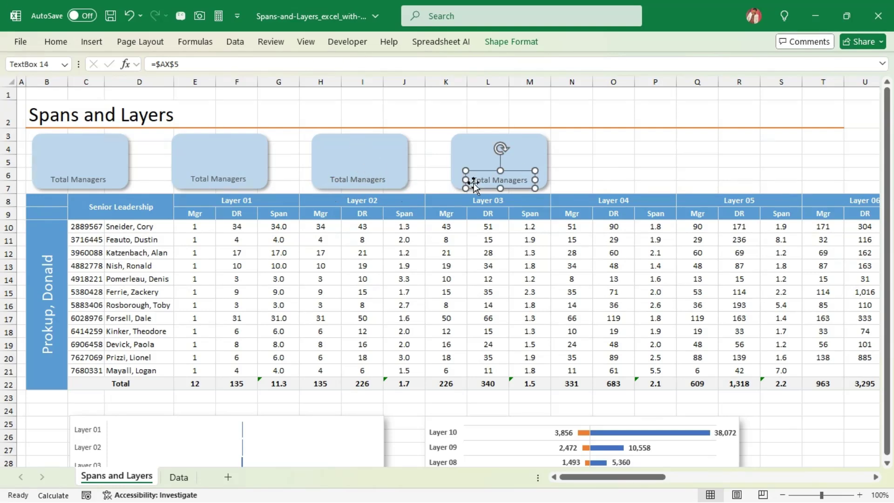
- Align the tops of the four label text boxes inside the cards
{"action": "left_click", "coordinate": [371, 181], "text": "shift"}
{"action": "left_click", "coordinate": [222, 183], "text": "shift"}
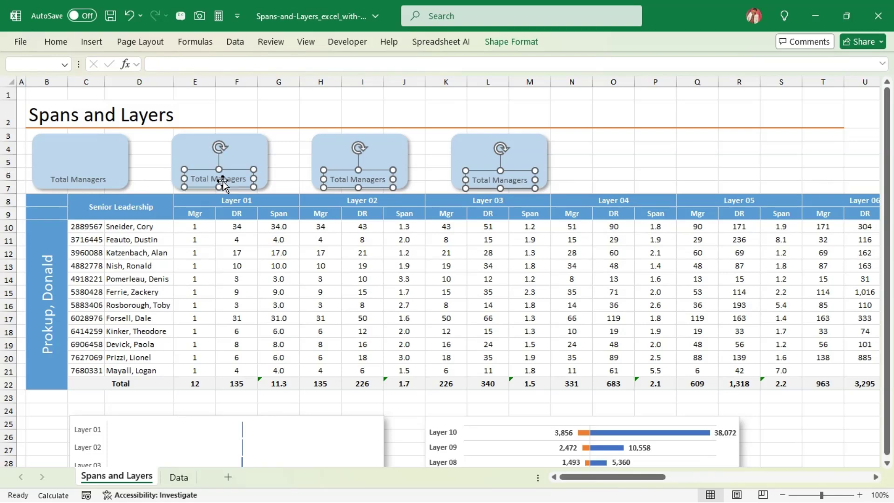
{"action": "left_click", "coordinate": [94, 180], "text": "shift"}
{"action": "left_click", "coordinate": [518, 41]}
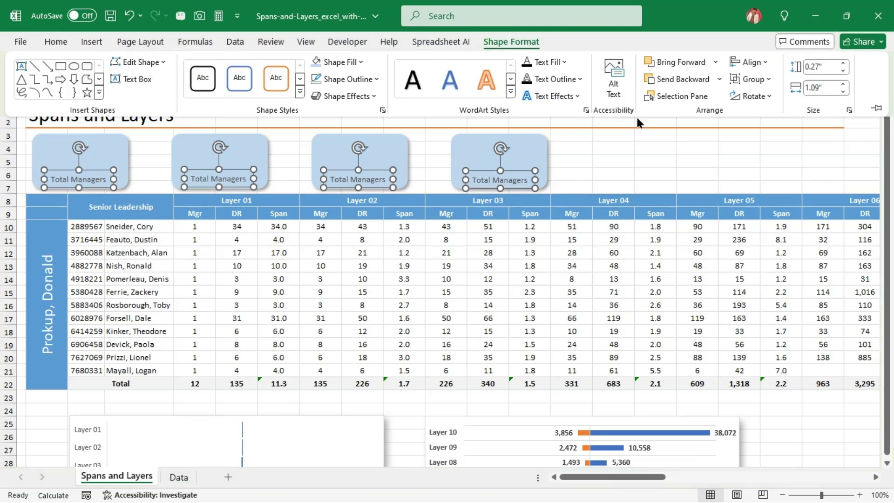
{"action": "left_click", "coordinate": [758, 62]}
{"action": "left_click", "coordinate": [777, 137]}
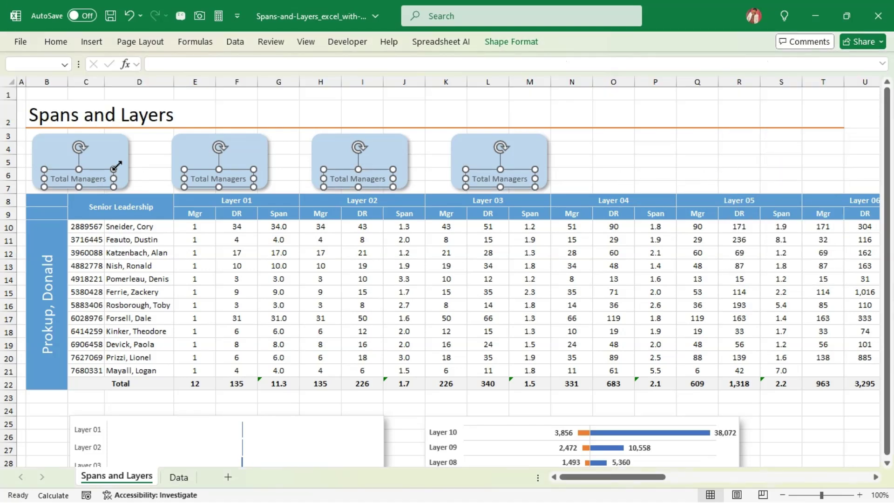
{"action": "left_click", "coordinate": [151, 164]}
- Link the second card's text box to the Total Employees label in AX6 and the third card's to the Total Span label in AX7
{"action": "left_click", "coordinate": [212, 173]}
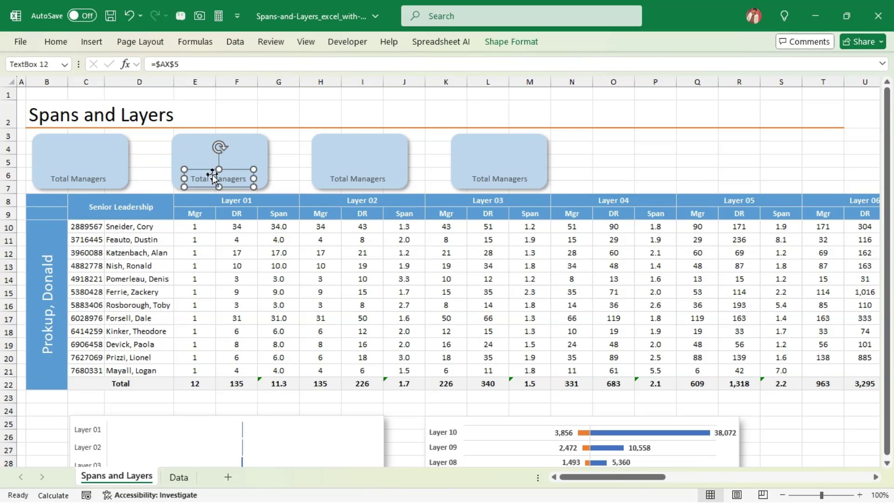
{"action": "left_click", "coordinate": [188, 62]}
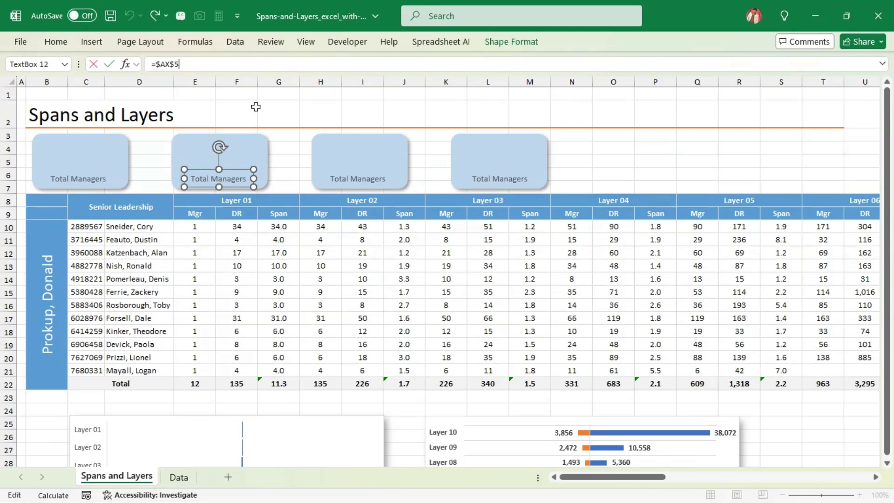
{"action": "key", "text": "Return"}
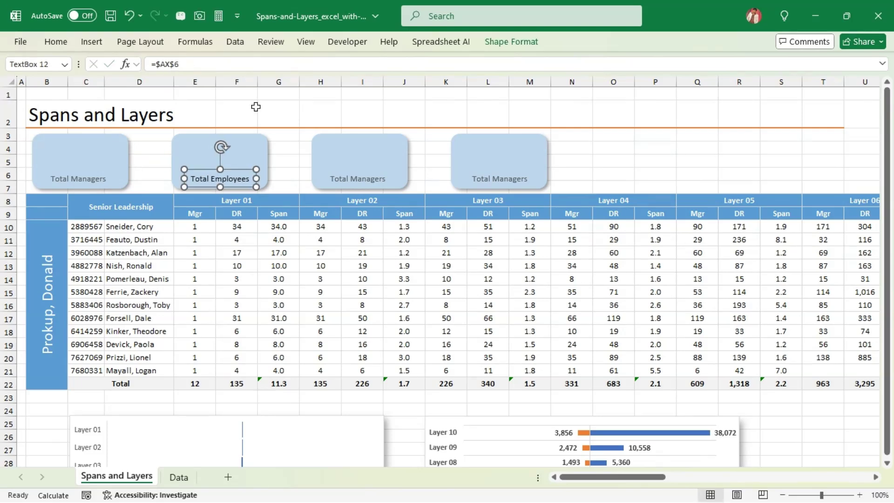
{"action": "left_click", "coordinate": [354, 183]}
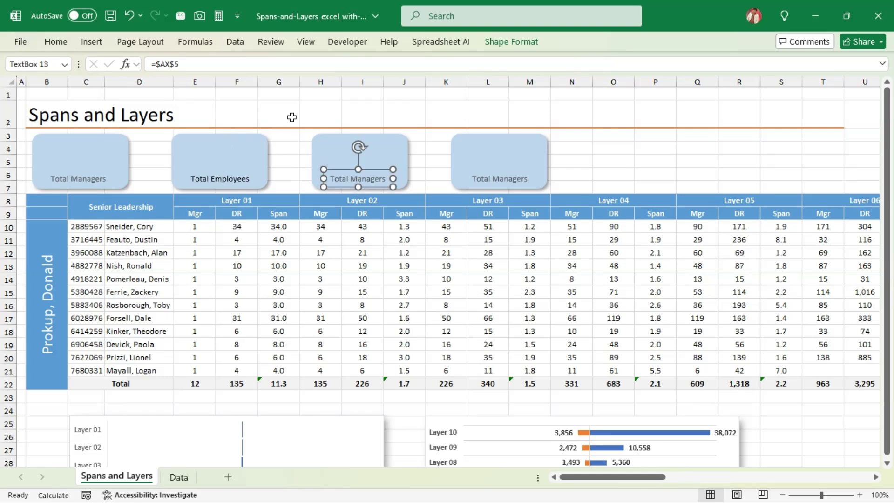
{"action": "left_click", "coordinate": [226, 71]}
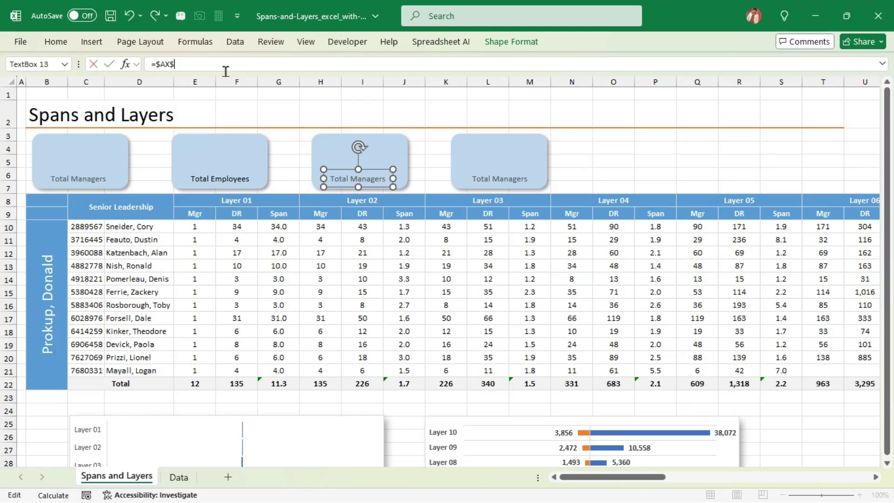
{"action": "key", "text": "Return"}
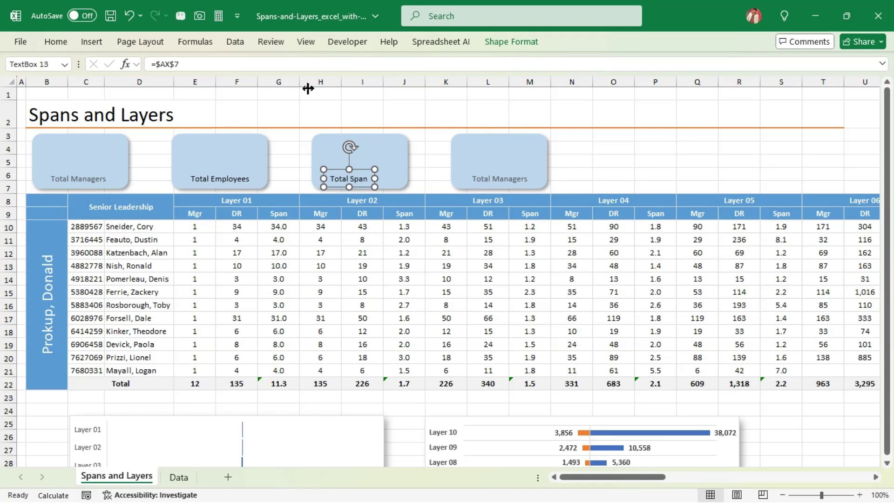
- Link the fourth card's text box to the Total Layers label cell
{"action": "left_click", "coordinate": [502, 177]}
{"action": "left_click", "coordinate": [192, 68]}
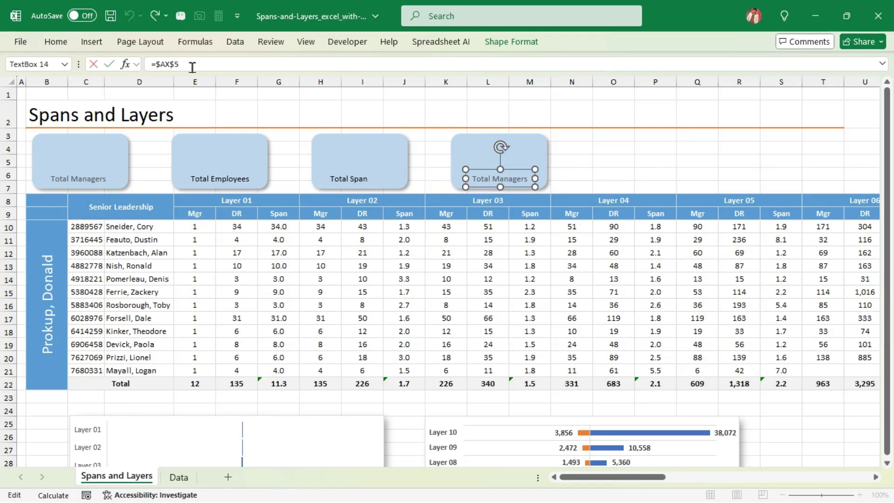
{"action": "key", "text": "BackSpace"}
{"action": "key", "text": "Return"}
- Nudge the Total Span label sideways to roughly the centre of the third card
{"action": "left_click", "coordinate": [350, 177]}
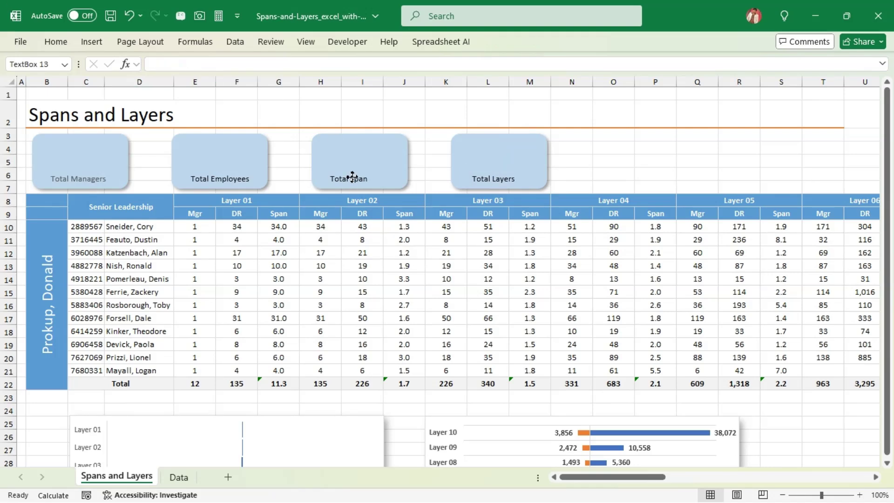
{"action": "key", "text": "Right"}
{"action": "key", "text": "Right"}
{"action": "key", "text": "Right"}
{"action": "key", "text": "Right"}
{"action": "key", "text": "Right"}
{"action": "key", "text": "Right"}
{"action": "key", "text": "Right"}
{"action": "key", "text": "Right"}
{"action": "key", "text": "Right"}
{"action": "key", "text": "Right"}
{"action": "key", "text": "Right"}
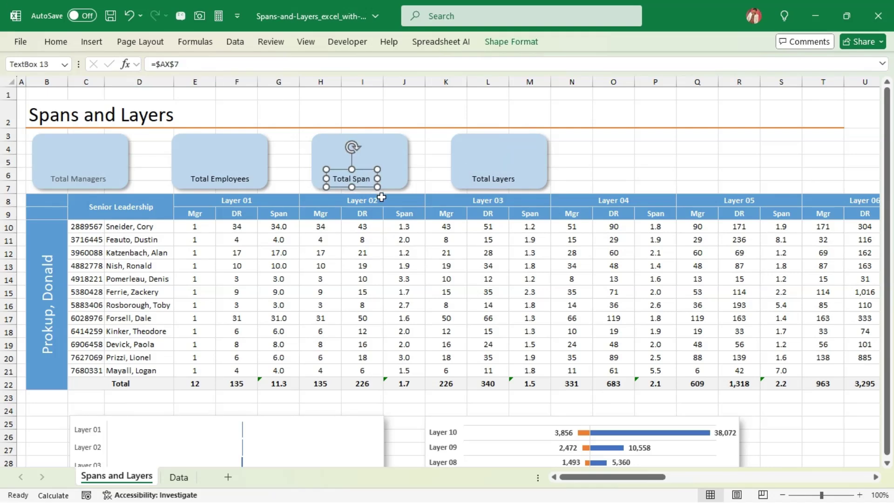
{"action": "key", "text": "Left"}
{"action": "key", "text": "Left"}
{"action": "key", "text": "Left"}
{"action": "key", "text": "Left"}
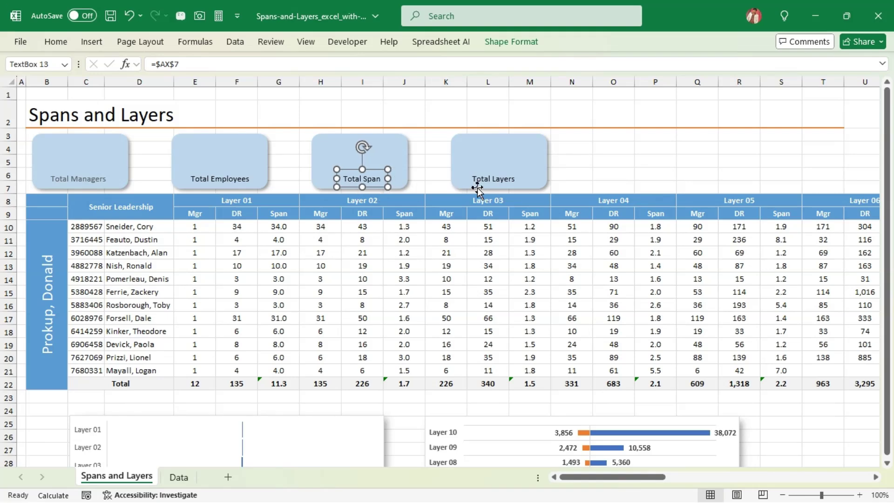
- Nudge the Total Layers label rightward to roughly the centre of the fourth card
{"action": "left_click", "coordinate": [489, 179]}
{"action": "key", "text": "Right"}
{"action": "key", "text": "Right"}
{"action": "key", "text": "Right"}
{"action": "key", "text": "Right"}
{"action": "left_click", "coordinate": [361, 177], "text": "ctrl"}
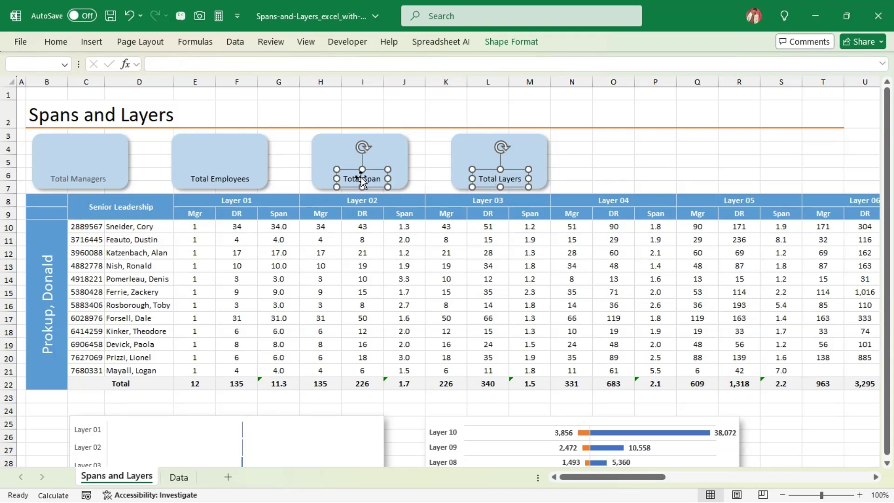
{"action": "key", "text": "Escape"}
- Centre the Total Span label horizontally on the third card using Align Center
{"action": "left_click", "coordinate": [362, 177]}
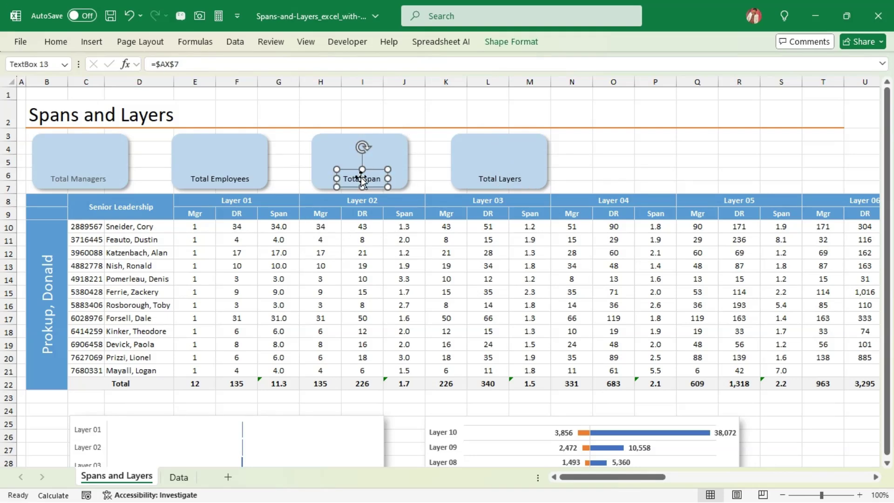
{"action": "left_click_drag", "start_coordinate": [361, 177], "coordinate": [329, 164]}
{"action": "left_click", "coordinate": [329, 164], "text": "ctrl"}
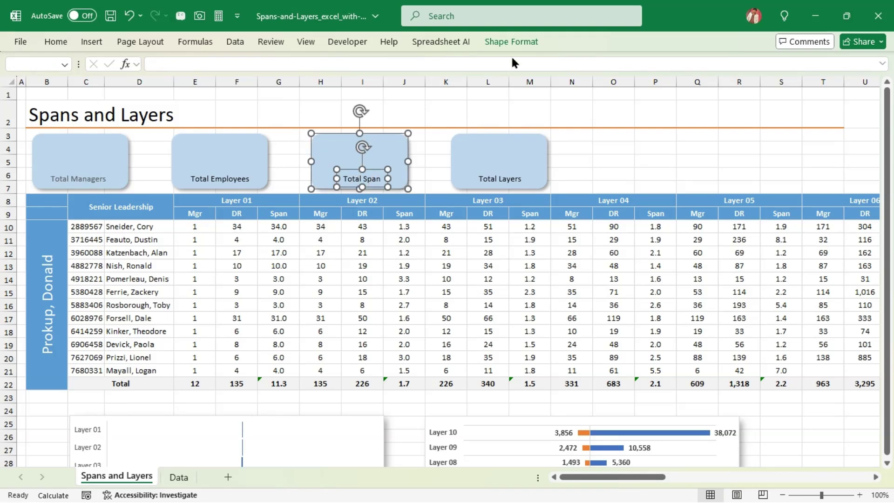
{"action": "left_click", "coordinate": [568, 57]}
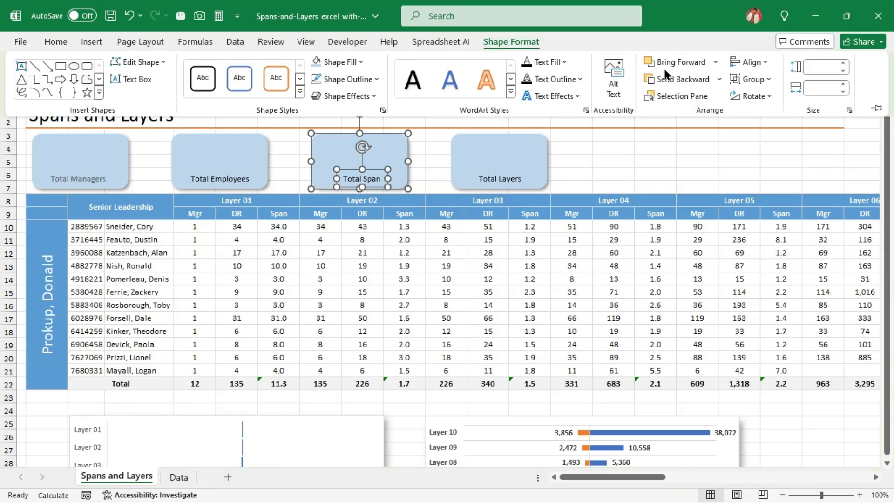
{"action": "left_click", "coordinate": [750, 61]}
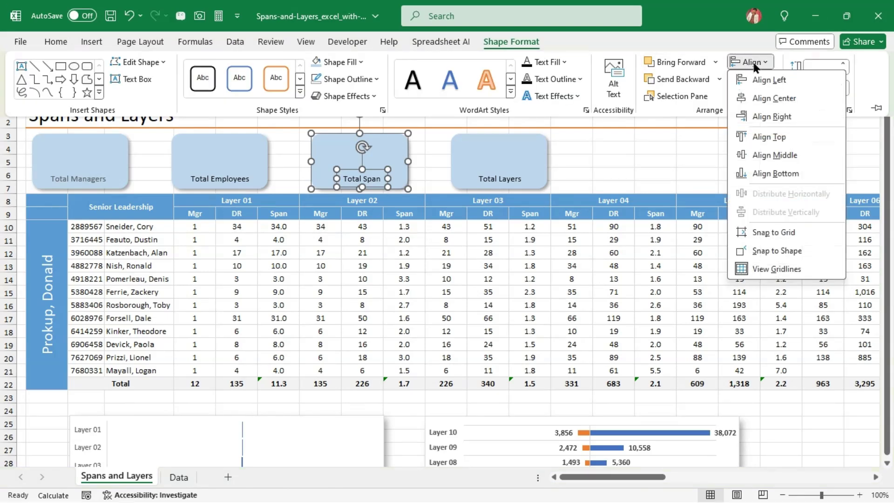
{"action": "left_click", "coordinate": [774, 98]}
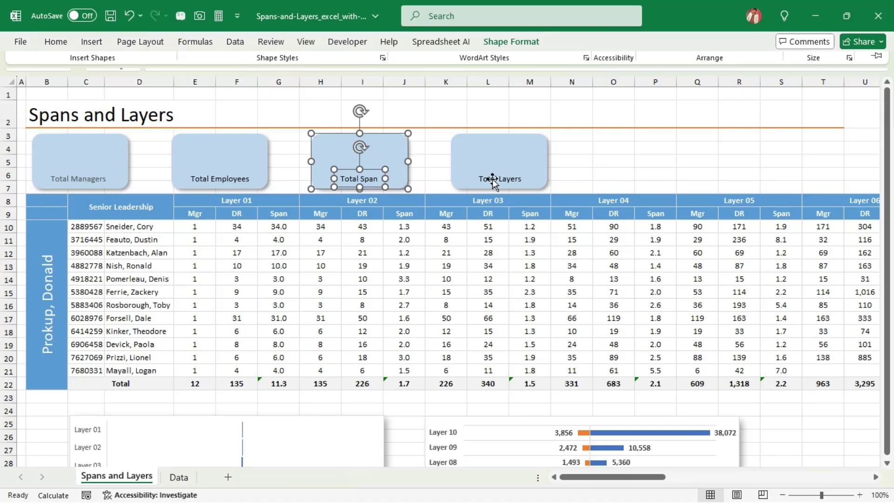
- Centre the Total Layers label horizontally on the fourth card using Align Center
{"action": "left_click", "coordinate": [526, 161]}
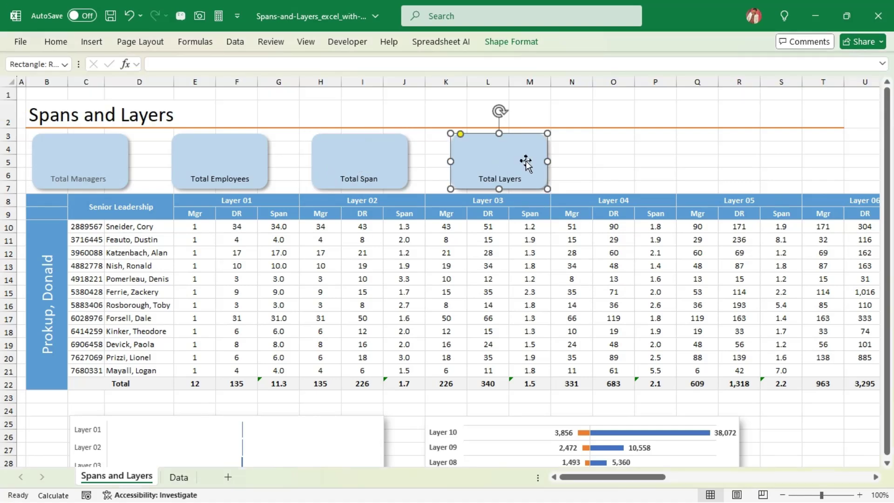
{"action": "left_click", "coordinate": [508, 178]}
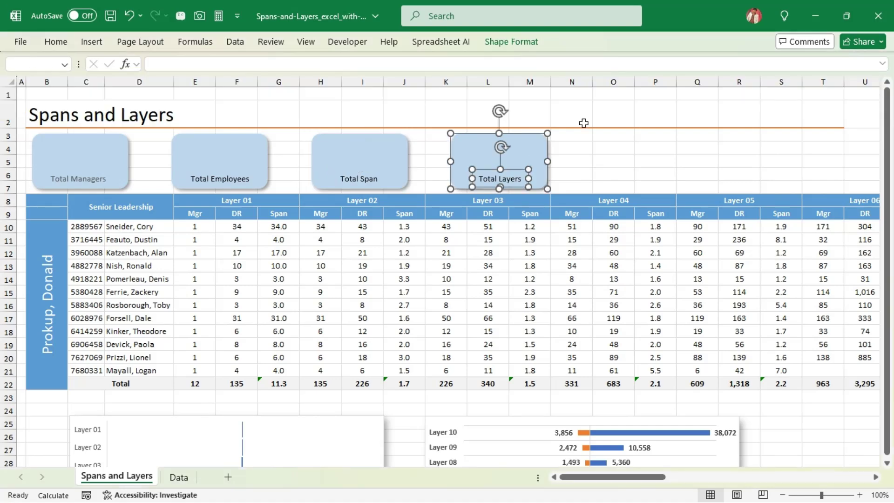
{"action": "left_click", "coordinate": [512, 42]}
{"action": "left_click", "coordinate": [762, 57]}
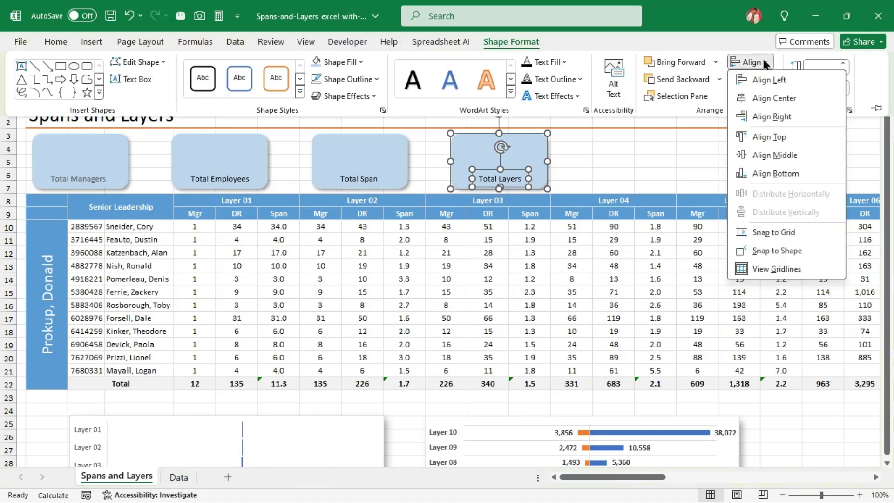
{"action": "left_click", "coordinate": [769, 99]}
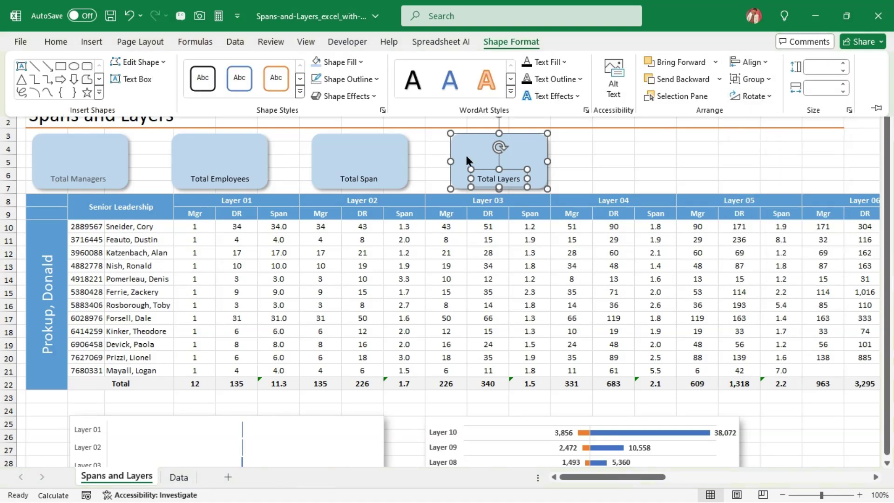
- Centre the Total Employees label horizontally on the second card using Align Center
{"action": "left_click", "coordinate": [231, 158]}
{"action": "left_click", "coordinate": [231, 179]}
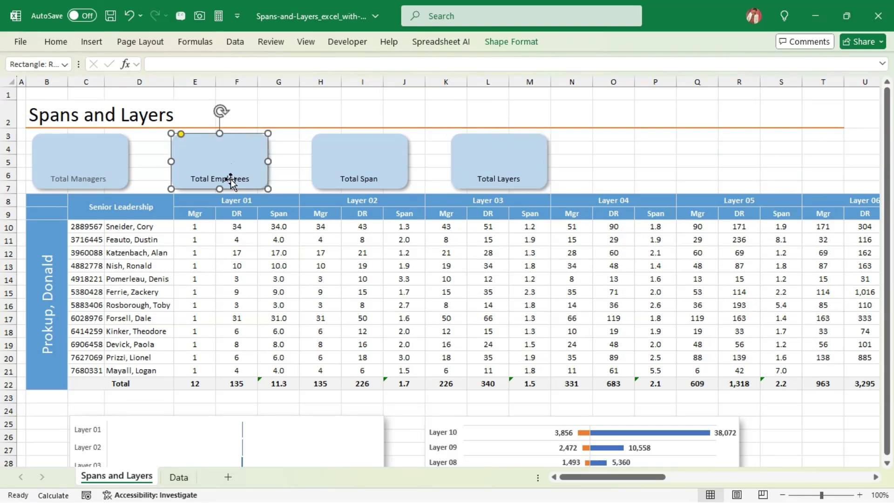
{"action": "left_click", "coordinate": [230, 179]}
{"action": "left_click", "coordinate": [523, 42]}
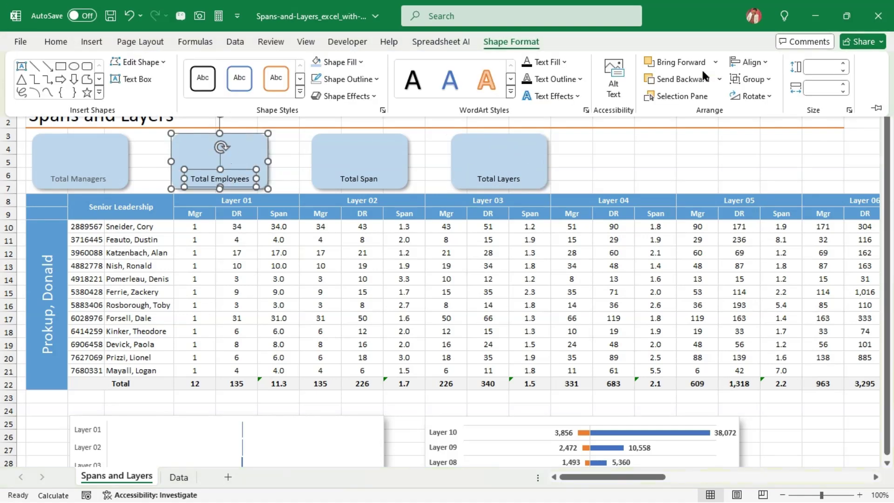
{"action": "left_click", "coordinate": [748, 62]}
{"action": "left_click", "coordinate": [766, 98]}
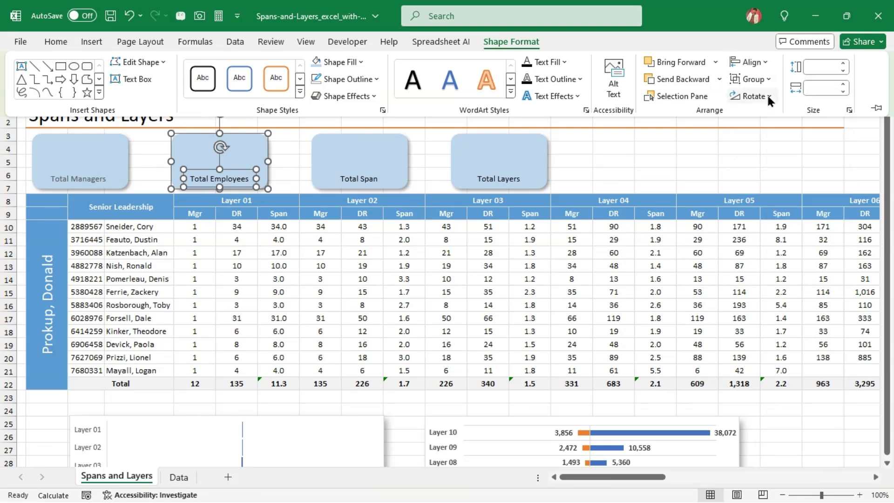
{"action": "left_click", "coordinate": [295, 165]}
- Apply the same dark grey font colour to the Total Managers, Total Employees, Total Span and Total Layers labels
{"action": "left_click", "coordinate": [243, 180]}
{"action": "left_click", "coordinate": [344, 179], "text": "shift"}
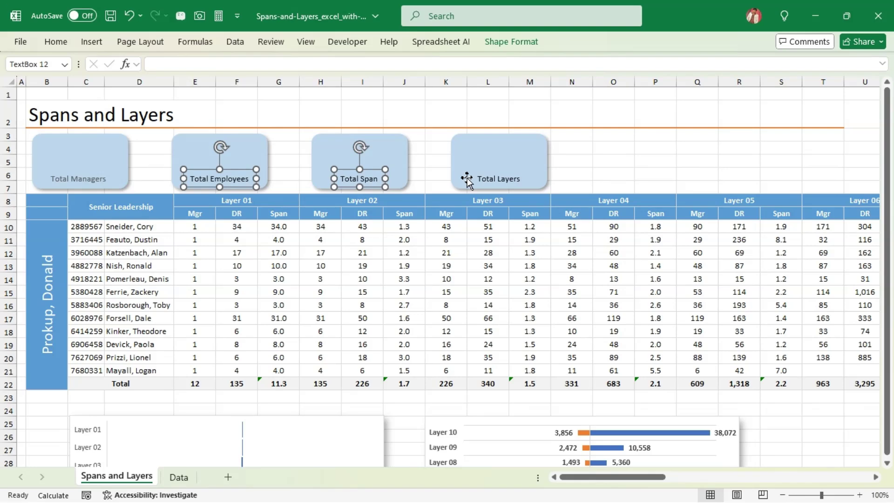
{"action": "left_click", "coordinate": [485, 177], "text": "shift"}
{"action": "left_click", "coordinate": [93, 178], "text": "shift"}
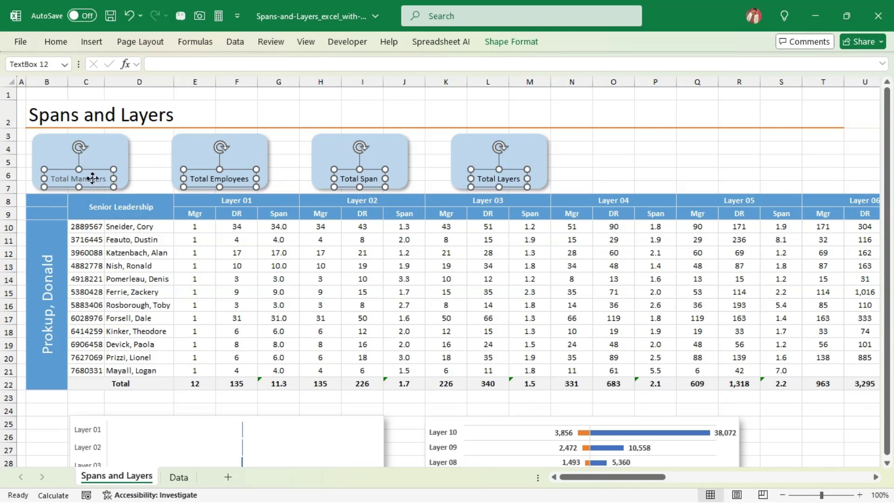
{"action": "left_click", "coordinate": [56, 42]}
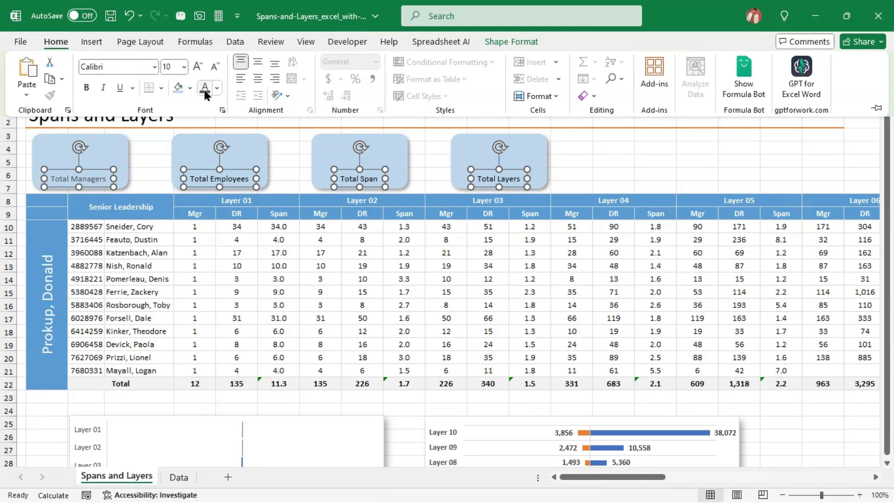
{"action": "left_click", "coordinate": [205, 91]}
{"action": "left_click", "coordinate": [154, 161]}
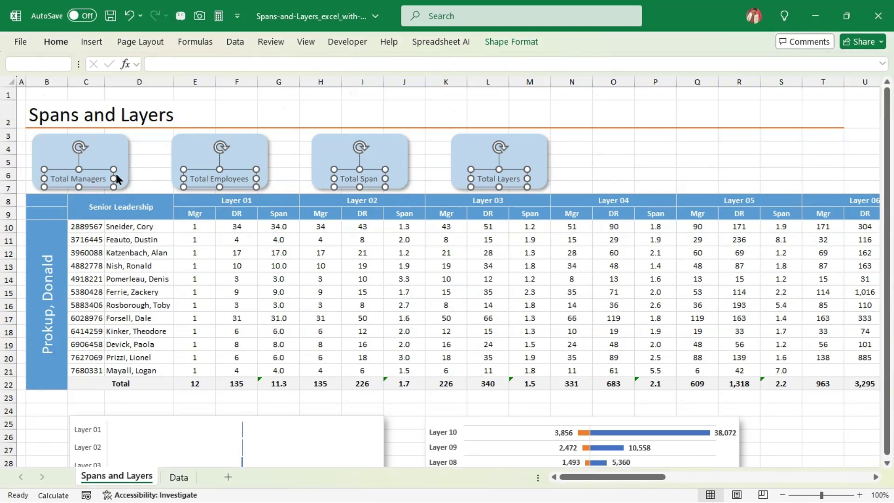
- Duplicate the Total Managers label beside the fourth card and link the copy to cell $AY$5
{"action": "left_click", "coordinate": [150, 166]}
{"action": "left_click", "coordinate": [103, 172]}
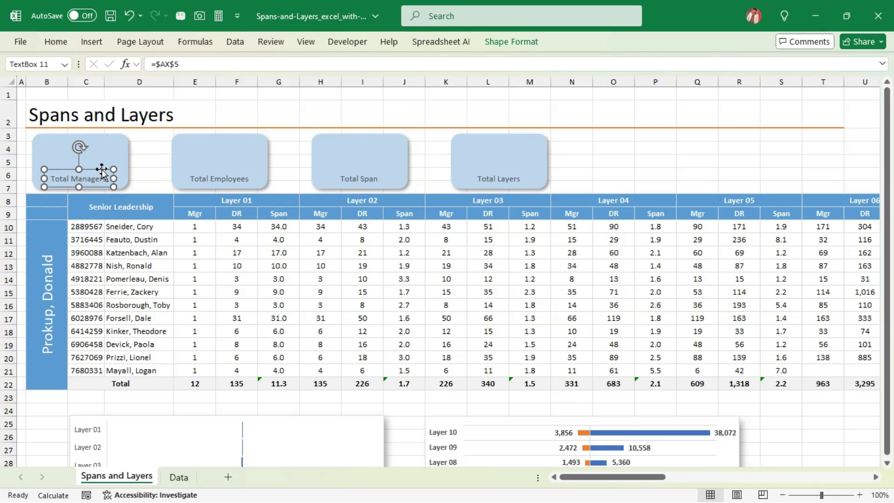
{"action": "left_click_drag", "start_coordinate": [105, 176], "coordinate": [646, 154]}
{"action": "left_click", "coordinate": [168, 64]}
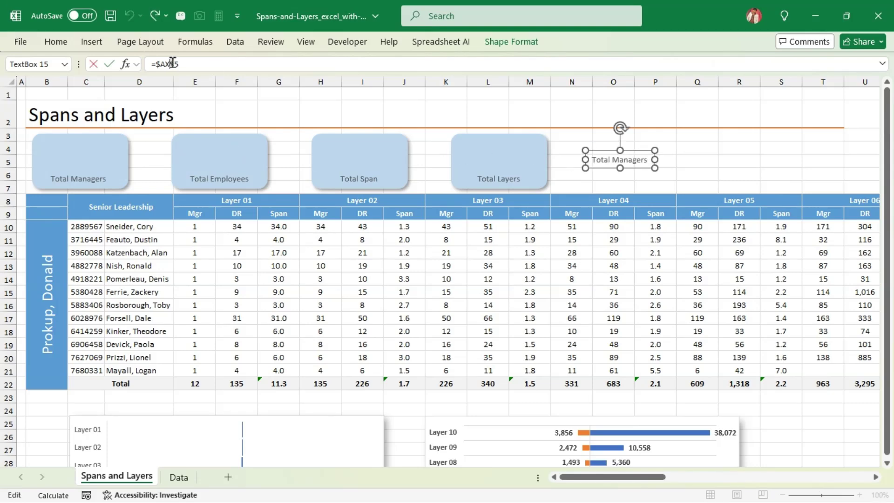
{"action": "key", "text": "BackSpace"}
{"action": "type", "text": "Y"}
{"action": "key", "text": "Return"}
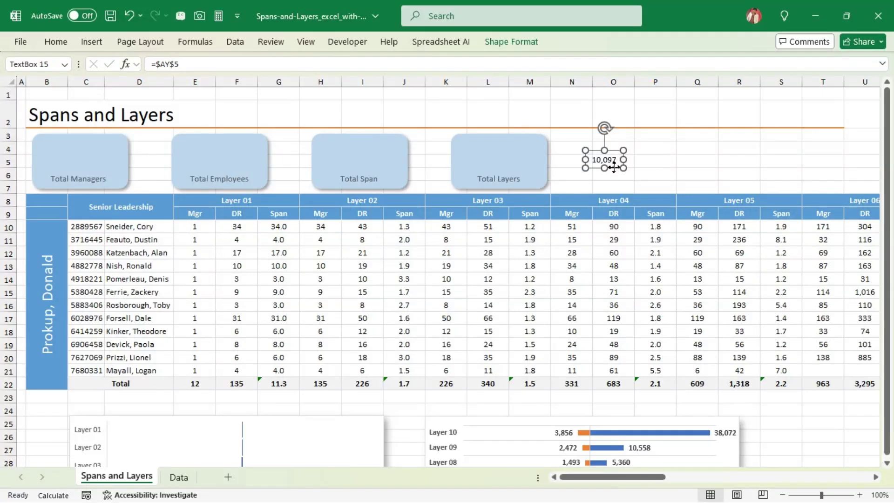
- Place the linked managers value above the Total Managers label on the first card and set its font size to 24
{"action": "left_click_drag", "start_coordinate": [614, 167], "coordinate": [74, 157]}
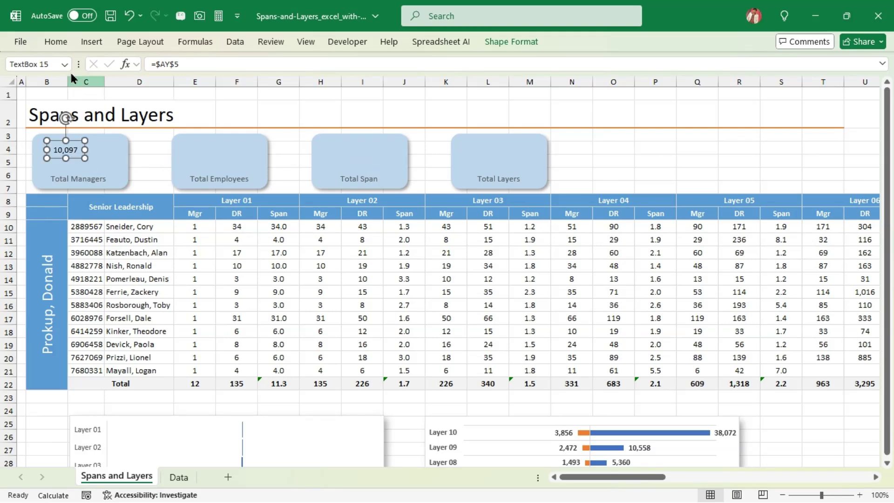
{"action": "key", "text": "ctrl+F1"}
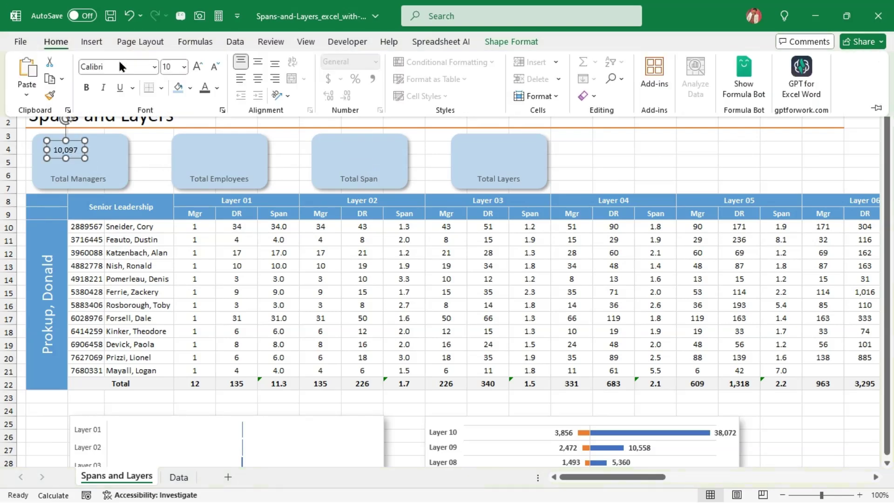
{"action": "left_click", "coordinate": [198, 66]}
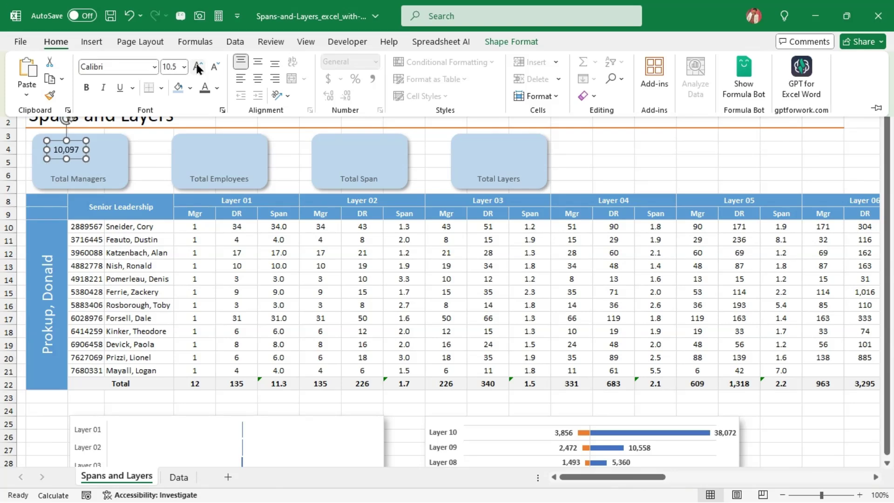
{"action": "left_click", "coordinate": [198, 67]}
{"action": "left_click", "coordinate": [197, 67]}
{"action": "left_click", "coordinate": [197, 67]}
{"action": "left_click", "coordinate": [197, 67]}
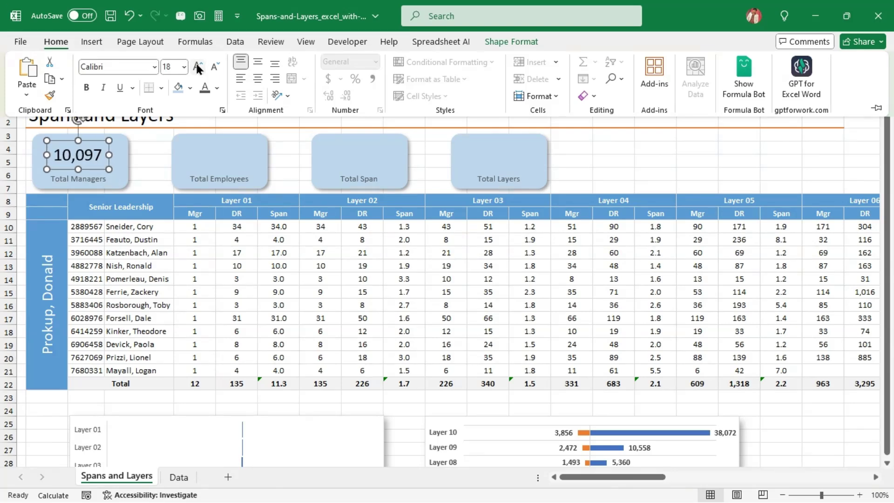
{"action": "left_click", "coordinate": [198, 67]}
{"action": "left_click", "coordinate": [197, 66]}
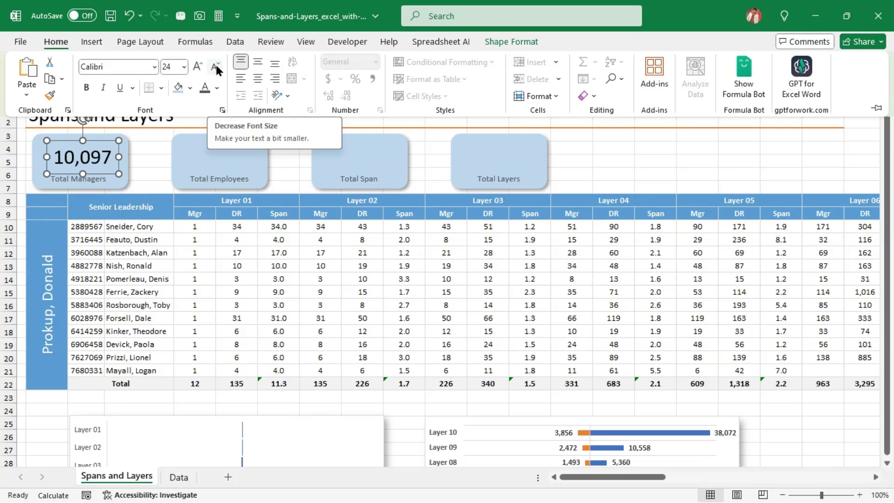
{"action": "left_click", "coordinate": [102, 159]}
{"action": "left_click_drag", "start_coordinate": [101, 173], "coordinate": [96, 170]}
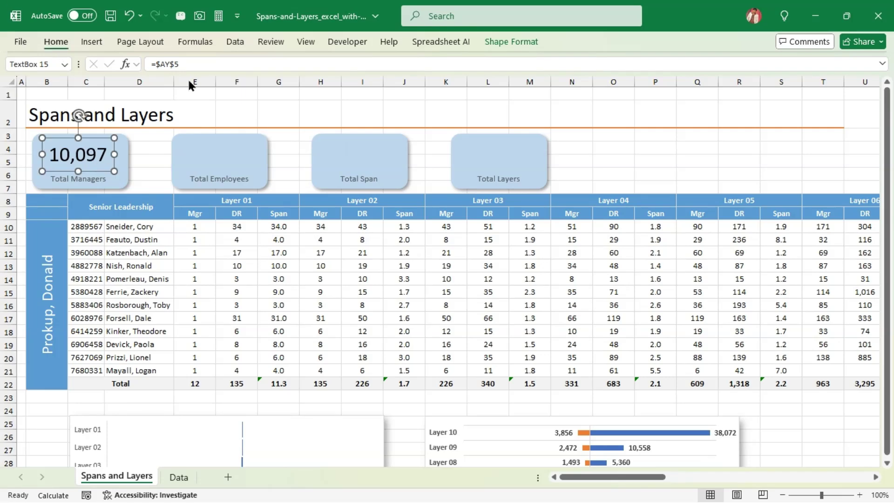
- Apply a dark blue font colour to the managers value on the first card
{"action": "left_click", "coordinate": [56, 41]}
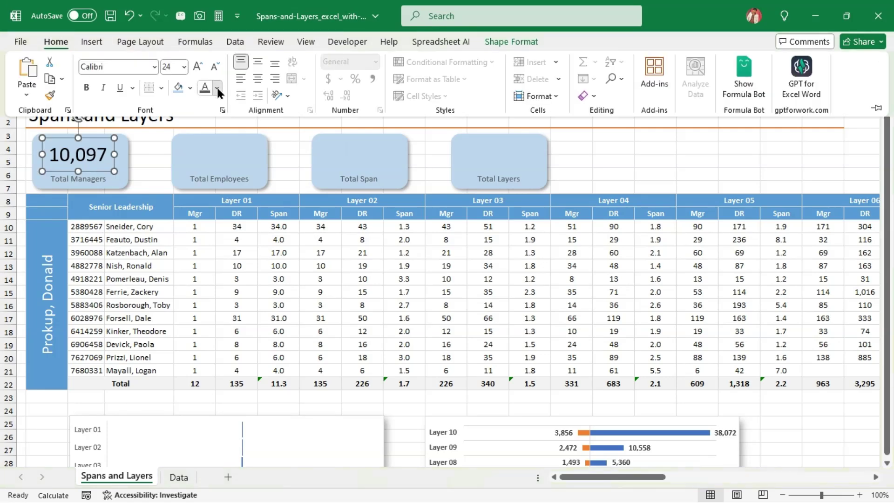
{"action": "left_click", "coordinate": [217, 88]}
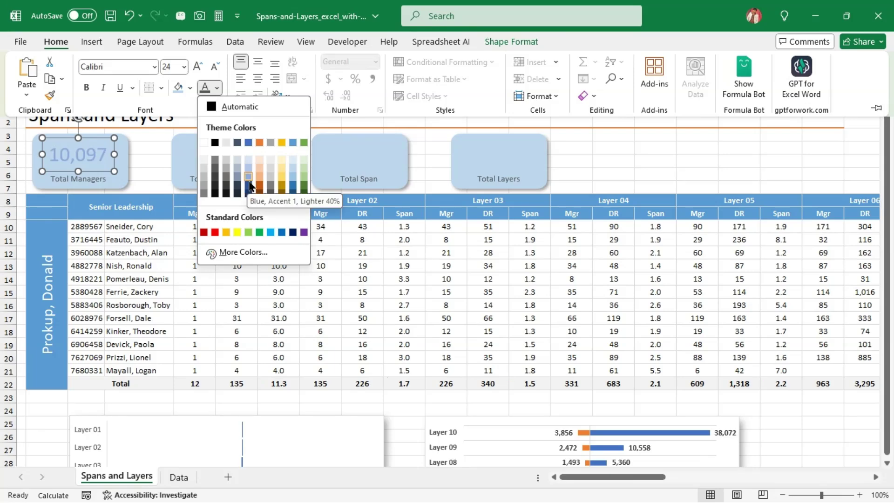
{"action": "left_click", "coordinate": [293, 192]}
{"action": "left_click", "coordinate": [97, 154]}
{"action": "left_click", "coordinate": [139, 164]}
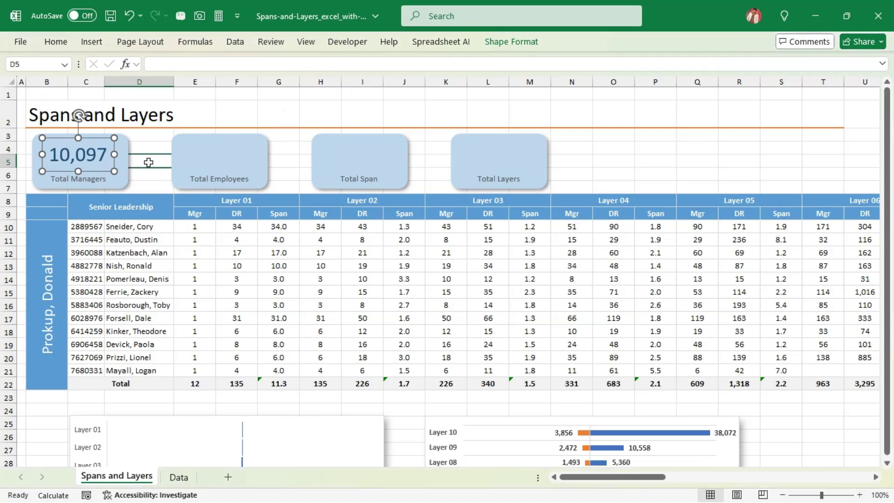
- Copy the managers value onto the Total Employees card and link the copy to cell $AY$6
{"action": "left_click", "coordinate": [103, 162]}
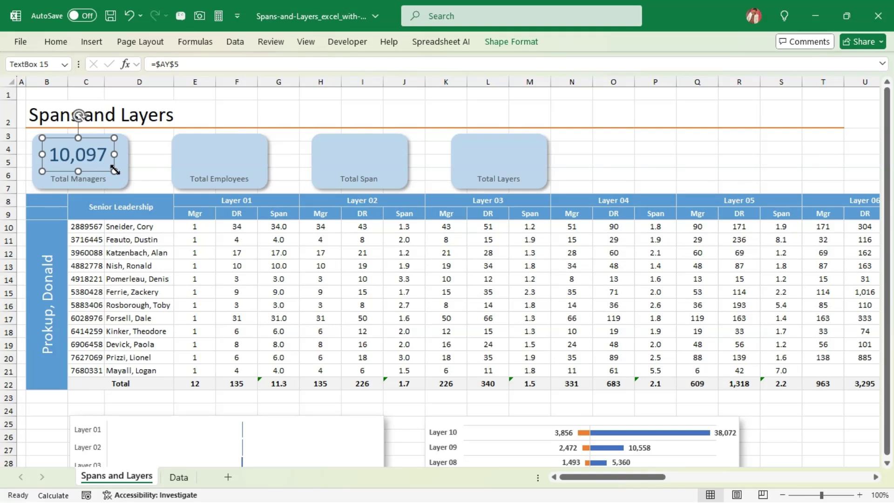
{"action": "left_click_drag", "start_coordinate": [115, 171], "coordinate": [238, 169]}
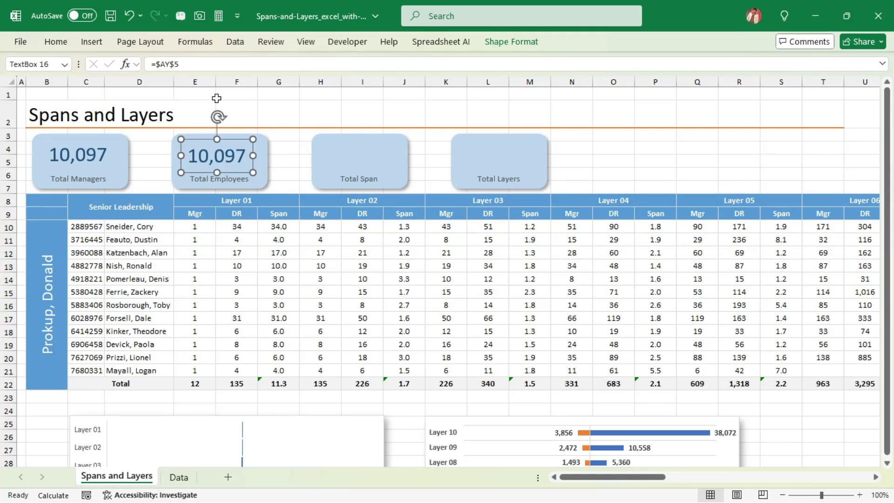
{"action": "left_click", "coordinate": [202, 64]}
{"action": "key", "text": "BackSpace"}
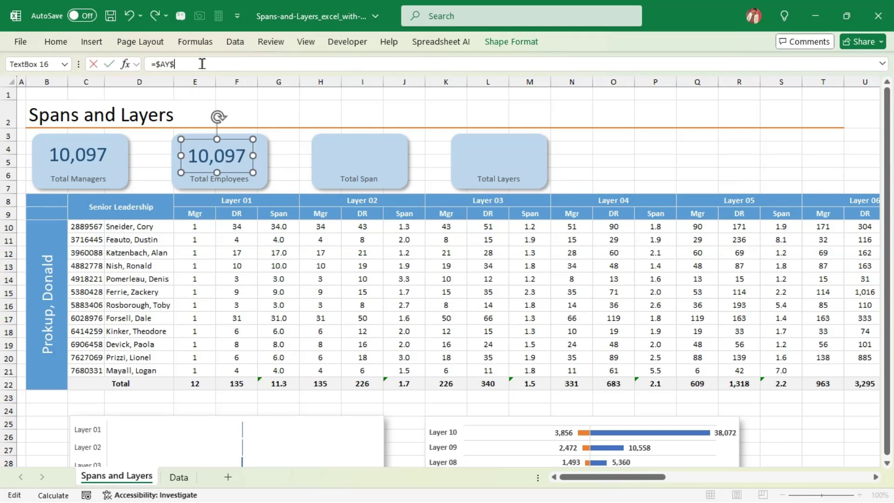
{"action": "key", "text": "Return"}
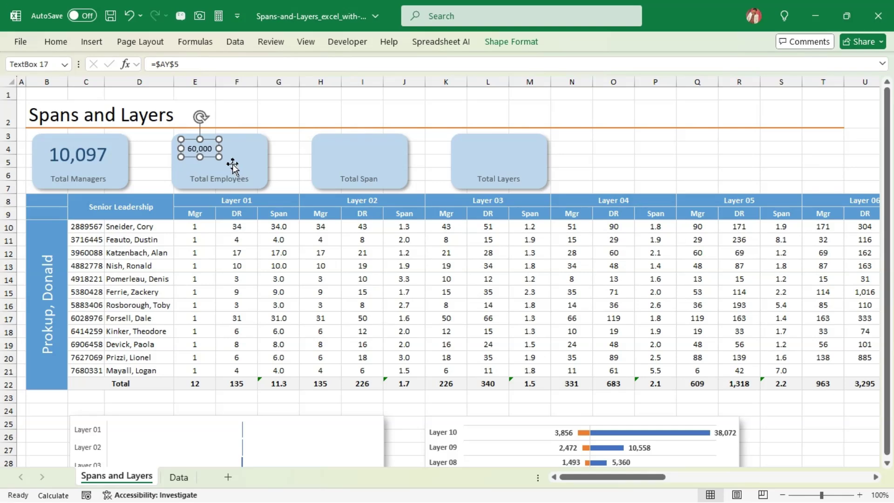
- Paste another copy of the managers value onto the Total Span card and link it to cell $AY$7
{"action": "key", "text": "ctrl+v"}
{"action": "left_click_drag", "start_coordinate": [246, 172], "coordinate": [379, 168]}
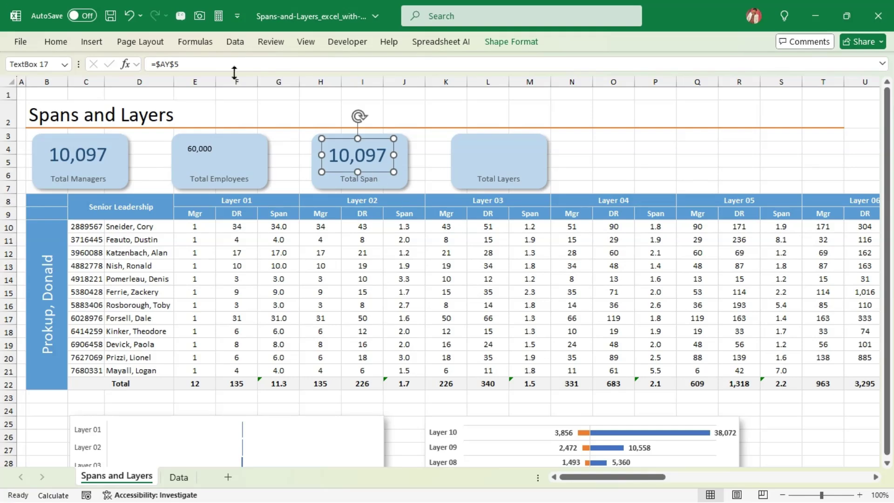
{"action": "left_click", "coordinate": [204, 63]}
{"action": "key", "text": "BackSpace"}
{"action": "type", "text": "7"}
{"action": "key", "text": "Return"}
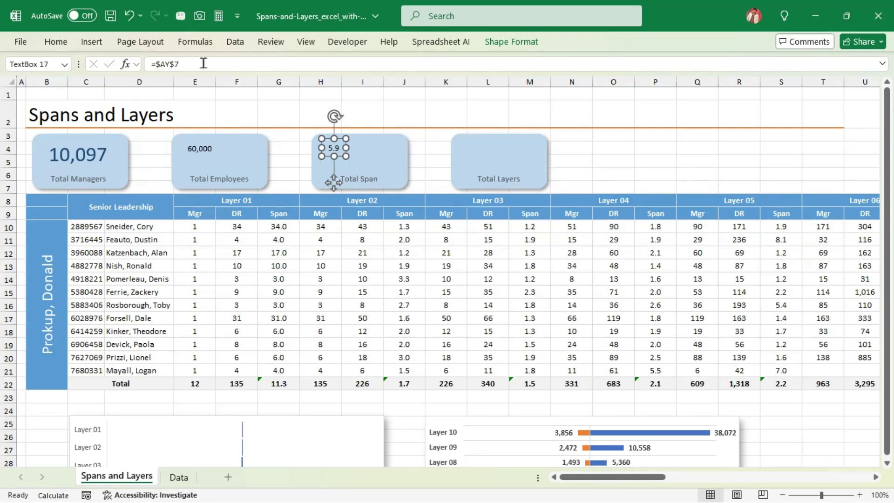
- Paste a further copy of the managers value beside the Total Layers card and link it to cell $AY$8
{"action": "left_click", "coordinate": [435, 150]}
{"action": "key", "text": "ctrl+v"}
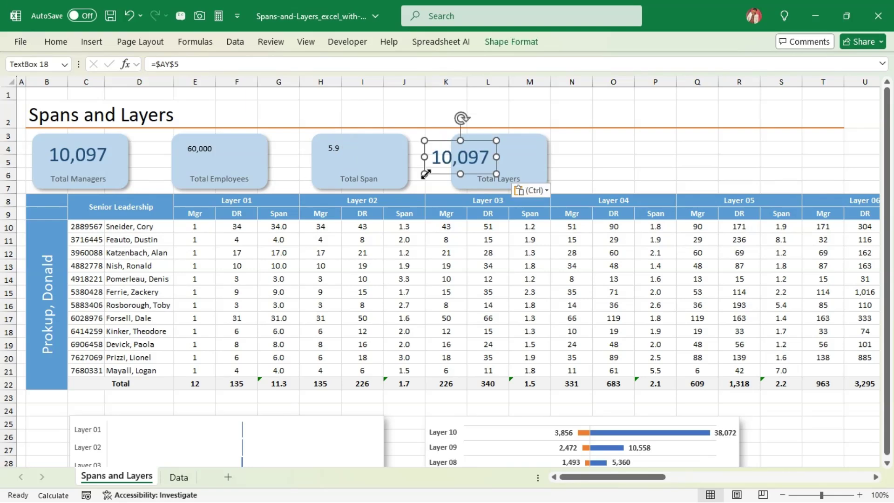
{"action": "left_click", "coordinate": [212, 67]}
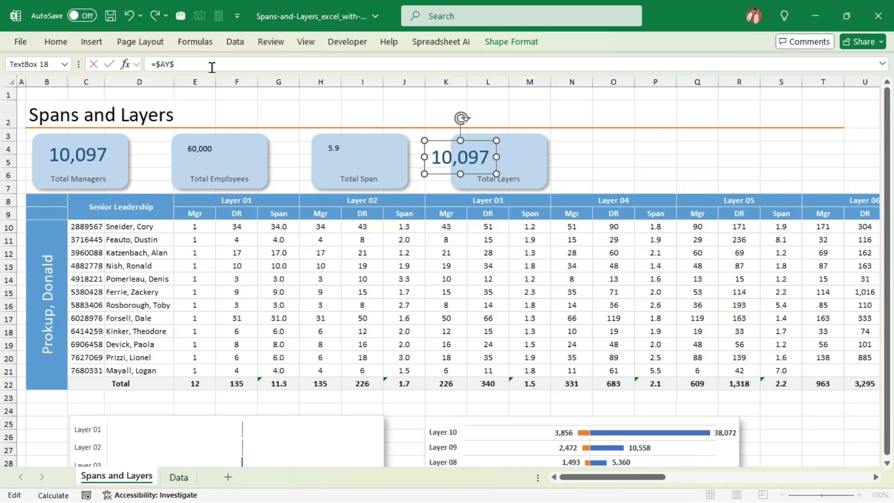
{"action": "key", "text": "Return"}
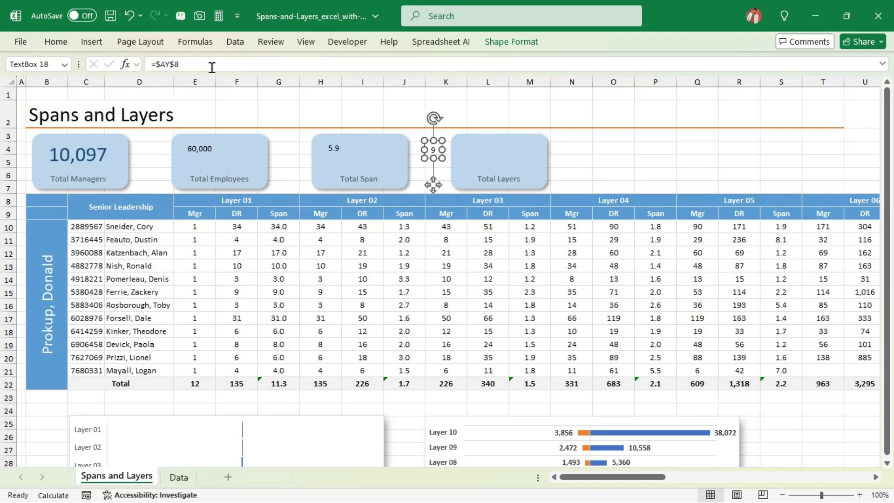
{"action": "key", "text": "Escape"}
- Copy the managers value's formatting to the employees, span and layers values with Format Painter
{"action": "left_click", "coordinate": [91, 155]}
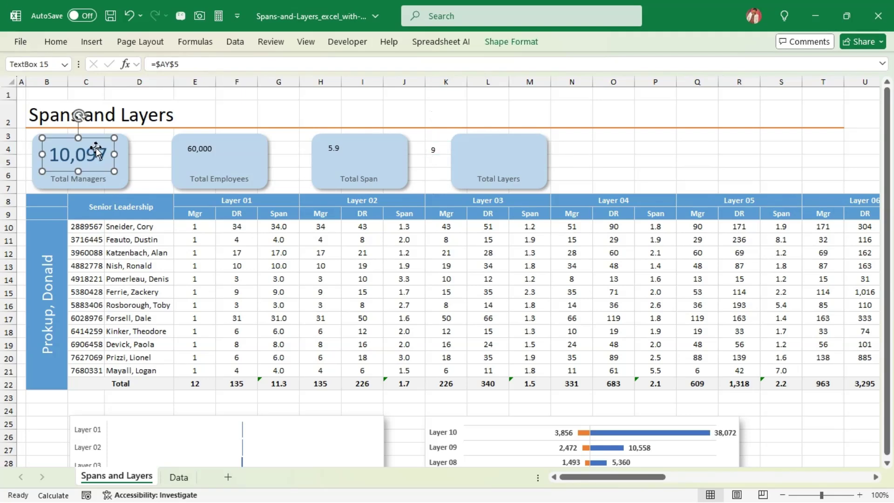
{"action": "left_click", "coordinate": [55, 42]}
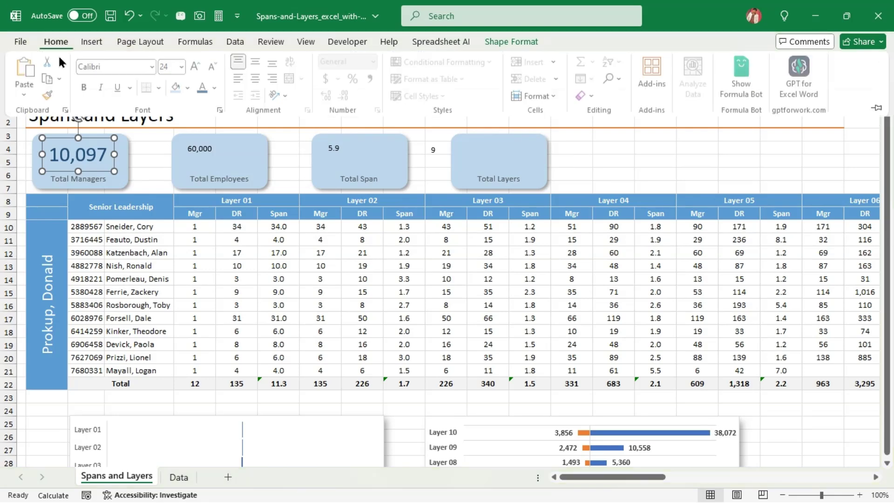
{"action": "left_click", "coordinate": [50, 97]}
{"action": "left_click", "coordinate": [196, 146]}
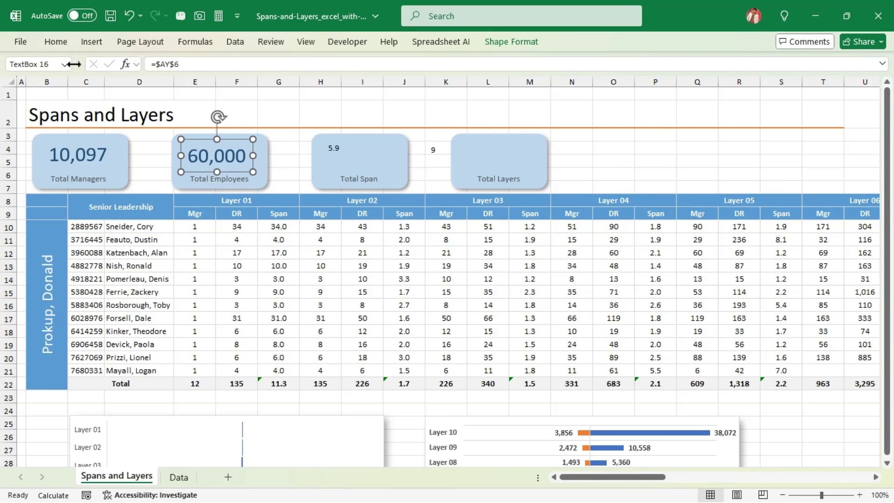
{"action": "left_click", "coordinate": [56, 42]}
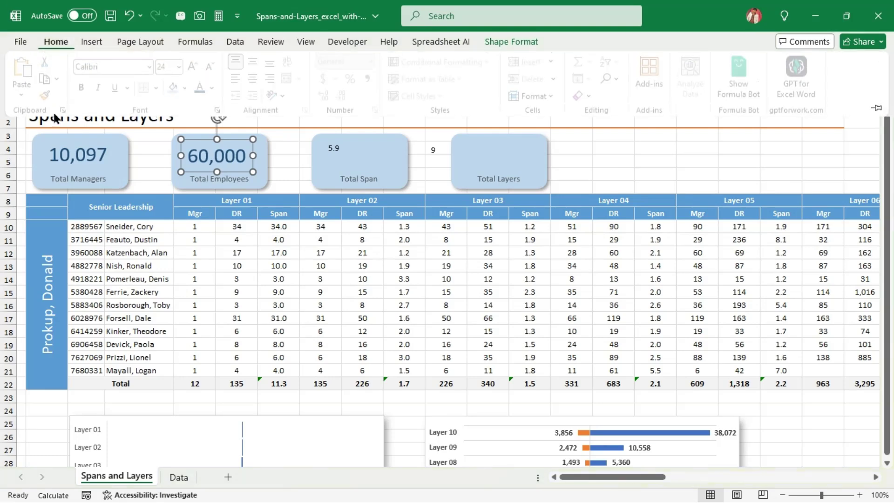
{"action": "left_click", "coordinate": [331, 147]}
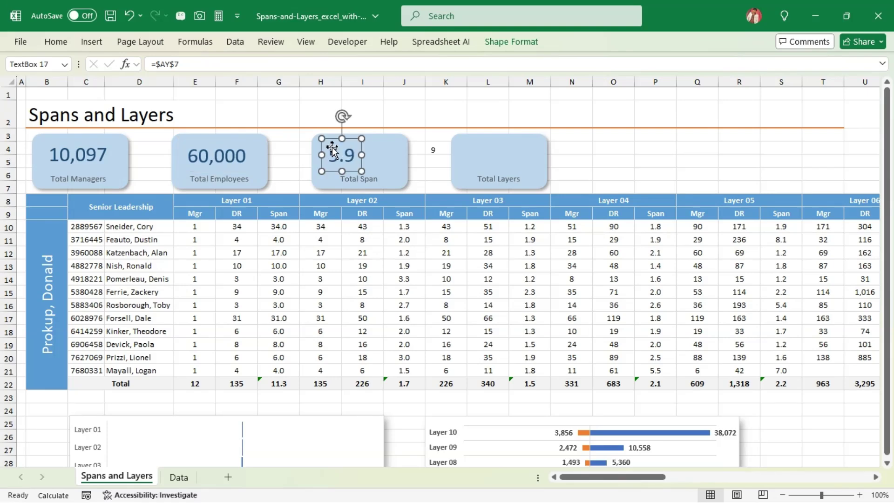
{"action": "left_click", "coordinate": [56, 43]}
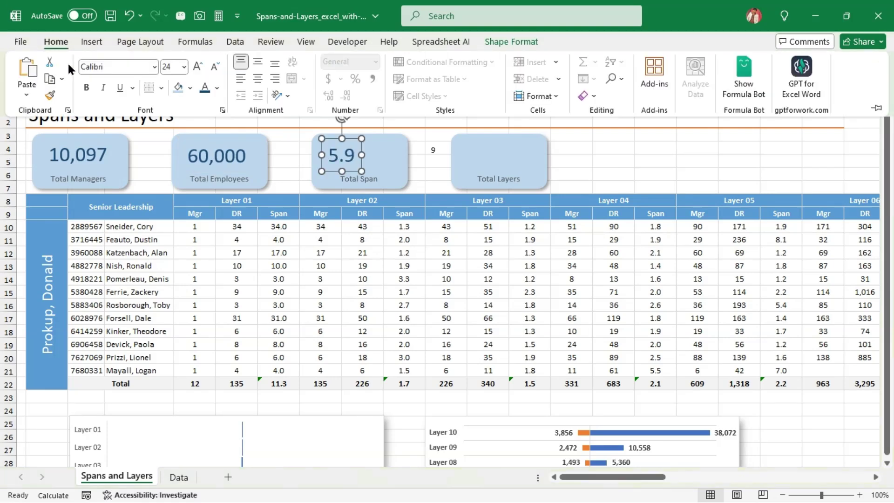
{"action": "left_click", "coordinate": [50, 93]}
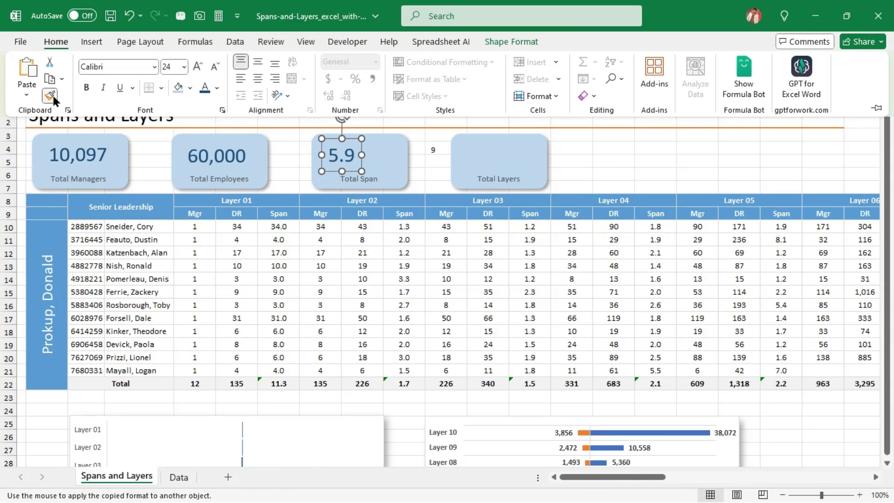
{"action": "left_click", "coordinate": [433, 152]}
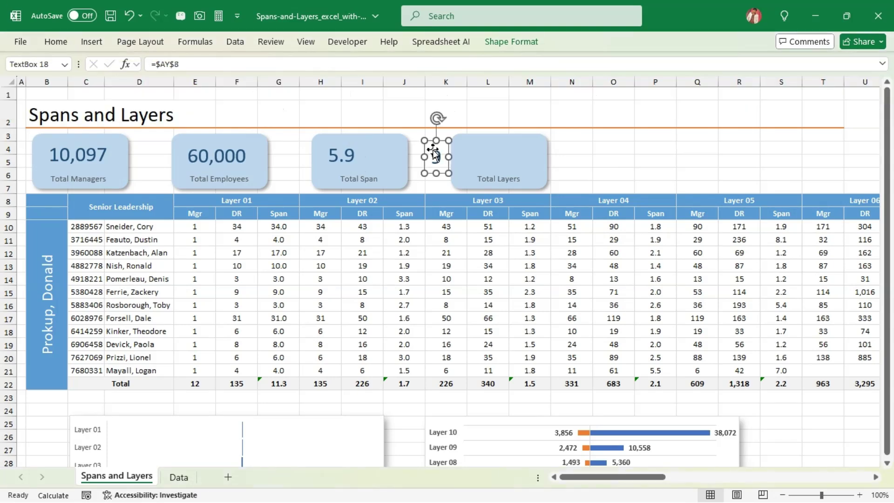
- Try to centre the layers value on the Total Layers card using Align Center, and undo the alignment
{"action": "left_click", "coordinate": [511, 159], "text": "shift"}
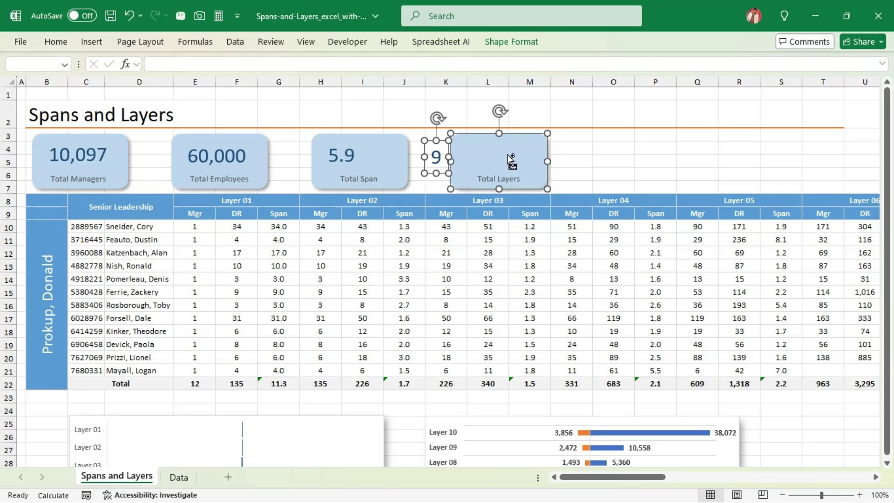
{"action": "left_click", "coordinate": [516, 41]}
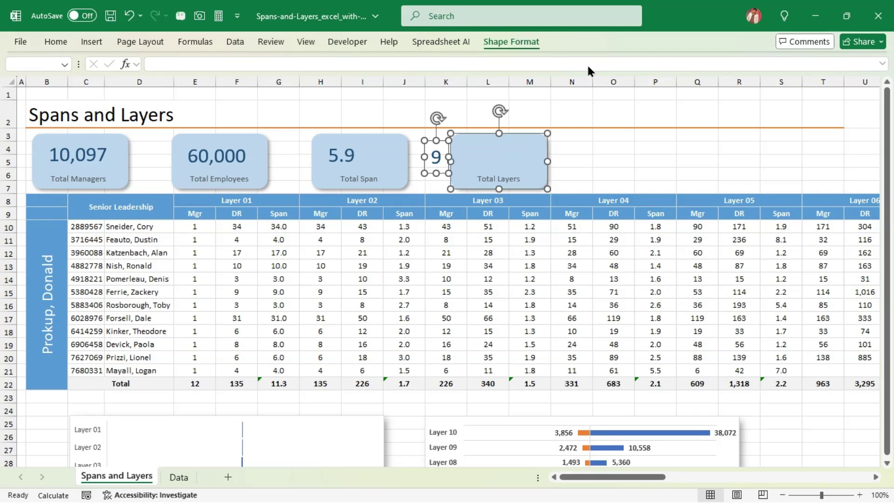
{"action": "left_click", "coordinate": [748, 61]}
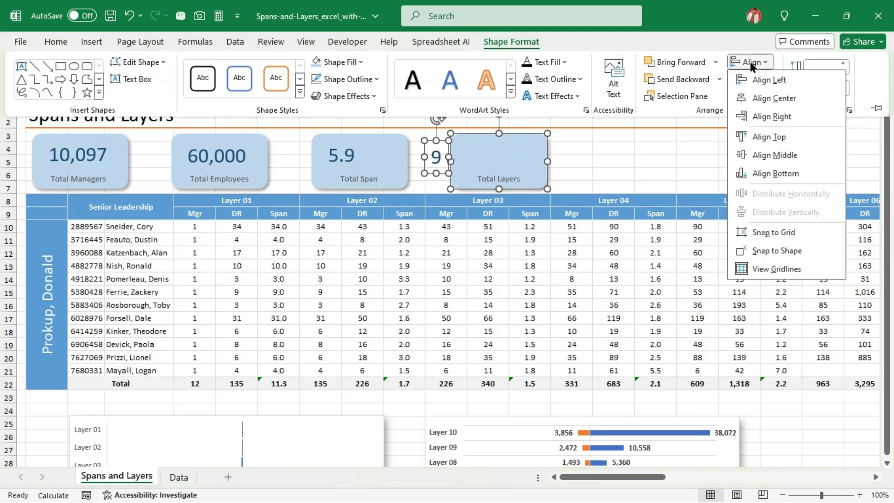
{"action": "left_click", "coordinate": [769, 96]}
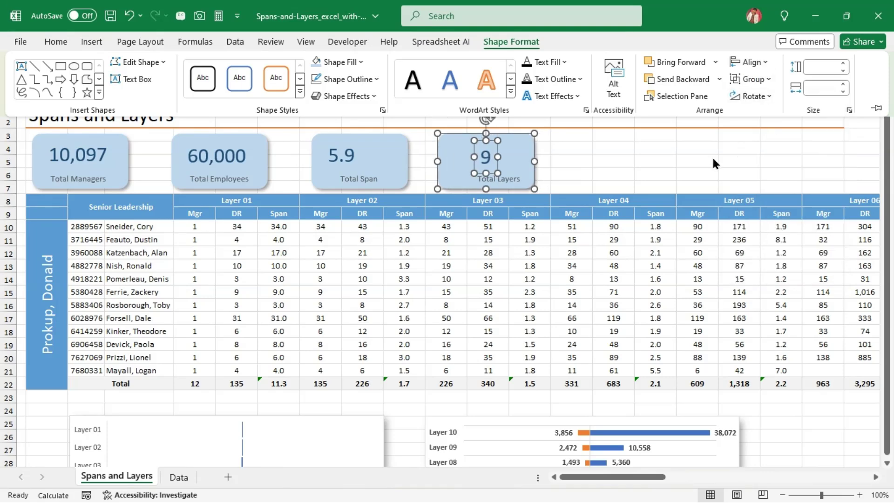
{"action": "key", "text": "ctrl+z"}
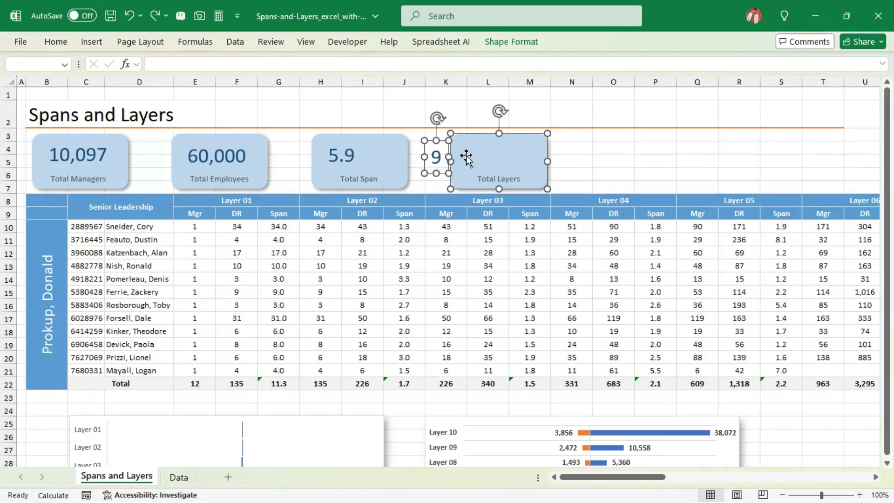
{"action": "left_click", "coordinate": [605, 160]}
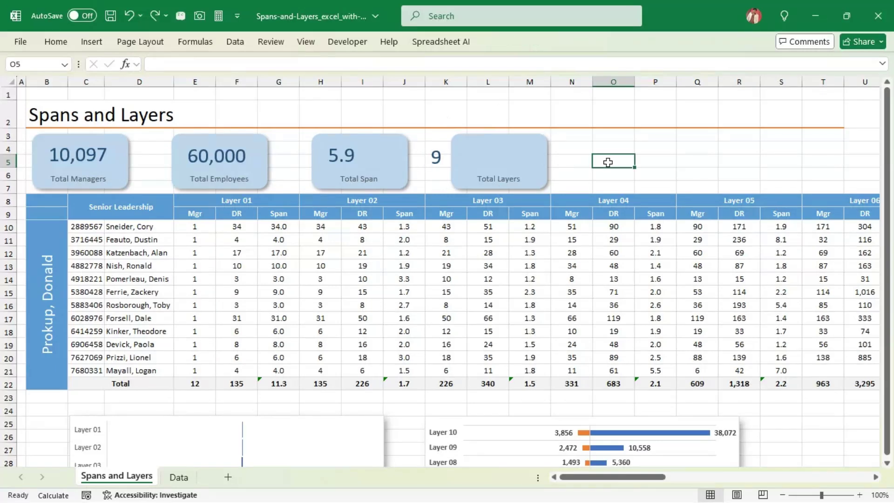
- Move the layers value onto the Total Layers card and centre it horizontally on the card with Align Center
{"action": "left_click", "coordinate": [442, 162]}
{"action": "left_click_drag", "start_coordinate": [444, 146], "coordinate": [501, 140]}
{"action": "left_click", "coordinate": [536, 154], "text": "ctrl"}
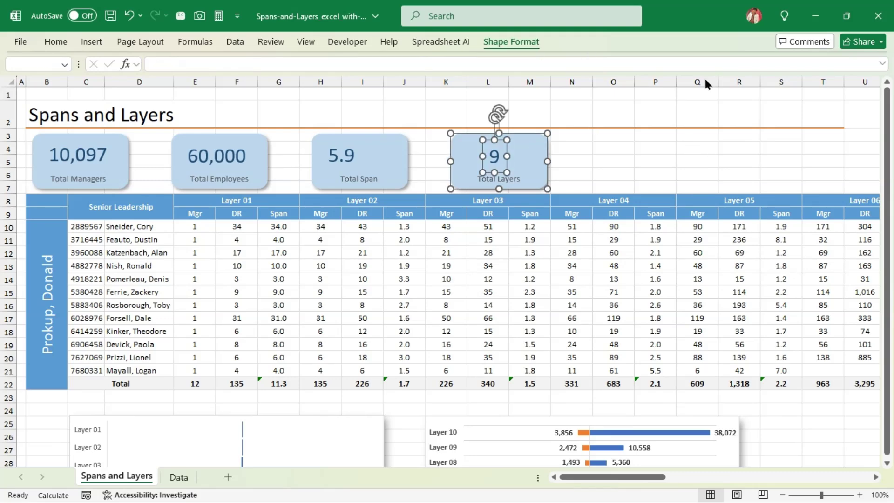
{"action": "left_click", "coordinate": [750, 62]}
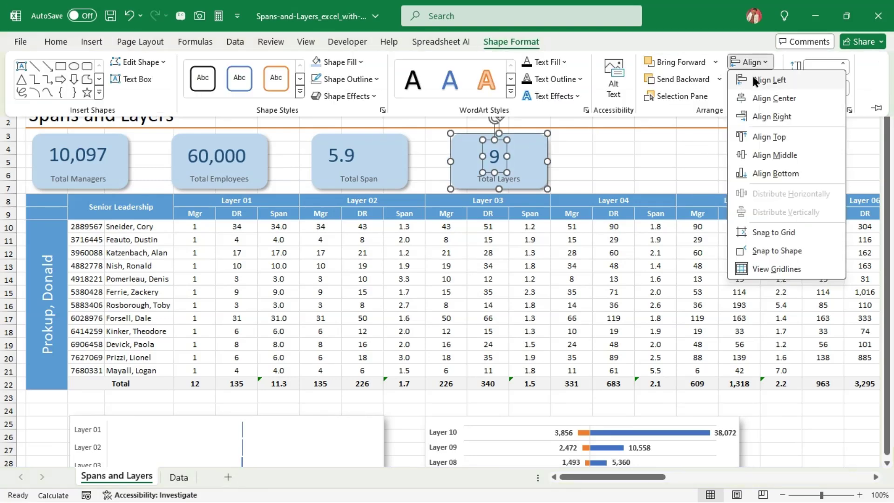
{"action": "left_click", "coordinate": [773, 98]}
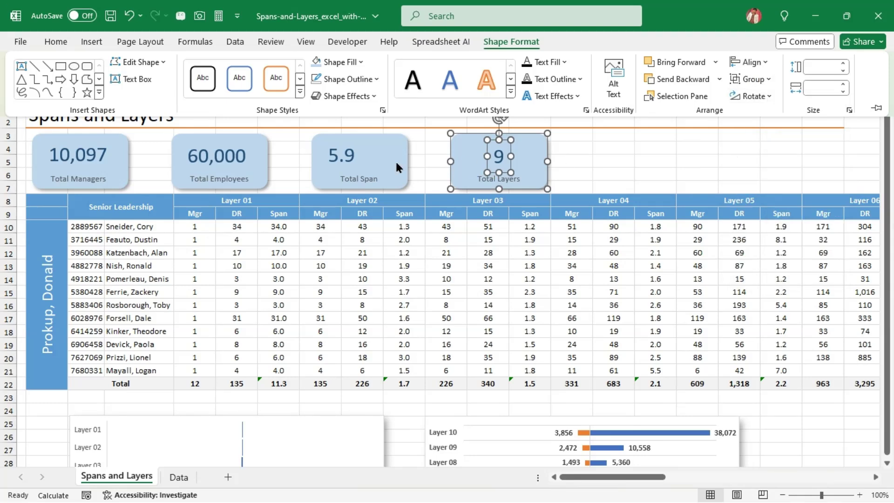
- Centre the span value horizontally on the Total Span card with Align Center
{"action": "left_click", "coordinate": [354, 157]}
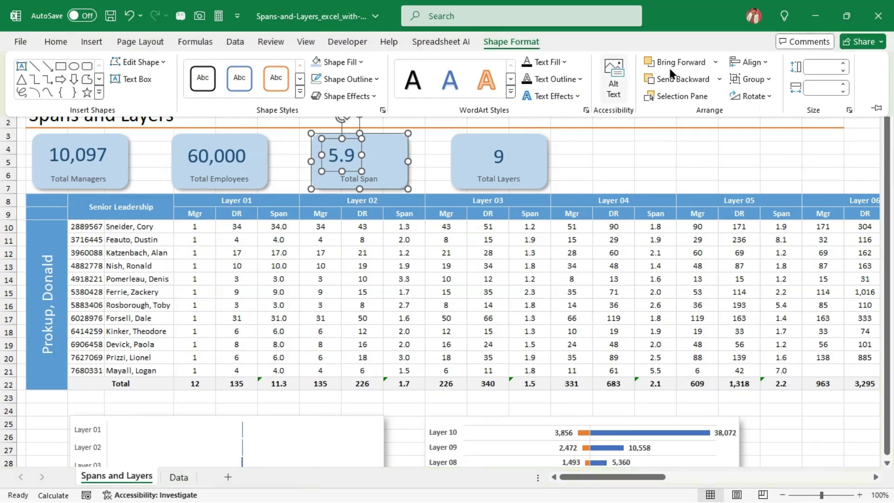
{"action": "left_click", "coordinate": [751, 62]}
{"action": "left_click", "coordinate": [775, 98]}
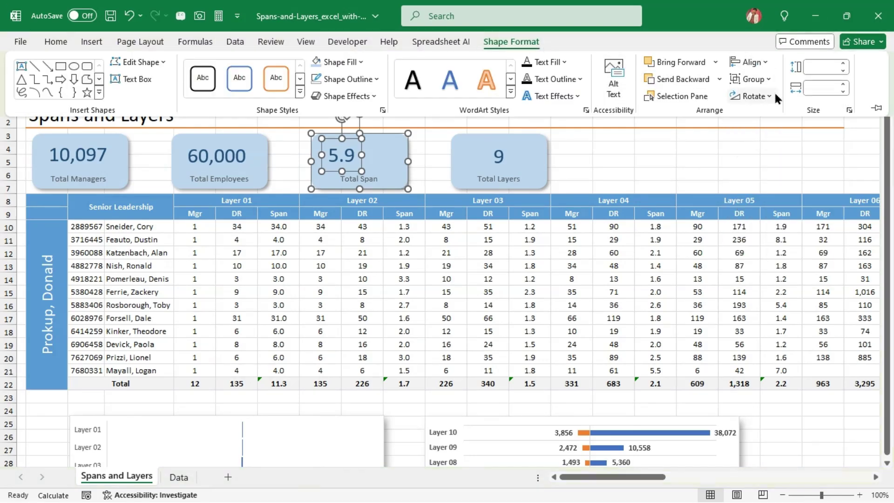
- Centre the employees value horizontally on the Total Employees card with Align Center
{"action": "left_click", "coordinate": [237, 155]}
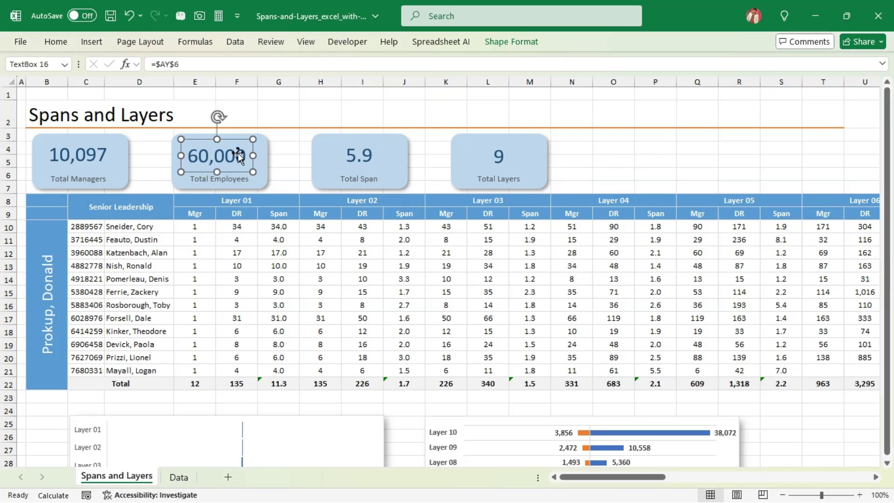
{"action": "left_click", "coordinate": [263, 160], "text": "shift"}
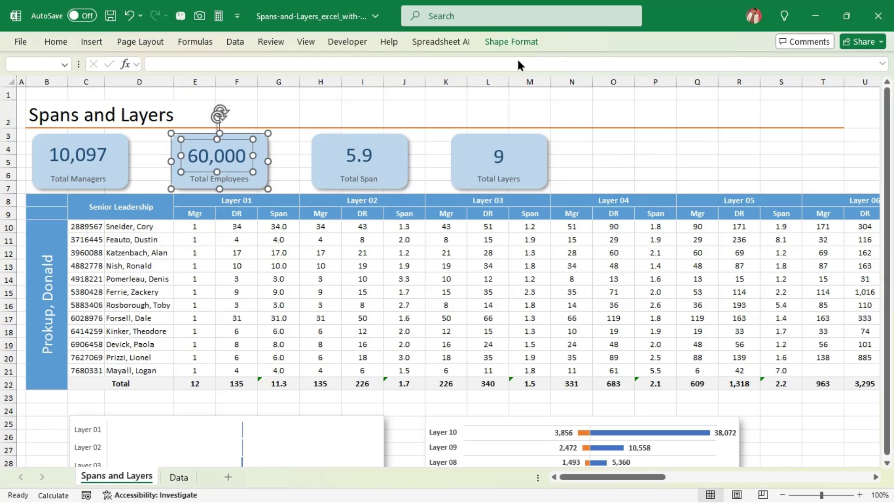
{"action": "left_click", "coordinate": [536, 43]}
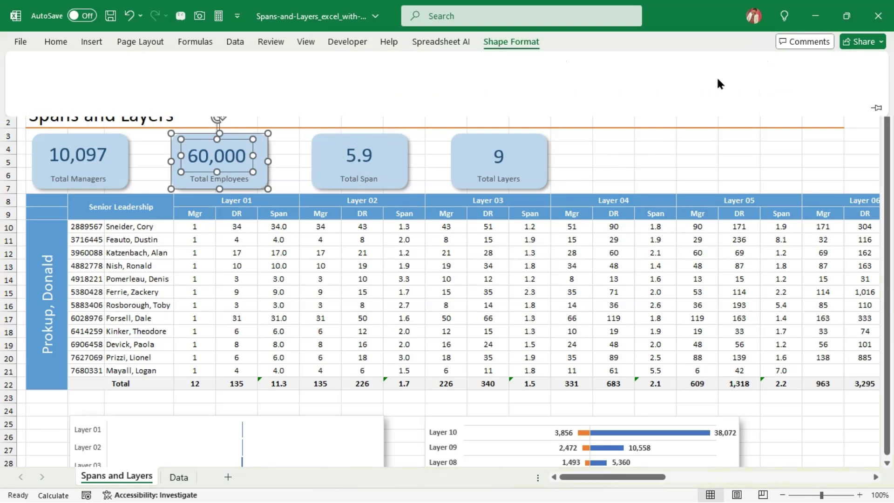
{"action": "left_click", "coordinate": [758, 65]}
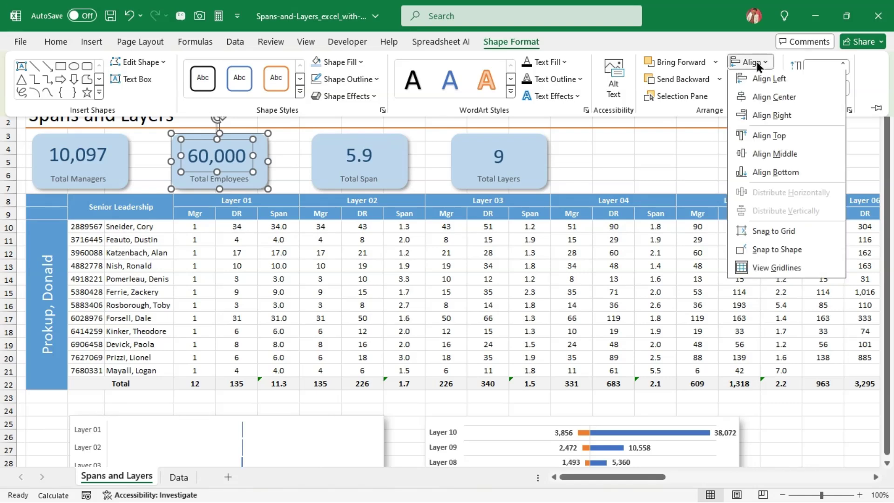
{"action": "left_click", "coordinate": [775, 91]}
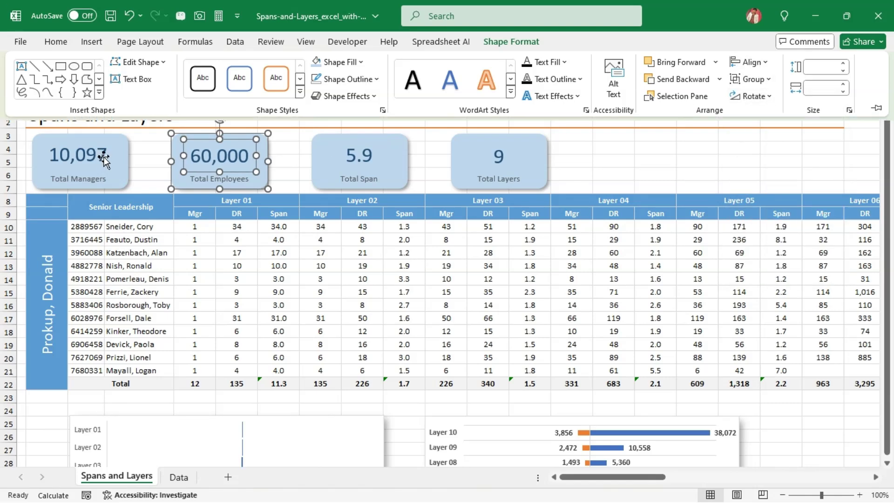
{"action": "left_click", "coordinate": [145, 159]}
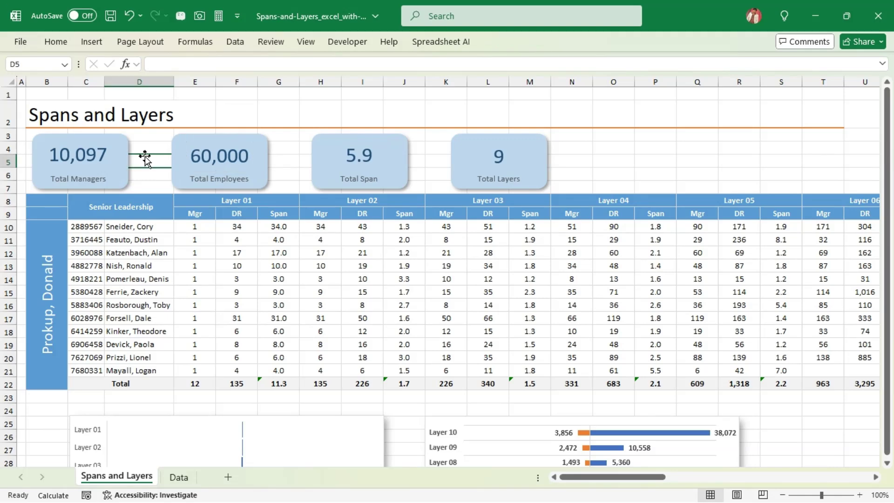
- Centre the managers value horizontally on the Total Managers card with Align Center
{"action": "left_click", "coordinate": [110, 160]}
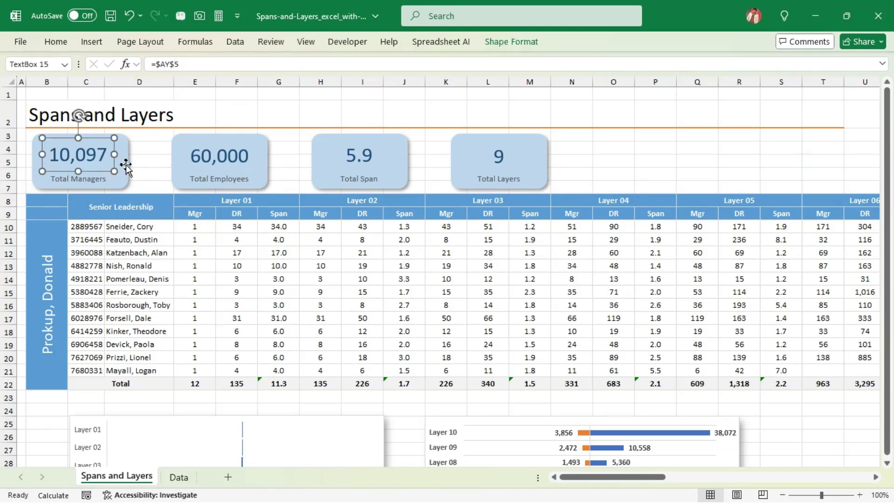
{"action": "left_click", "coordinate": [125, 167], "text": "shift"}
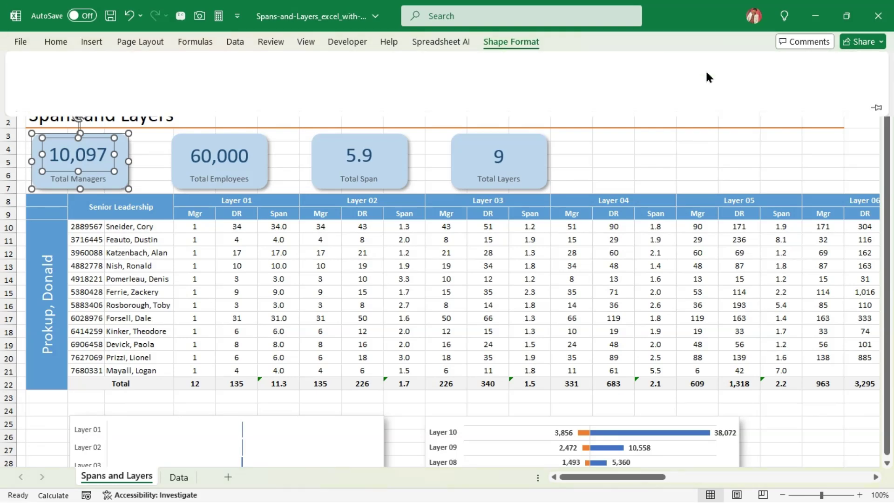
{"action": "left_click", "coordinate": [766, 62]}
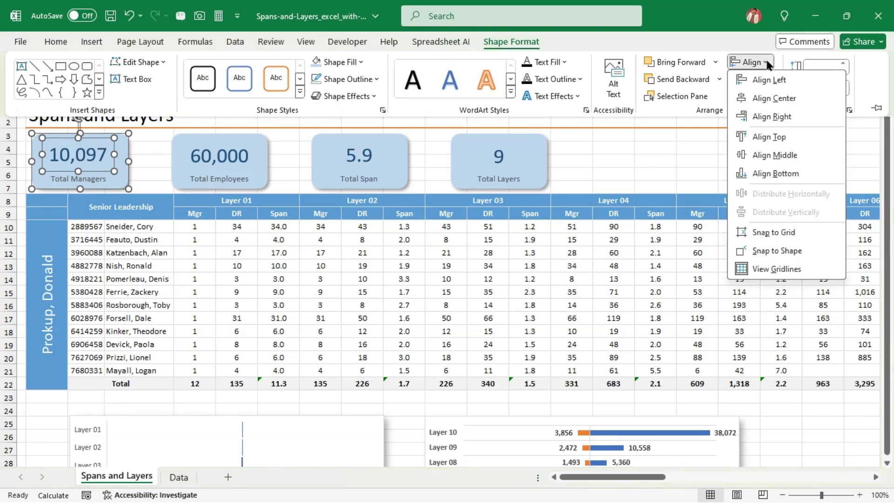
{"action": "left_click", "coordinate": [776, 98]}
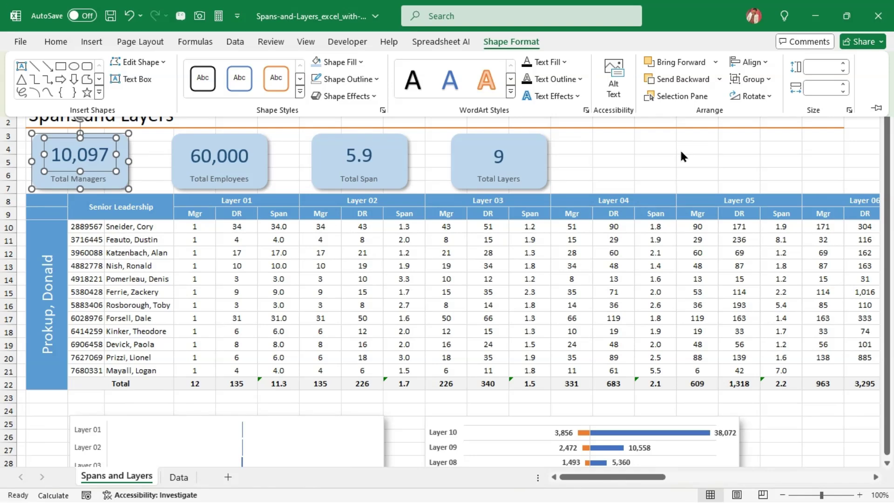
{"action": "left_click", "coordinate": [651, 163]}
{"action": "left_click", "coordinate": [649, 161]}
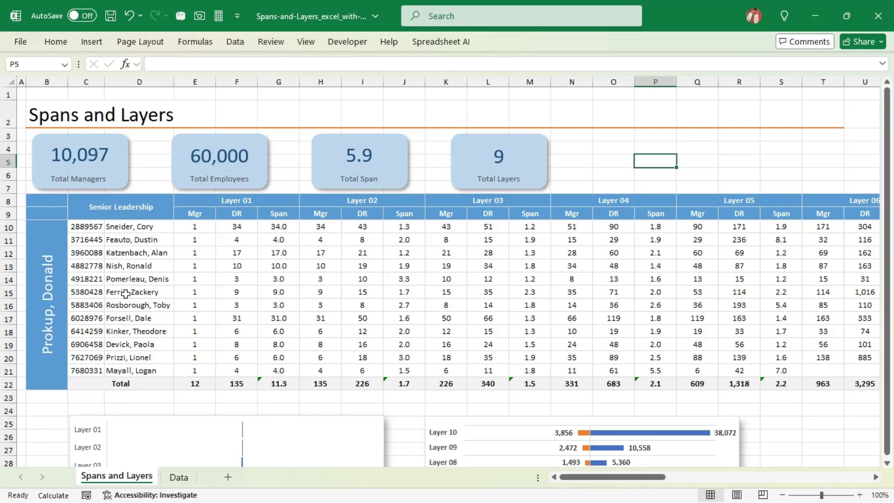
- Examine how the manager, direct report and span formulas in row 14 carry over from Layer 01 through Layer 05
{"action": "left_click", "coordinate": [134, 279]}
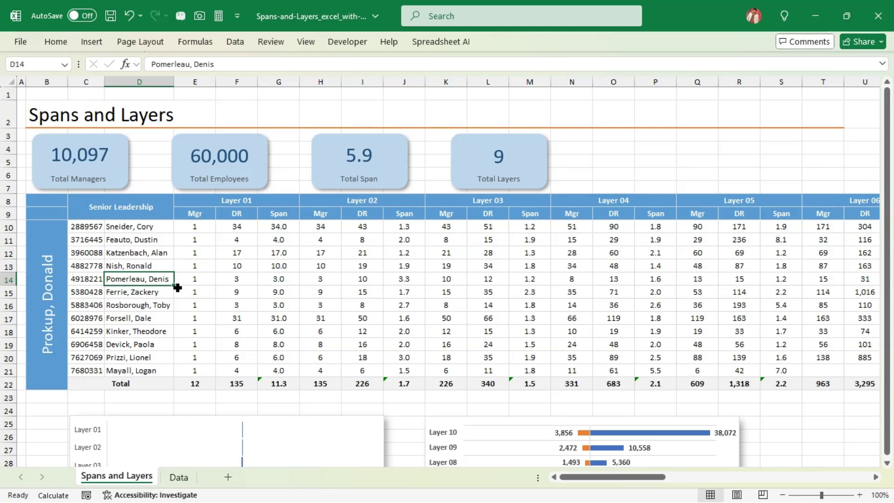
{"action": "left_click", "coordinate": [200, 280]}
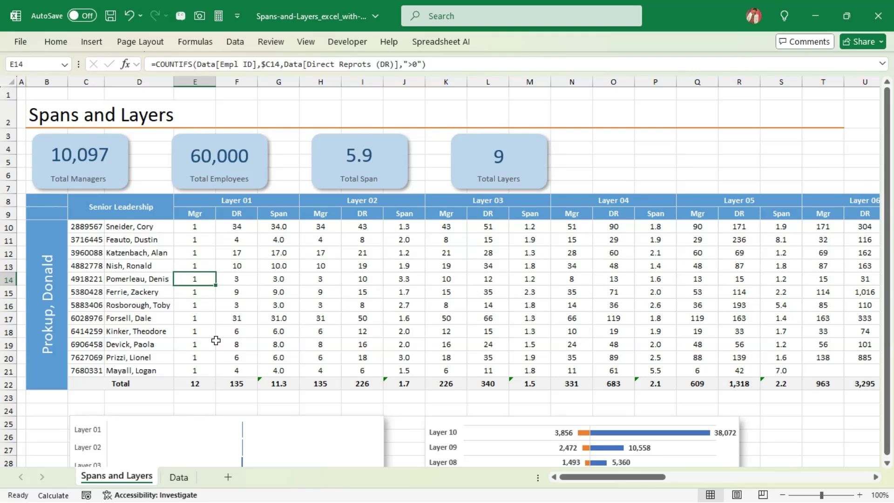
{"action": "left_click", "coordinate": [237, 280]}
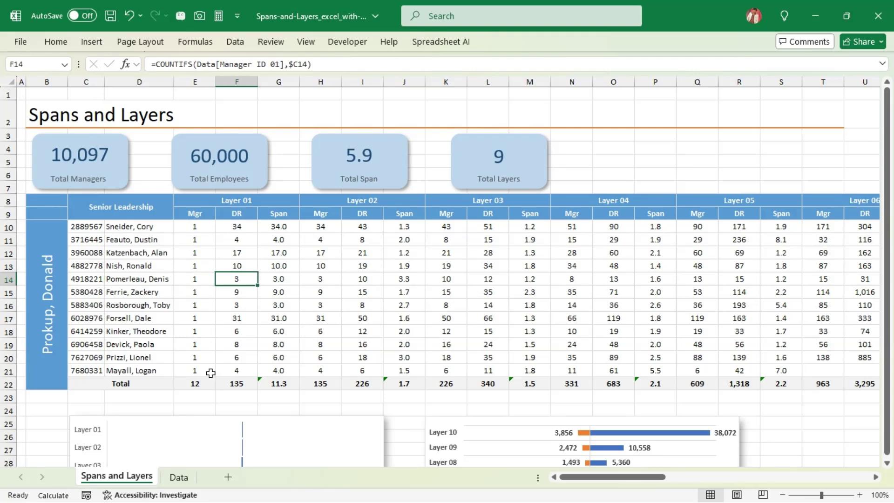
{"action": "left_click", "coordinate": [277, 274]}
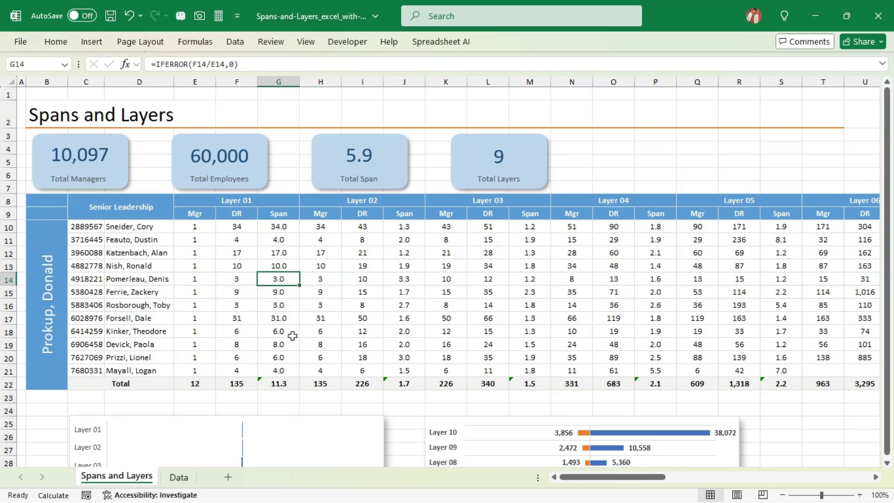
{"action": "left_click", "coordinate": [322, 279]}
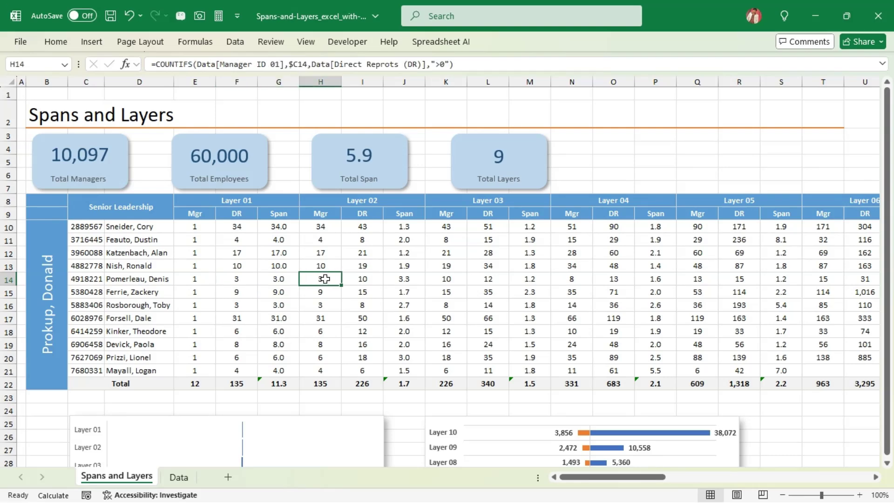
{"action": "left_click", "coordinate": [233, 278]}
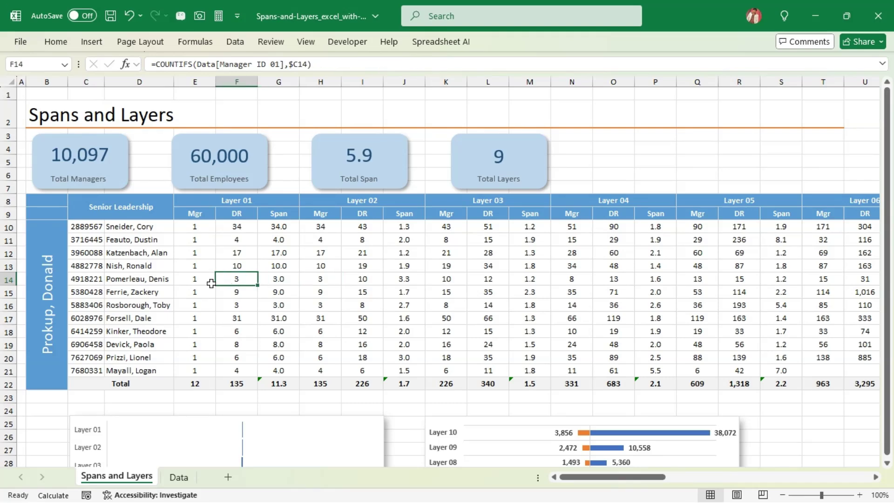
{"action": "left_click", "coordinate": [318, 279]}
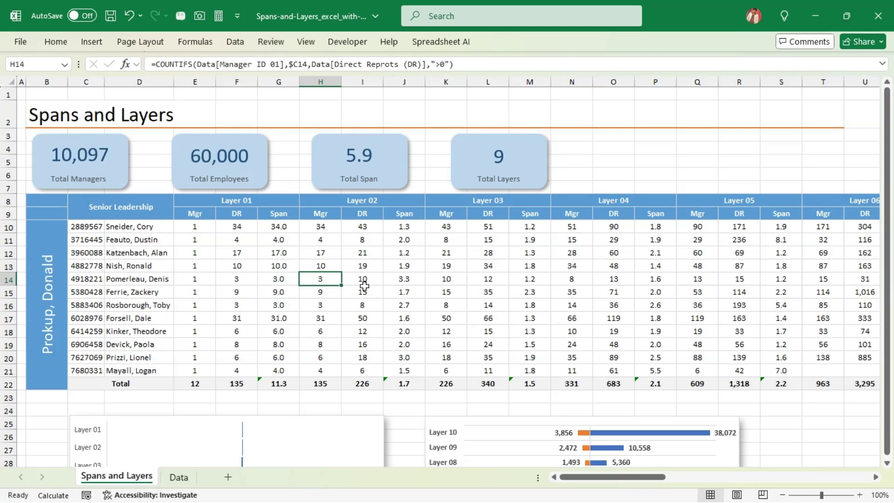
{"action": "left_click", "coordinate": [365, 281]}
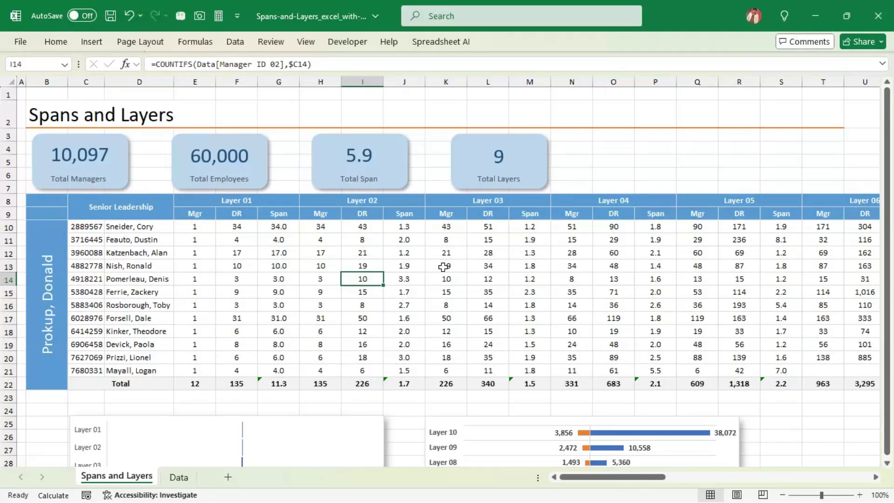
{"action": "left_click", "coordinate": [454, 280]}
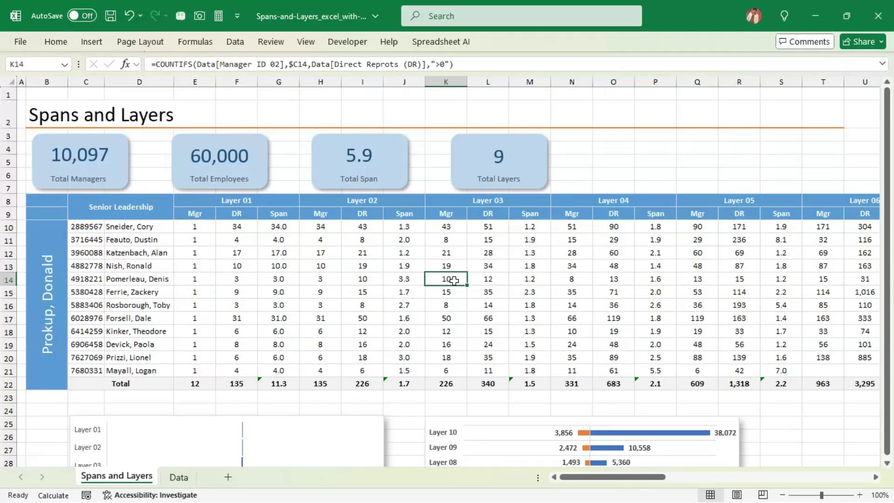
{"action": "left_click", "coordinate": [488, 279]}
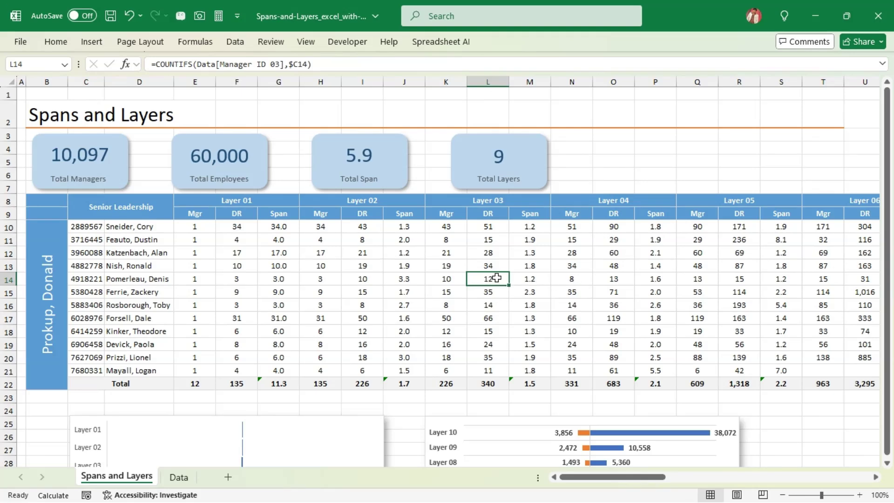
{"action": "left_click", "coordinate": [573, 278]}
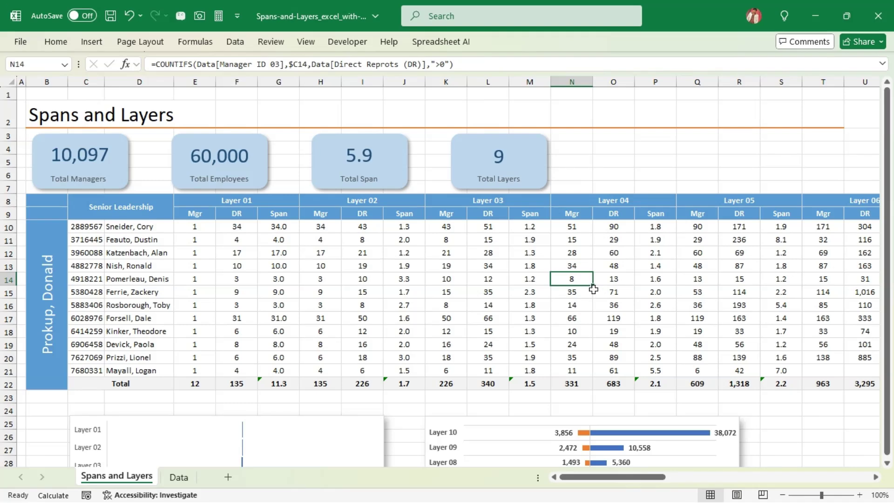
{"action": "left_click", "coordinate": [608, 277]}
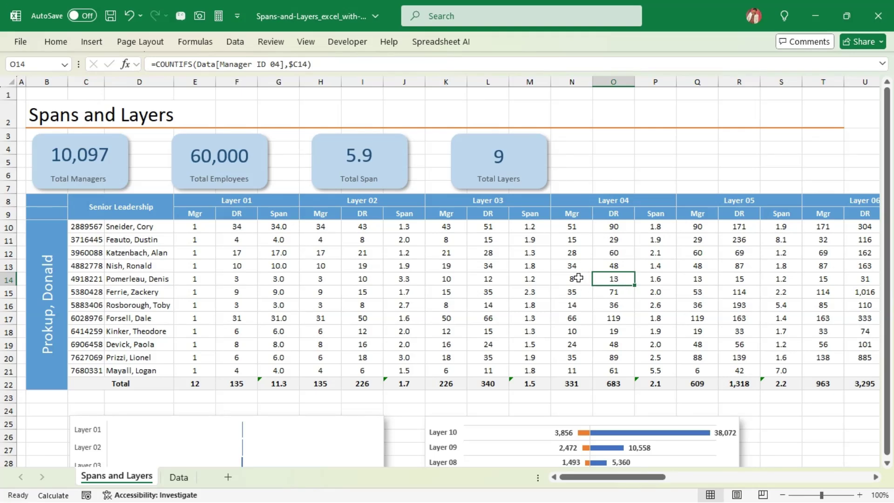
{"action": "left_click", "coordinate": [701, 280]}
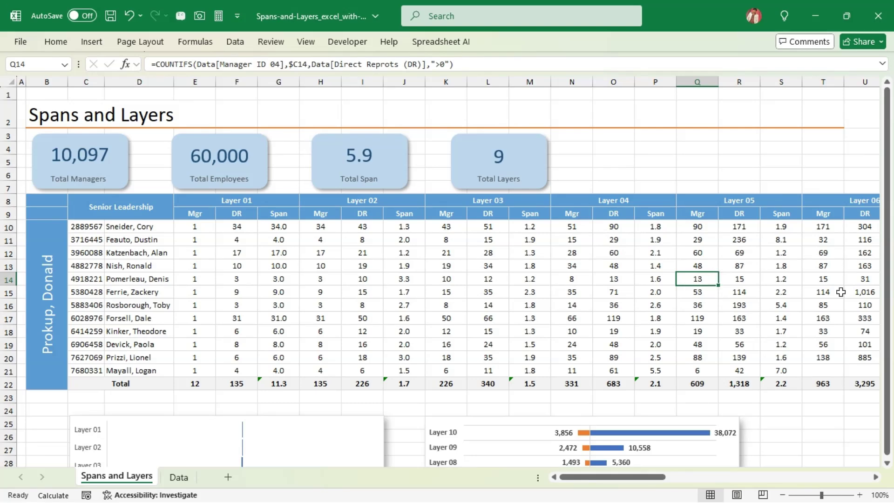
{"action": "left_click_drag", "start_coordinate": [614, 484], "coordinate": [522, 479]}
- Hide the gridlines, headings and formula bar on the Spans and Layers sheet
{"action": "left_click", "coordinate": [306, 41]}
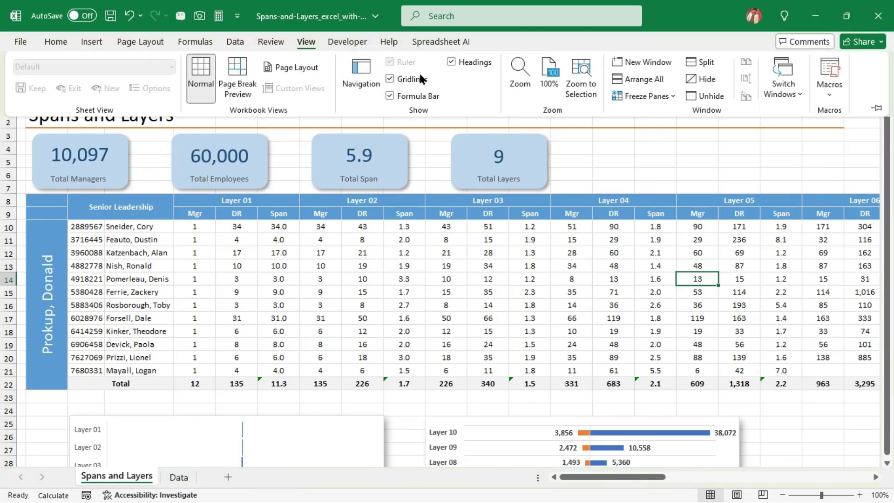
{"action": "left_click", "coordinate": [413, 74]}
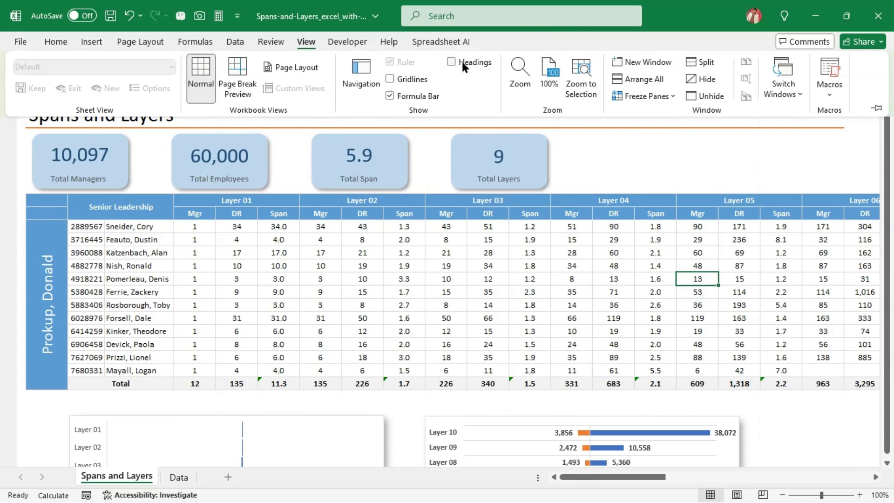
{"action": "left_click", "coordinate": [461, 61]}
{"action": "left_click", "coordinate": [423, 94]}
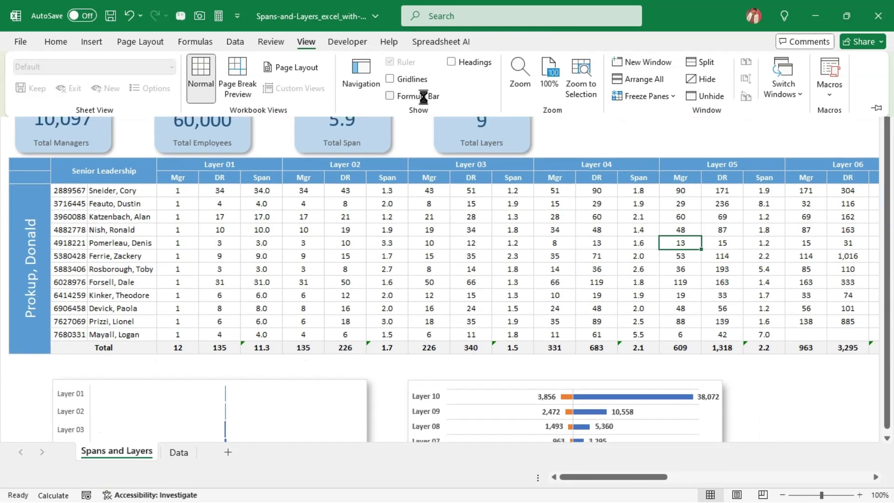
{"action": "left_click", "coordinate": [412, 127]}
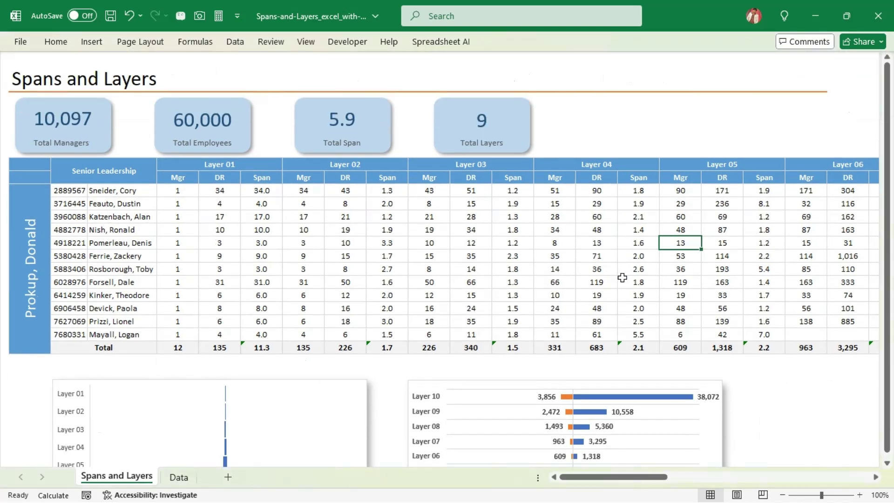